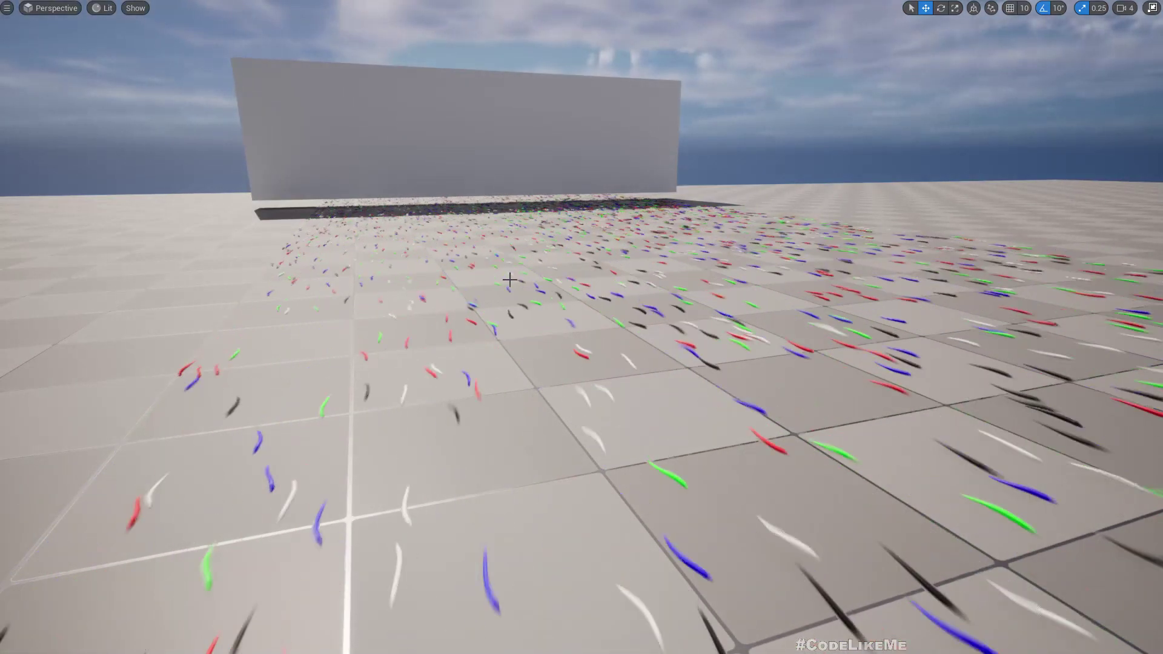
Step: Examine the moving swarm of coloured, elongated particles above the checkered floor from several viewing angles
{"action": "right_click_drag", "start_coordinate": [509, 279], "coordinate": [618, 279]}
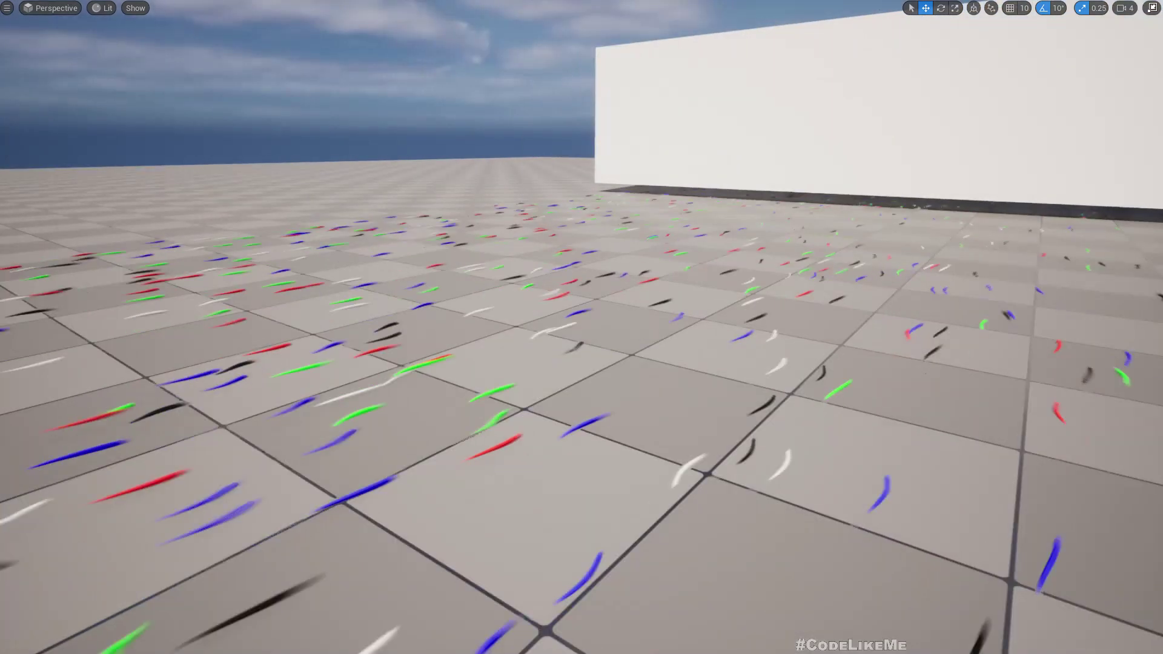
{"action": "mouse_move", "coordinate": [510, 279]}
{"action": "right_mouse_down"}
{"action": "mouse_move", "coordinate": [623, 279]}
{"action": "mouse_move", "coordinate": [242, 270]}
{"action": "mouse_move", "coordinate": [509, 279]}
{"action": "right_mouse_up"}
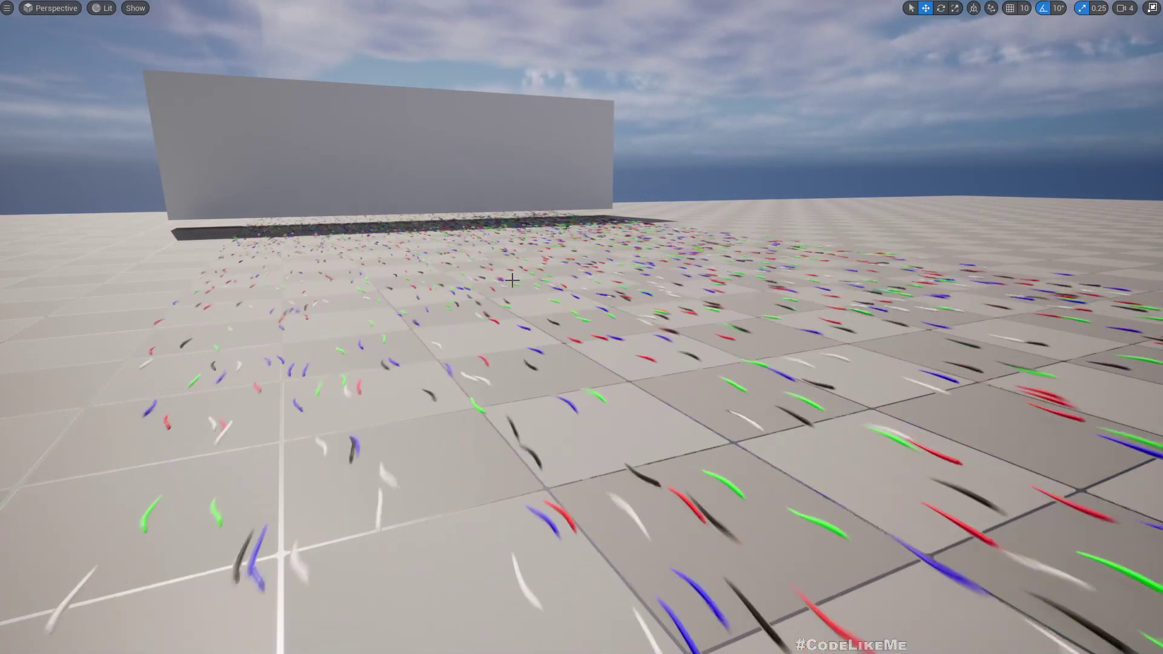
{"action": "right_click_drag", "start_coordinate": [554, 364], "coordinate": [554, 364]}
{"action": "middle_click_drag", "start_coordinate": [307, 336], "coordinate": [307, 336]}
{"action": "right_click_drag", "start_coordinate": [366, 352], "coordinate": [366, 352]}
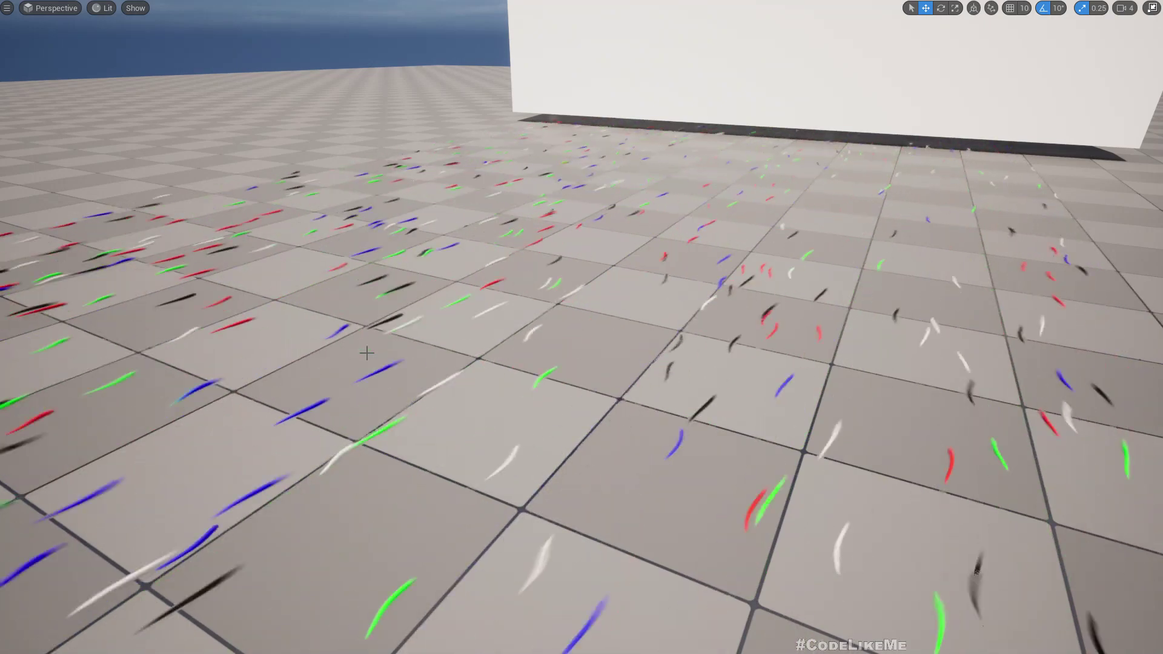
{"action": "right_click_drag", "start_coordinate": [366, 352], "coordinate": [366, 352]}
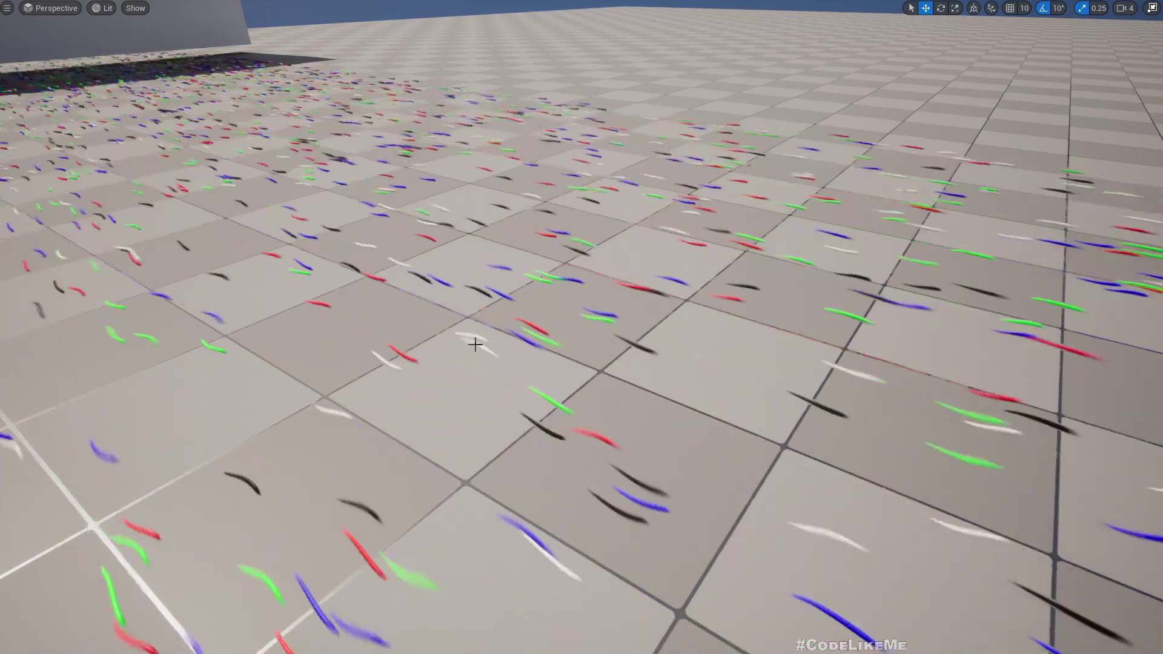
{"action": "right_click_drag", "start_coordinate": [390, 332], "coordinate": [378, 336]}
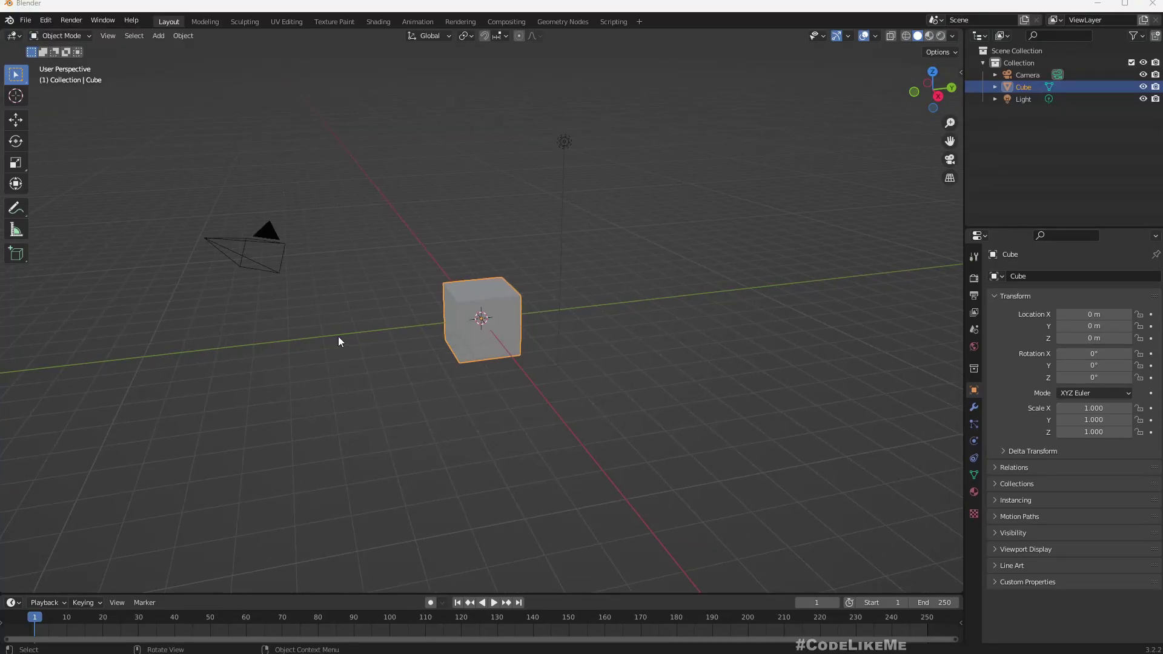
Step: Switch to Blender, delete the default cube and add a mesh plane at the origin
{"action": "middle_click_drag", "start_coordinate": [298, 366], "coordinate": [497, 374]}
{"action": "key", "text": "Delete"}
{"action": "key", "text": "shift+a"}
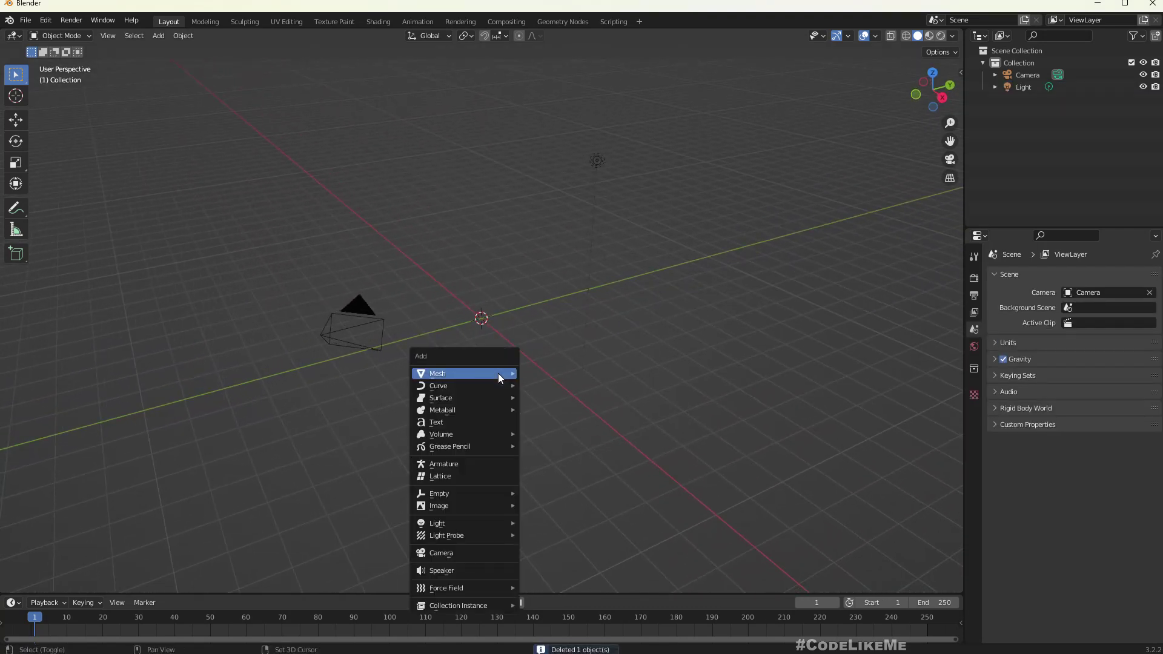
{"action": "mouse_move", "coordinate": [497, 373]}
{"action": "left_click", "coordinate": [541, 372]}
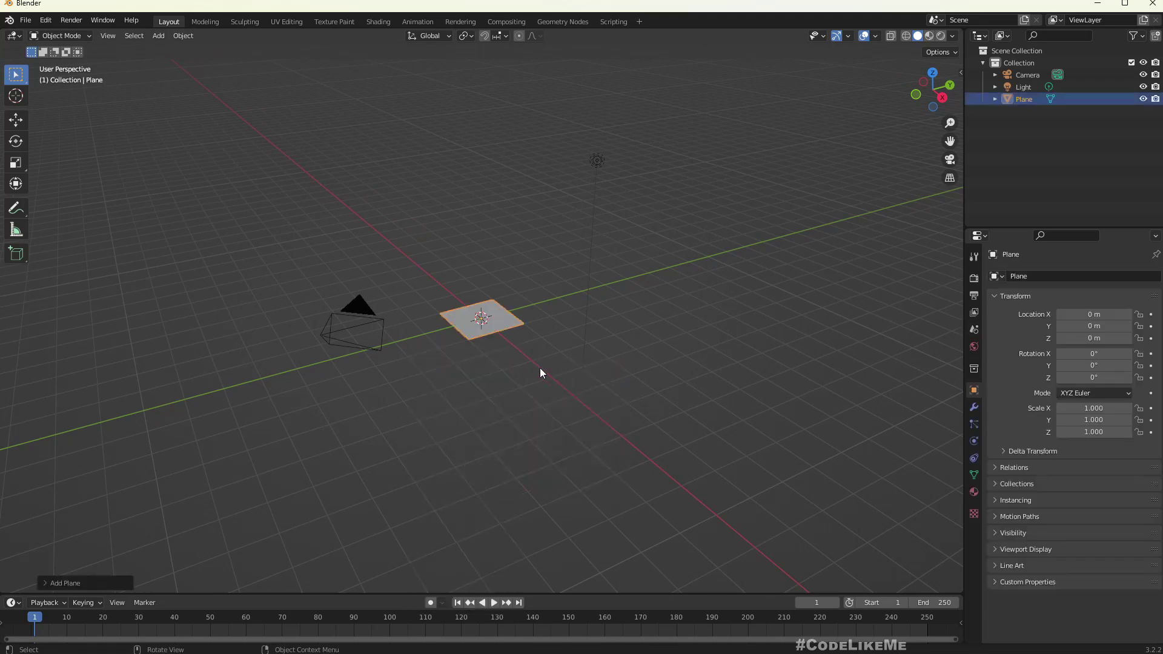
Step: Rotate the plane 90° about the global X axis so it stands upright
{"action": "middle_click_drag", "start_coordinate": [464, 372], "coordinate": [612, 365]}
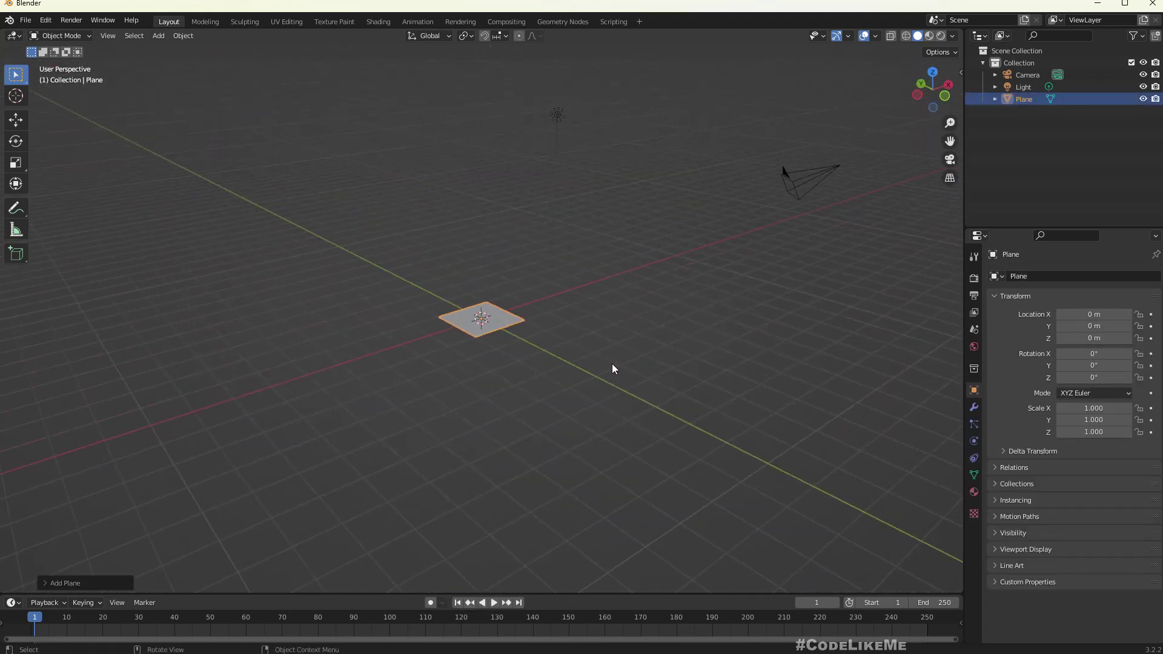
{"action": "key", "text": "r"}
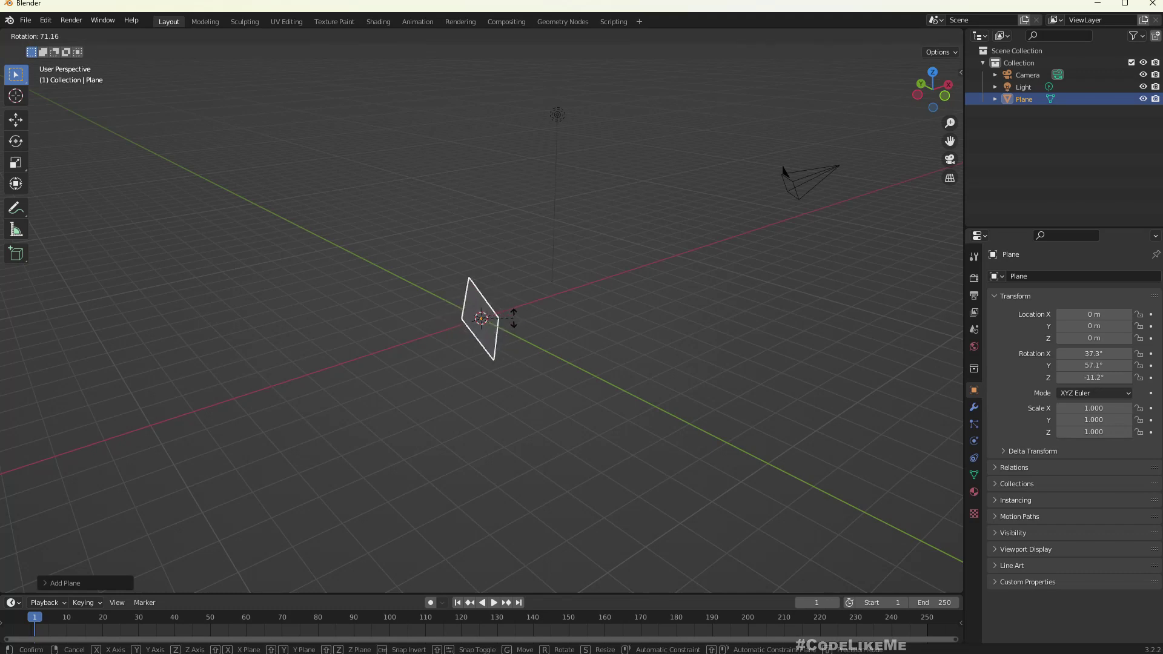
{"action": "type", "text": "x"}
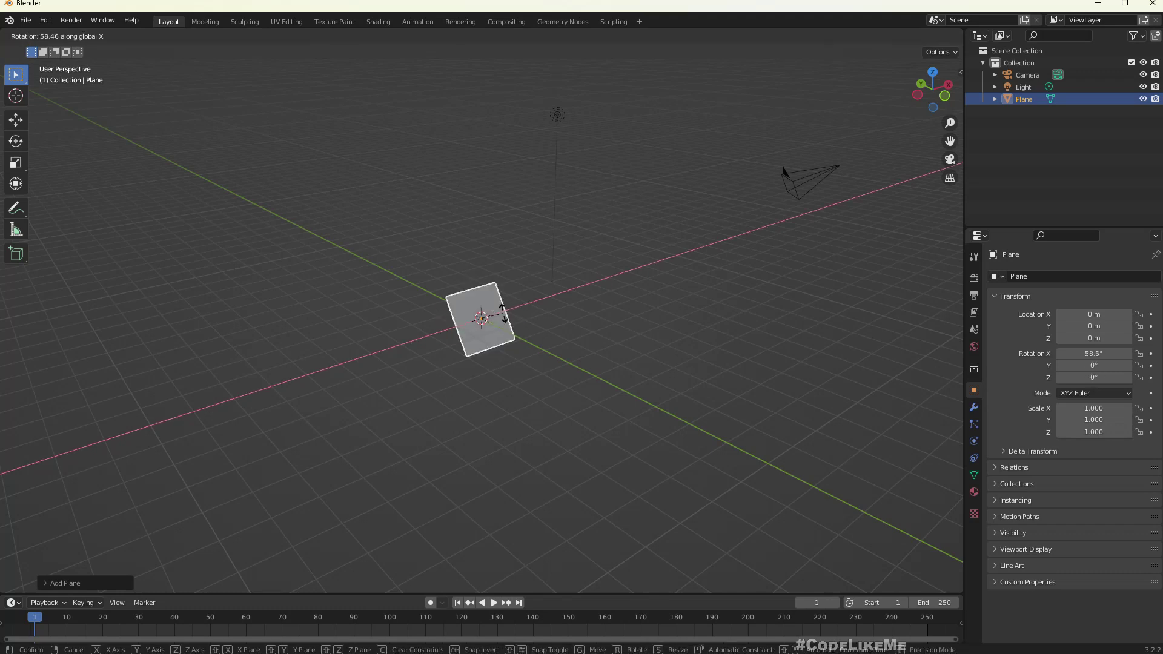
{"action": "type", "text": "90"}
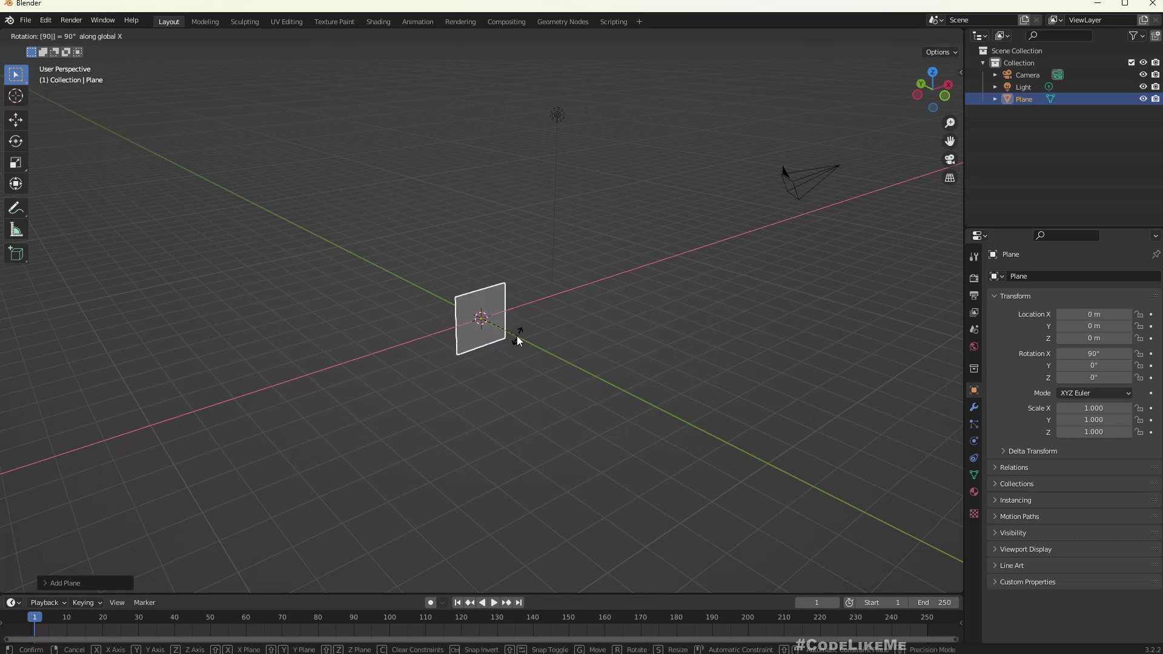
{"action": "key", "text": "Return"}
Step: In front view, move the plane up about 1.03 m along Z so its lower edge sits near the origin
{"action": "middle_click_drag", "start_coordinate": [517, 335], "coordinate": [418, 364]}
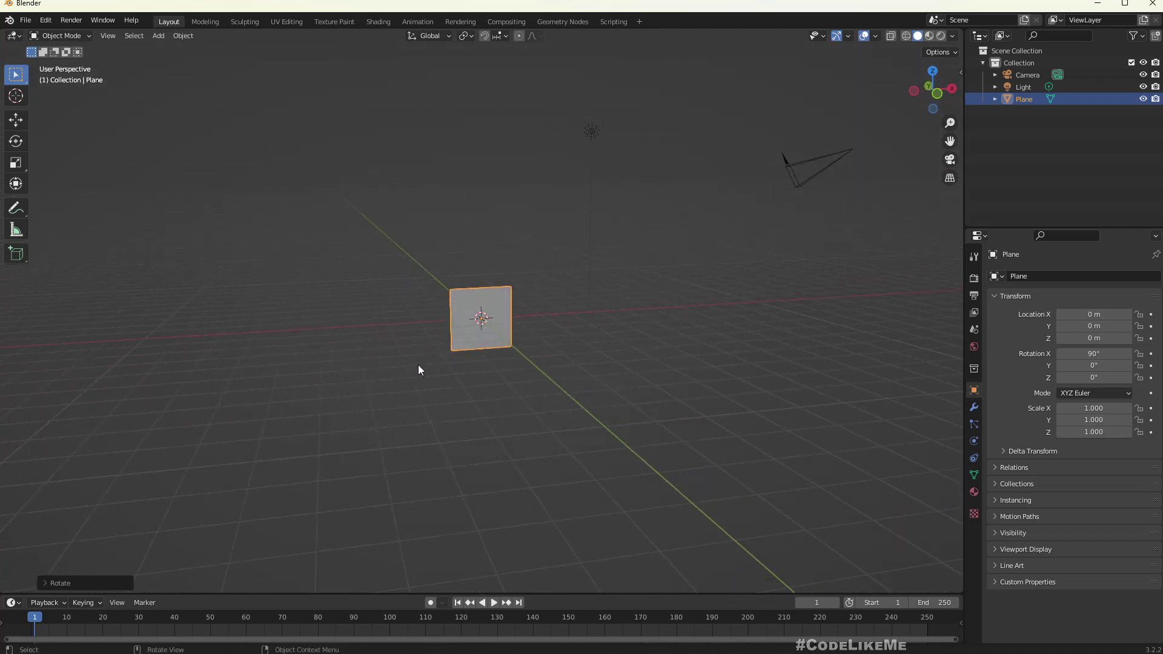
{"action": "key", "text": "KP_1"}
{"action": "scroll", "coordinate": [442, 351], "scroll_direction": "up", "scroll_amount": 1}
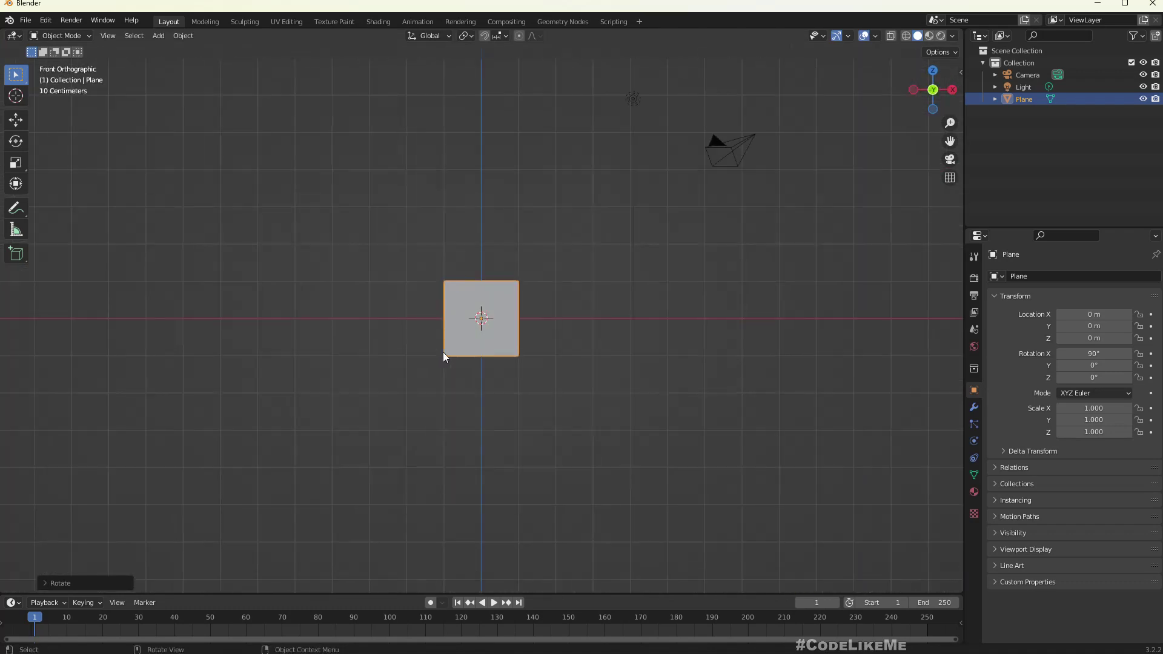
{"action": "scroll", "coordinate": [506, 365], "scroll_direction": "up", "scroll_amount": 2}
{"action": "left_click", "coordinate": [470, 285]}
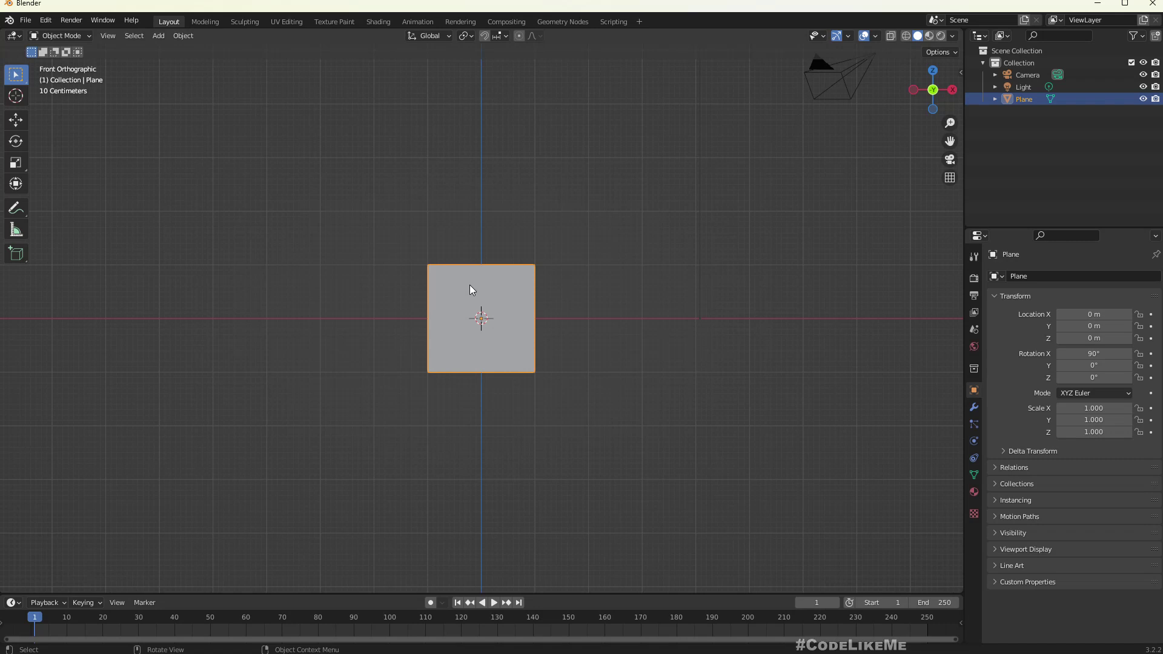
{"action": "scroll", "coordinate": [479, 289], "scroll_direction": "up", "scroll_amount": 1}
{"action": "scroll", "coordinate": [478, 288], "scroll_direction": "down", "scroll_amount": 1}
{"action": "key", "text": "g"}
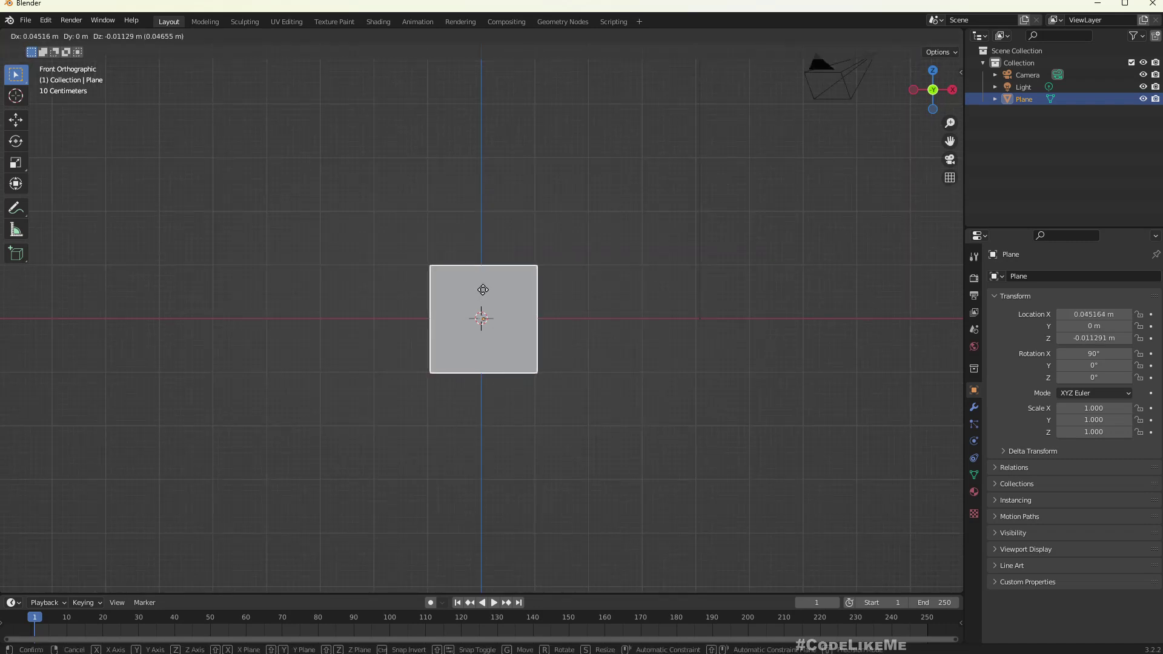
{"action": "key", "text": "z"}
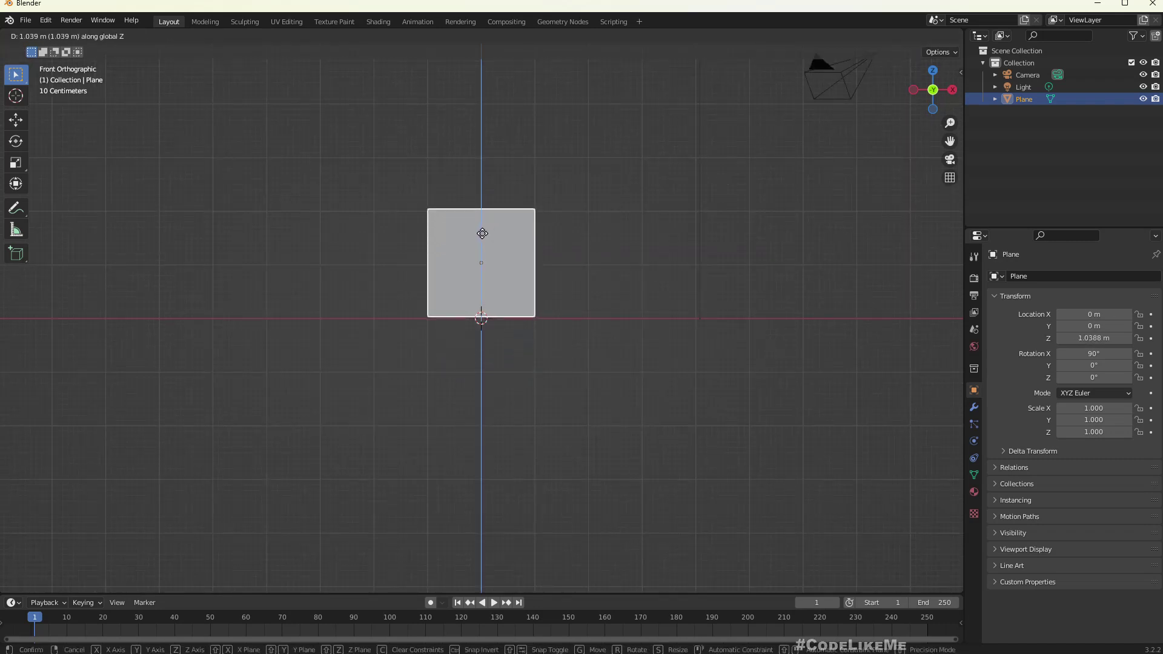
{"action": "left_click", "coordinate": [482, 234]}
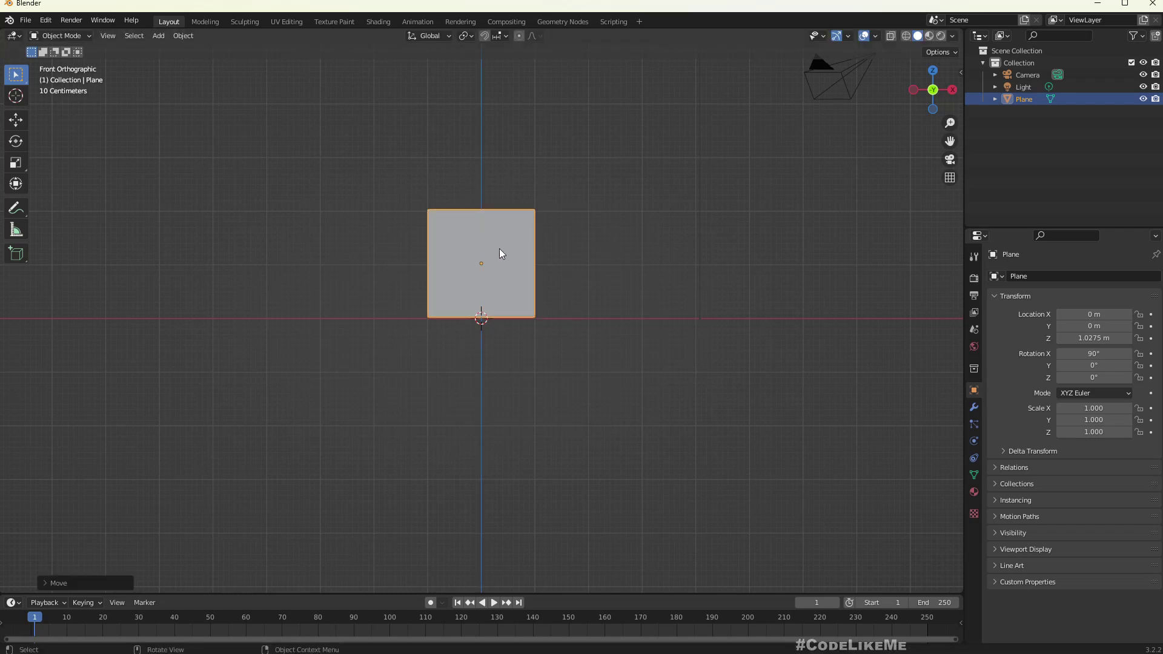
Step: Apply all transforms to the upright plane
{"action": "scroll", "coordinate": [499, 249], "scroll_direction": "down", "scroll_amount": 2}
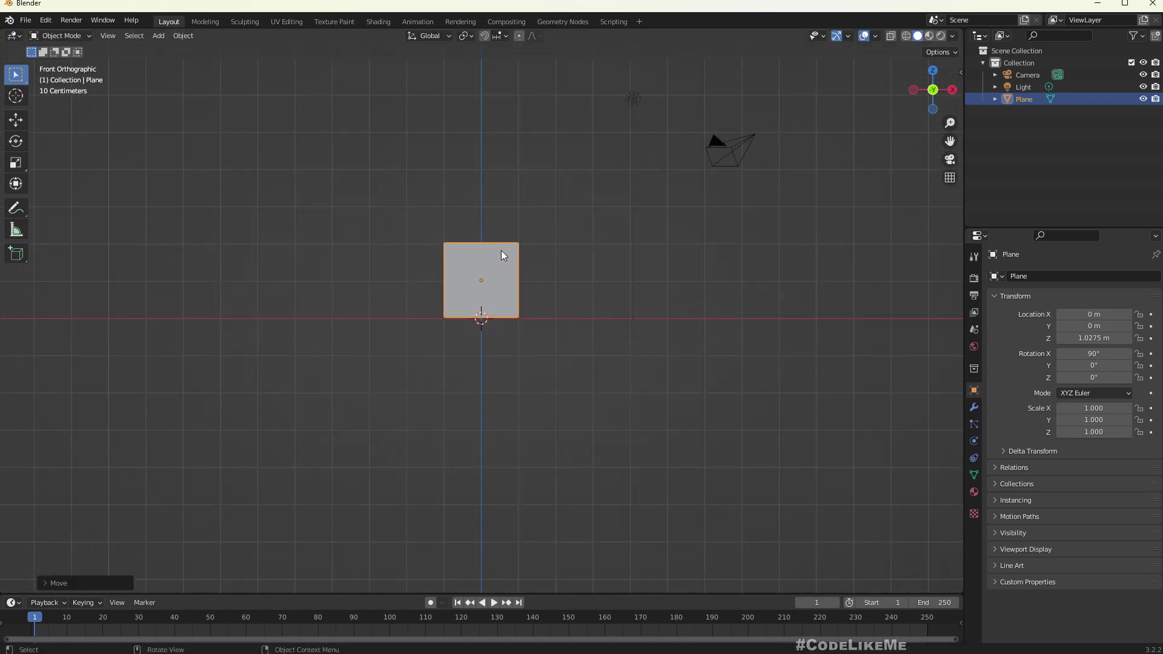
{"action": "key", "text": "ctrl+a"}
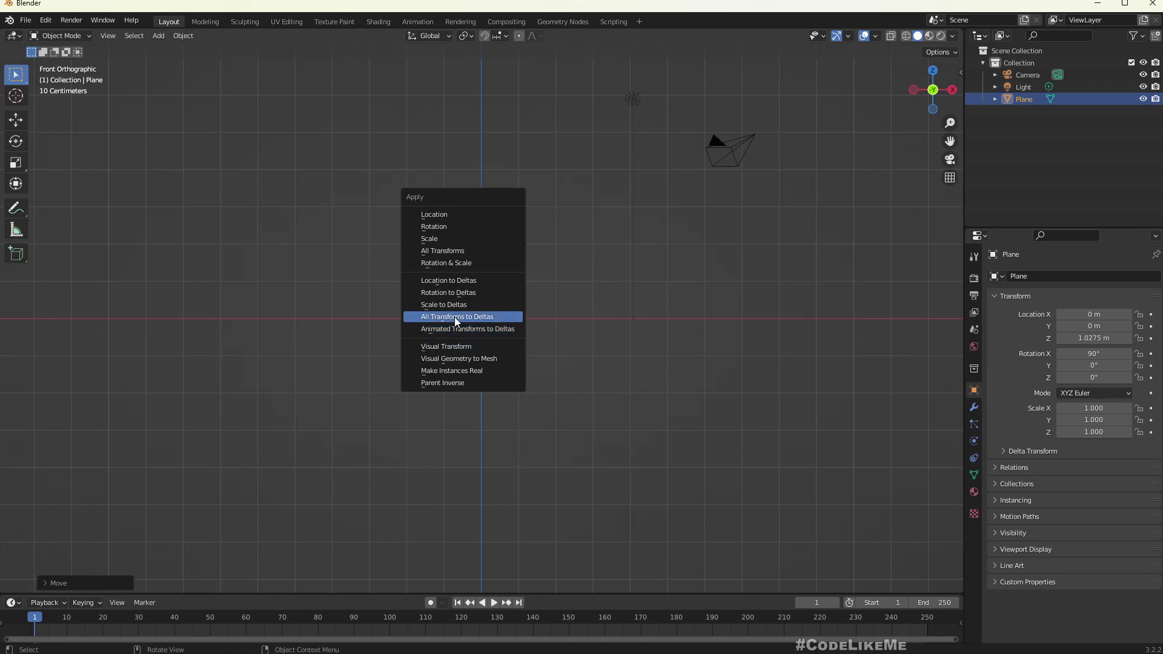
{"action": "left_click", "coordinate": [456, 250]}
Step: In edit mode, extrude the plane's vertical edge on the negative X side outward by about 1.9 m
{"action": "key", "text": "Tab"}
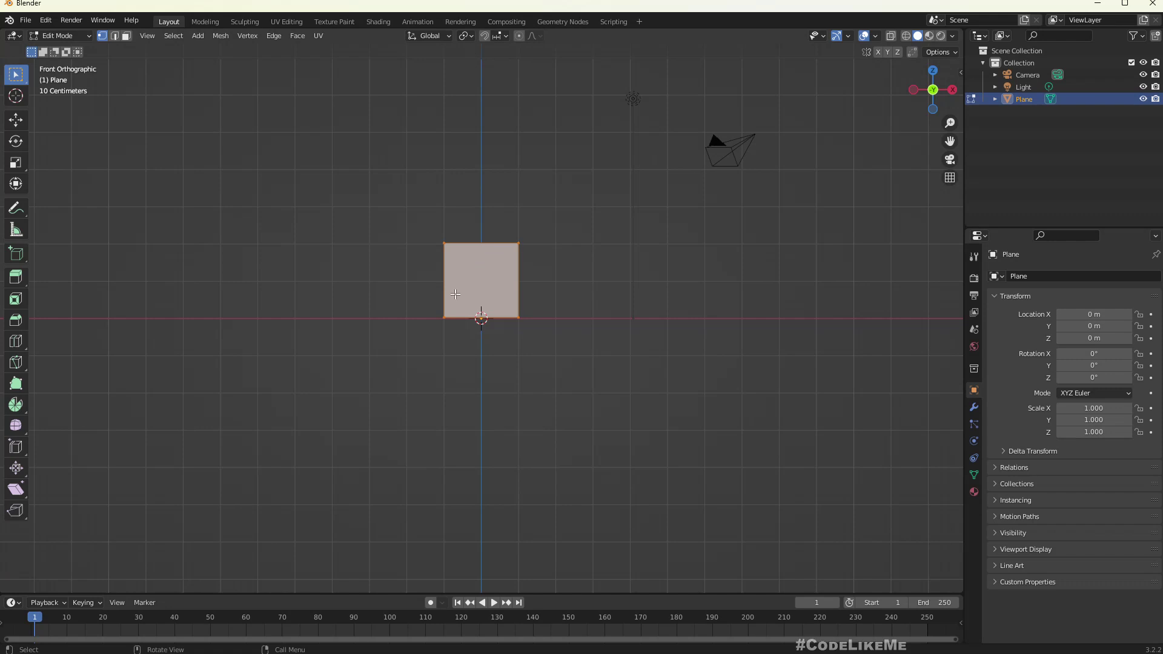
{"action": "left_click_drag", "start_coordinate": [403, 262], "coordinate": [436, 279]}
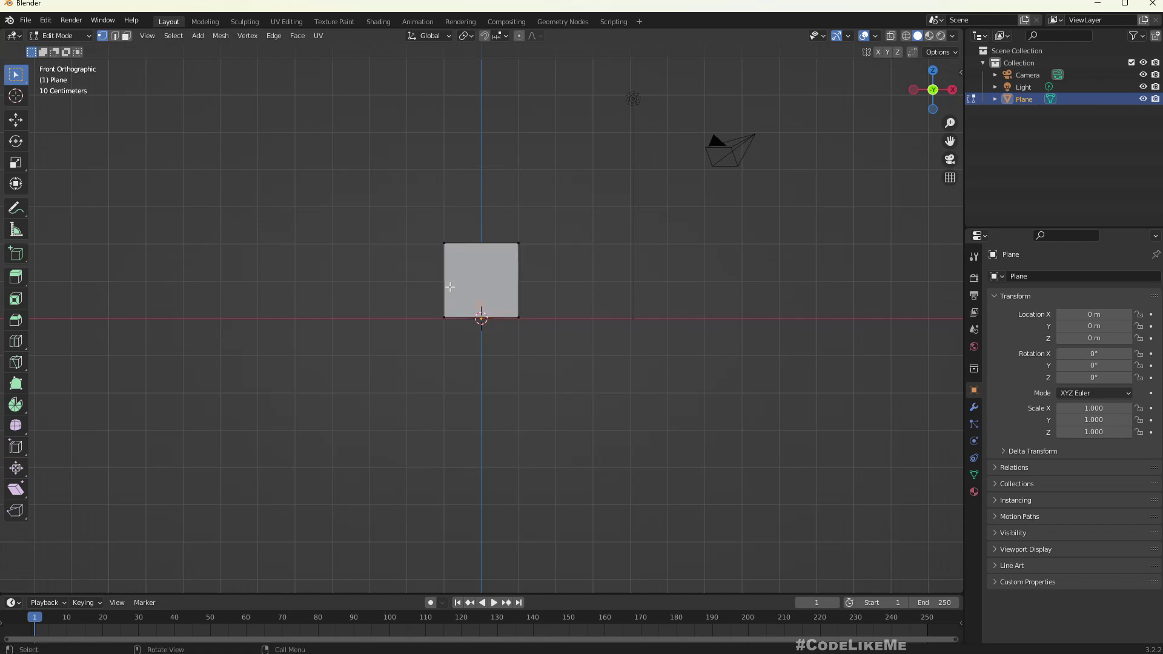
{"action": "left_click", "coordinate": [114, 36]}
{"action": "left_click_drag", "start_coordinate": [361, 251], "coordinate": [458, 303]}
{"action": "scroll", "coordinate": [444, 315], "scroll_direction": "down", "scroll_amount": 2}
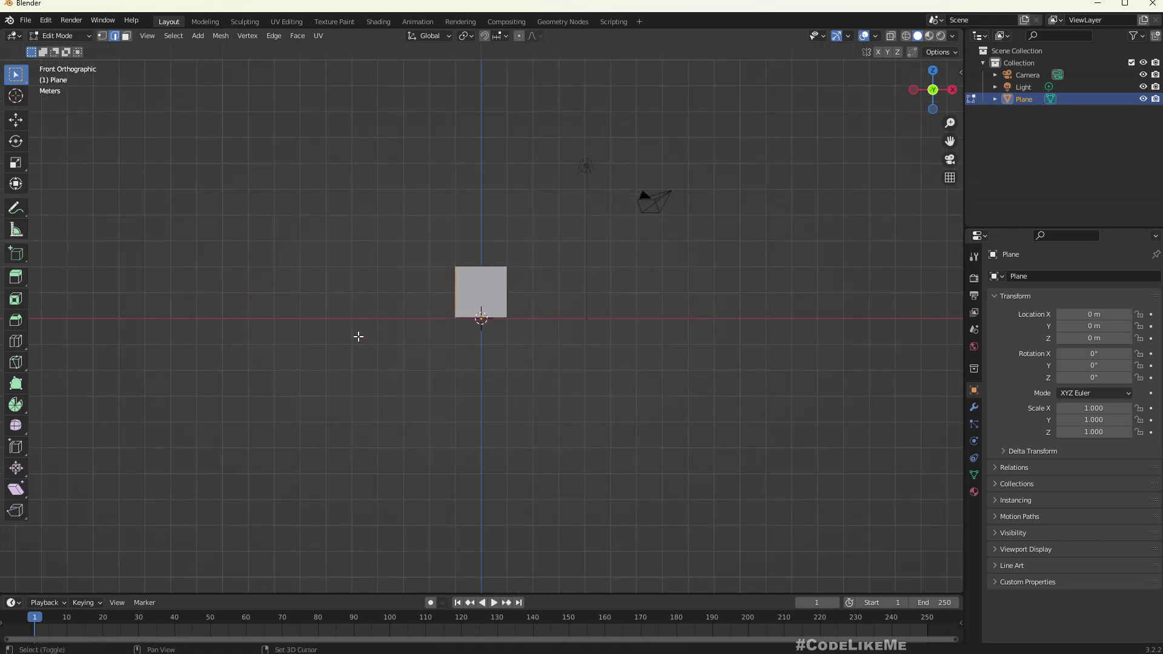
{"action": "middle_click_drag", "start_coordinate": [359, 340], "coordinate": [449, 334], "text": "shift"}
{"action": "scroll", "coordinate": [470, 333], "scroll_direction": "up", "scroll_amount": 2}
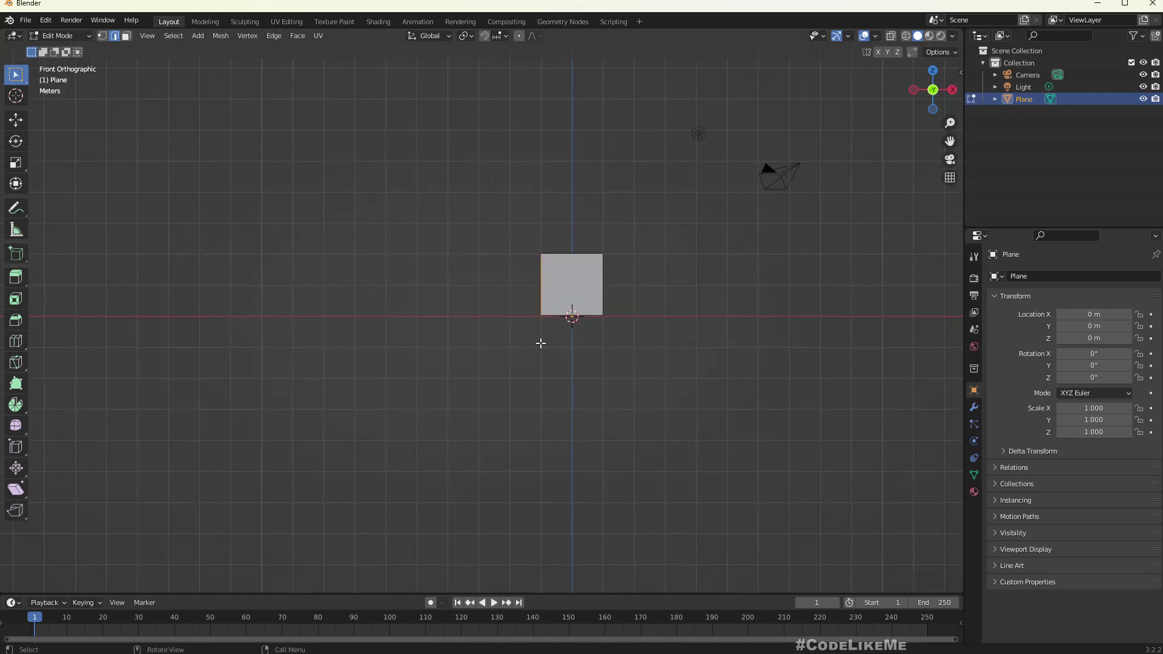
{"action": "key", "text": "e"}
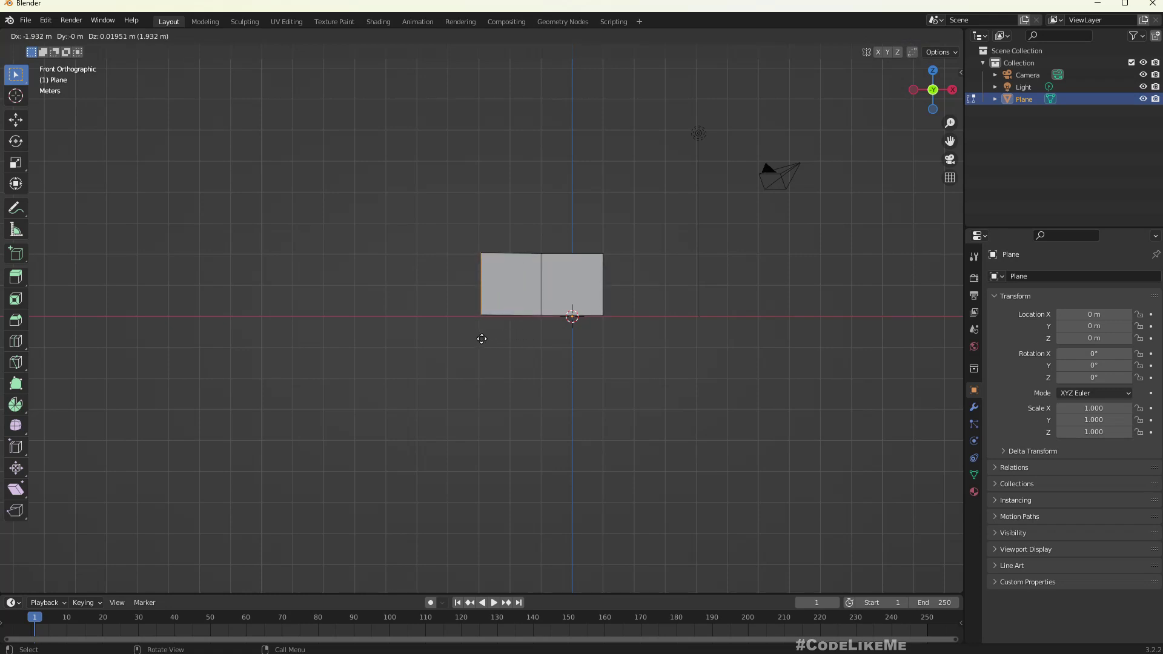
{"action": "left_click", "coordinate": [483, 338]}
Step: Scale the extruded end edge down slightly in two passes to taper the new section
{"action": "key", "text": "s"}
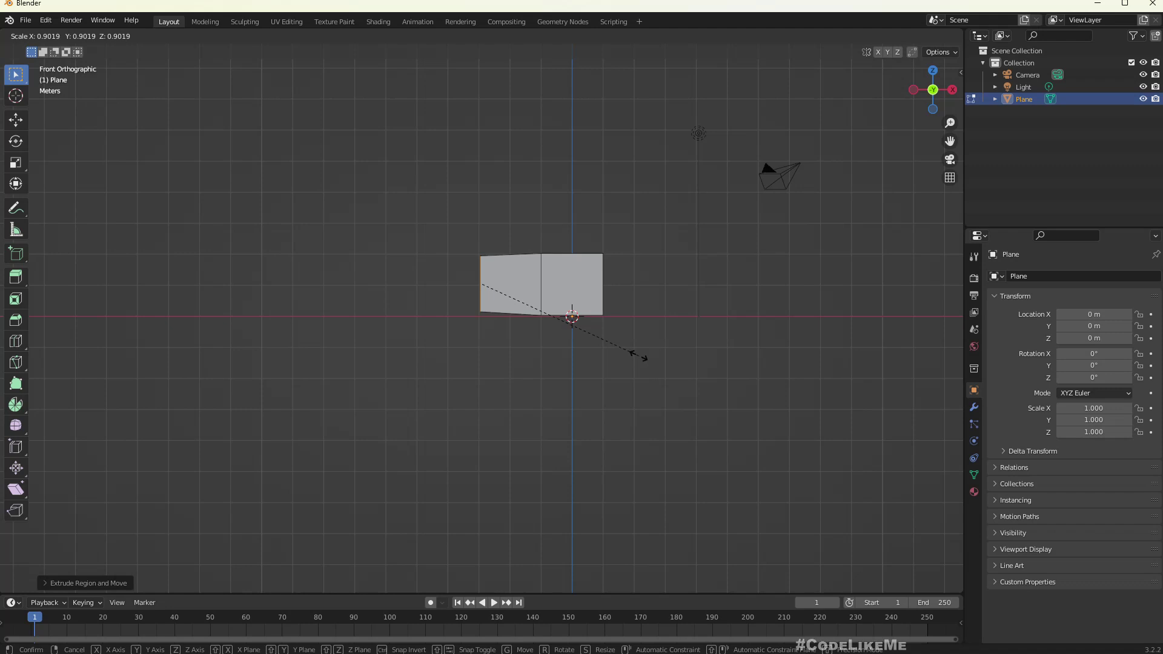
{"action": "left_click", "coordinate": [605, 357]}
{"action": "scroll", "coordinate": [488, 351], "scroll_direction": "up", "scroll_amount": 2}
{"action": "key", "text": "s"}
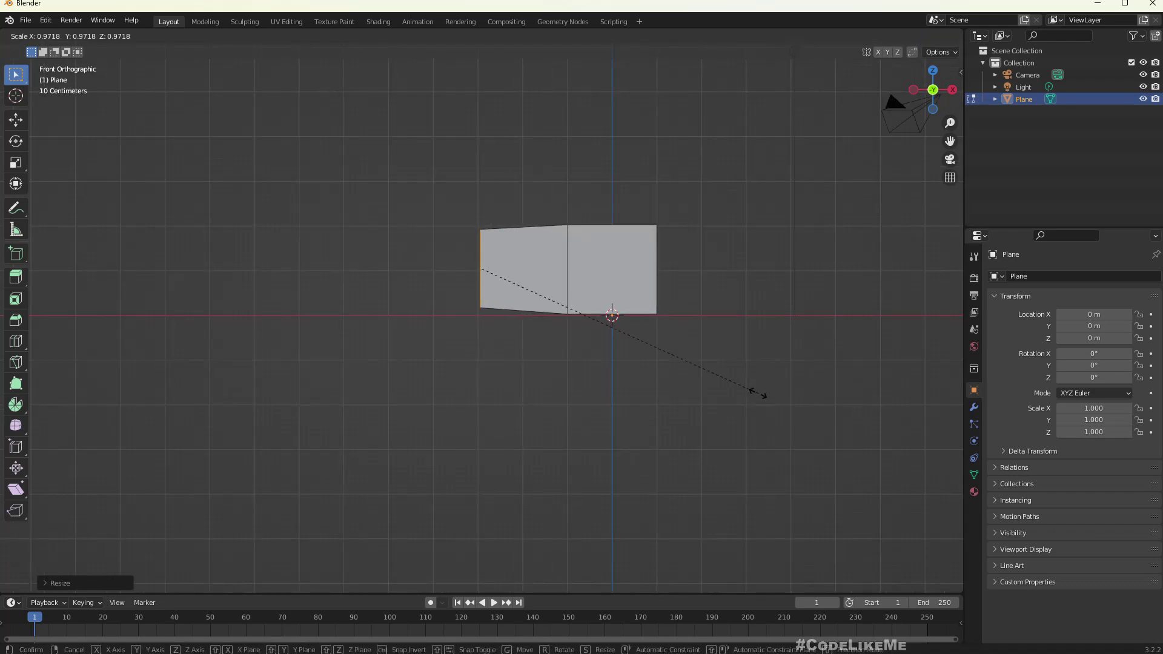
{"action": "left_click", "coordinate": [757, 393]}
Step: In front view, extrude the tapered end edge a short distance further along negative X and scale it up slightly taller than the original plane
{"action": "mouse_move", "coordinate": [598, 383]}
{"action": "middle_mouse_down"}
{"action": "mouse_move", "coordinate": [630, 381]}
{"action": "mouse_move", "coordinate": [614, 379]}
{"action": "middle_mouse_up"}
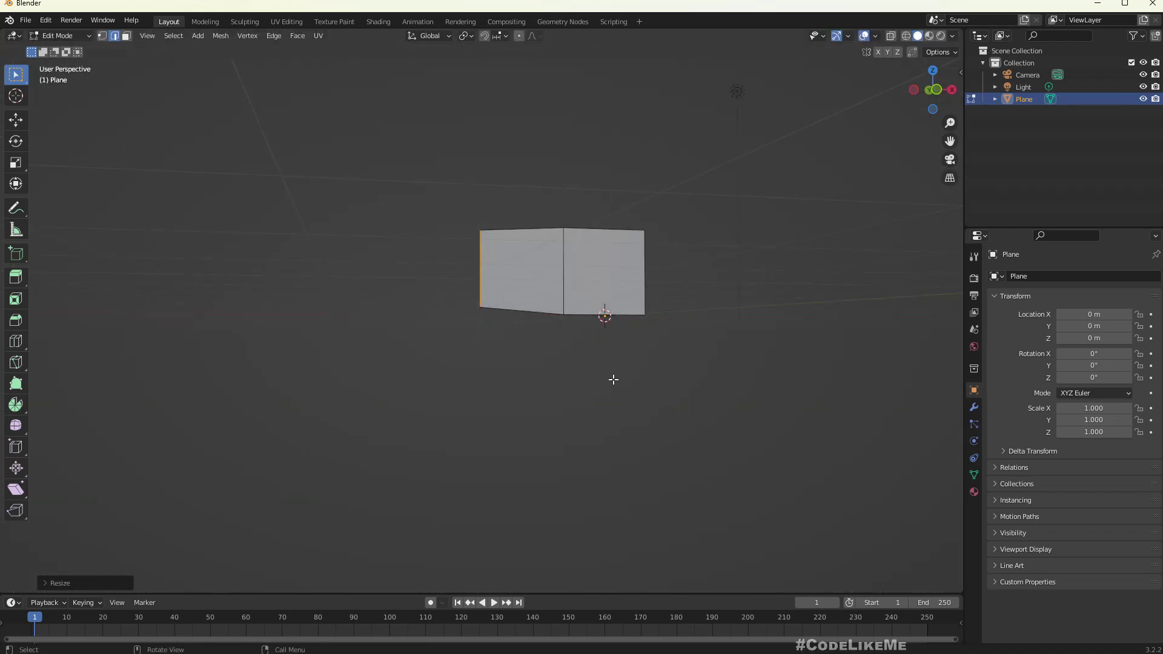
{"action": "key", "text": "KP_1"}
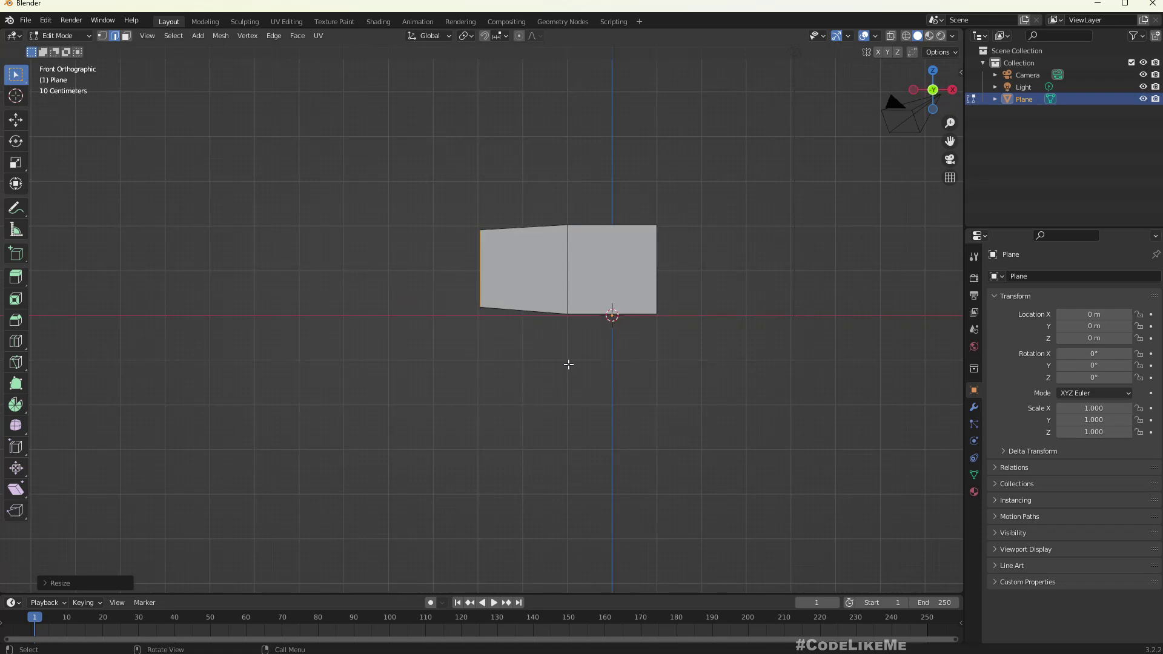
{"action": "key", "text": "e"}
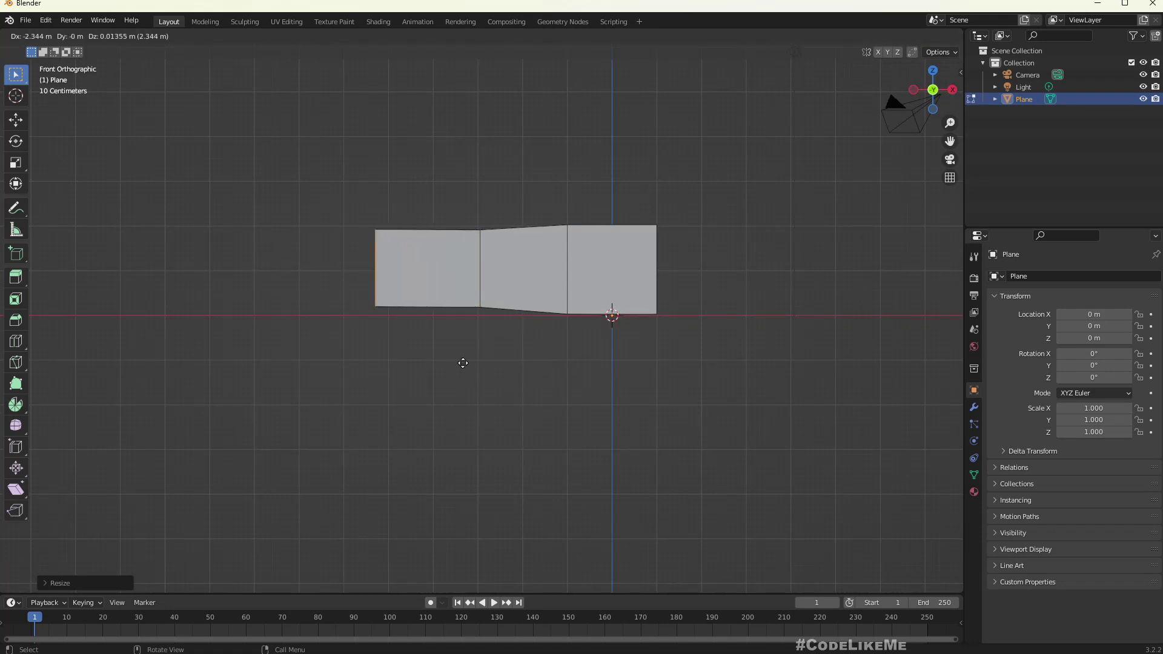
{"action": "left_click", "coordinate": [518, 361]}
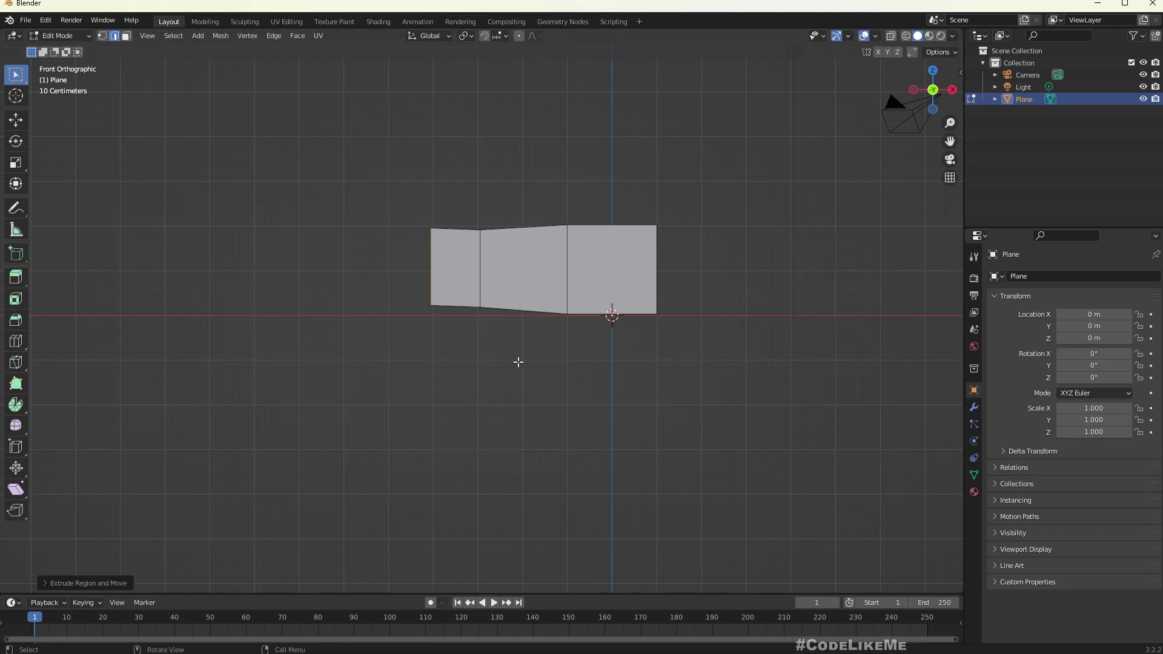
{"action": "key", "text": "s"}
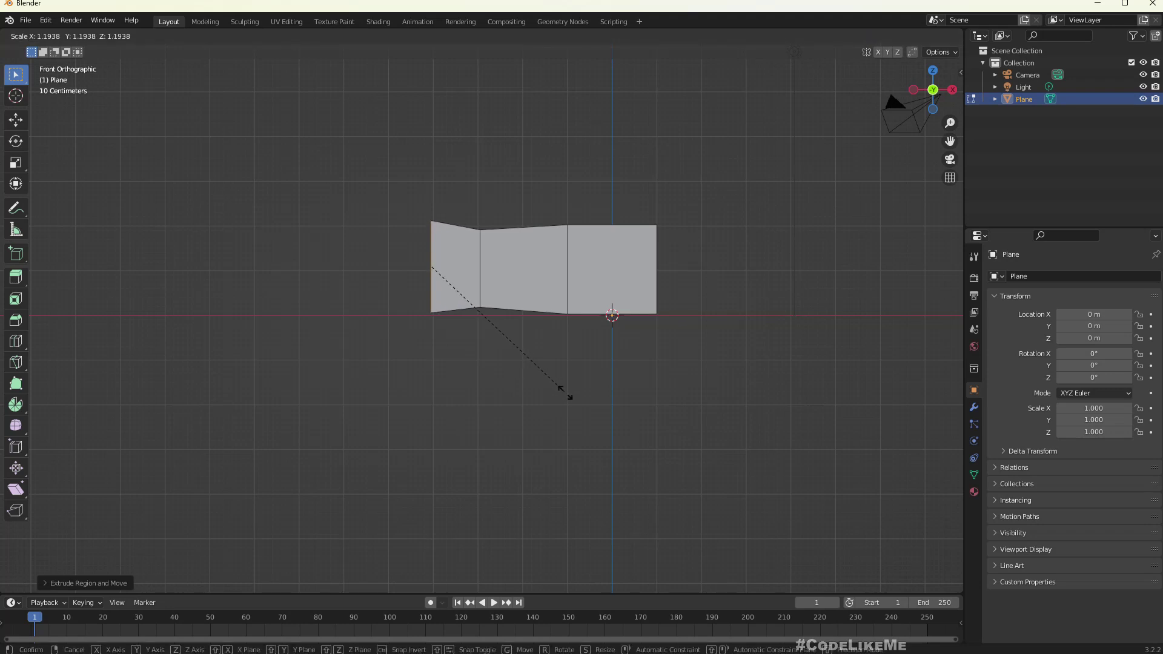
{"action": "left_click", "coordinate": [576, 398]}
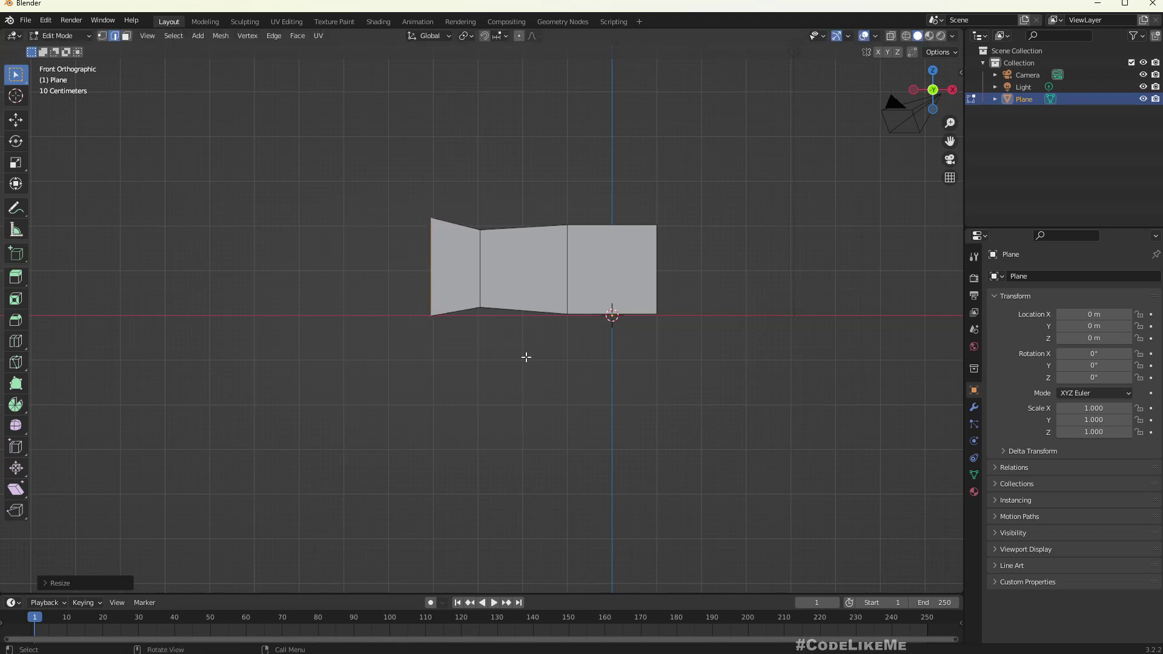
Step: Extrude the flared end edge more than 2 m further along negative X and scale the new edge down to taper the section
{"action": "key", "text": "e"}
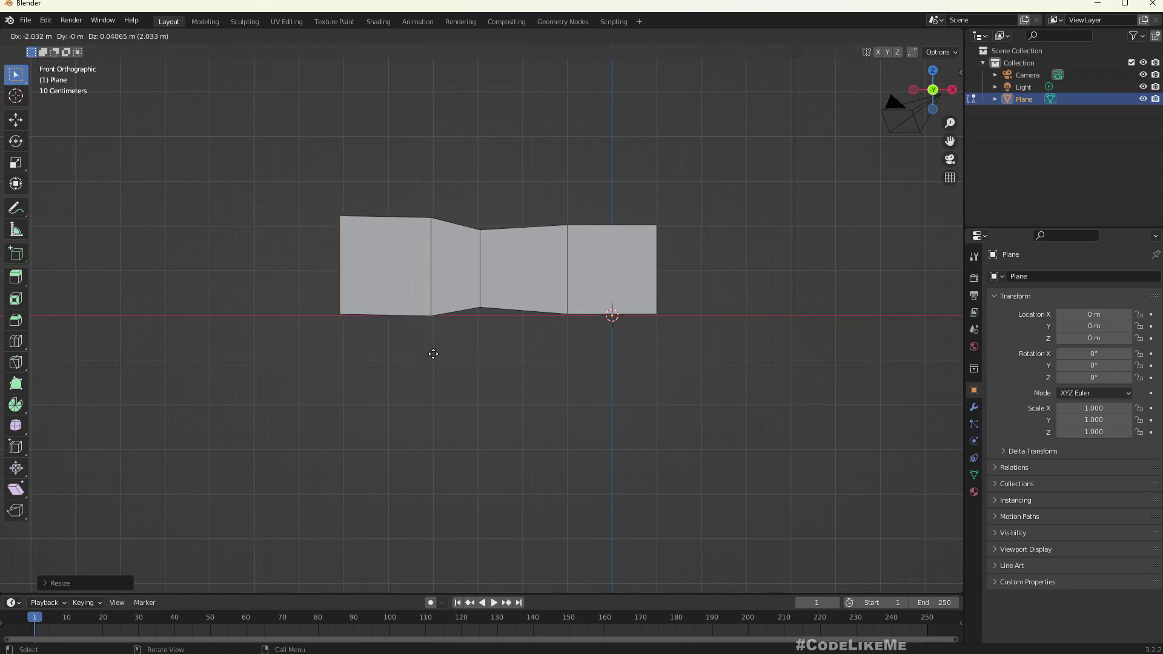
{"action": "left_click", "coordinate": [420, 355]}
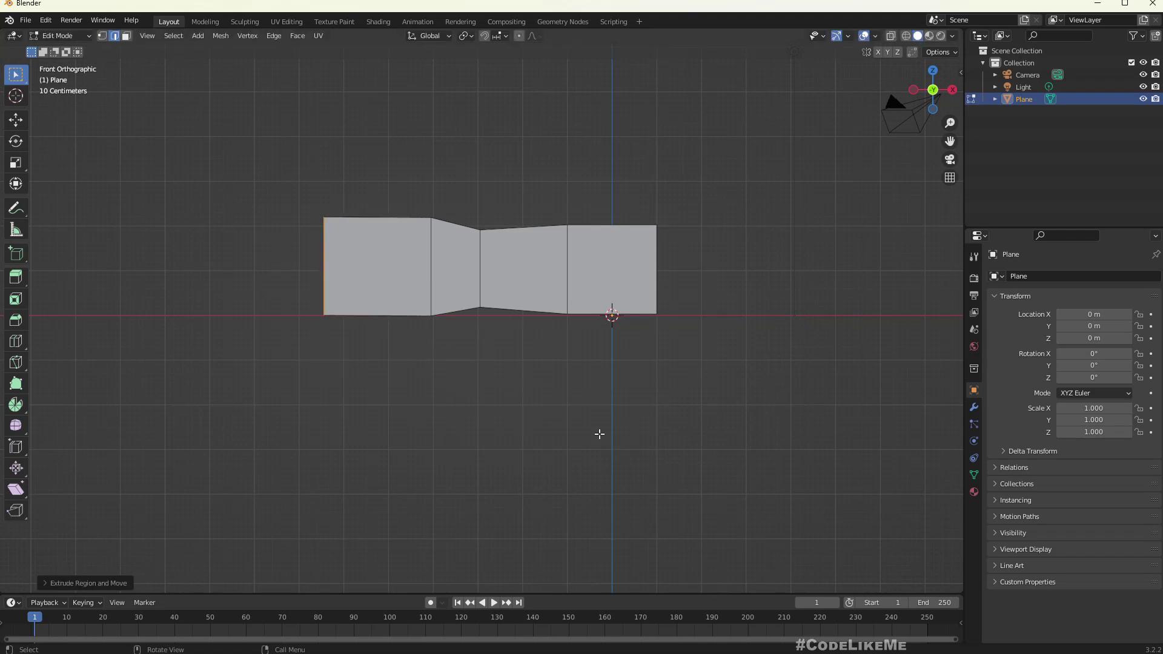
{"action": "key", "text": "s"}
{"action": "left_click", "coordinate": [511, 380]}
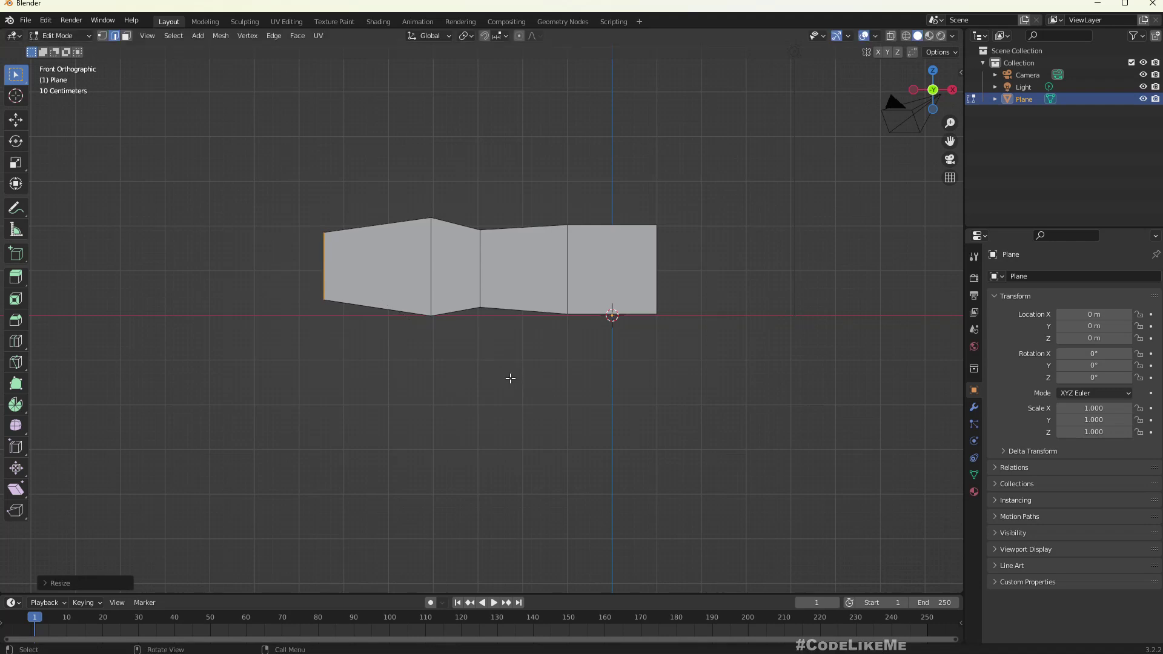
Step: Lower the negative X end edge about 0.3 m along Z, then rotate it about 25° into a slant and readjust its height
{"action": "key", "text": "g"}
{"action": "key", "text": "z"}
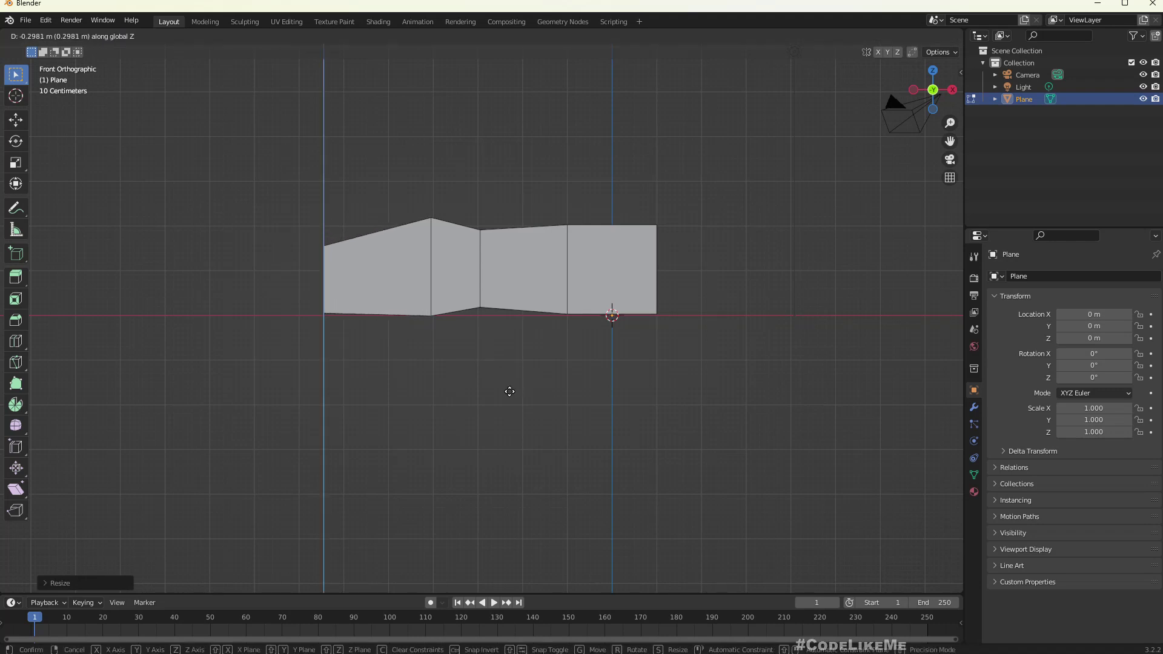
{"action": "left_click", "coordinate": [510, 393]}
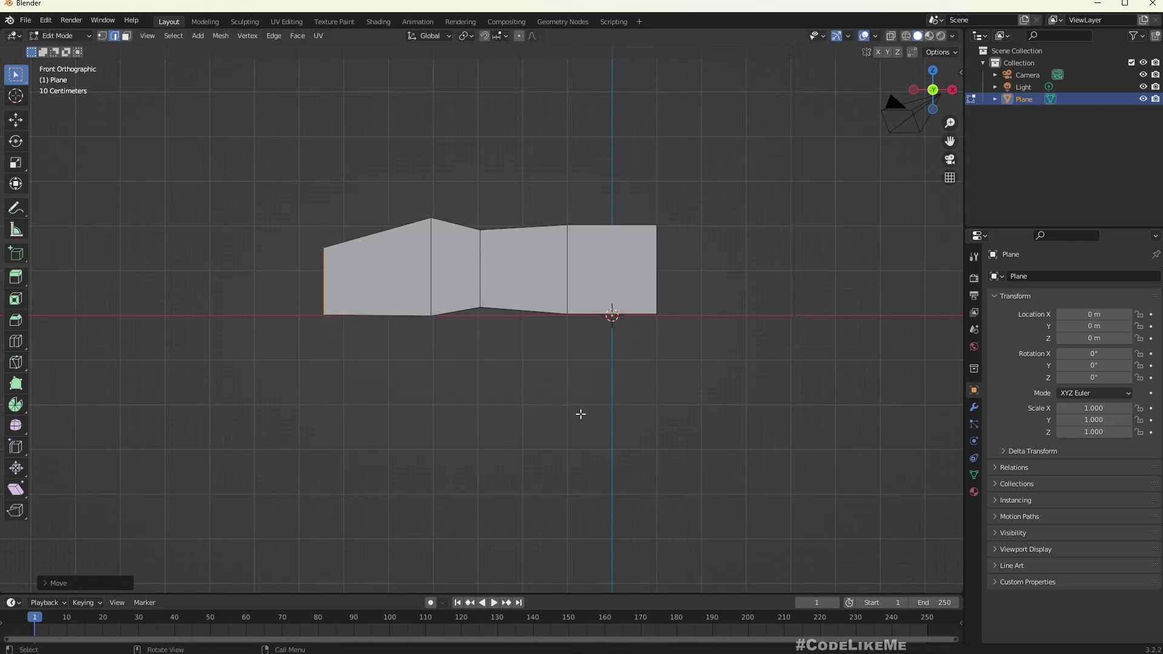
{"action": "key", "text": "r"}
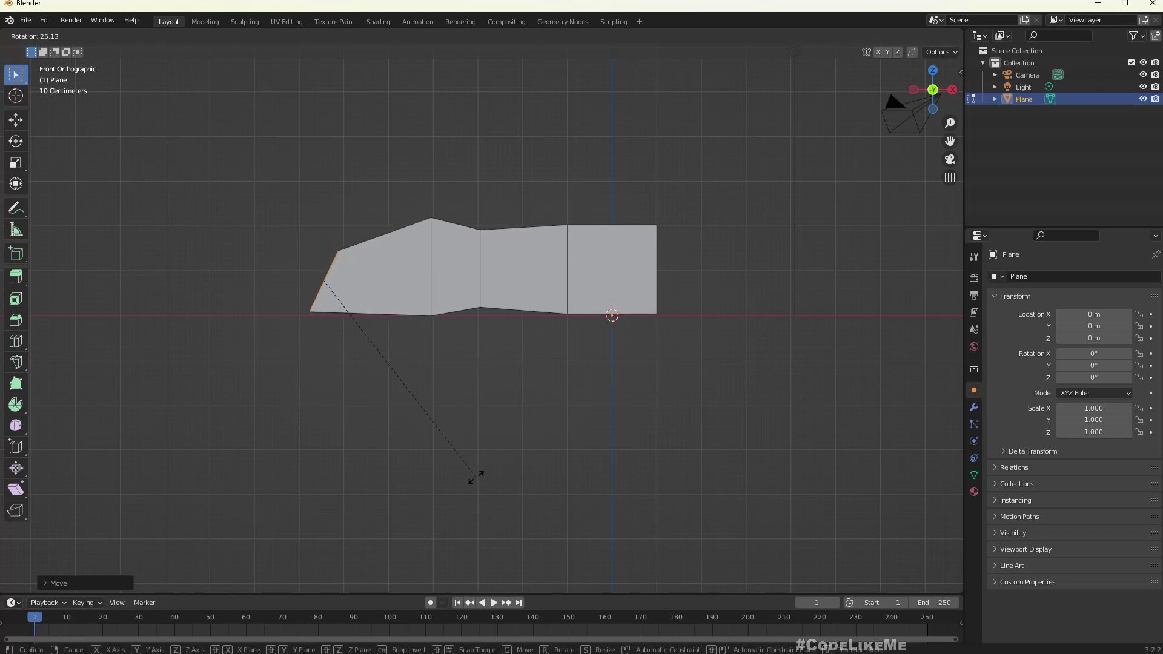
{"action": "left_click", "coordinate": [477, 477]}
{"action": "key", "text": "g"}
{"action": "key", "text": "z"}
{"action": "left_click", "coordinate": [481, 460]}
{"action": "middle_click_drag", "start_coordinate": [482, 461], "coordinate": [512, 362]}
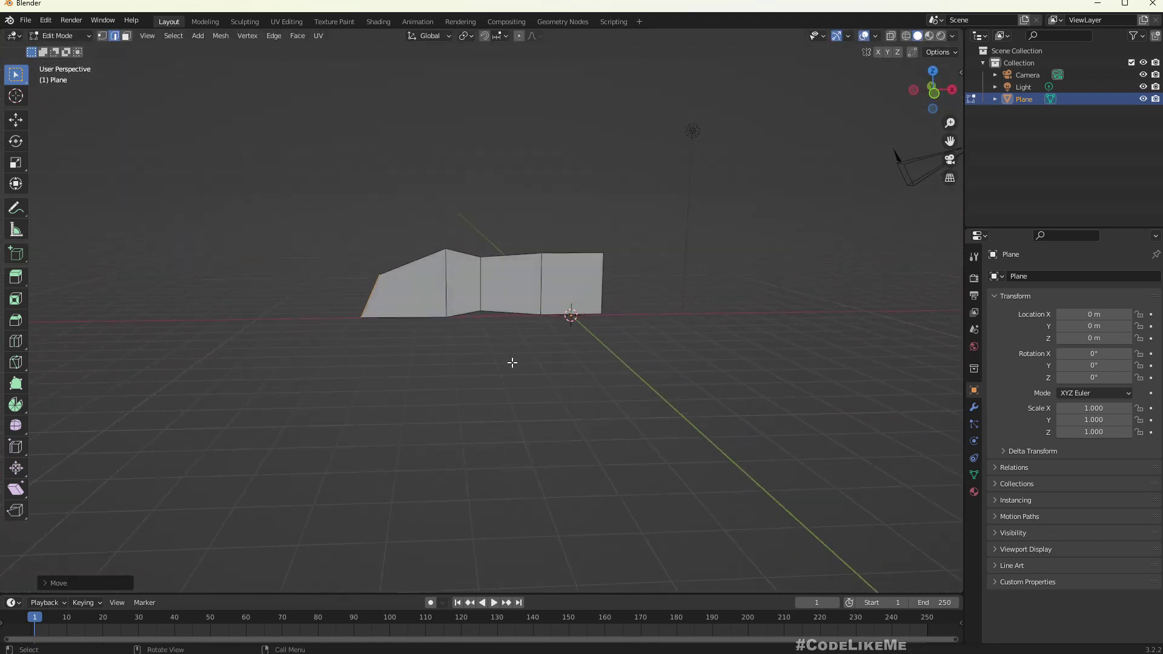
Step: In front view, extrude the mesh's vertical edge on the positive X side more than 10 m outward along X
{"action": "key", "text": "KP_1"}
{"action": "middle_click_drag", "start_coordinate": [632, 405], "coordinate": [422, 405]}
{"action": "key", "text": "KP_1"}
{"action": "scroll", "coordinate": [442, 363], "scroll_direction": "up", "scroll_amount": 2}
{"action": "left_click", "coordinate": [422, 274]}
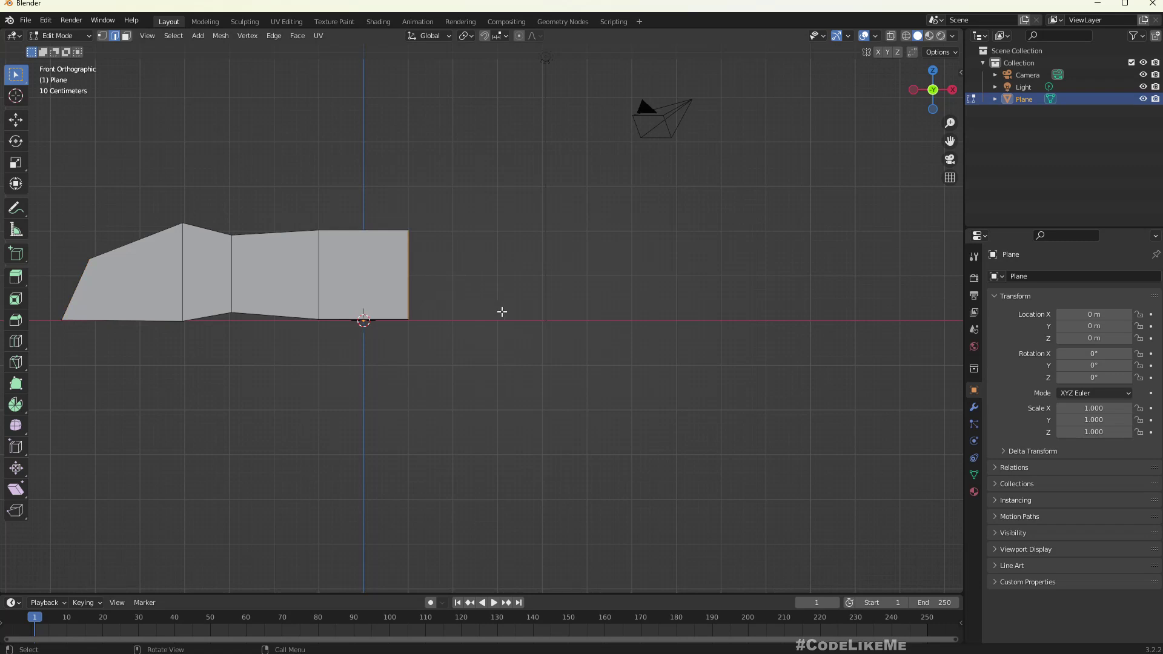
{"action": "key", "text": "e"}
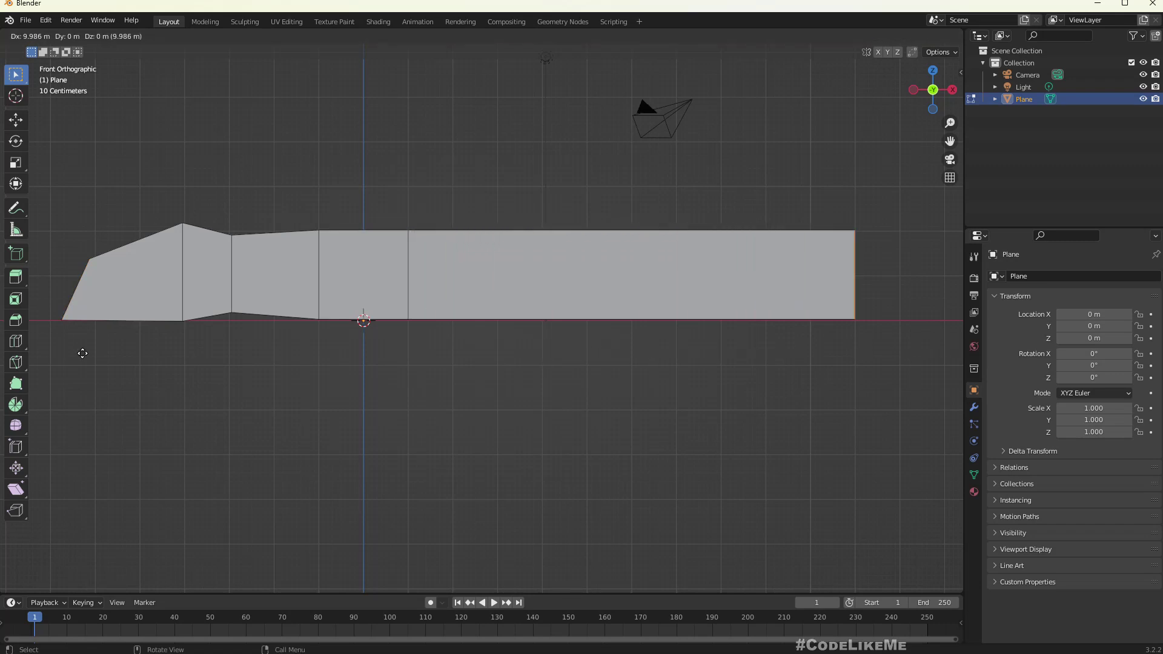
{"action": "left_click", "coordinate": [115, 356]}
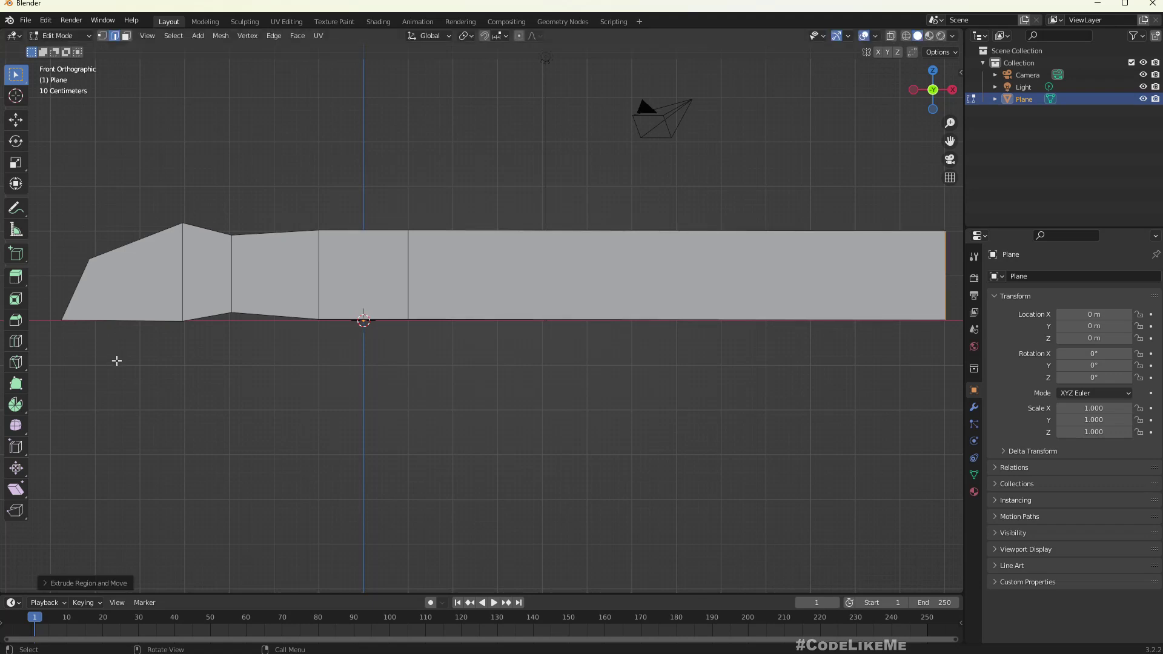
Step: Move the extruded positive X end edge more than 5 m further outward along X
{"action": "scroll", "coordinate": [278, 395], "scroll_direction": "down", "scroll_amount": 4}
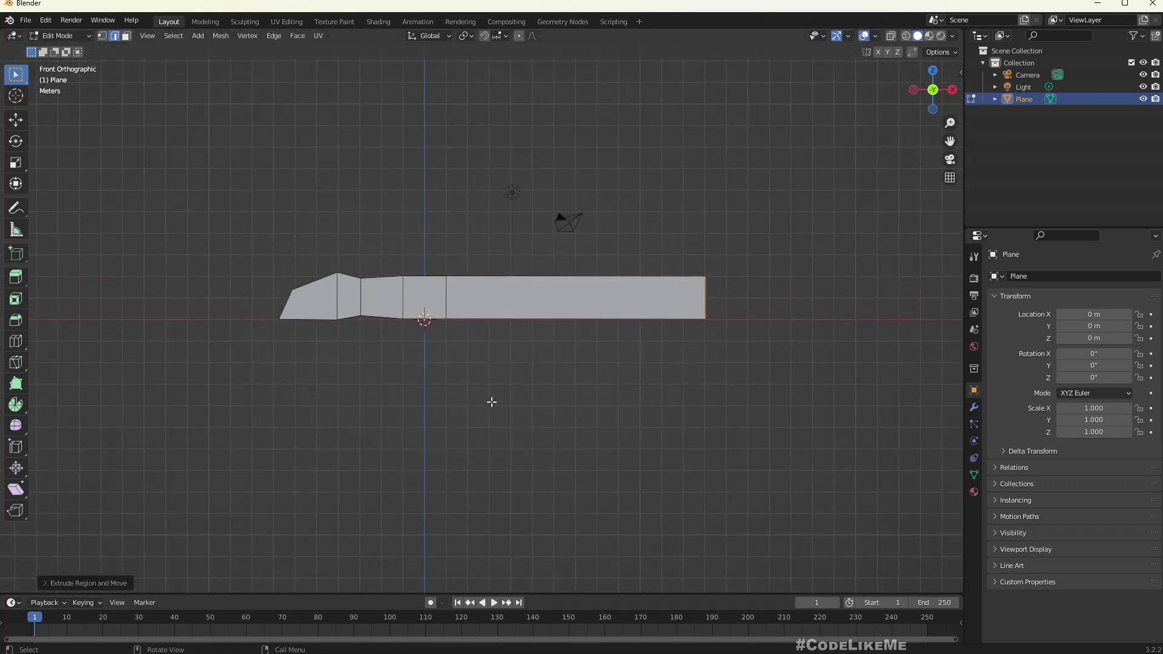
{"action": "key", "text": "g"}
{"action": "key", "text": "x"}
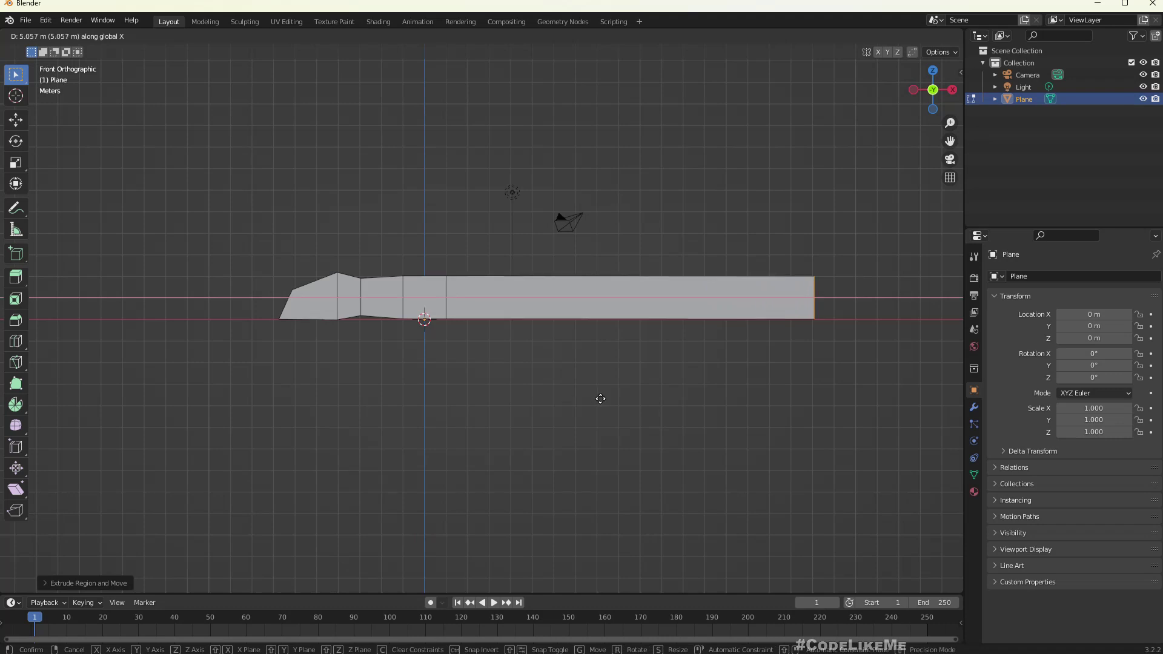
{"action": "left_click", "coordinate": [618, 399]}
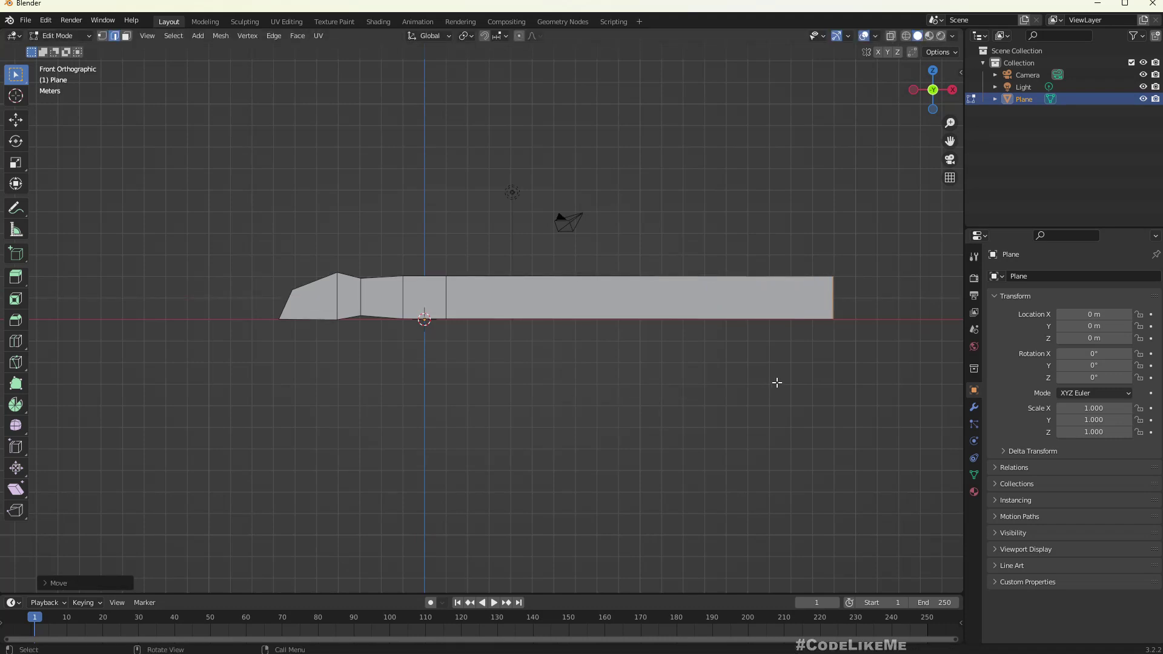
Step: Scale the positive X end edge down to roughly half its height and lower it along Z to about the X axis line
{"action": "scroll", "coordinate": [777, 384], "scroll_direction": "up", "scroll_amount": 1}
{"action": "scroll", "coordinate": [779, 384], "scroll_direction": "down", "scroll_amount": 1}
{"action": "middle_click_drag", "start_coordinate": [779, 385], "coordinate": [684, 392], "text": "shift"}
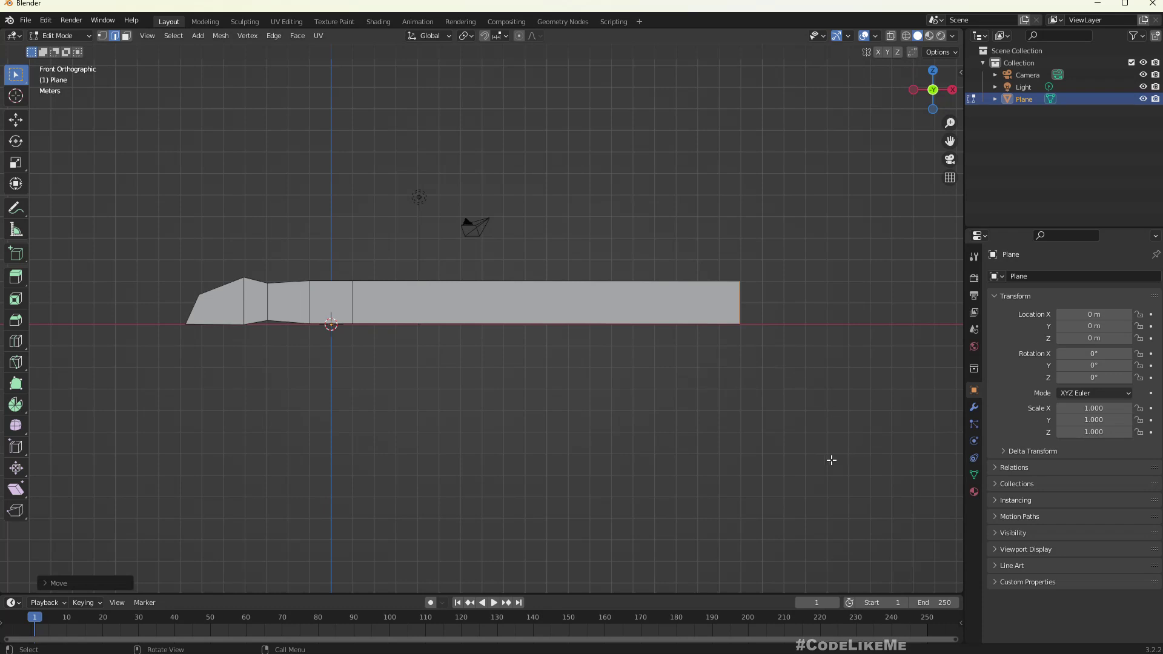
{"action": "key", "text": "s"}
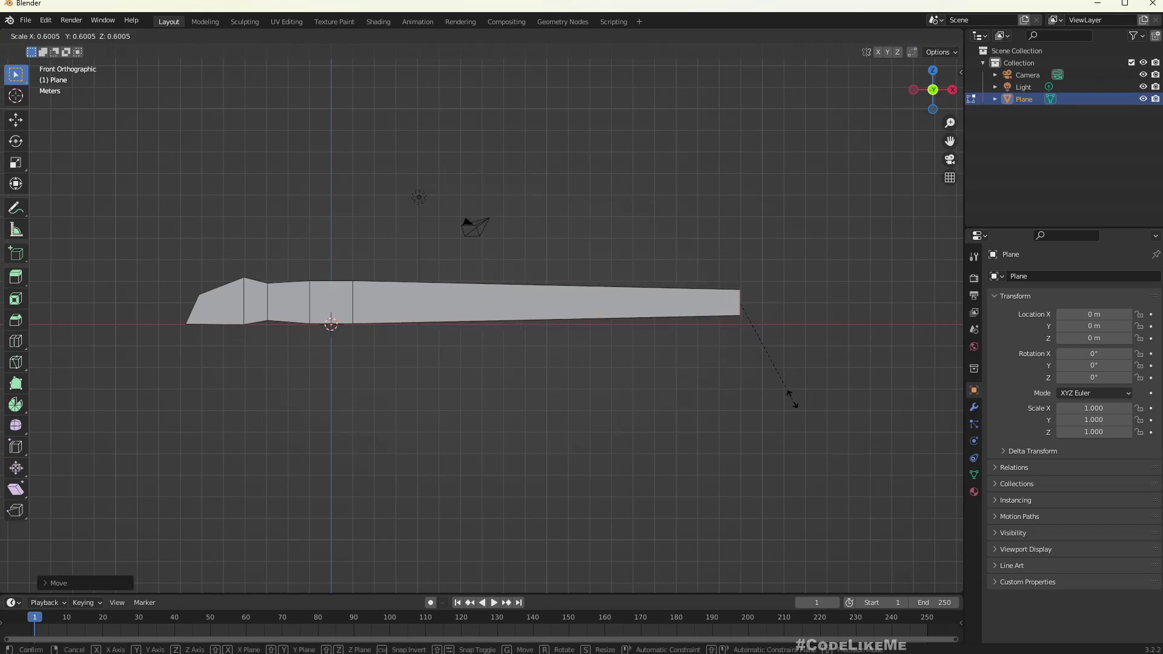
{"action": "left_click", "coordinate": [784, 380]}
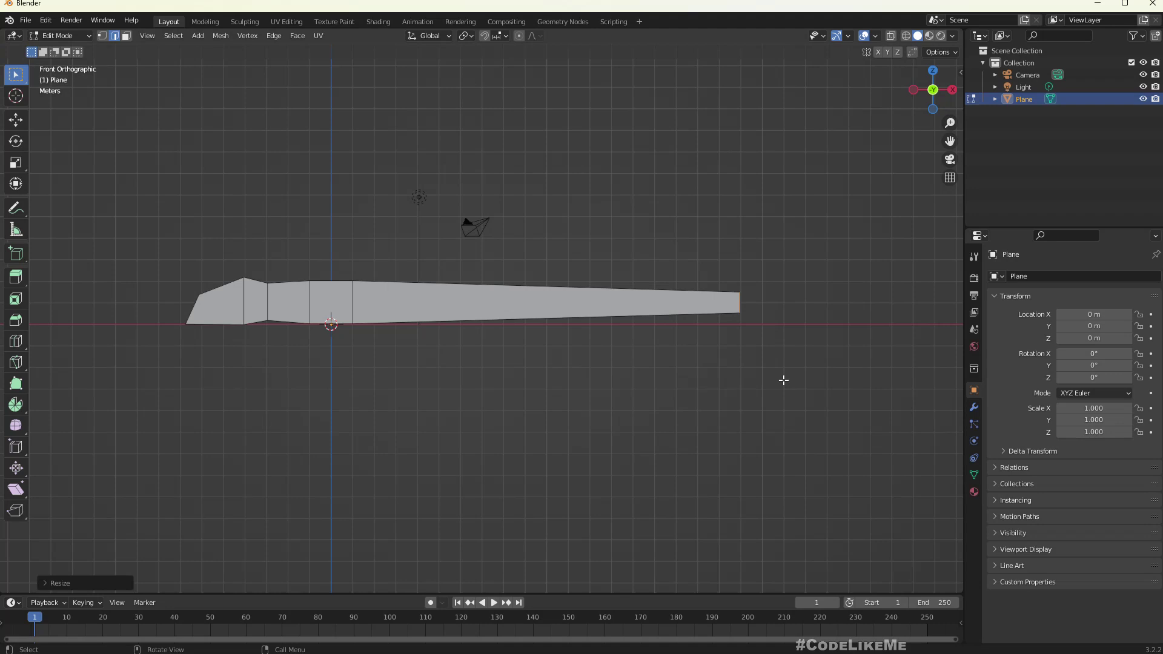
{"action": "key", "text": "g"}
{"action": "key", "text": "z"}
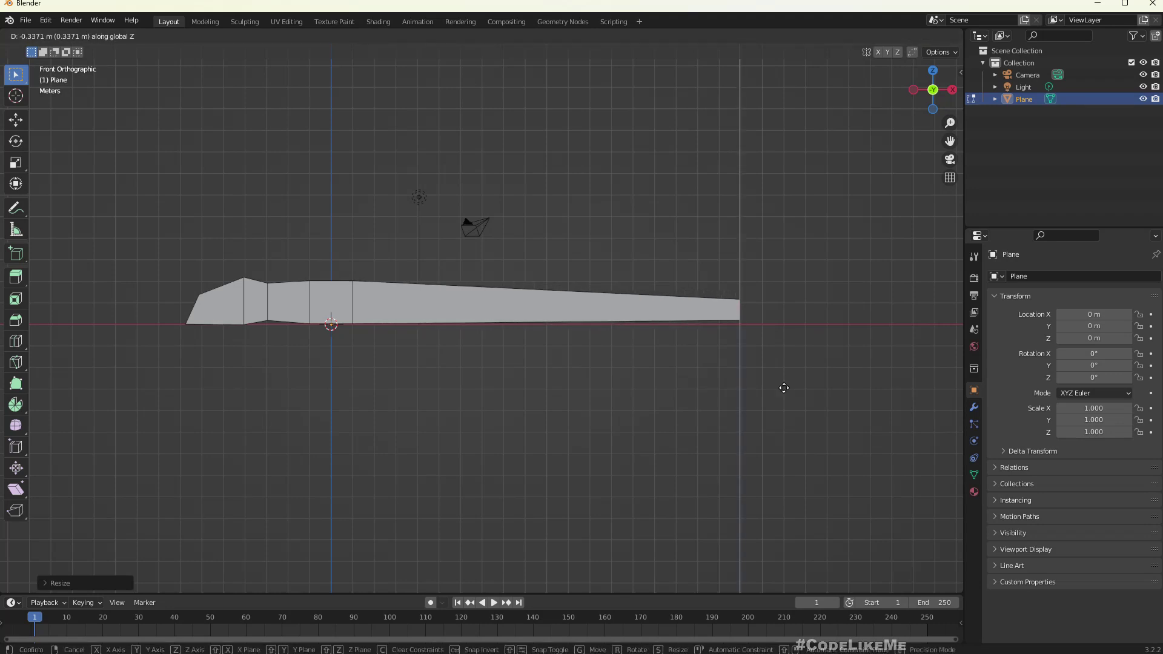
{"action": "left_click", "coordinate": [784, 390]}
{"action": "scroll", "coordinate": [785, 390], "scroll_direction": "up", "scroll_amount": 3}
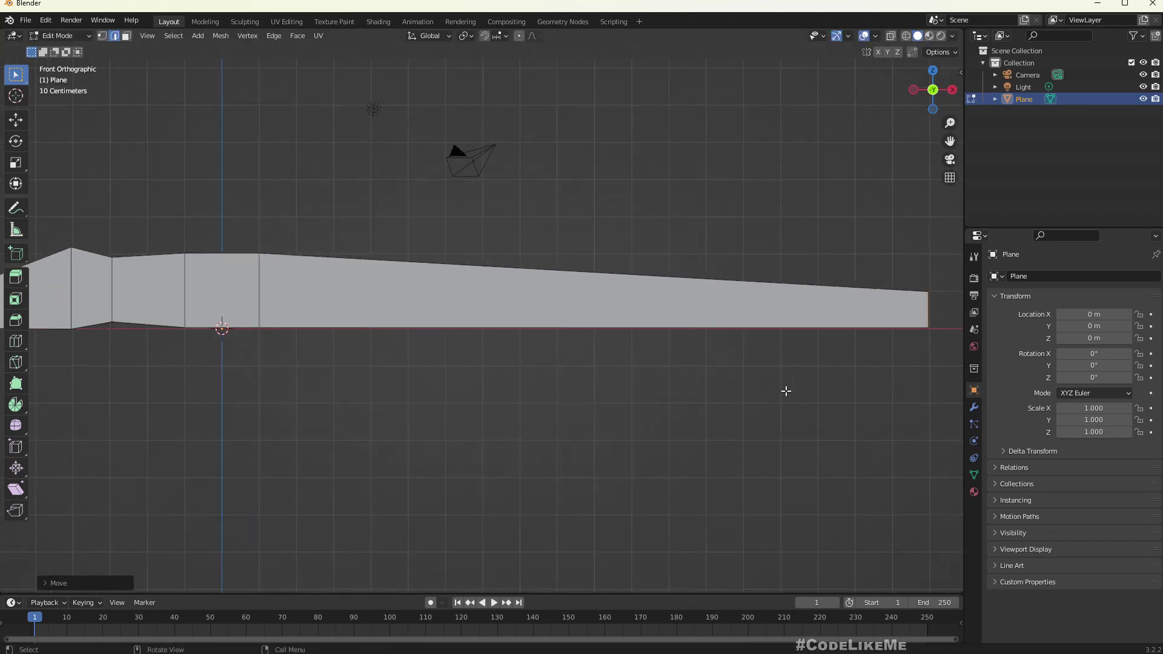
{"action": "scroll", "coordinate": [786, 391], "scroll_direction": "down", "scroll_amount": 1}
{"action": "middle_click_drag", "start_coordinate": [789, 389], "coordinate": [735, 390], "text": "shift"}
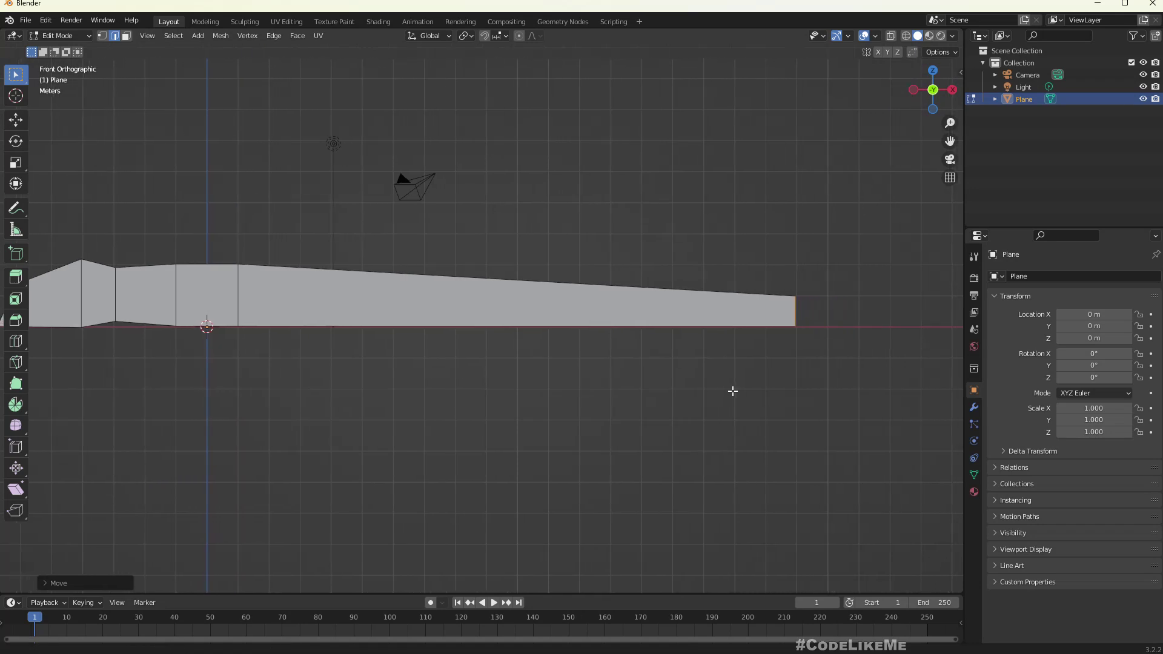
{"action": "key", "text": "r"}
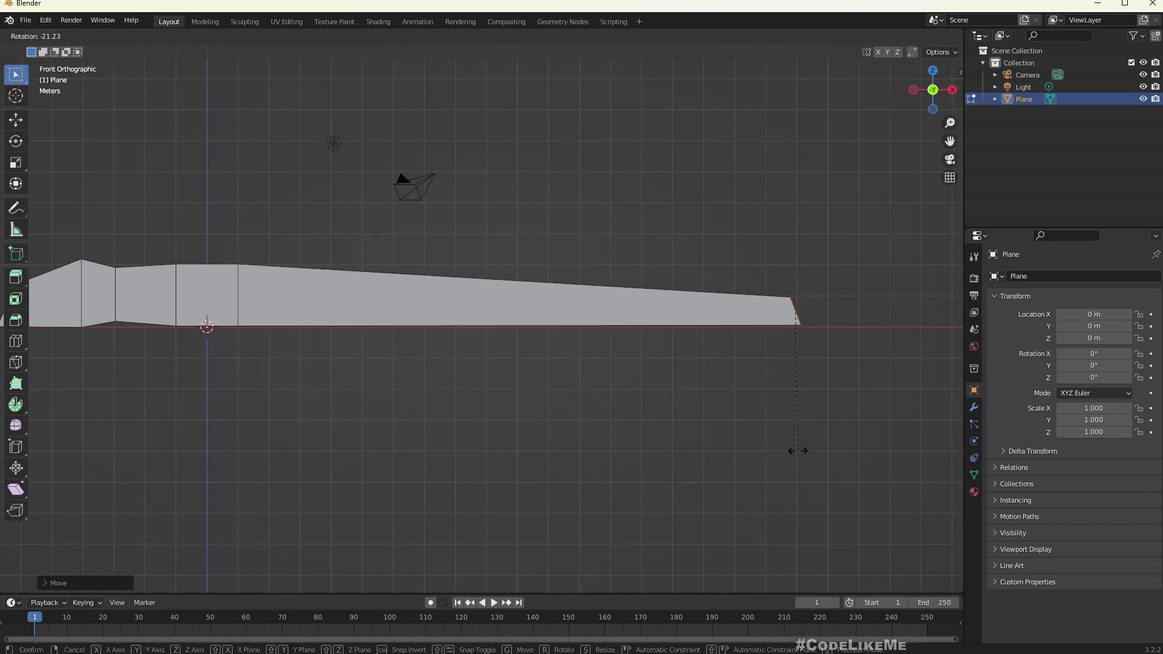
{"action": "key", "text": "Escape"}
Step: In front view, add seven evenly spaced vertical loop cuts along the long tapered section
{"action": "mouse_move", "coordinate": [784, 431]}
{"action": "middle_mouse_down"}
{"action": "mouse_move", "coordinate": [690, 444]}
{"action": "mouse_move", "coordinate": [780, 457]}
{"action": "mouse_move", "coordinate": [798, 442]}
{"action": "middle_mouse_up"}
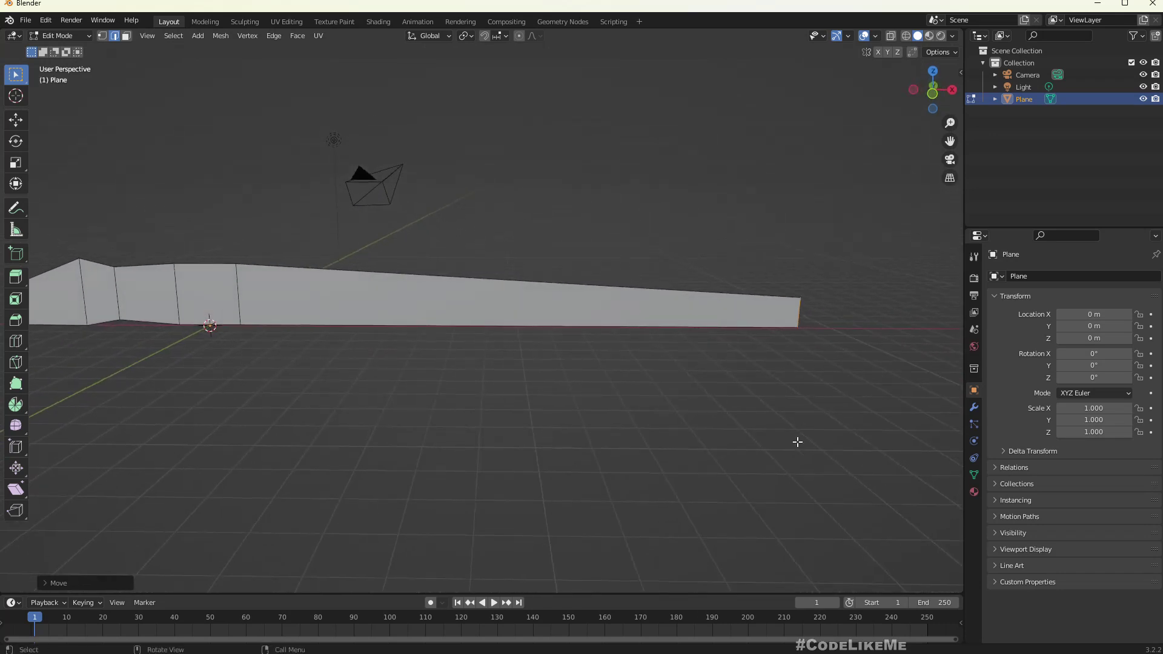
{"action": "key", "text": "KP_3"}
{"action": "key", "text": "KP_1"}
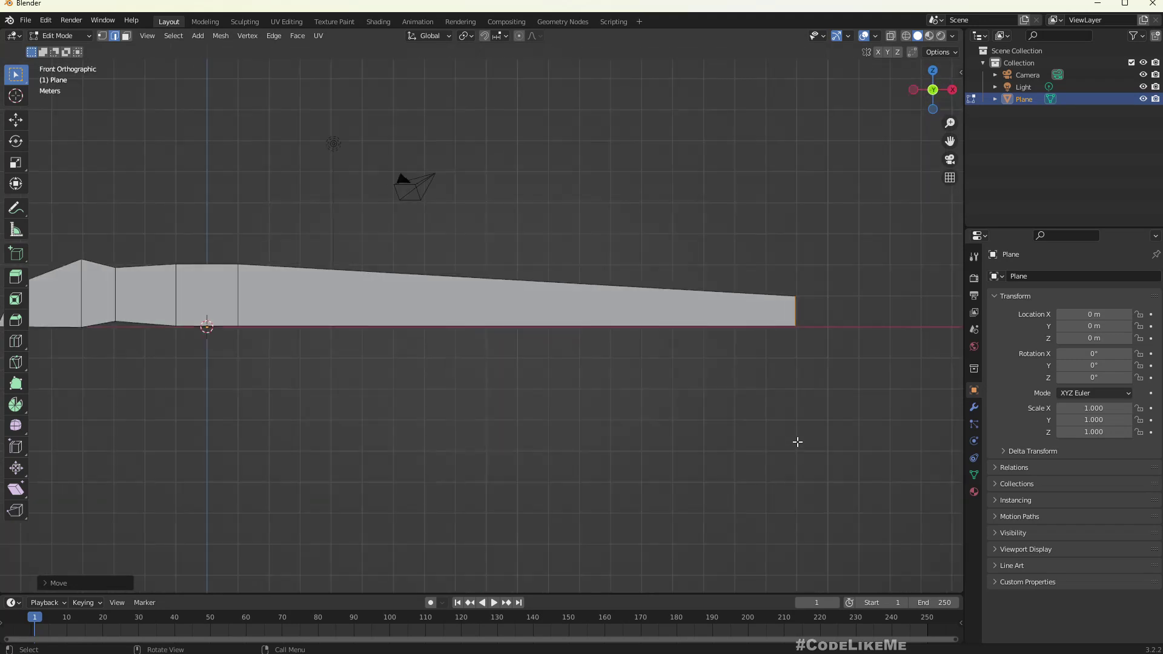
{"action": "middle_click_drag", "start_coordinate": [470, 395], "coordinate": [547, 388], "text": "shift"}
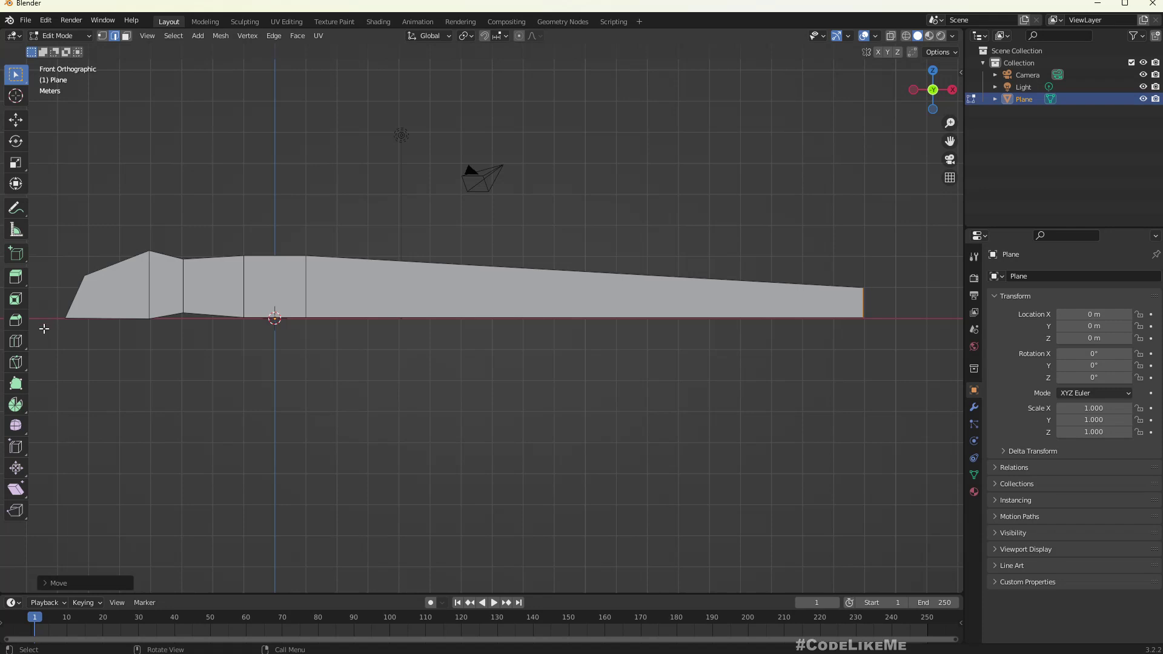
{"action": "left_click", "coordinate": [22, 344]}
{"action": "left_click", "coordinate": [521, 317]}
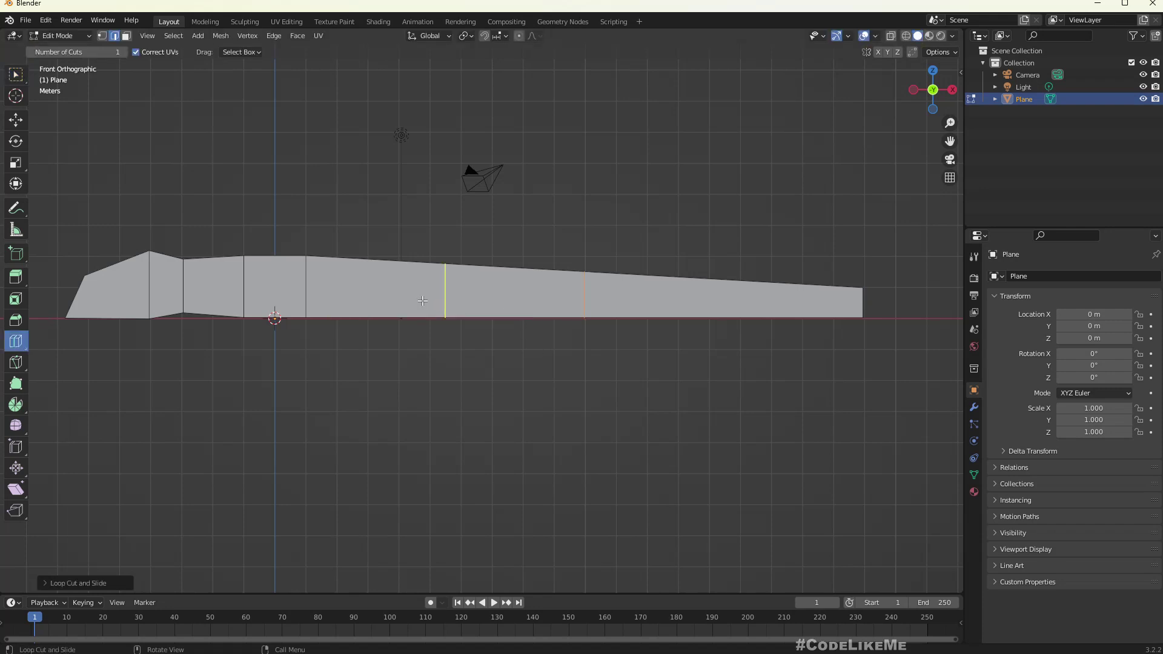
{"action": "left_click", "coordinate": [497, 308]}
{"action": "left_click", "coordinate": [720, 308]}
{"action": "left_click", "coordinate": [494, 306]}
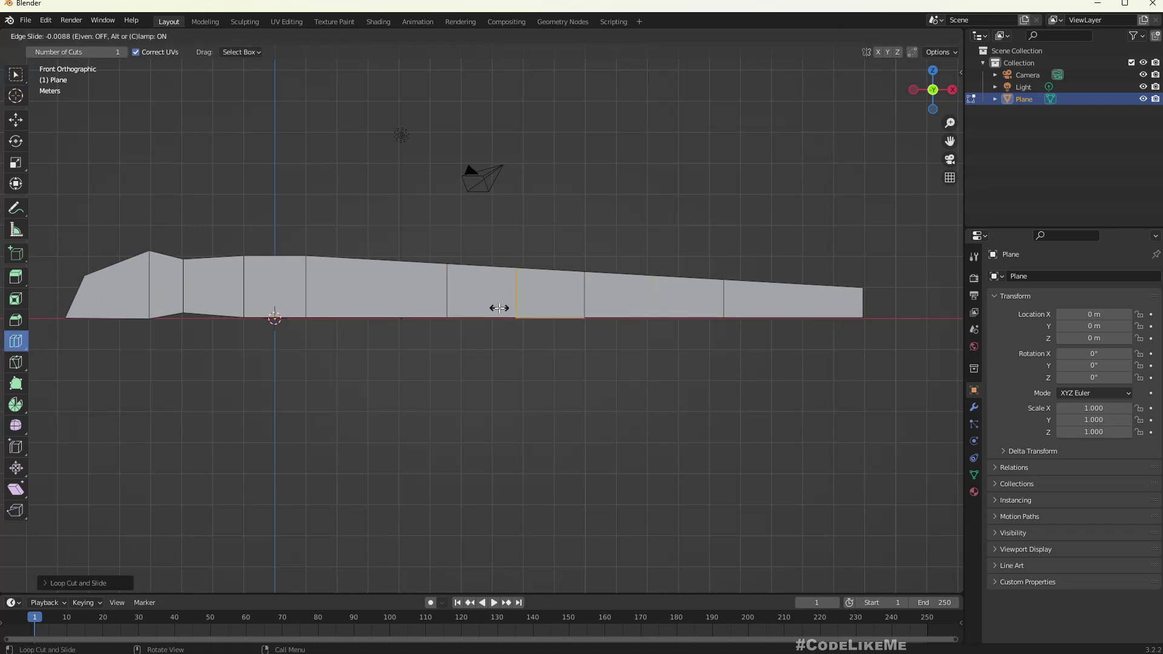
{"action": "left_click", "coordinate": [376, 311]}
{"action": "left_click", "coordinate": [644, 315]}
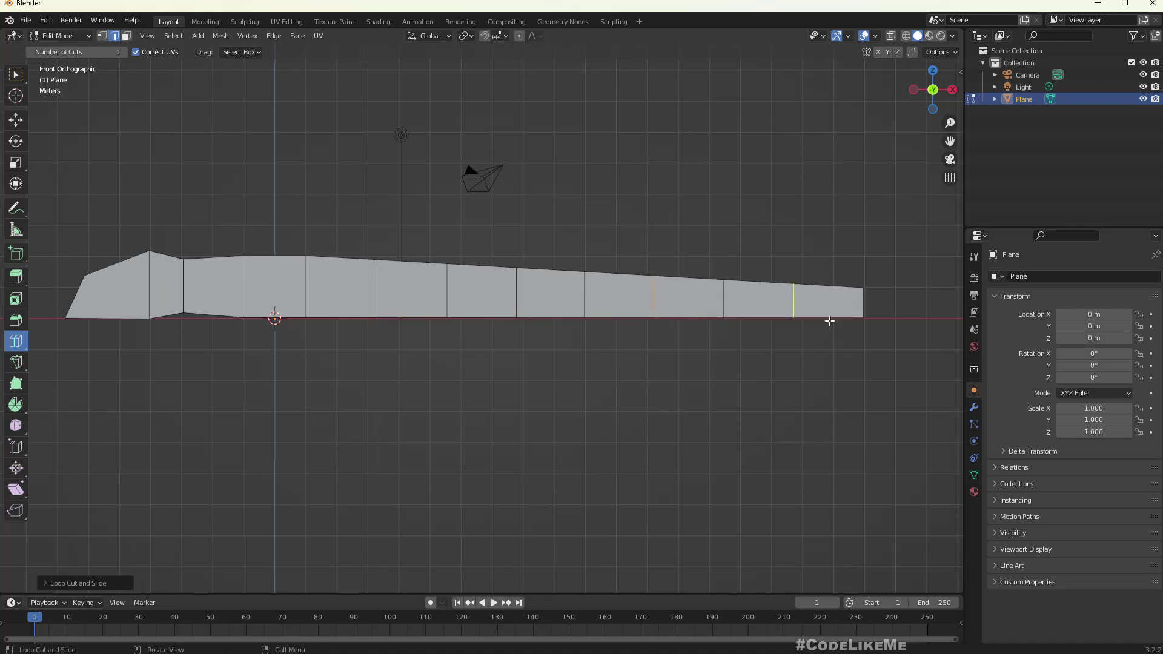
{"action": "left_click", "coordinate": [795, 315]}
Step: Add two lengthwise loop cuts along the whole mesh, one slid near its upper edge and one near its lower edge
{"action": "mouse_move", "coordinate": [502, 358]}
{"action": "middle_mouse_down"}
{"action": "mouse_move", "coordinate": [475, 381]}
{"action": "mouse_move", "coordinate": [515, 342]}
{"action": "middle_mouse_up"}
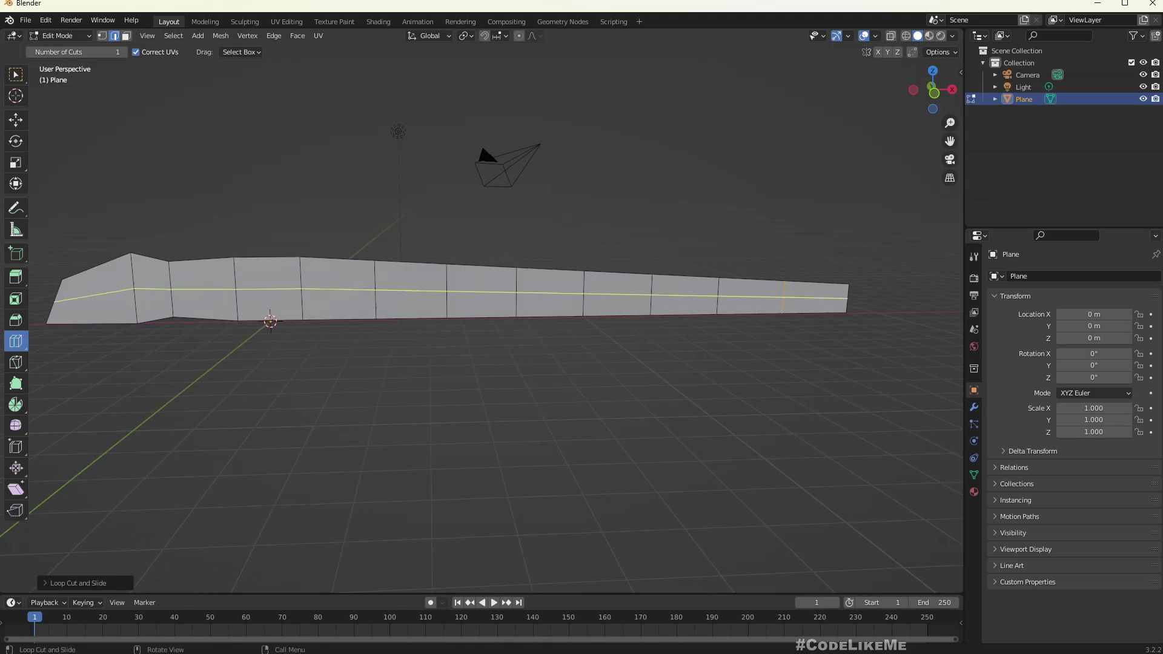
{"action": "left_click_drag", "start_coordinate": [350, 292], "coordinate": [390, 304]}
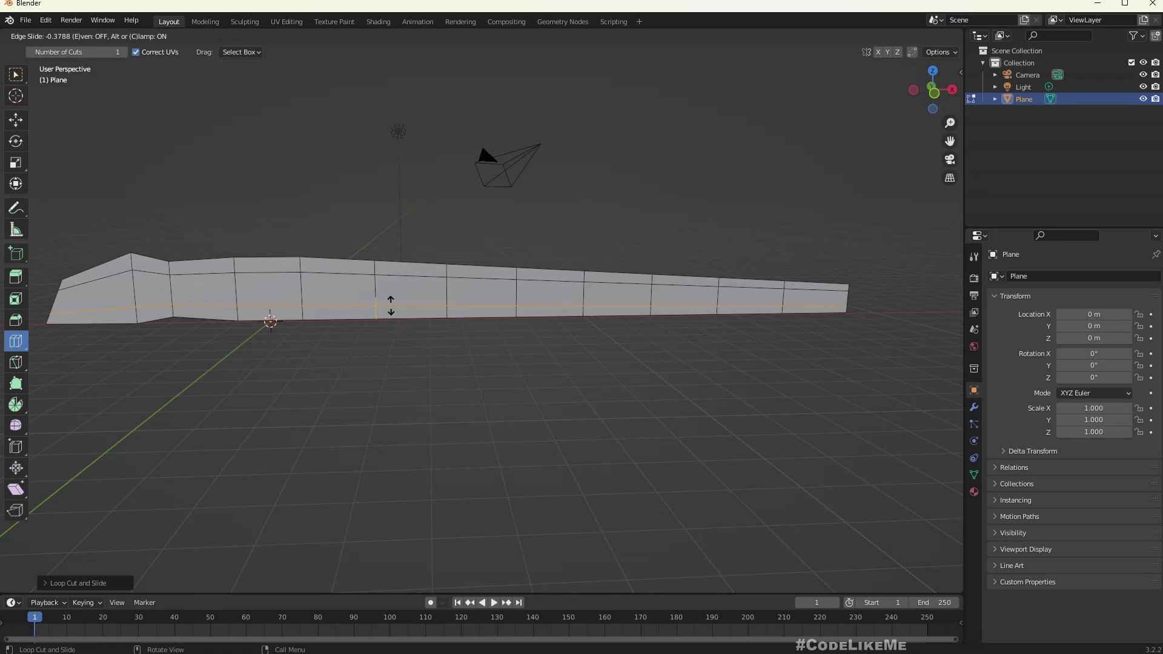
{"action": "left_click_drag", "start_coordinate": [390, 306], "coordinate": [392, 302]}
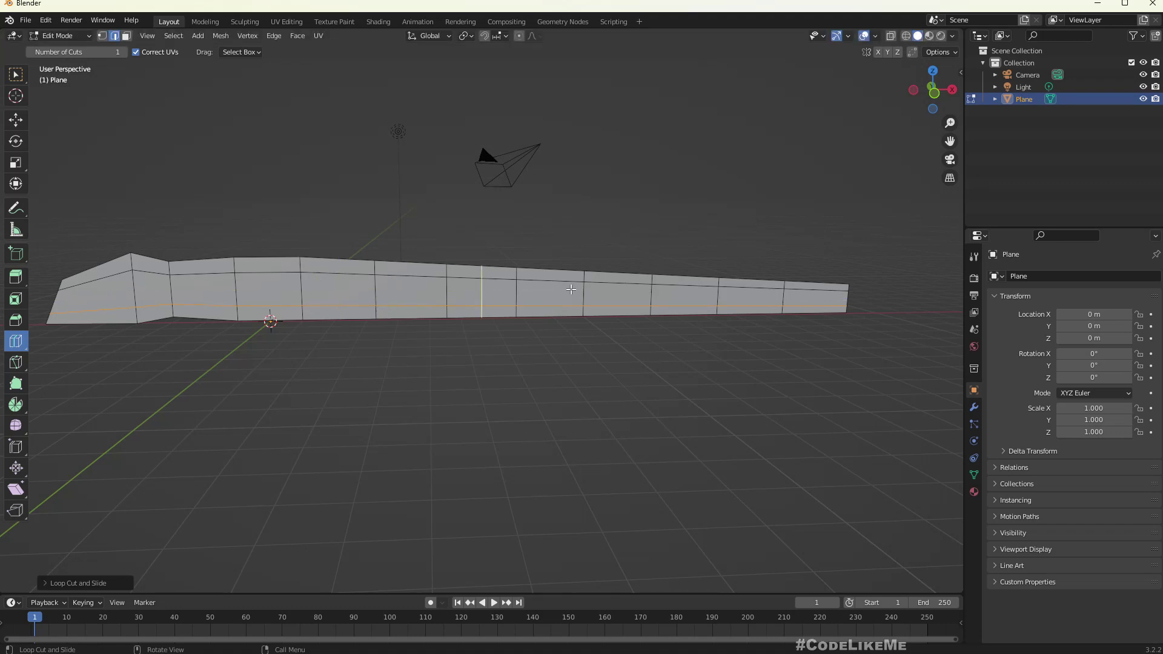
Step: Select the whole mesh and move it more than 0.7 m along negative Y, away from the object's origin
{"action": "middle_click_drag", "start_coordinate": [543, 195], "coordinate": [610, 211]}
{"action": "key", "text": "a"}
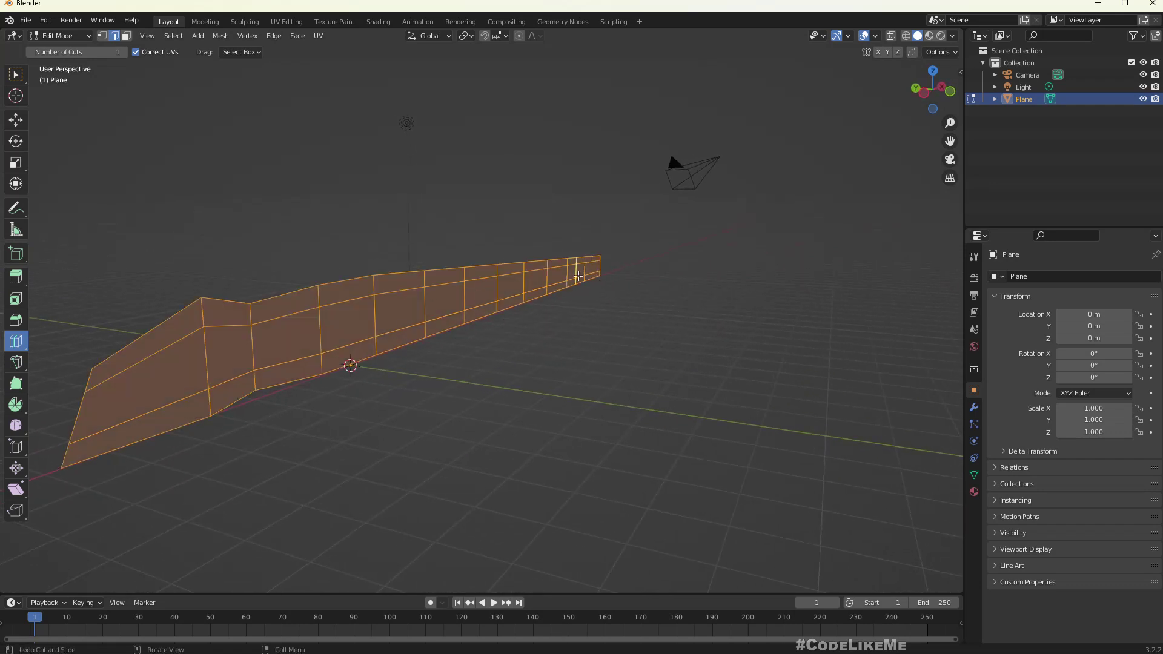
{"action": "left_click", "coordinate": [566, 316]}
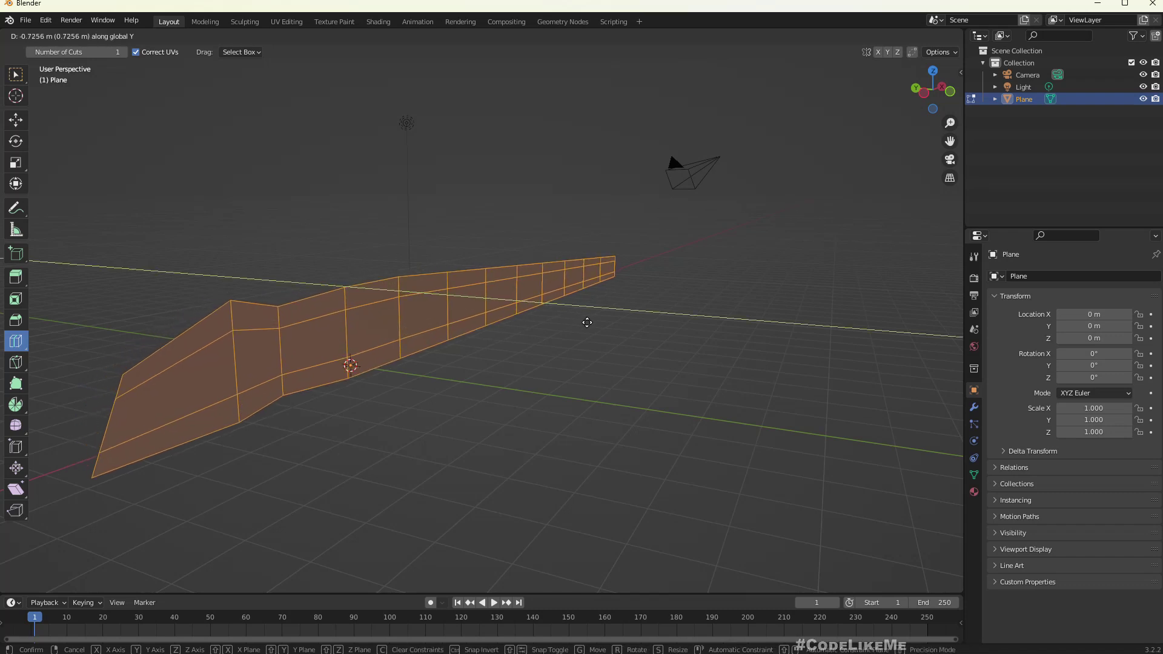
{"action": "left_click", "coordinate": [610, 336]}
Step: Add a Mirror modifier that mirrors across the Y axis only, with Clipping enabled
{"action": "middle_click_drag", "start_coordinate": [610, 335], "coordinate": [654, 327]}
{"action": "left_click", "coordinate": [975, 407]}
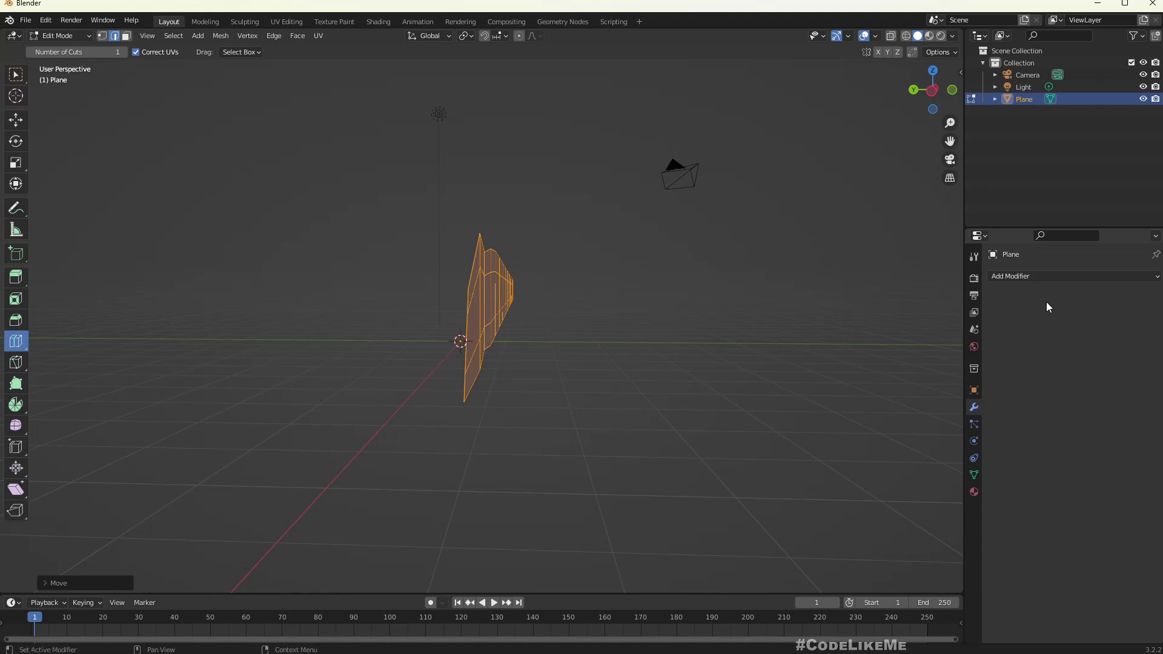
{"action": "left_click", "coordinate": [1018, 277]}
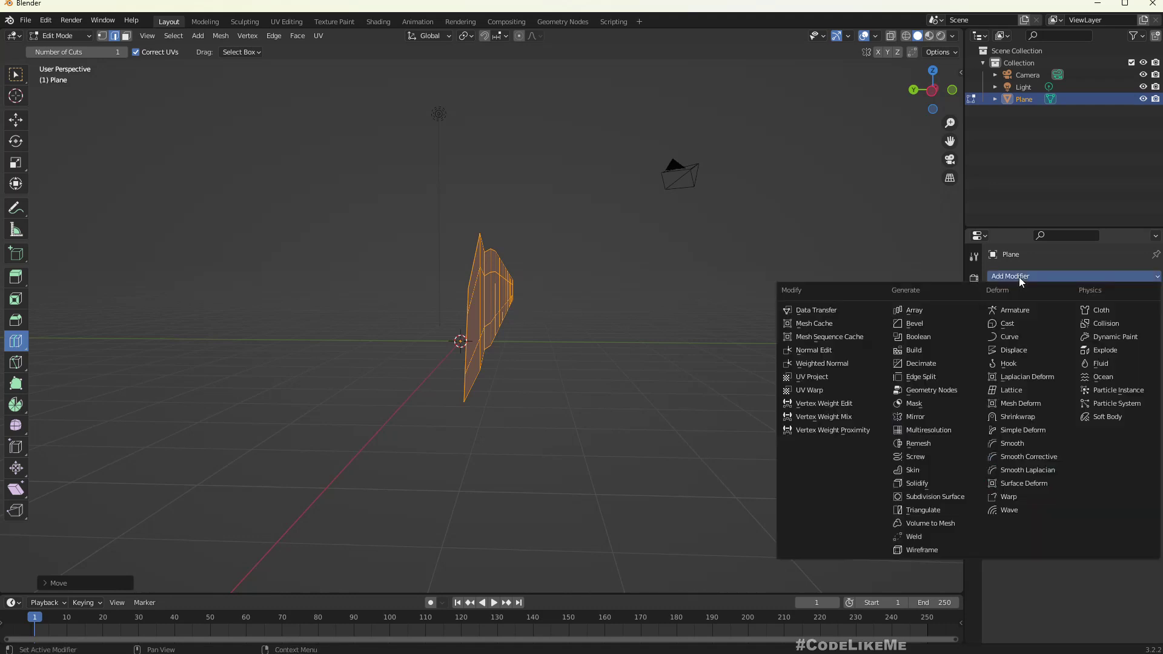
{"action": "left_click", "coordinate": [915, 417]}
{"action": "middle_click_drag", "start_coordinate": [696, 358], "coordinate": [603, 387]}
{"action": "left_click", "coordinate": [1071, 315]}
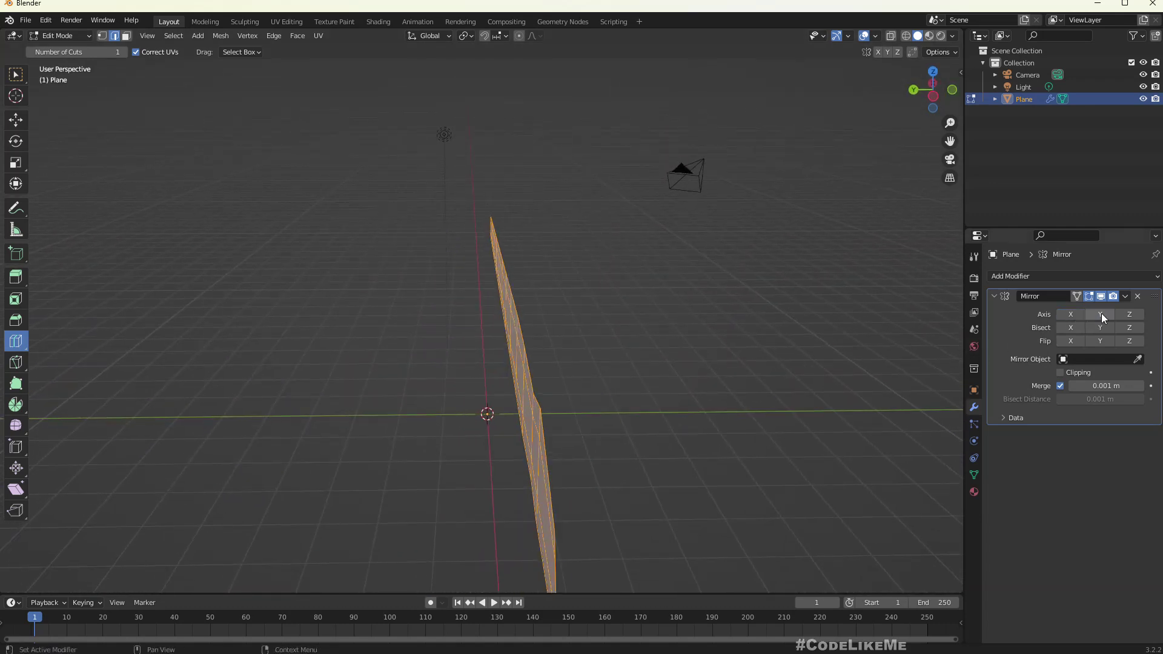
{"action": "middle_click_drag", "start_coordinate": [641, 373], "coordinate": [396, 363]}
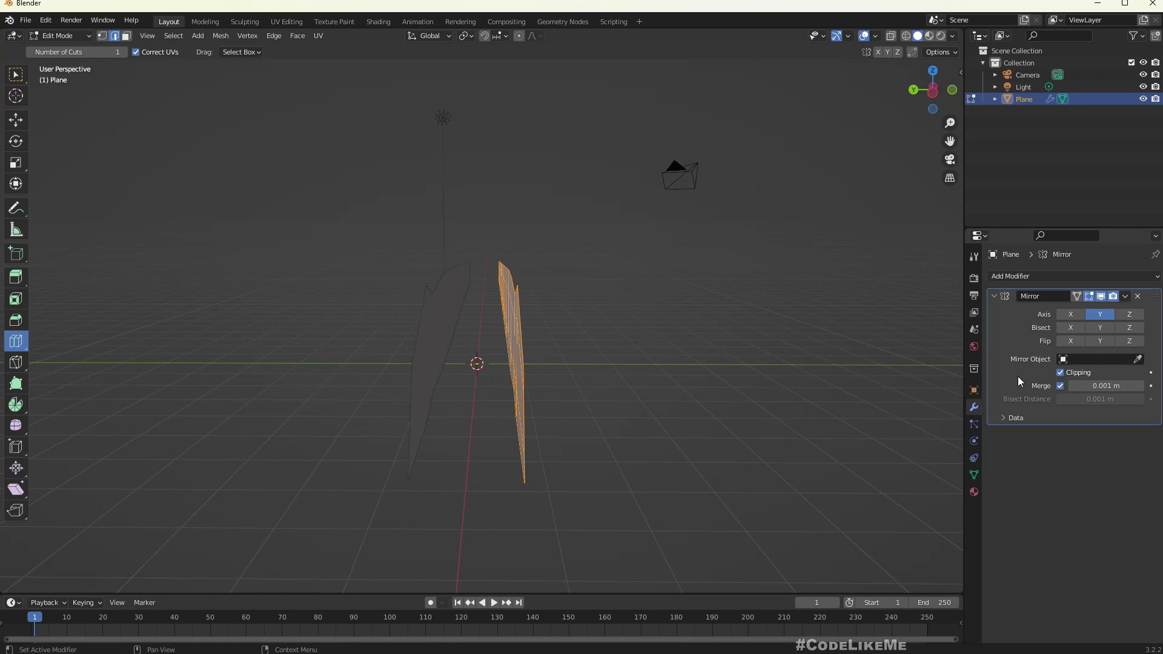
Step: Extrude the whole selected mesh along Y to the mirror plane so both halves meet as one solid body
{"action": "middle_click_drag", "start_coordinate": [687, 367], "coordinate": [722, 366]}
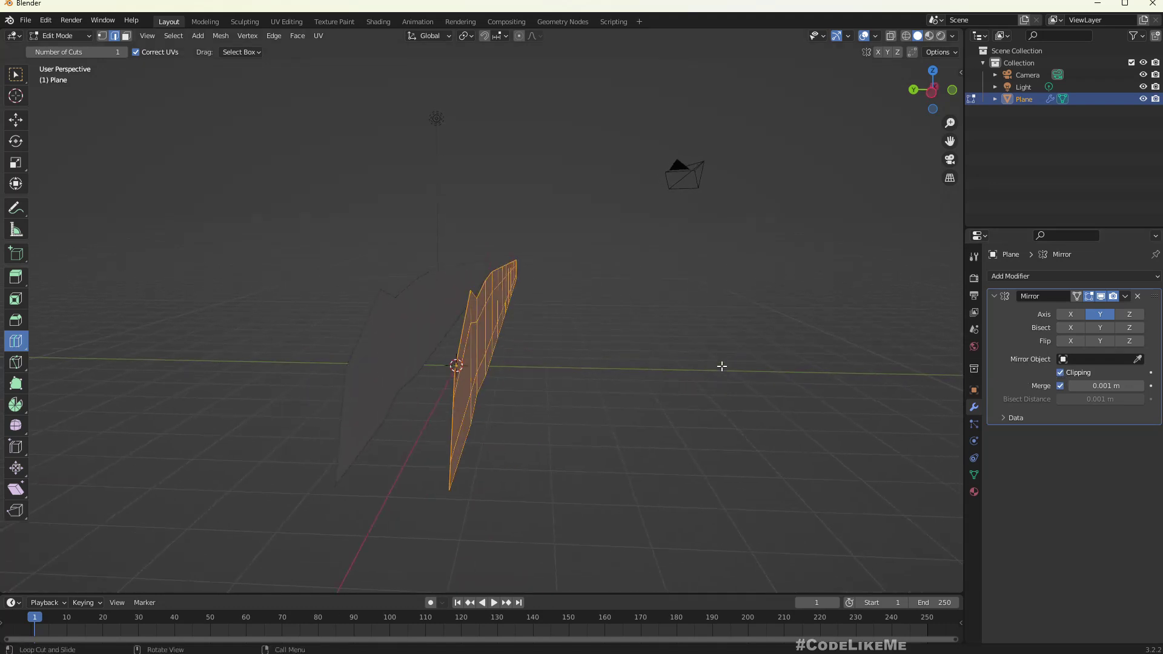
{"action": "key", "text": "e"}
{"action": "left_click", "coordinate": [663, 362]}
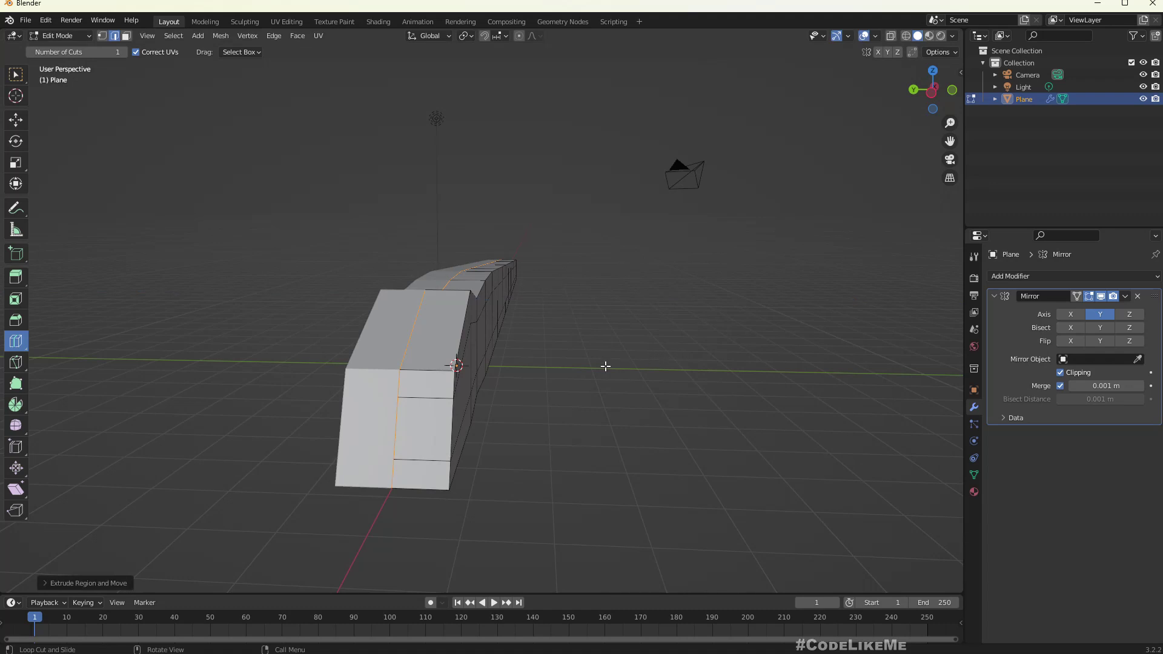
{"action": "middle_click_drag", "start_coordinate": [562, 374], "coordinate": [630, 371]}
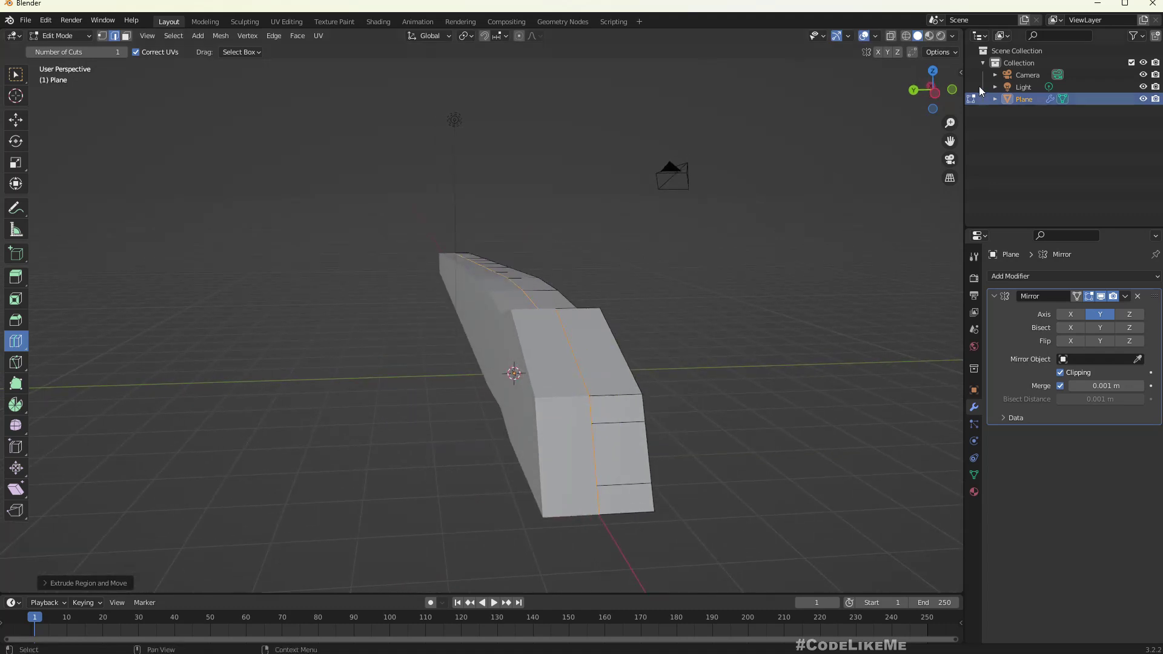
Step: Delete the interior faces lying on the mirror plane, using X-ray display to check the inside of the body
{"action": "left_click", "coordinate": [891, 36]}
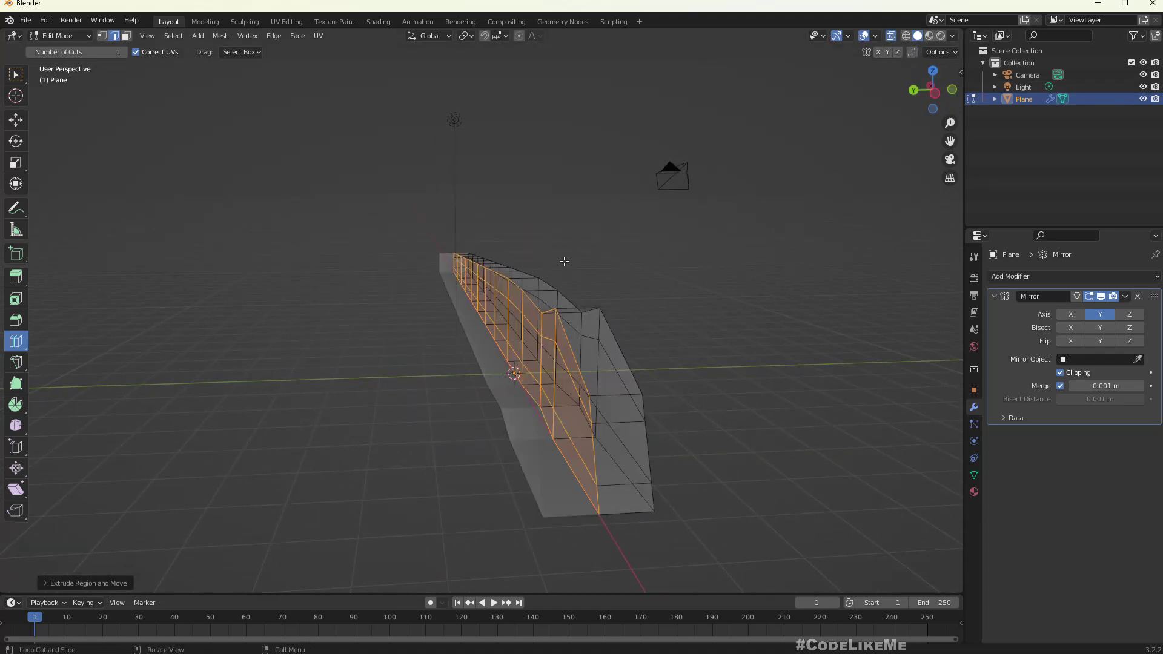
{"action": "middle_click_drag", "start_coordinate": [569, 327], "coordinate": [579, 322]}
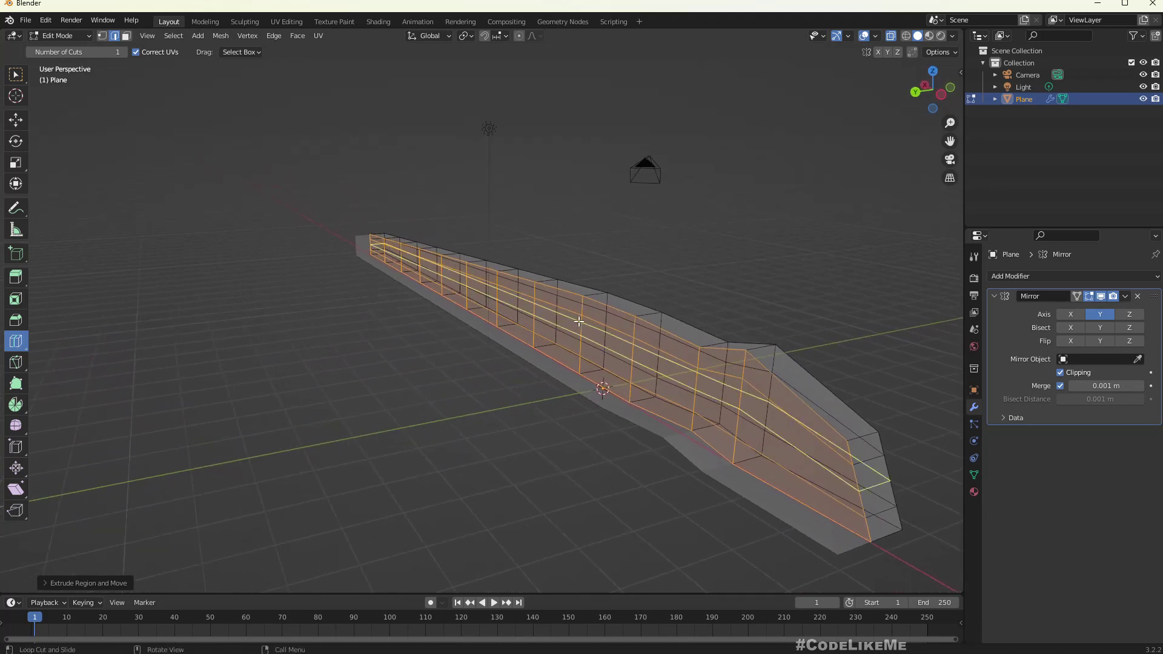
{"action": "key", "text": "x"}
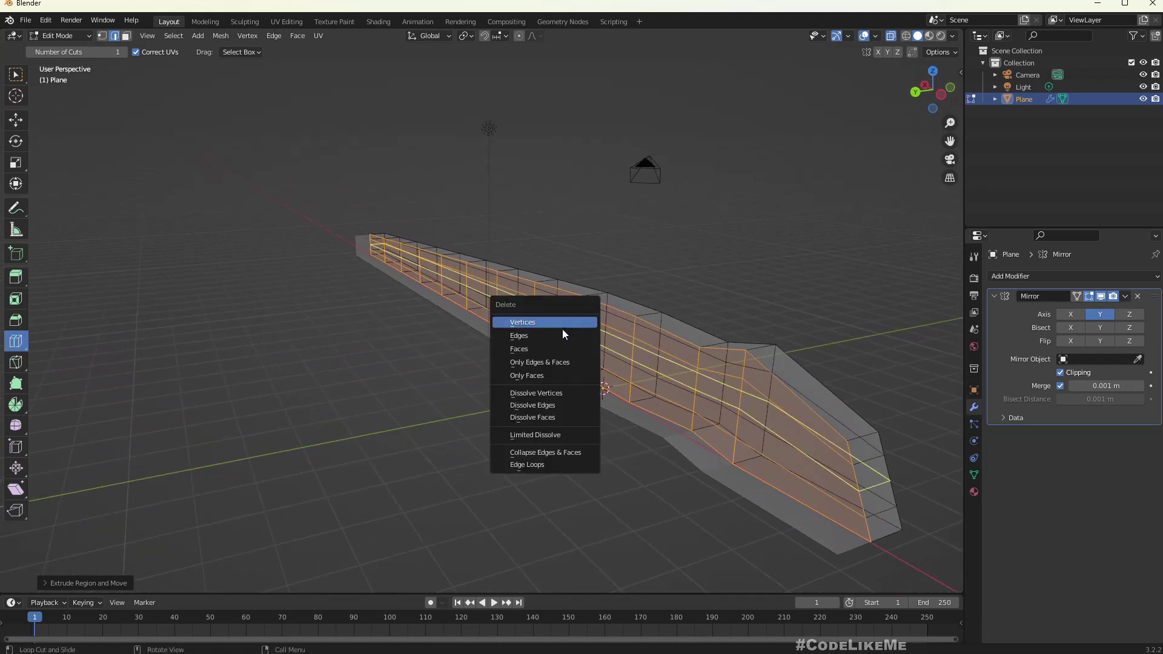
{"action": "left_click", "coordinate": [540, 348]}
{"action": "mouse_move", "coordinate": [601, 363]}
{"action": "middle_mouse_down"}
{"action": "mouse_move", "coordinate": [848, 358]}
{"action": "mouse_move", "coordinate": [902, 368]}
{"action": "mouse_move", "coordinate": [926, 391]}
{"action": "middle_mouse_up"}
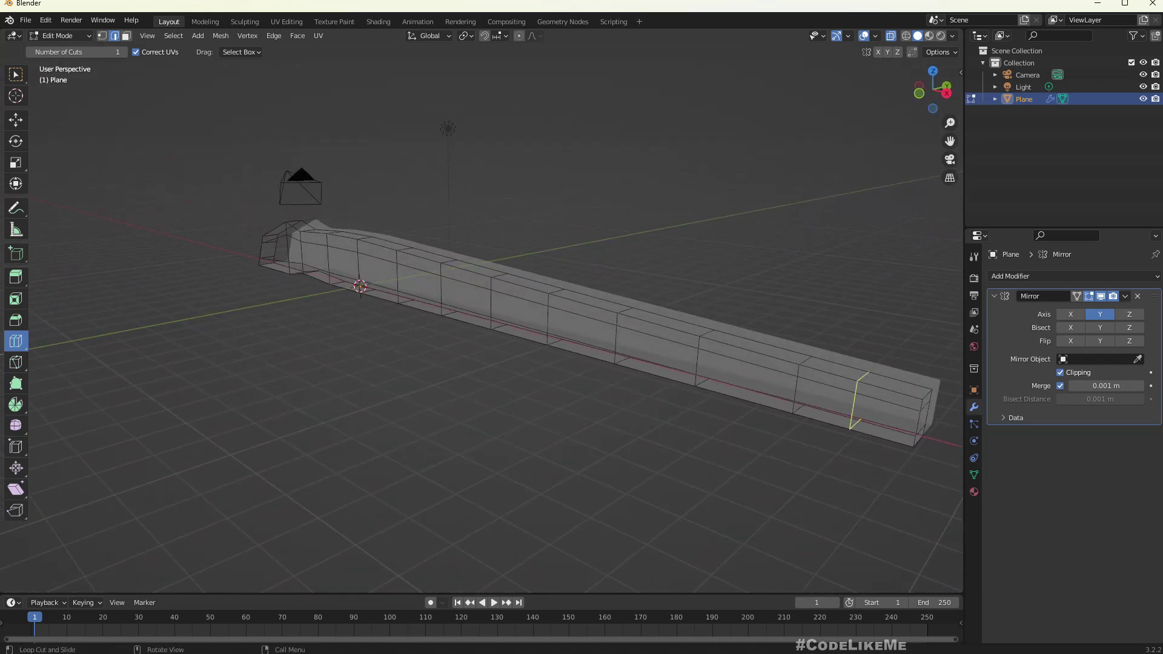
{"action": "left_click", "coordinate": [895, 37]}
{"action": "middle_click_drag", "start_coordinate": [781, 119], "coordinate": [730, 164]}
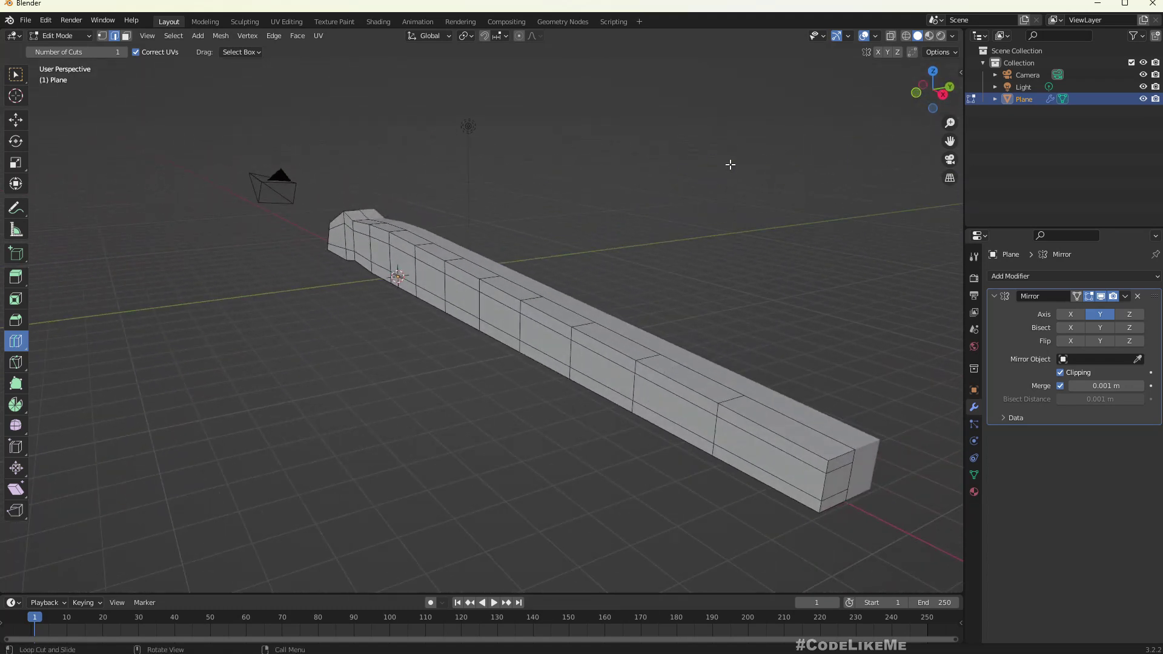
Step: Select the upper outer edge loop running along the body and edge-slide it inward about halfway toward the mirror plane
{"action": "left_click", "coordinate": [801, 448]}
{"action": "middle_click_drag", "start_coordinate": [827, 453], "coordinate": [805, 446]}
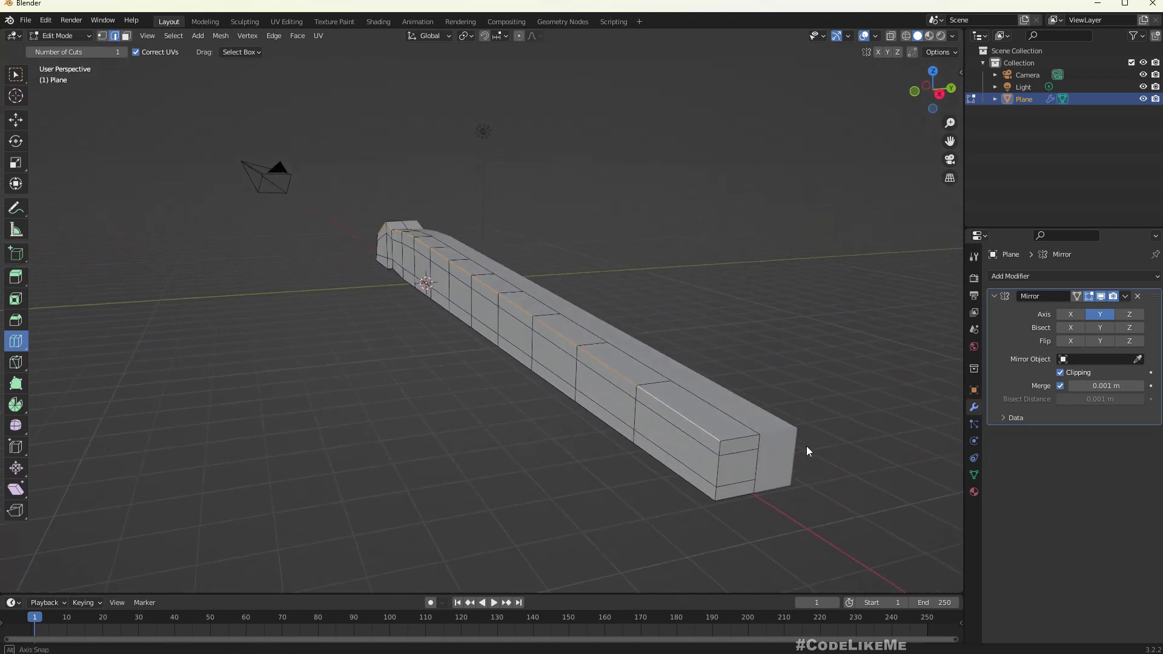
{"action": "key", "text": "g"}
{"action": "key", "text": "g"}
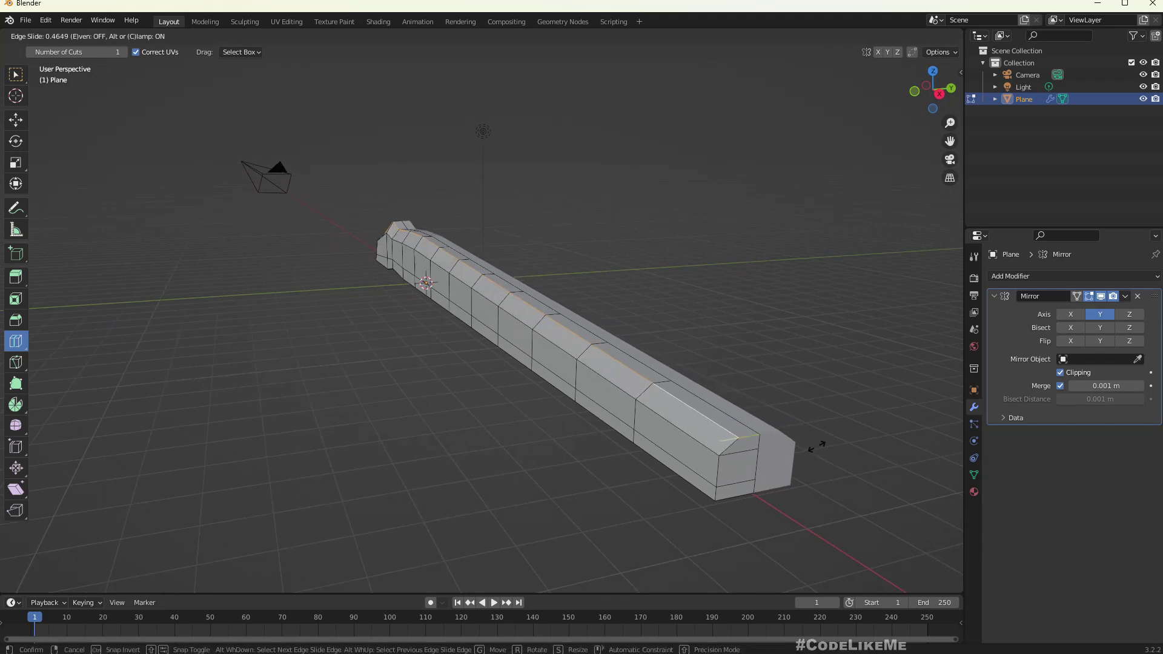
{"action": "left_click", "coordinate": [805, 449]}
{"action": "middle_click_drag", "start_coordinate": [806, 449], "coordinate": [738, 443]}
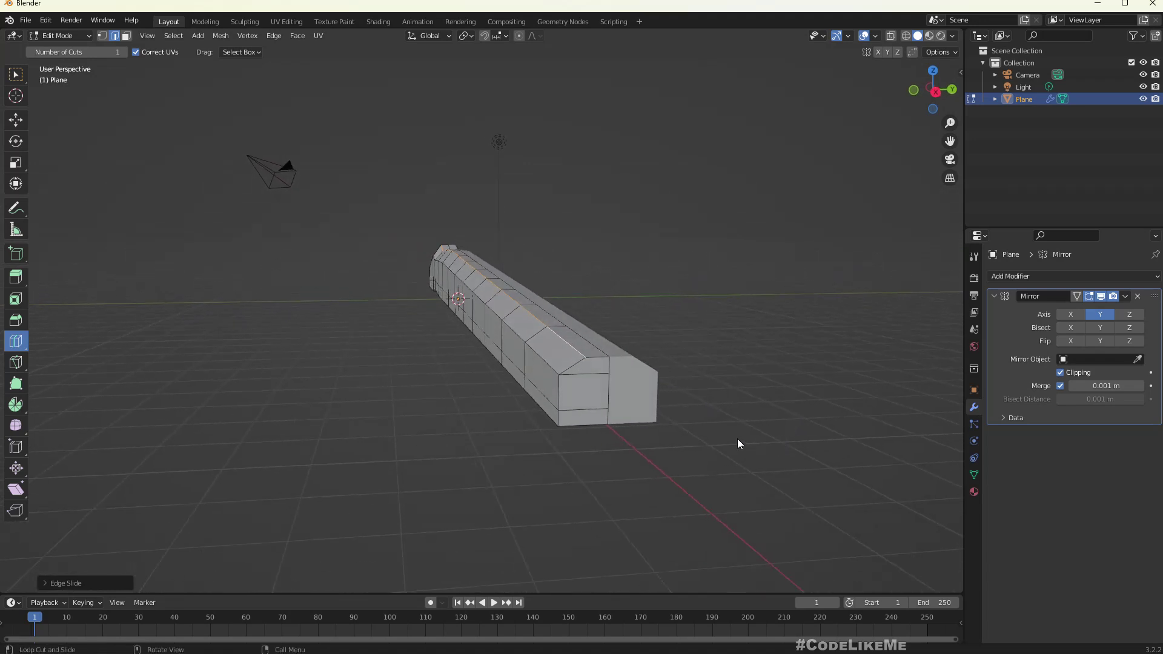
Step: Edge-slide the lower outer lengthwise edge loop slightly inward to bevel the underside of the body
{"action": "middle_click_drag", "start_coordinate": [598, 419], "coordinate": [668, 401]}
{"action": "key", "text": "g"}
{"action": "key", "text": "g"}
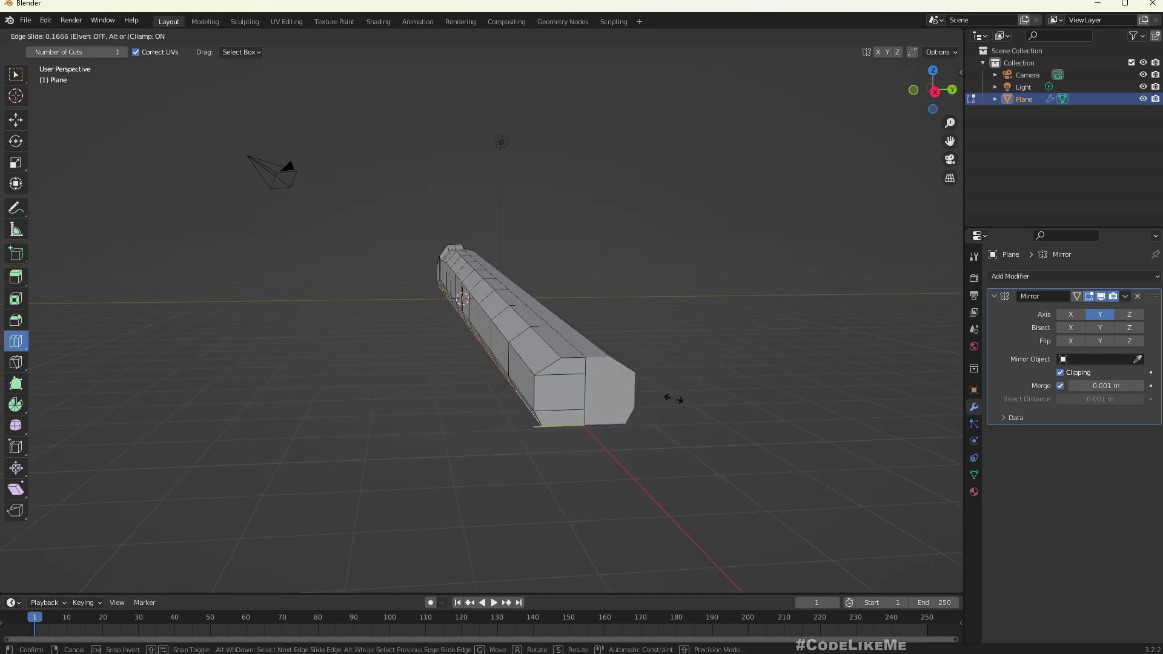
{"action": "left_click", "coordinate": [677, 398]}
{"action": "mouse_move", "coordinate": [653, 398]}
{"action": "middle_mouse_down"}
{"action": "mouse_move", "coordinate": [660, 380]}
{"action": "mouse_move", "coordinate": [665, 393]}
{"action": "mouse_move", "coordinate": [679, 386]}
{"action": "mouse_move", "coordinate": [656, 381]}
{"action": "mouse_move", "coordinate": [685, 413]}
{"action": "mouse_move", "coordinate": [646, 402]}
{"action": "mouse_move", "coordinate": [738, 477]}
{"action": "mouse_move", "coordinate": [659, 423]}
{"action": "mouse_move", "coordinate": [649, 394]}
{"action": "mouse_move", "coordinate": [649, 436]}
{"action": "mouse_move", "coordinate": [675, 490]}
{"action": "mouse_move", "coordinate": [784, 518]}
{"action": "mouse_move", "coordinate": [667, 400]}
{"action": "mouse_move", "coordinate": [669, 427]}
{"action": "mouse_move", "coordinate": [680, 409]}
{"action": "mouse_move", "coordinate": [664, 412]}
{"action": "middle_mouse_up"}
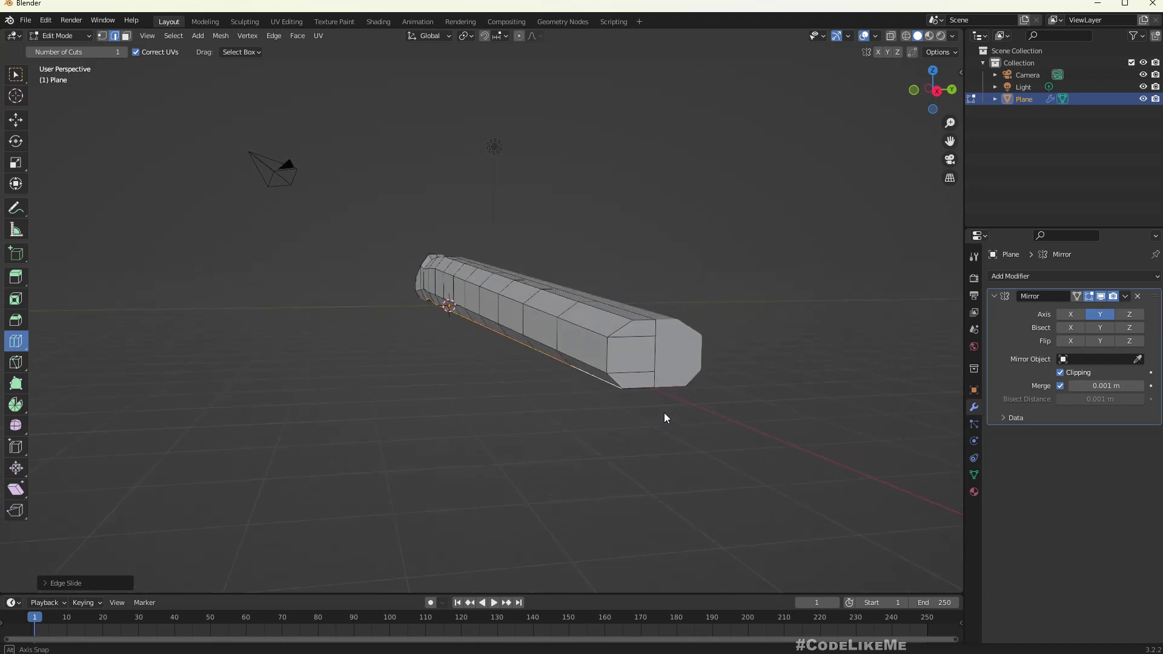
Step: Select the three faces capping the body's positive-X end and scale them down uniformly to taper the tip
{"action": "key", "text": "ctrl+z"}
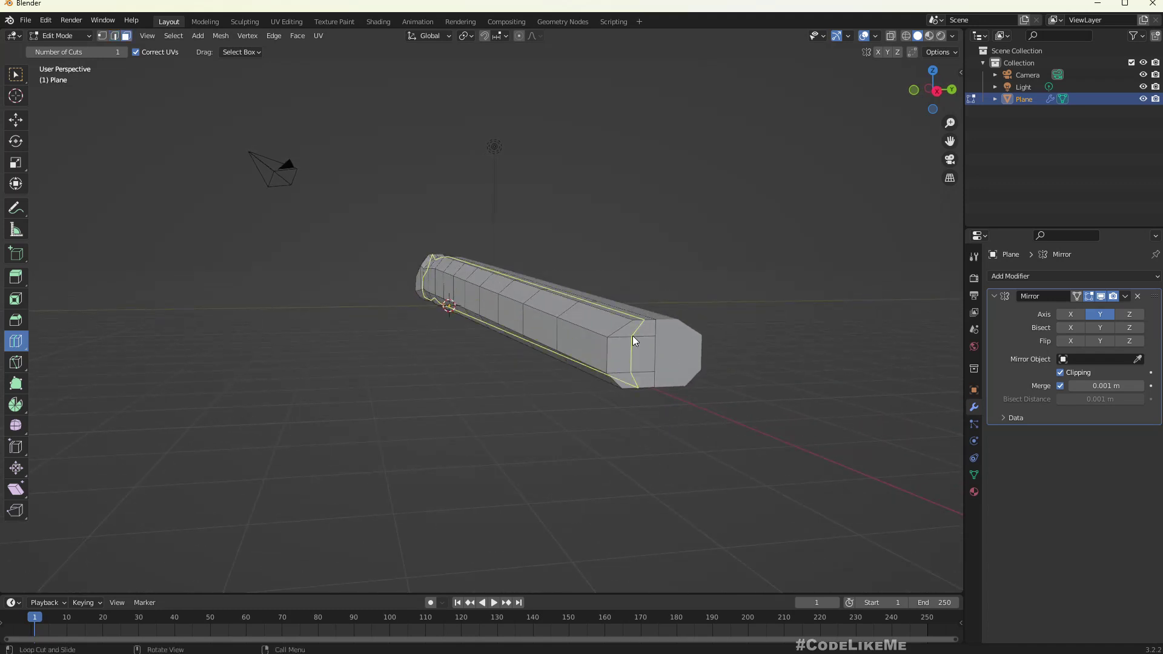
{"action": "left_click", "coordinate": [15, 75]}
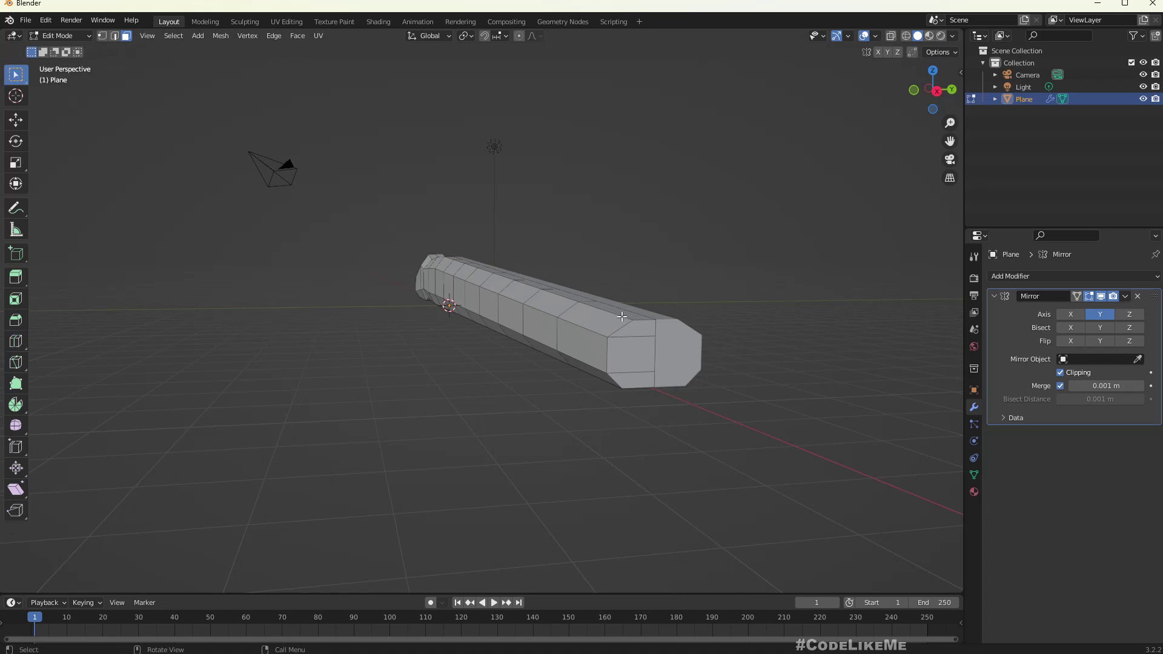
{"action": "left_click", "coordinate": [637, 331]}
{"action": "left_click", "coordinate": [648, 360], "text": "shift"}
{"action": "left_click", "coordinate": [636, 381], "text": "shift"}
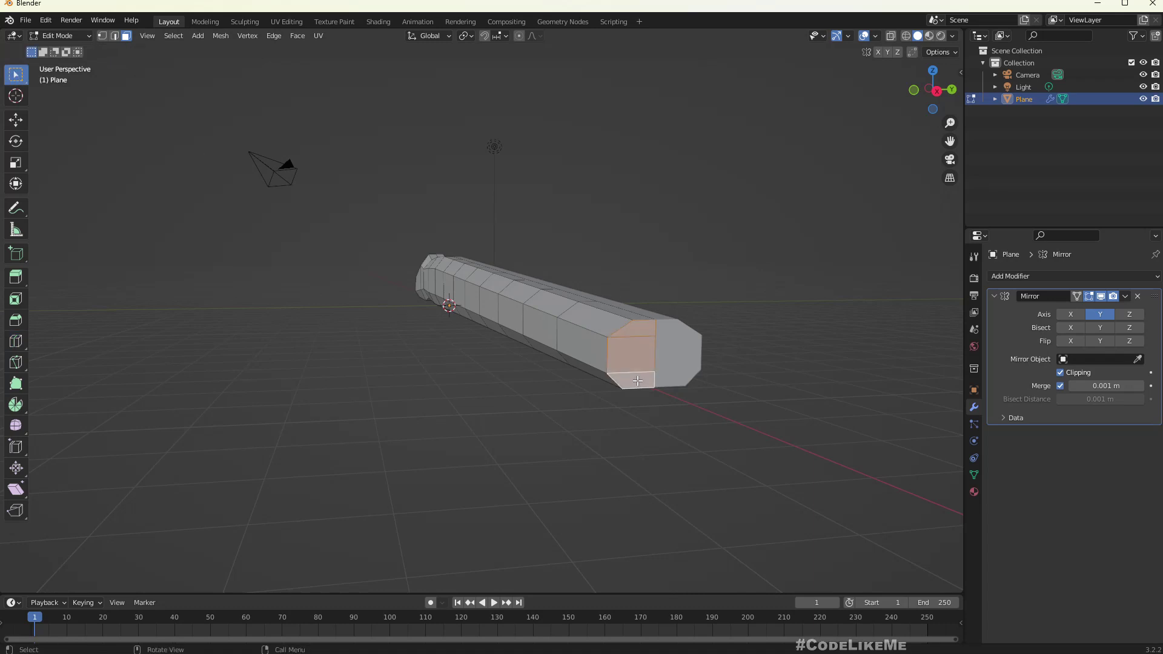
{"action": "middle_click_drag", "start_coordinate": [637, 378], "coordinate": [653, 382]}
{"action": "key", "text": "s"}
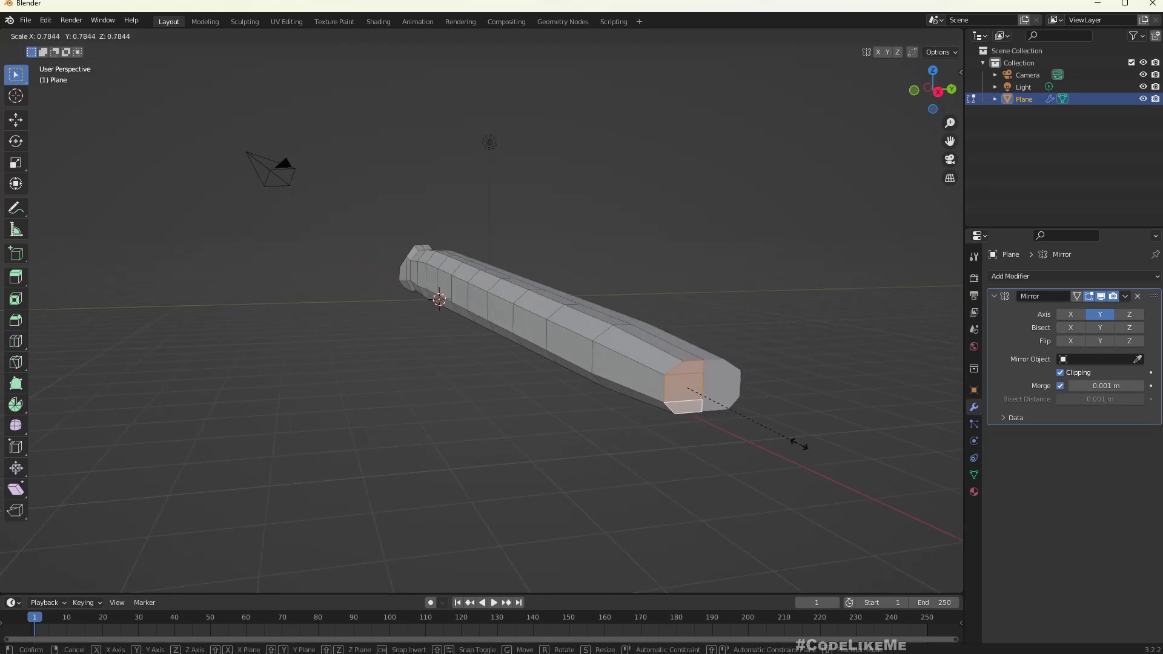
{"action": "left_click", "coordinate": [740, 429]}
{"action": "middle_click_drag", "start_coordinate": [735, 430], "coordinate": [726, 420]}
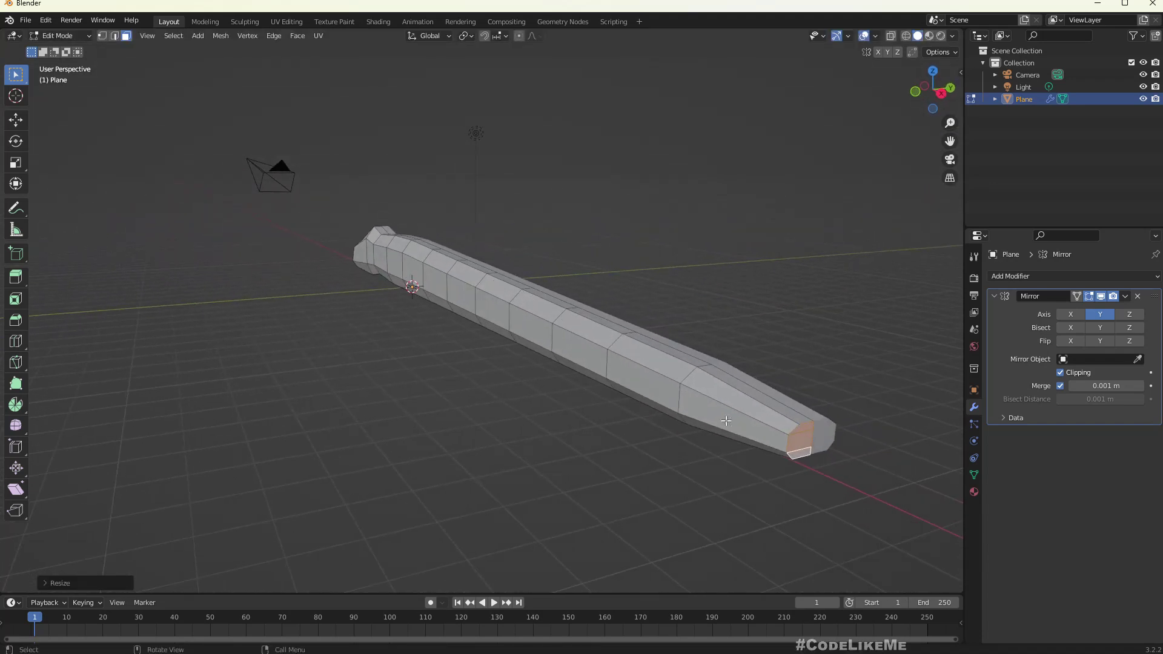
Step: Select the cross-section edge loop nearest the tapered end and scale it down uniformly to about 0.8
{"action": "left_click", "coordinate": [115, 36]}
{"action": "middle_click_drag", "start_coordinate": [827, 431], "coordinate": [850, 456]}
{"action": "key", "text": "KP_7"}
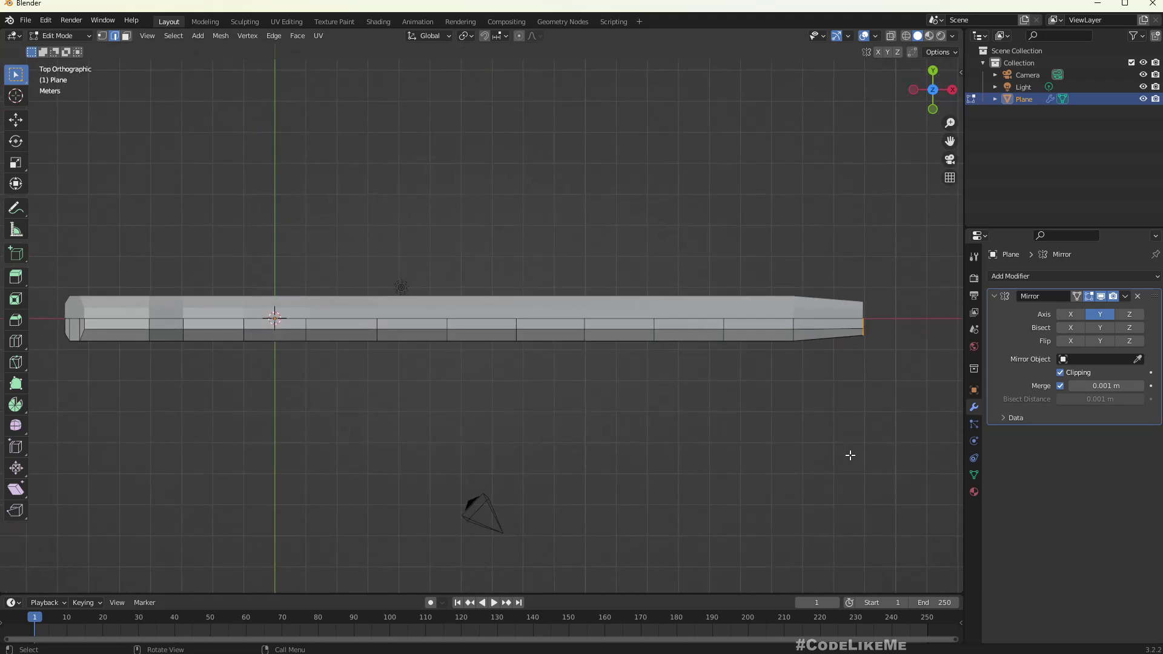
{"action": "left_click", "coordinate": [792, 327], "text": "alt"}
{"action": "key", "text": "s"}
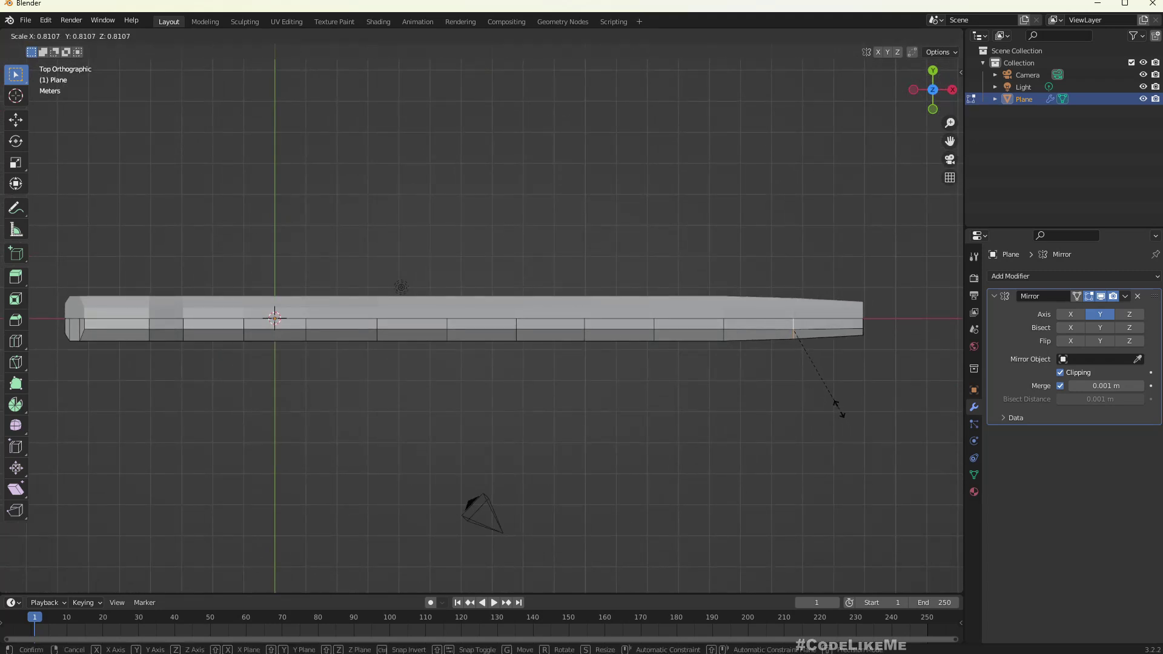
{"action": "left_click", "coordinate": [834, 402]}
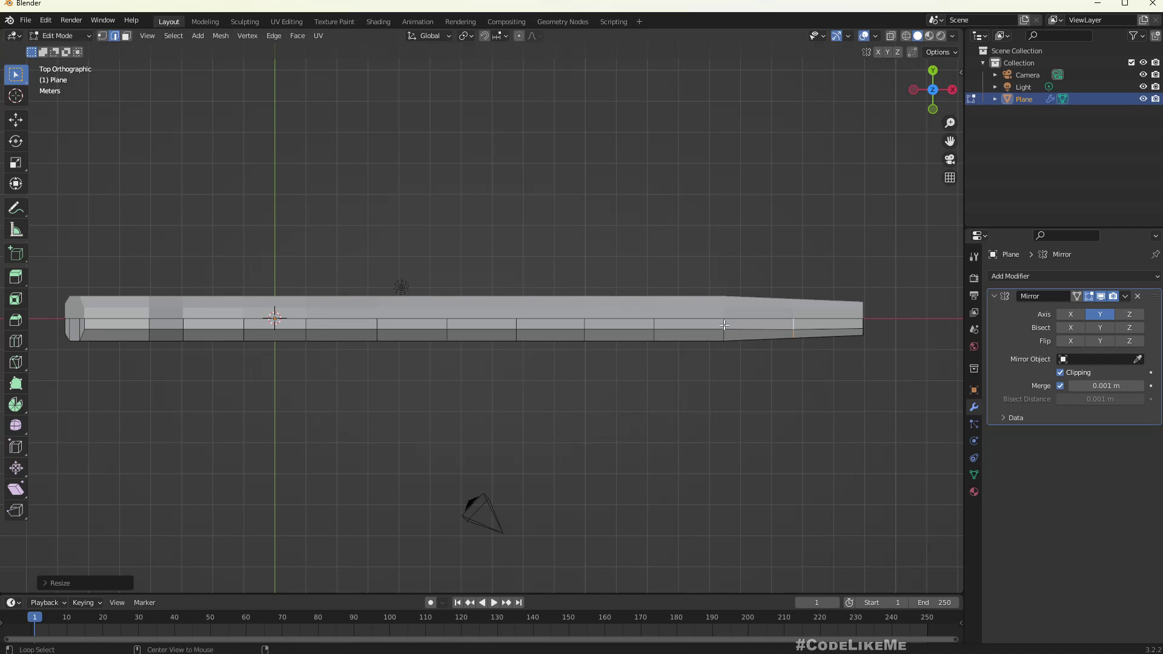
Step: Scale down the second cross-section edge loop from the tapered end slightly to smooth the taper
{"action": "mouse_move", "coordinate": [817, 402]}
{"action": "middle_mouse_down"}
{"action": "mouse_move", "coordinate": [705, 219]}
{"action": "mouse_move", "coordinate": [711, 246]}
{"action": "mouse_move", "coordinate": [803, 345]}
{"action": "mouse_move", "coordinate": [690, 246]}
{"action": "mouse_move", "coordinate": [775, 327]}
{"action": "mouse_move", "coordinate": [803, 392]}
{"action": "middle_mouse_up"}
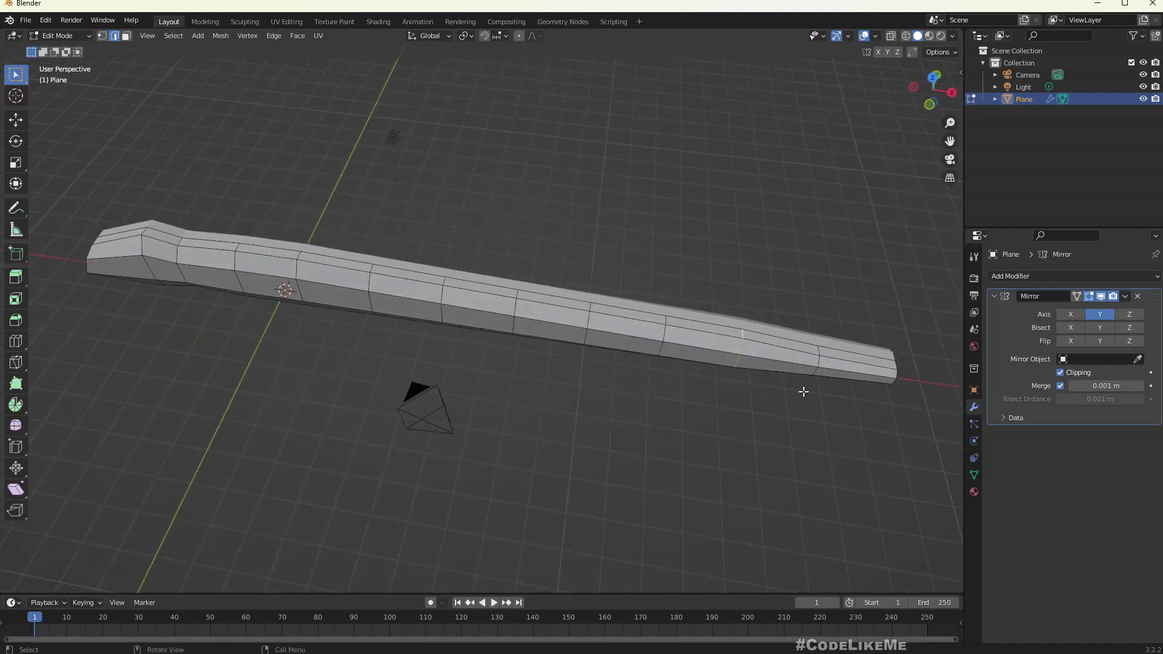
{"action": "key", "text": "s"}
{"action": "left_click", "coordinate": [816, 491]}
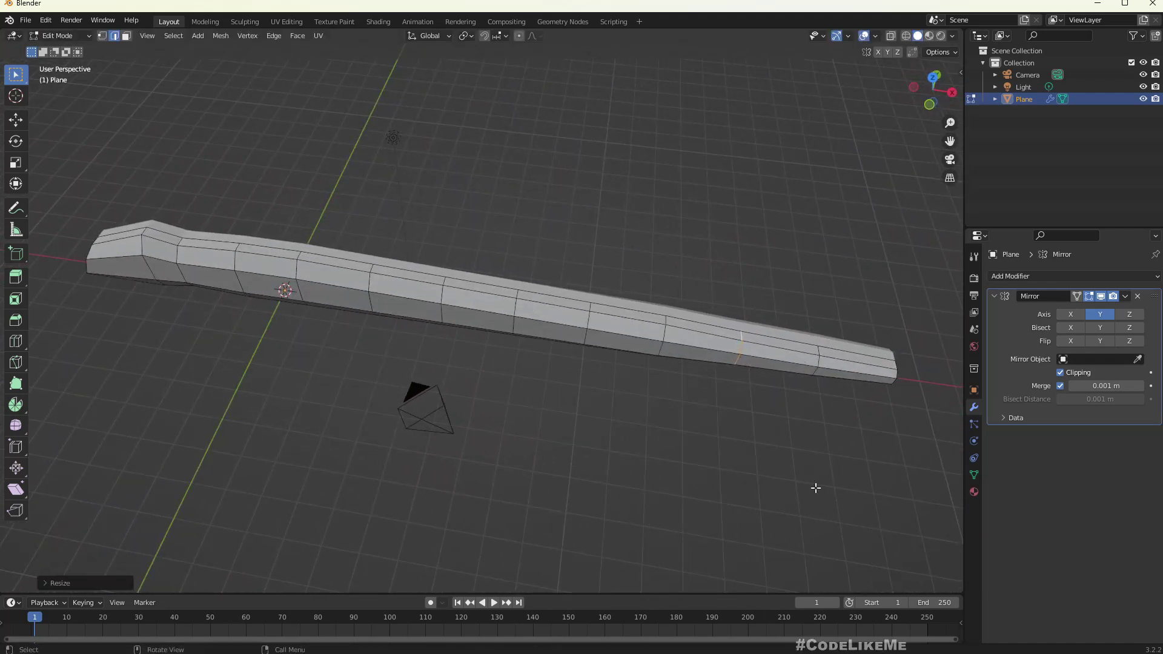
{"action": "key", "text": "KP_7"}
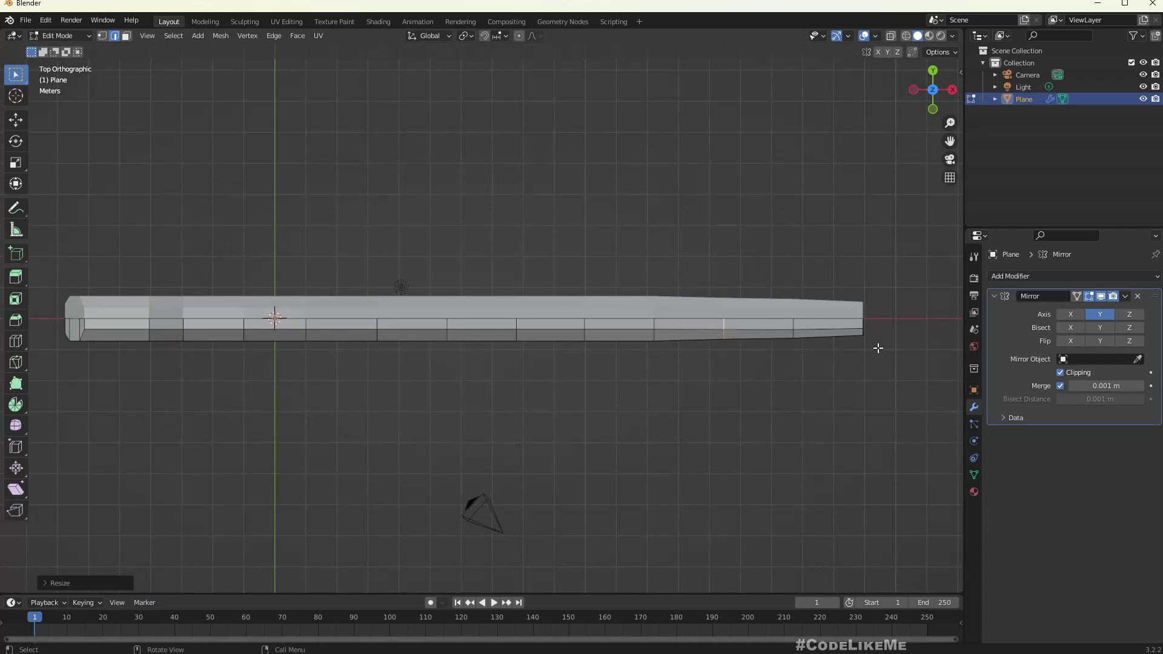
Step: Try to scale the outer vertical edge of the tapered end face down to about 0.79
{"action": "left_click", "coordinate": [859, 329], "text": "alt"}
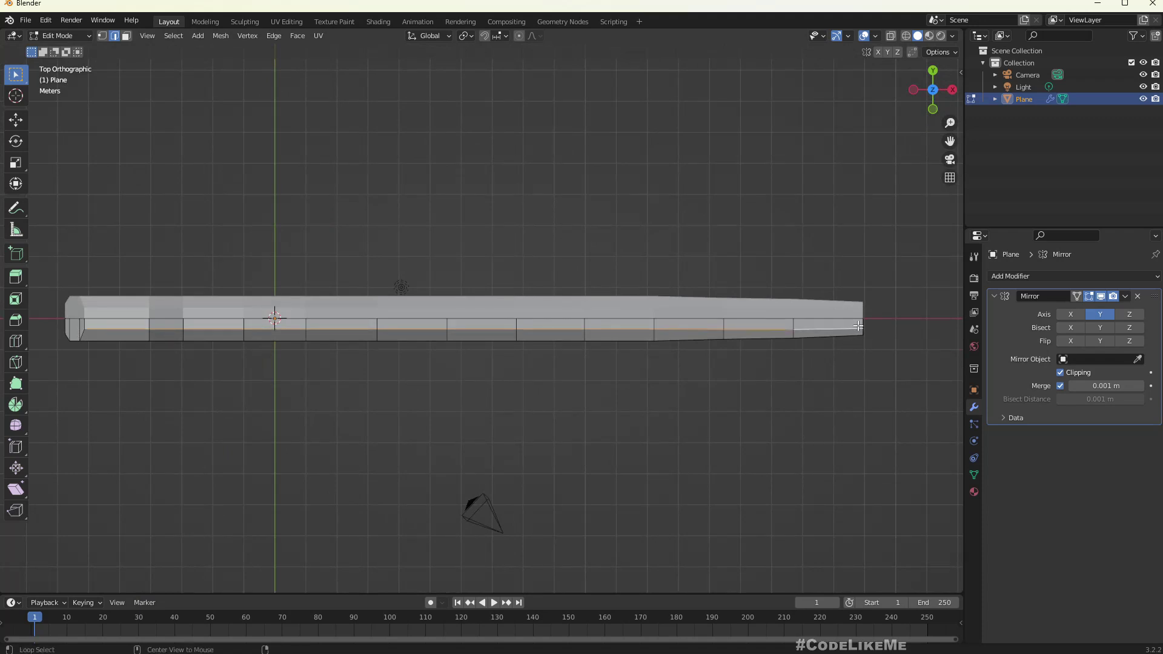
{"action": "left_click", "coordinate": [883, 357]}
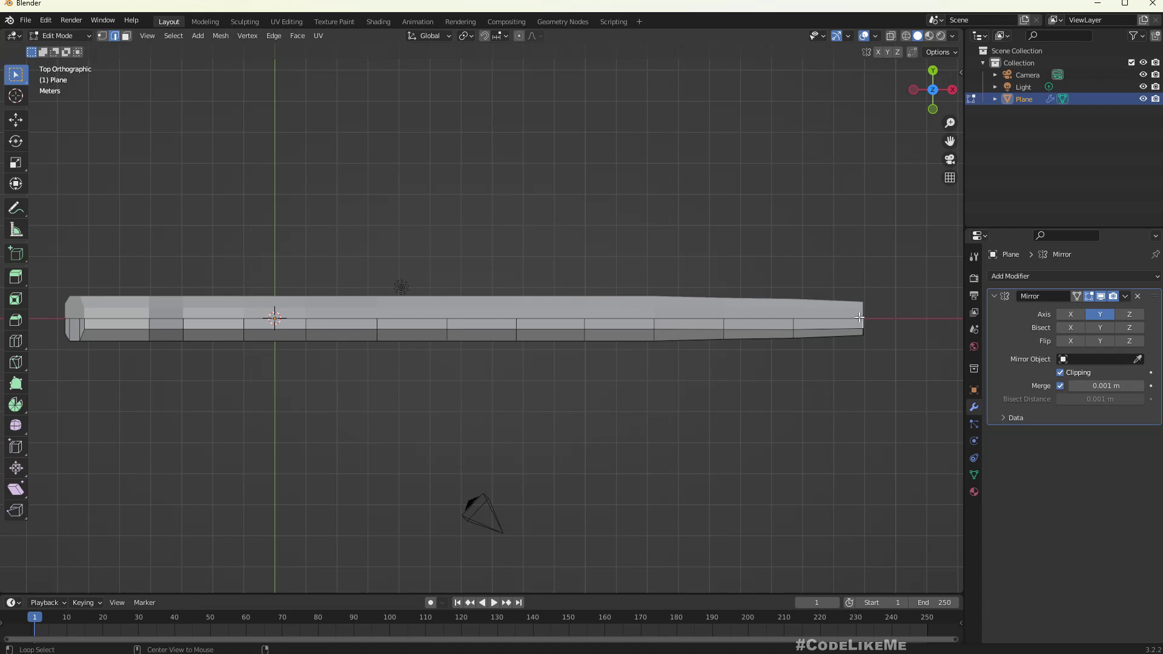
{"action": "middle_click_drag", "start_coordinate": [870, 346], "coordinate": [781, 248]}
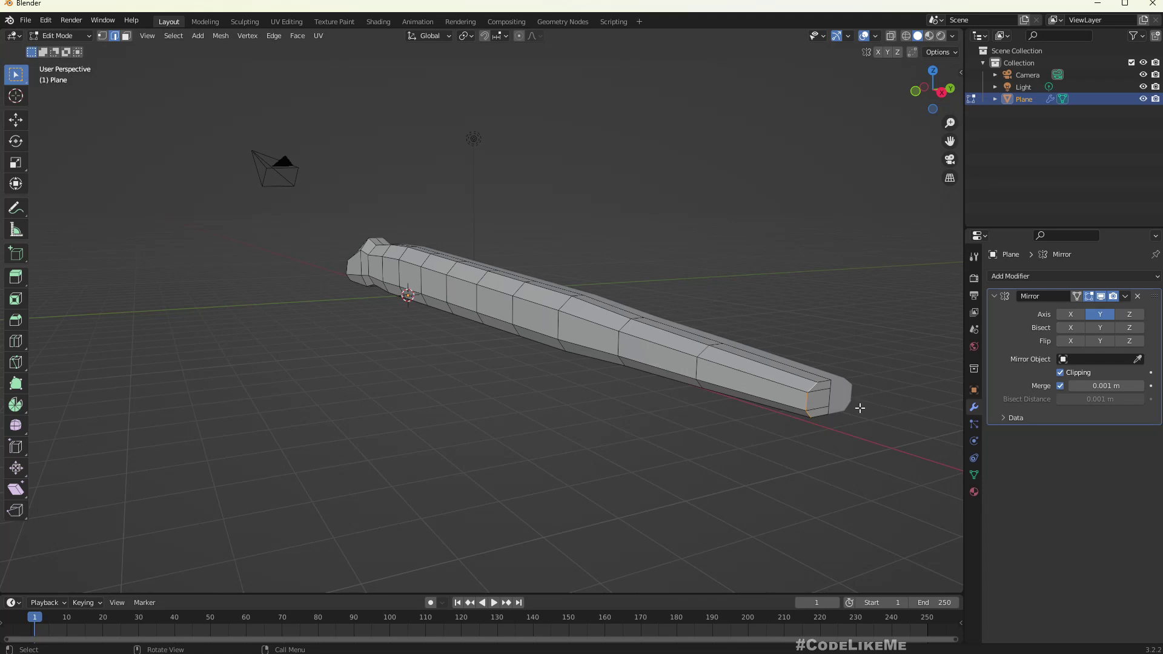
{"action": "key", "text": "s"}
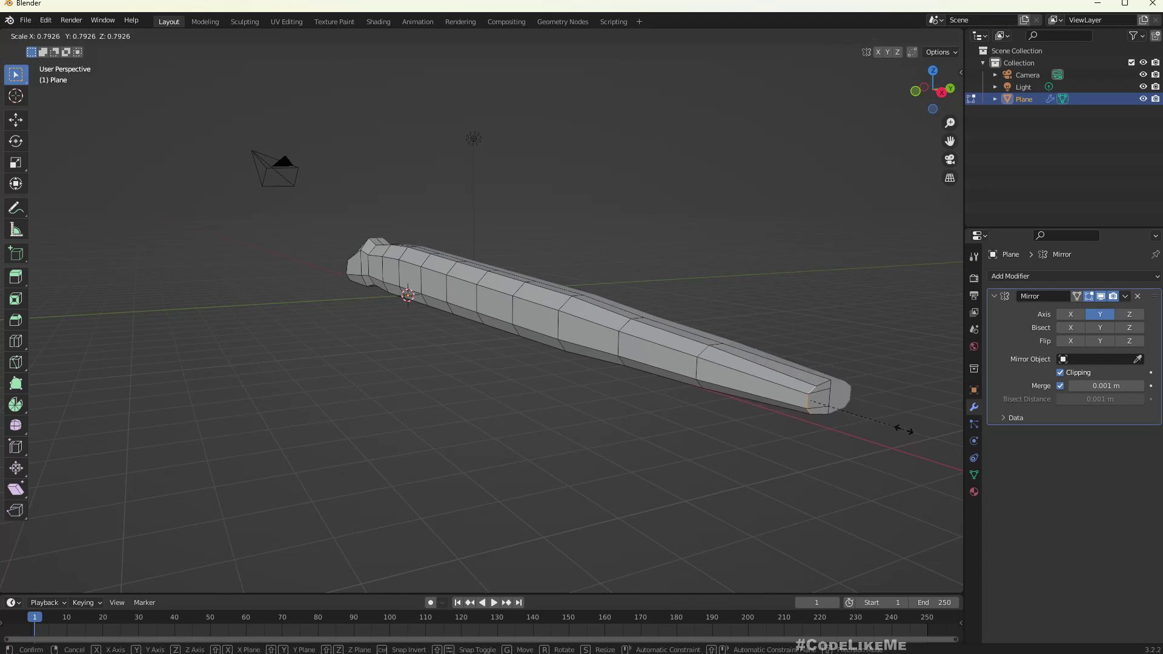
{"action": "left_click", "coordinate": [903, 429]}
{"action": "middle_click_drag", "start_coordinate": [808, 415], "coordinate": [613, 332]}
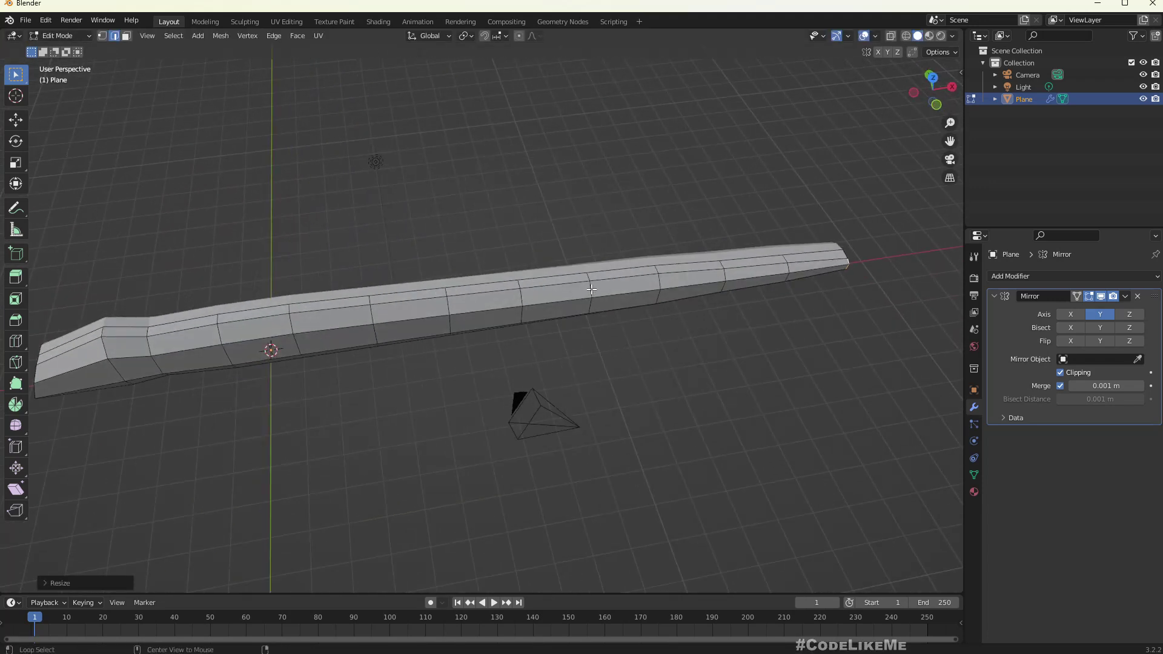
{"action": "key", "text": "KP_7"}
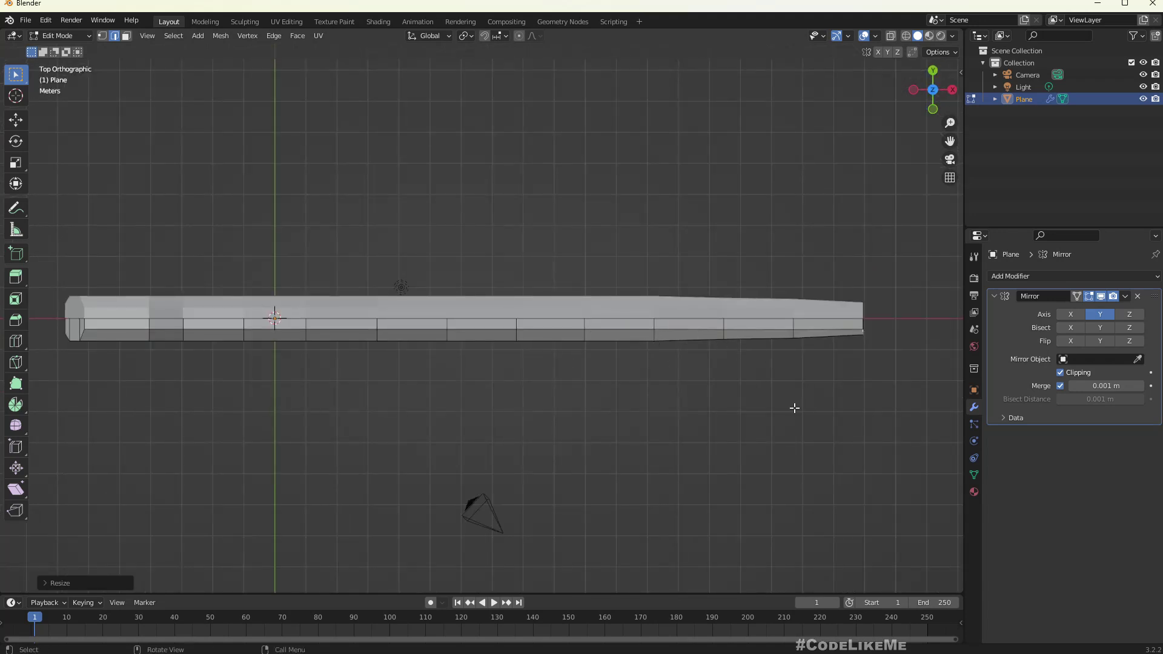
Step: Select all three faces capping the tapered positive-X end of the body
{"action": "middle_click_drag", "start_coordinate": [874, 345], "coordinate": [739, 236]}
{"action": "key", "text": "3"}
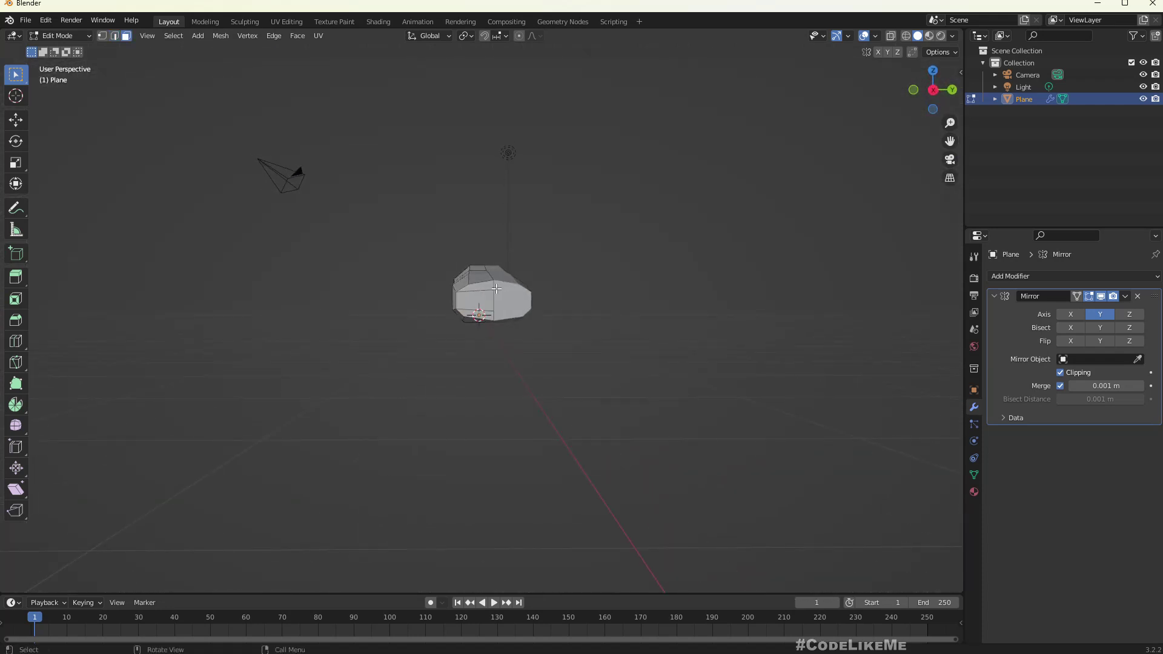
{"action": "left_click", "coordinate": [477, 299], "text": "shift"}
{"action": "left_click", "coordinate": [474, 316], "text": "shift"}
{"action": "middle_click_drag", "start_coordinate": [486, 351], "coordinate": [563, 387]}
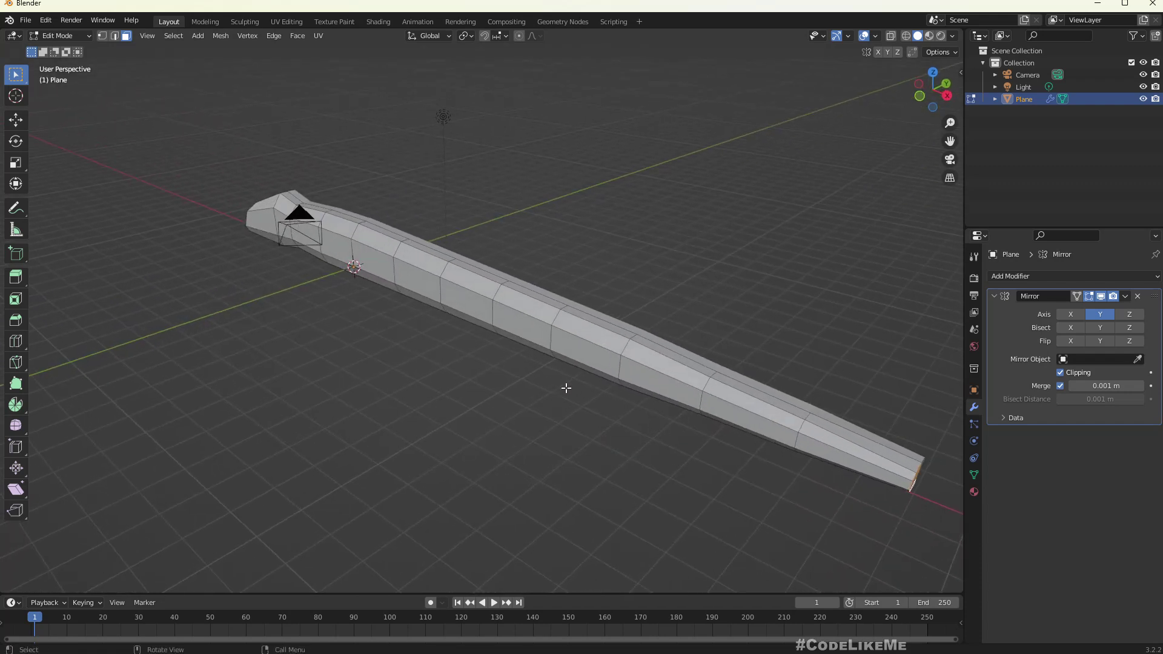
{"action": "key", "text": "KP_3"}
{"action": "key", "text": "KP_7"}
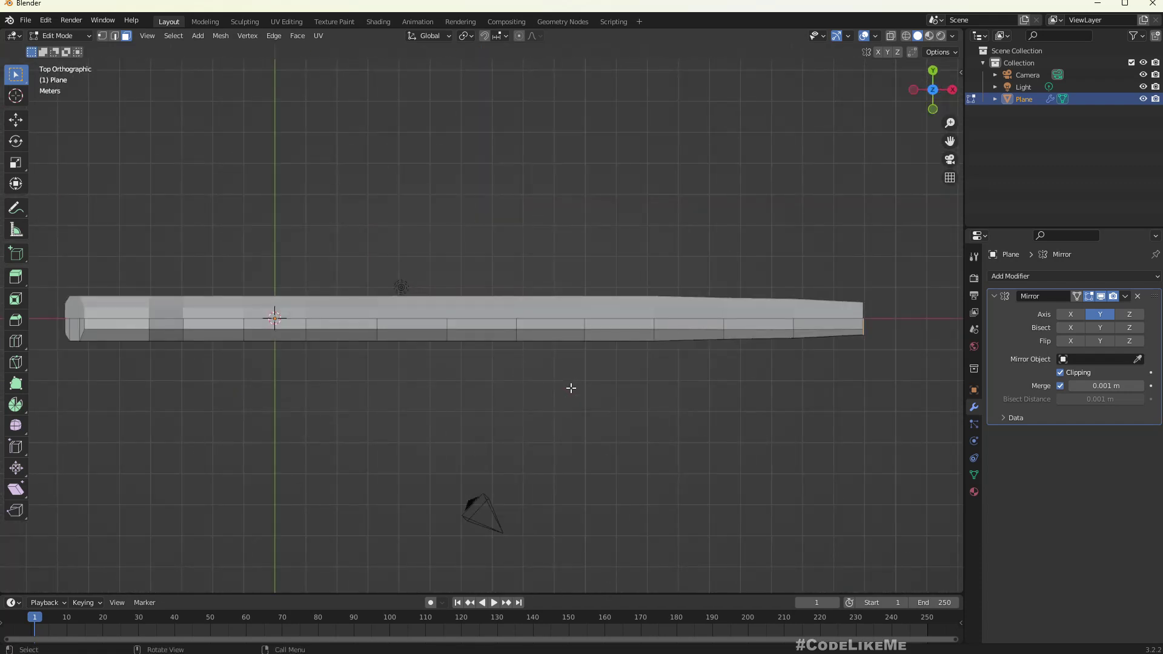
{"action": "middle_click_drag", "start_coordinate": [658, 428], "coordinate": [749, 476]}
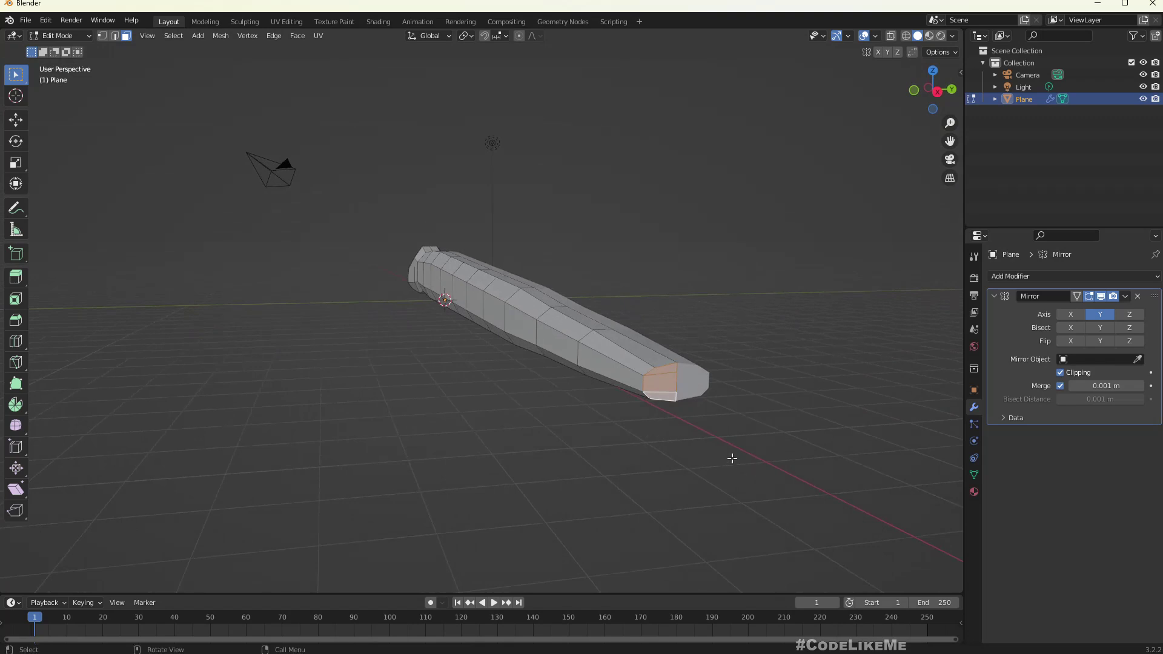
{"action": "key", "text": "s"}
{"action": "key", "text": "x"}
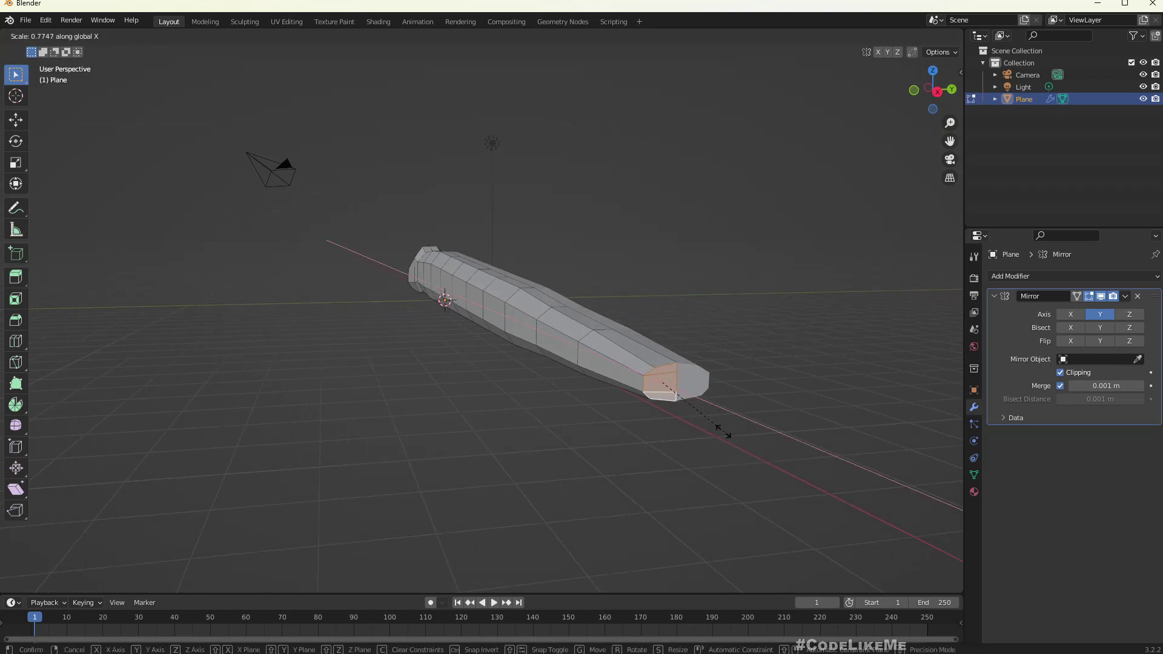
{"action": "left_click", "coordinate": [706, 411]}
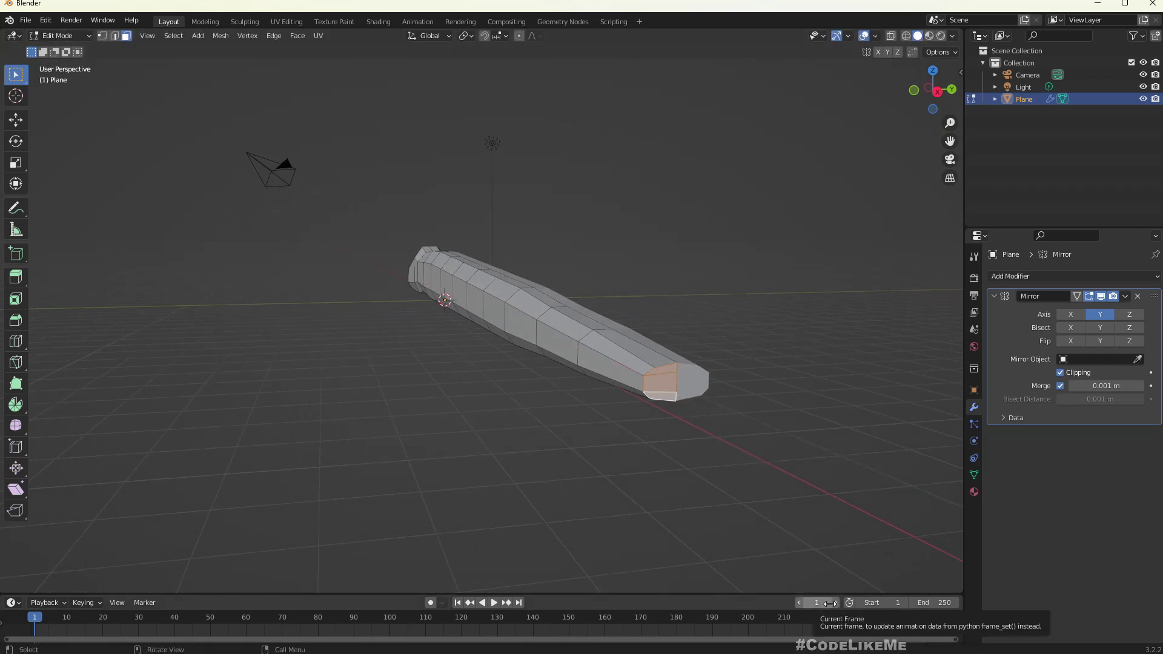
Step: Shrink the selected end cap faces of the body along Y and then along Z to about 0.8
{"action": "middle_click_drag", "start_coordinate": [705, 451], "coordinate": [699, 442]}
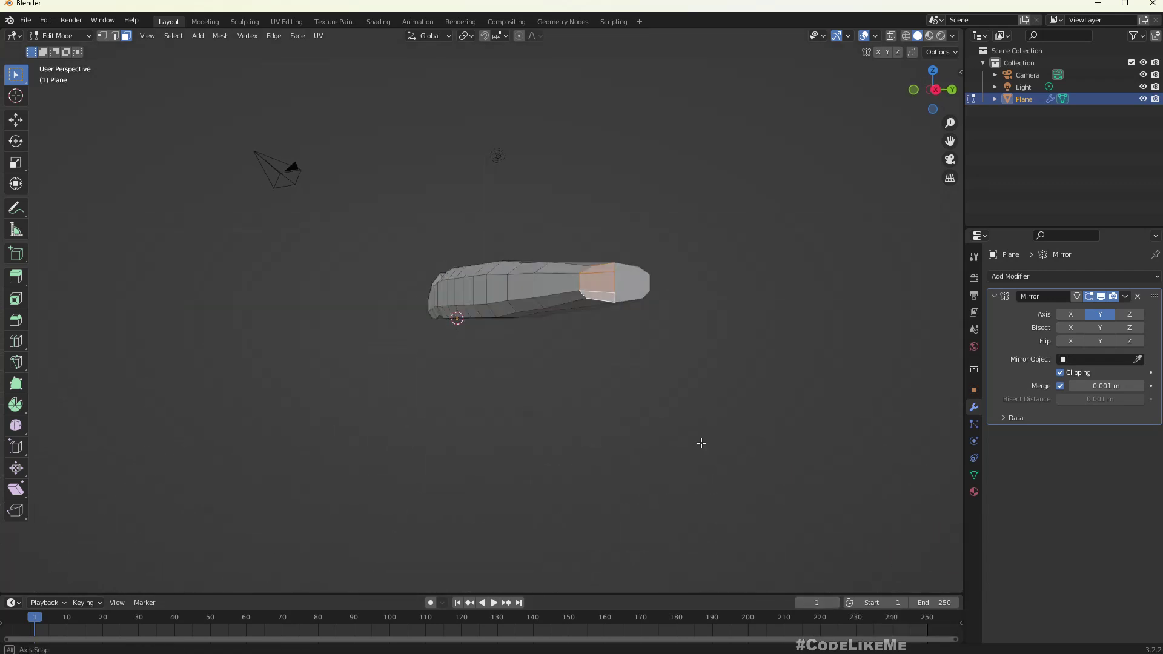
{"action": "key", "text": "s"}
{"action": "key", "text": "y"}
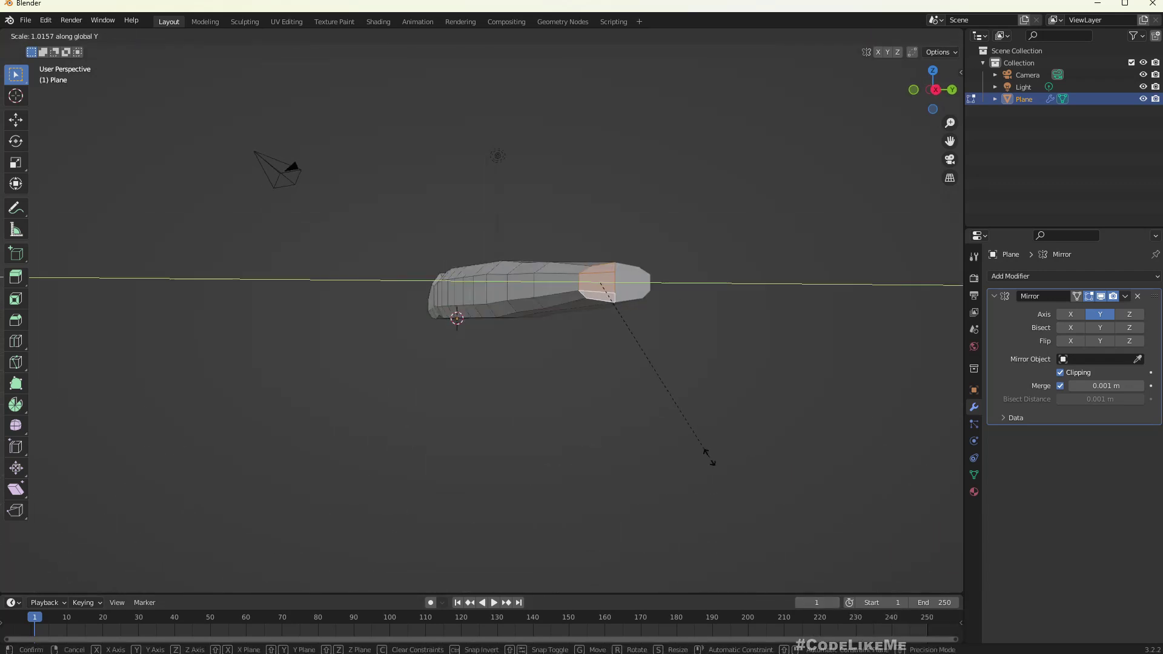
{"action": "left_click", "coordinate": [662, 369]}
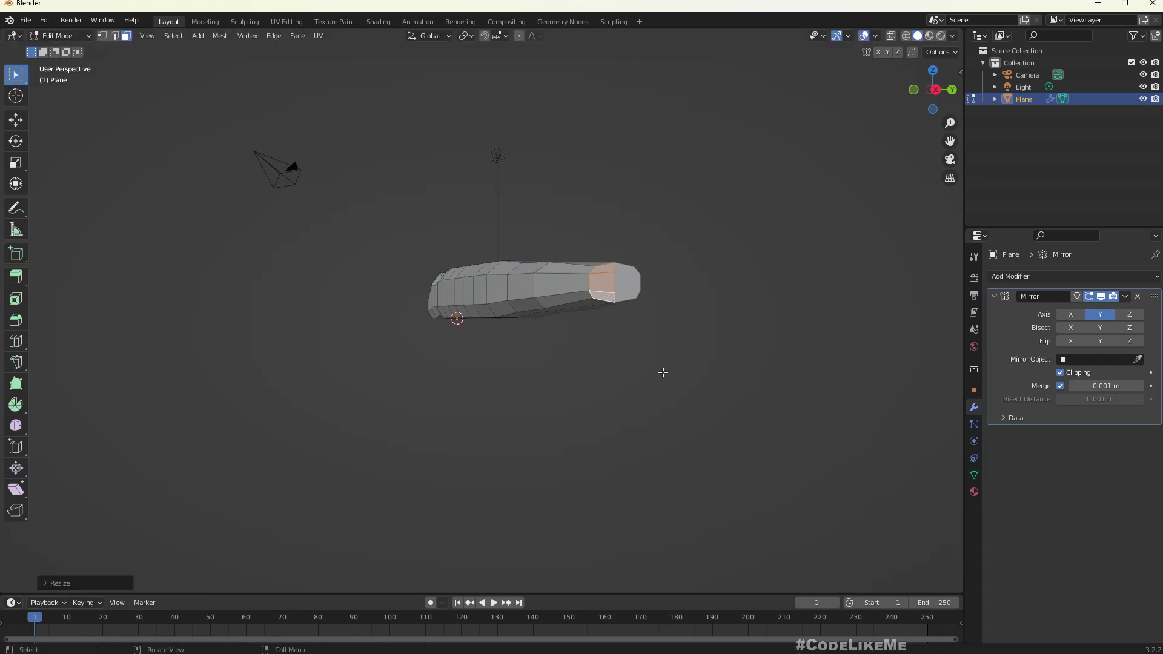
{"action": "key", "text": "s"}
{"action": "key", "text": "x"}
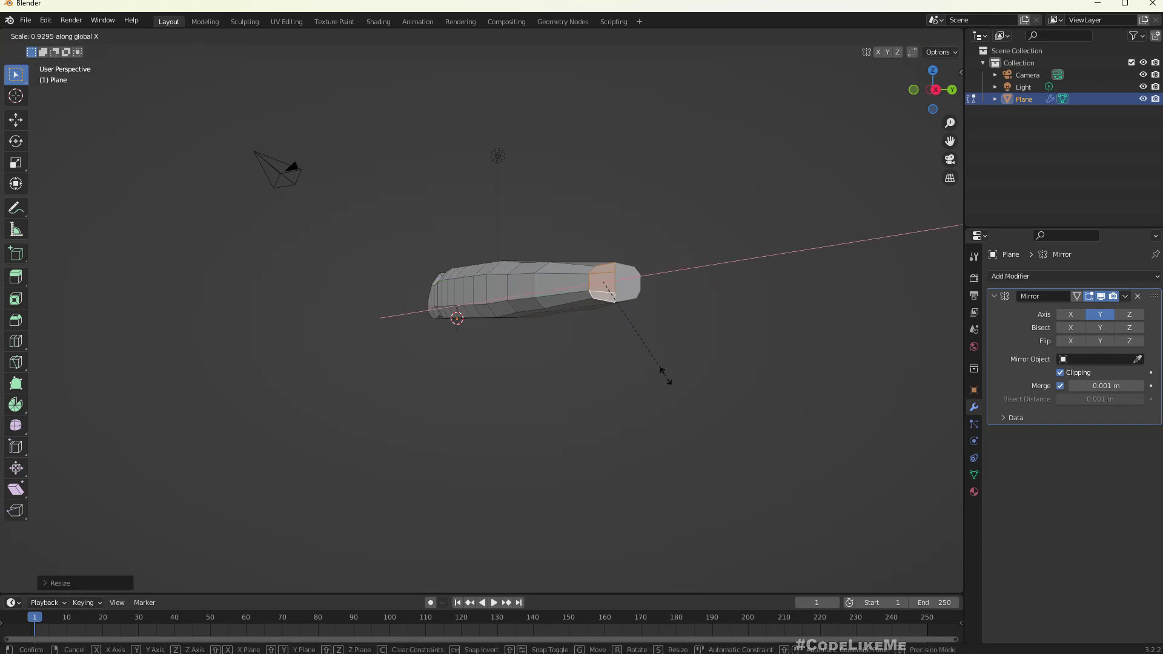
{"action": "key", "text": "z"}
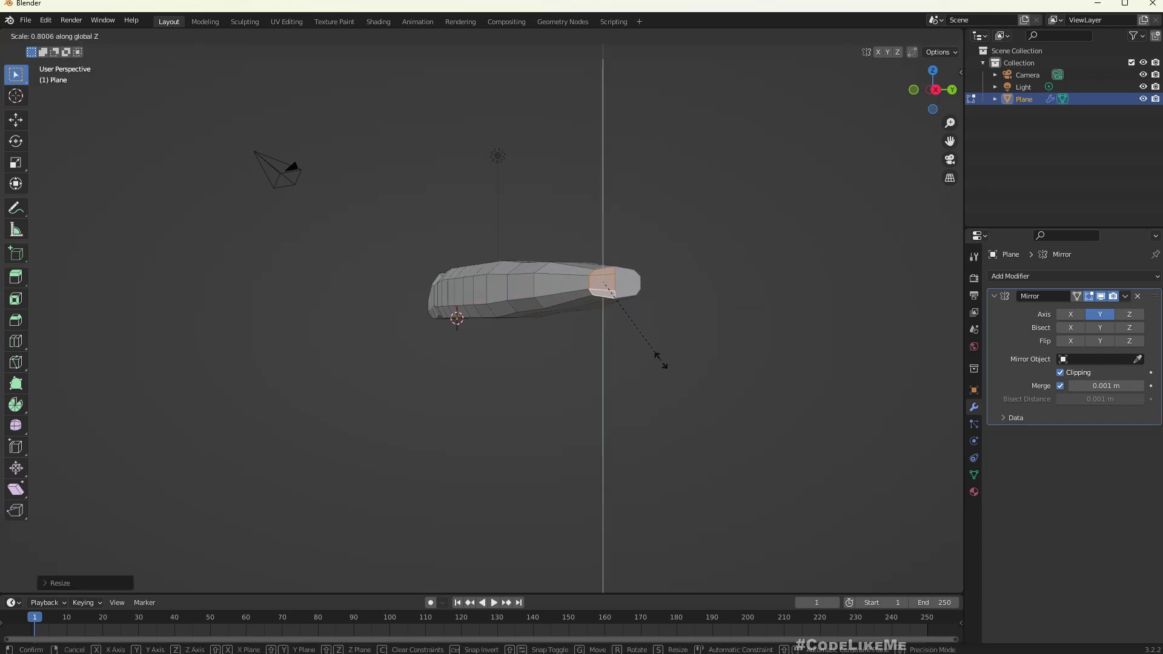
{"action": "left_click", "coordinate": [658, 355]}
Step: In top view, select the cross-section edge loop nearest the tapered end and scale it down uniformly to about 0.7
{"action": "middle_click_drag", "start_coordinate": [659, 361], "coordinate": [773, 481]}
{"action": "key", "text": "KP_7"}
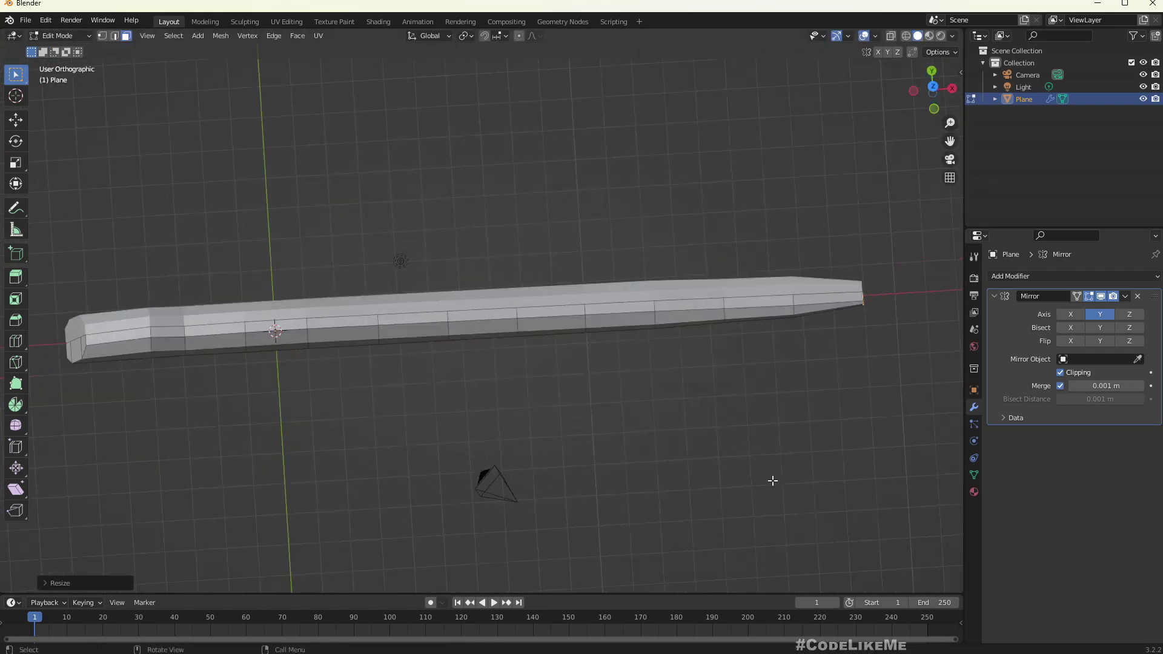
{"action": "left_click", "coordinate": [792, 321], "text": "alt"}
{"action": "key", "text": "alt+a"}
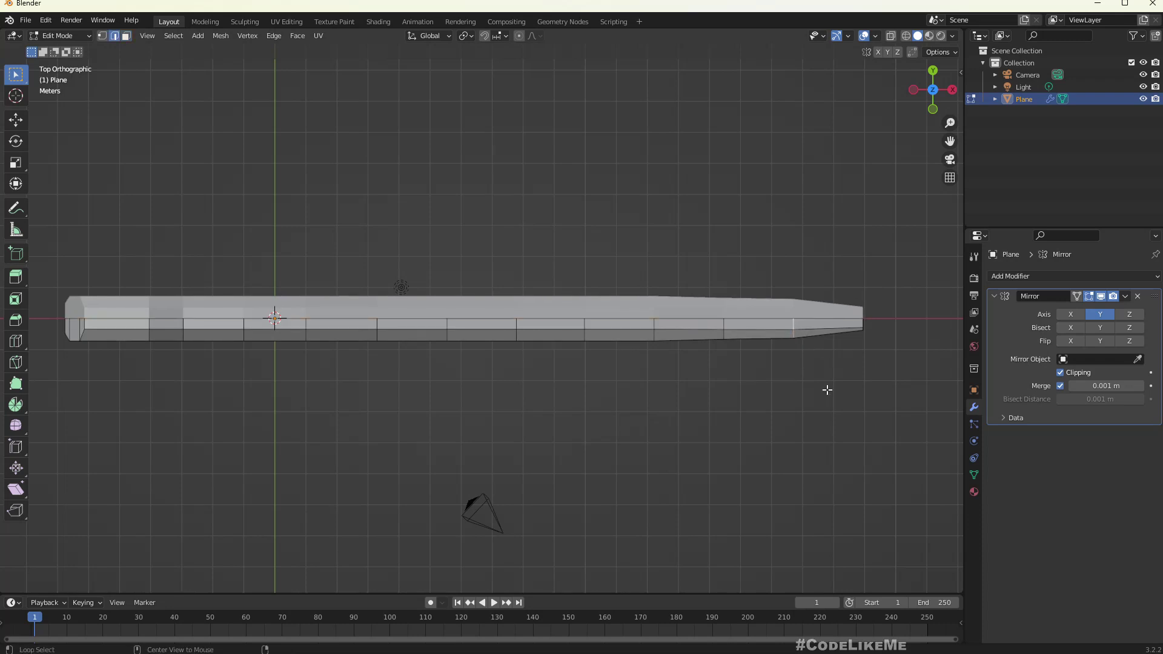
{"action": "key", "text": "s"}
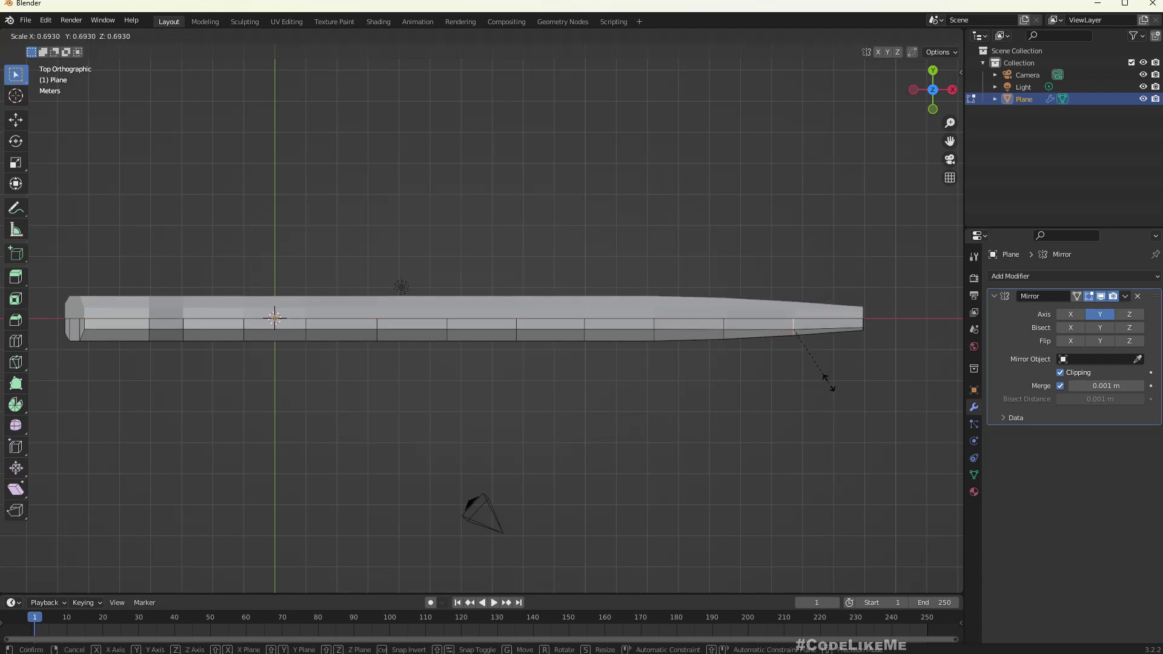
{"action": "left_click", "coordinate": [823, 380]}
Step: Scale down the second and third cross-section edge loops from the tapered end slightly to smooth the taper
{"action": "left_click", "coordinate": [723, 324], "text": "alt"}
{"action": "key", "text": "s"}
{"action": "left_click", "coordinate": [775, 411]}
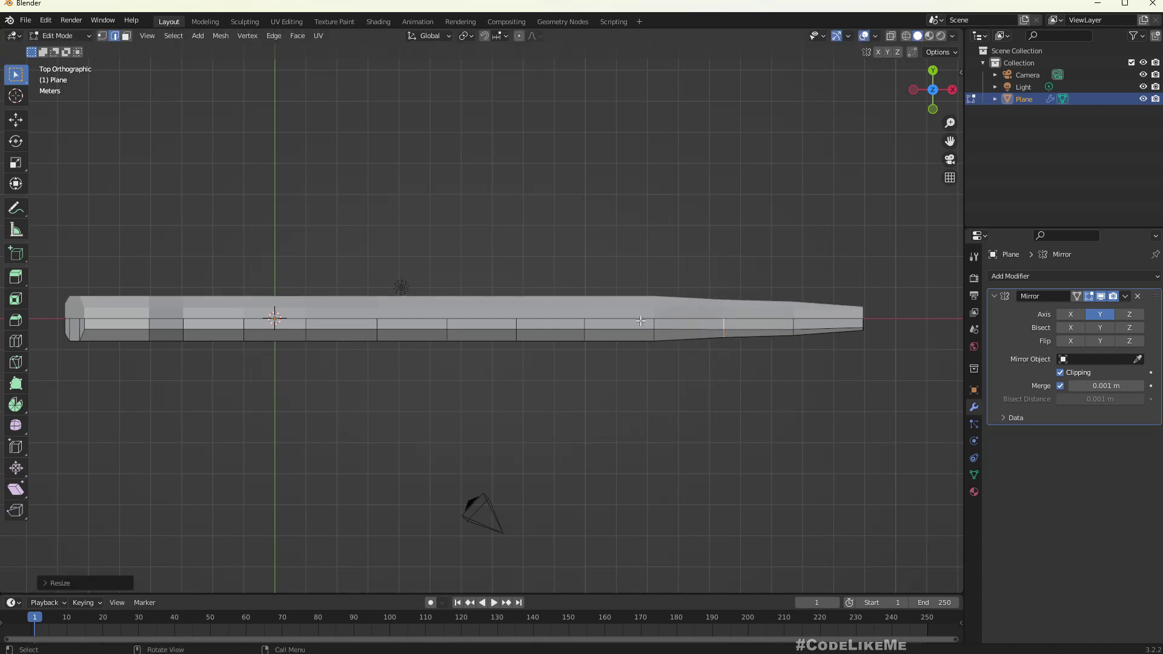
{"action": "left_click", "coordinate": [652, 325], "text": "alt"}
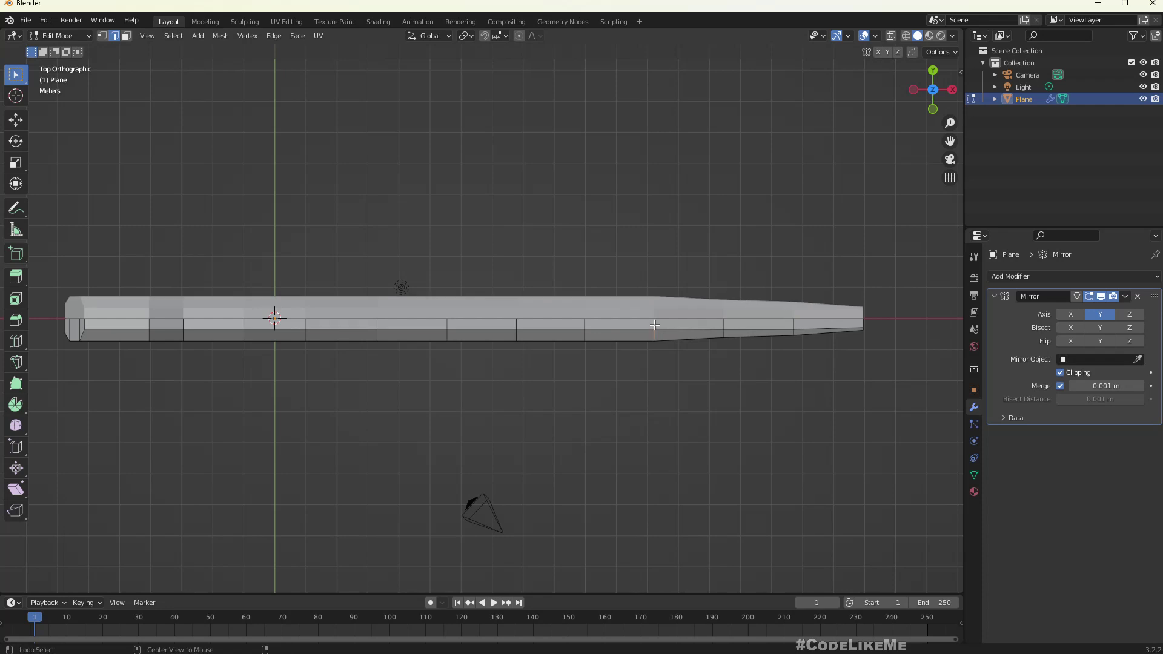
{"action": "key", "text": "s"}
{"action": "left_click", "coordinate": [676, 379]}
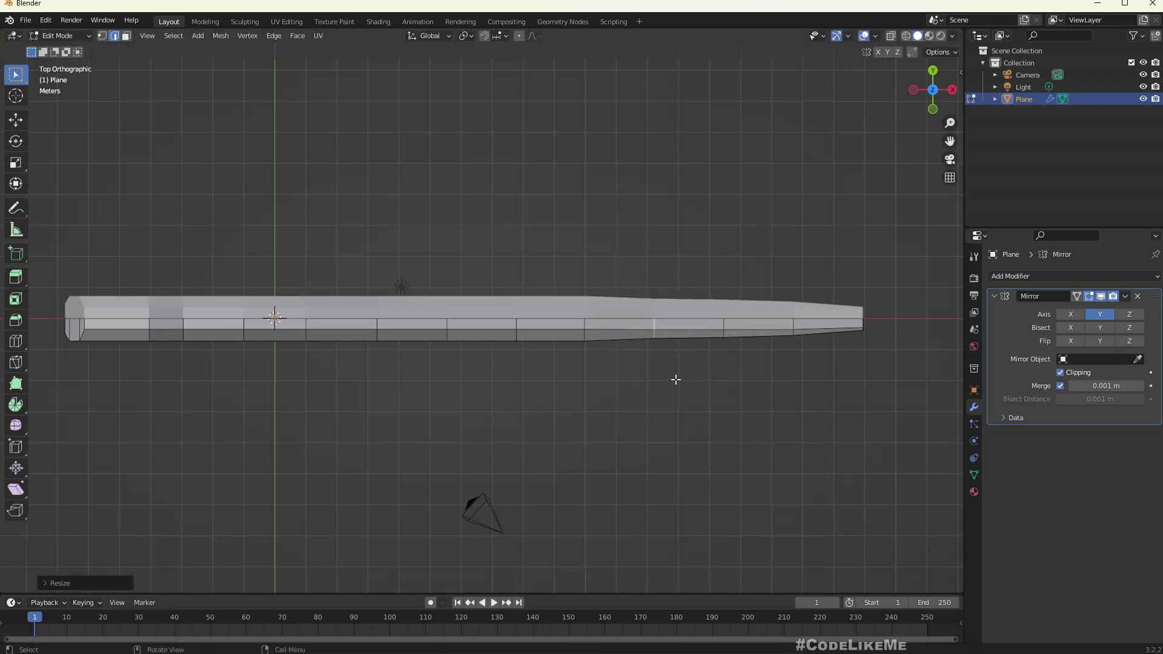
{"action": "left_click", "coordinate": [584, 324], "text": "alt"}
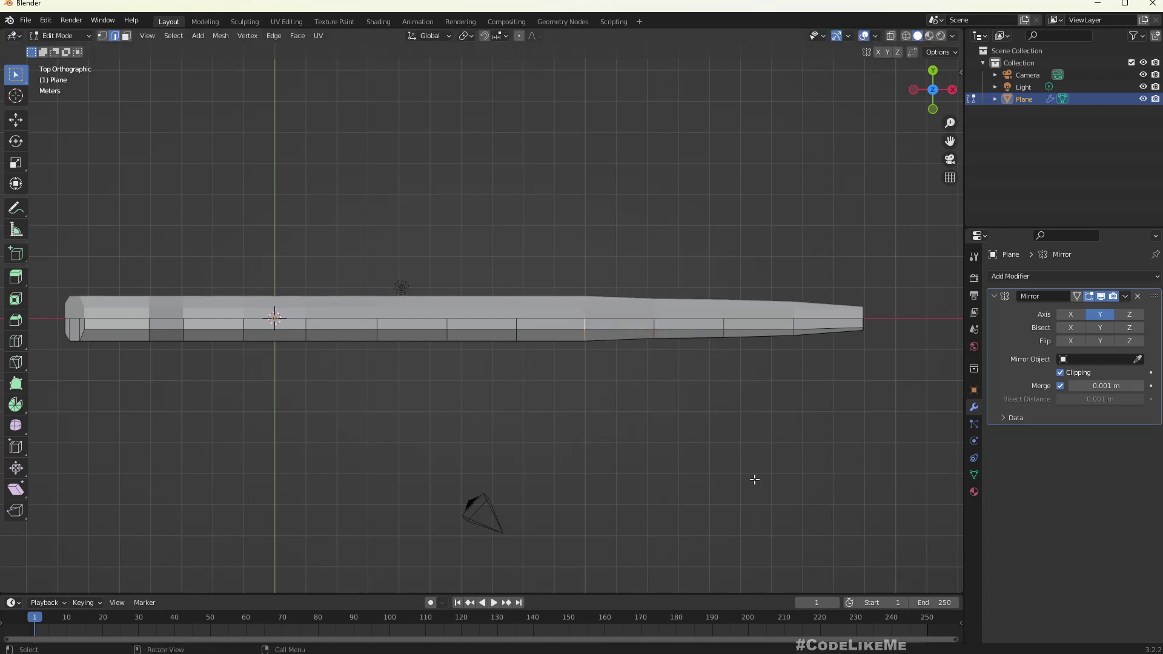
{"action": "key", "text": "ctrl+z"}
Step: Switch to face selection and enable the Face Orientation overlay to check the body's normals
{"action": "middle_click_drag", "start_coordinate": [646, 423], "coordinate": [673, 335]}
{"action": "middle_click_drag", "start_coordinate": [738, 357], "coordinate": [293, 435]}
{"action": "key", "text": "3"}
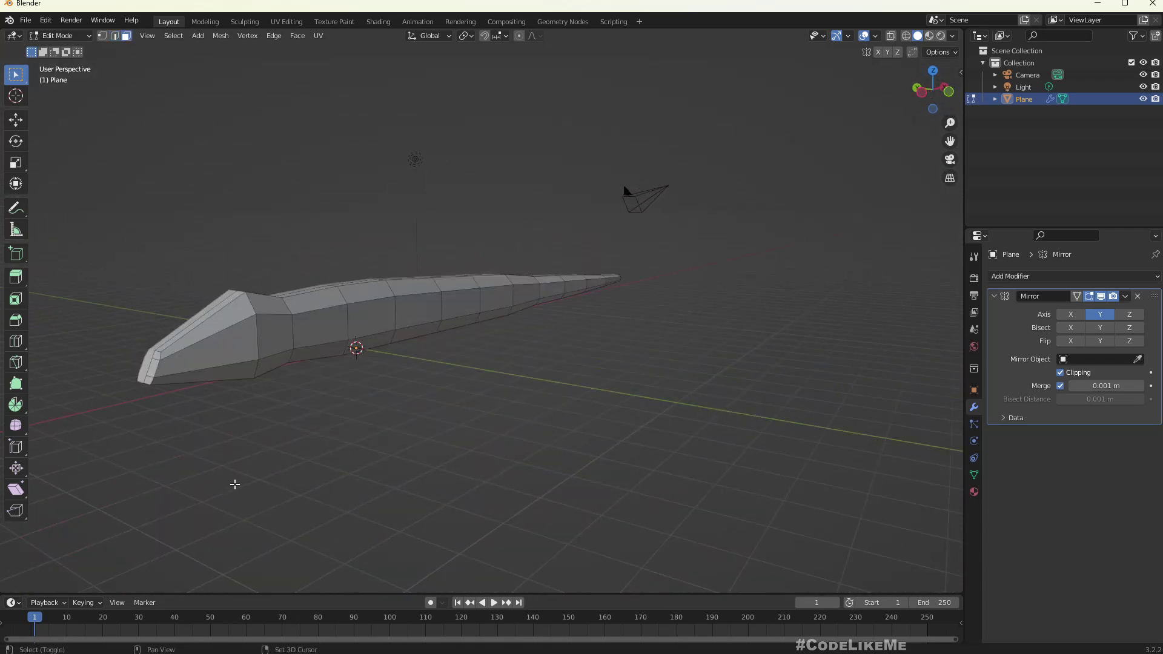
{"action": "middle_click_drag", "start_coordinate": [235, 484], "coordinate": [290, 472], "text": "shift"}
{"action": "middle_click_drag", "start_coordinate": [390, 467], "coordinate": [369, 467]}
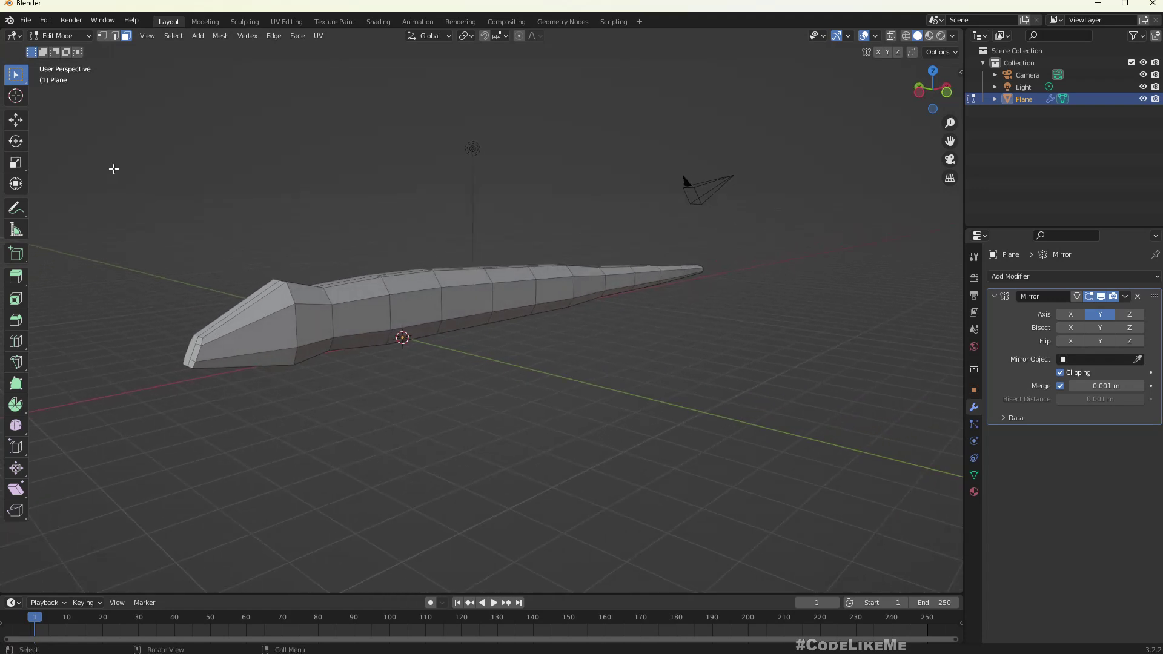
{"action": "left_click", "coordinate": [876, 37]}
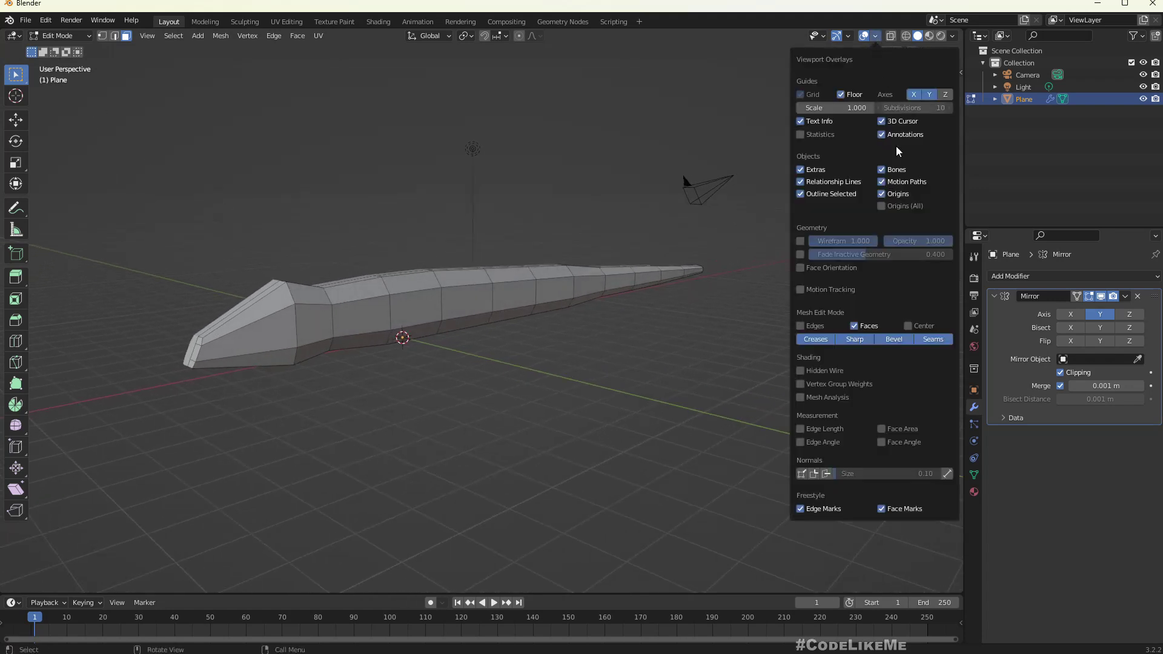
{"action": "left_click", "coordinate": [800, 268]}
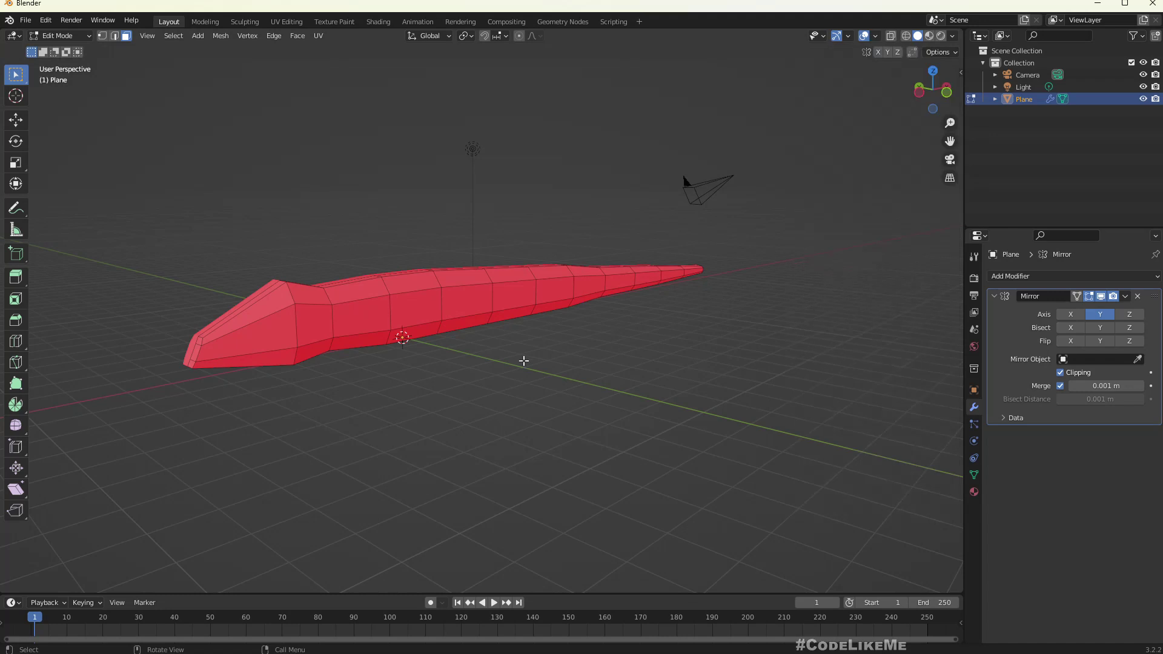
{"action": "middle_click_drag", "start_coordinate": [509, 363], "coordinate": [543, 373]}
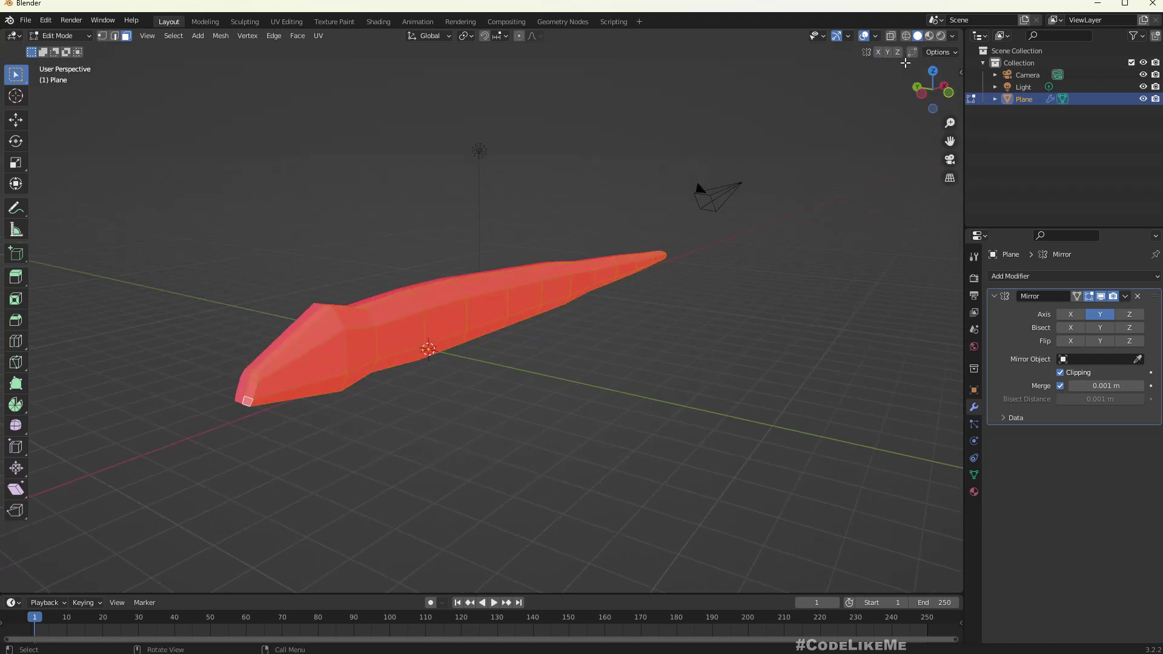
Step: Flip the normals of all the body's faces so they point outward, and clear the selection
{"action": "scroll", "coordinate": [749, 308], "scroll_direction": "up", "scroll_amount": 10}
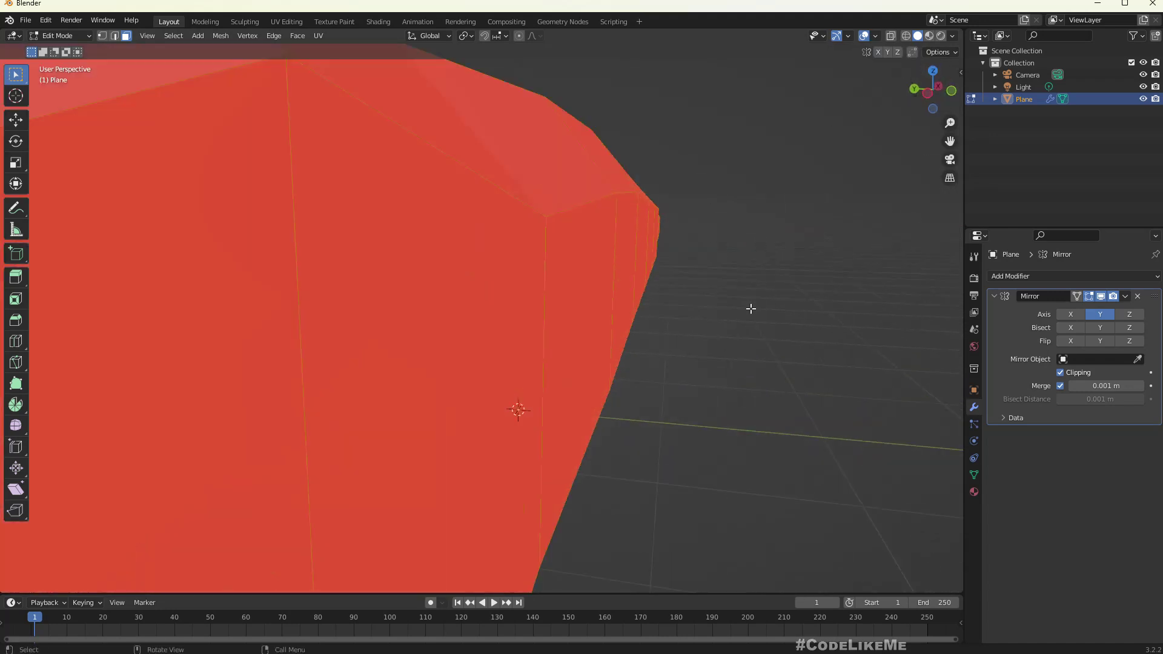
{"action": "scroll", "coordinate": [749, 310], "scroll_direction": "down", "scroll_amount": 10}
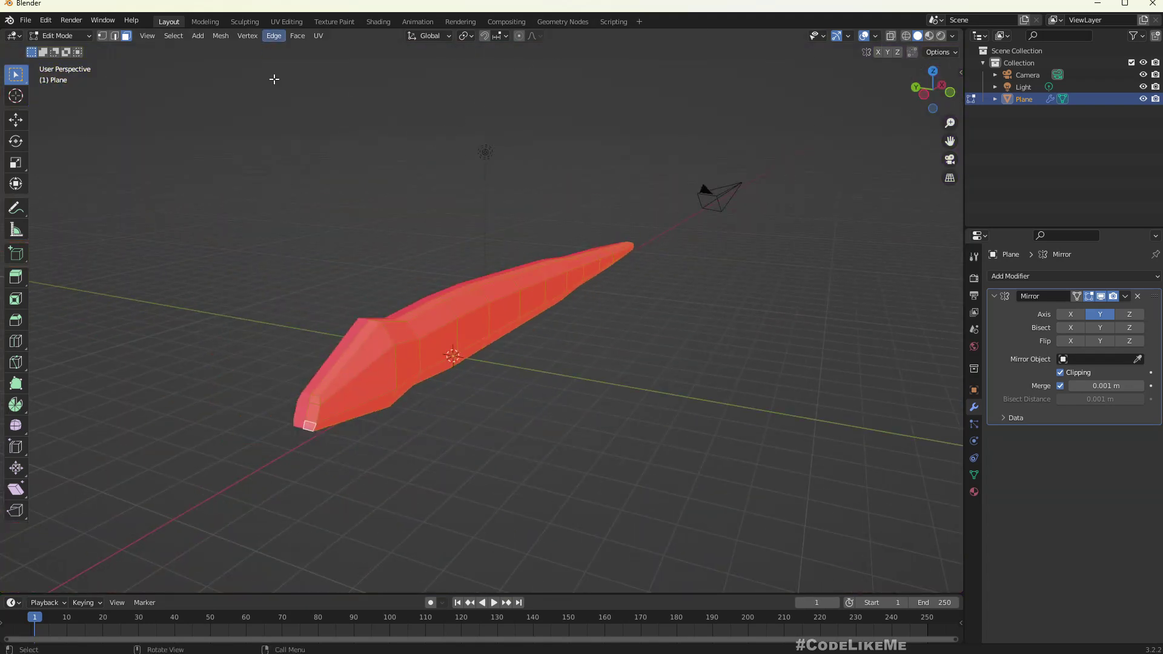
{"action": "left_click", "coordinate": [228, 35]}
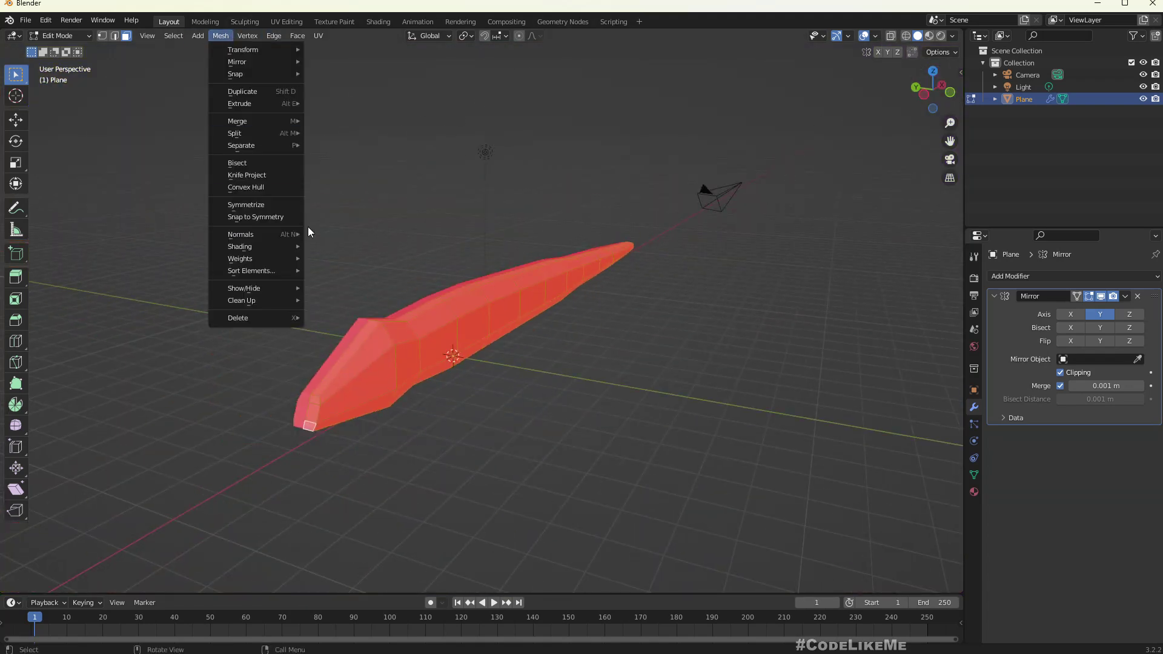
{"action": "mouse_move", "coordinate": [289, 234]}
{"action": "left_click", "coordinate": [339, 235]}
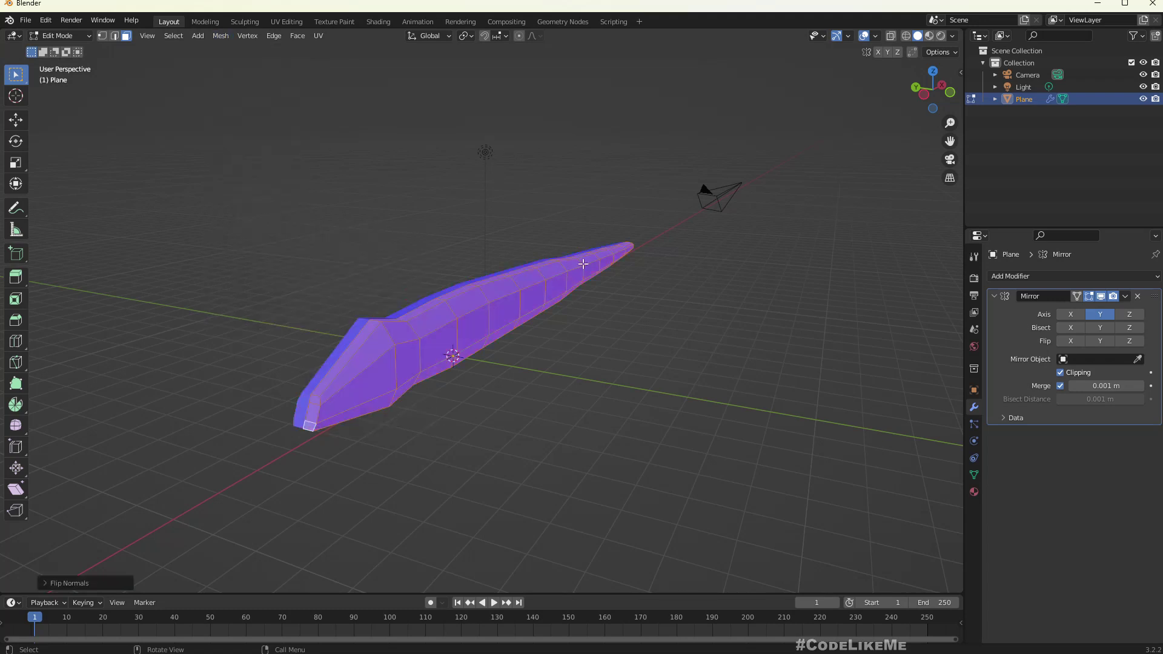
{"action": "middle_click_drag", "start_coordinate": [636, 339], "coordinate": [152, 173]}
{"action": "left_click", "coordinate": [337, 209]}
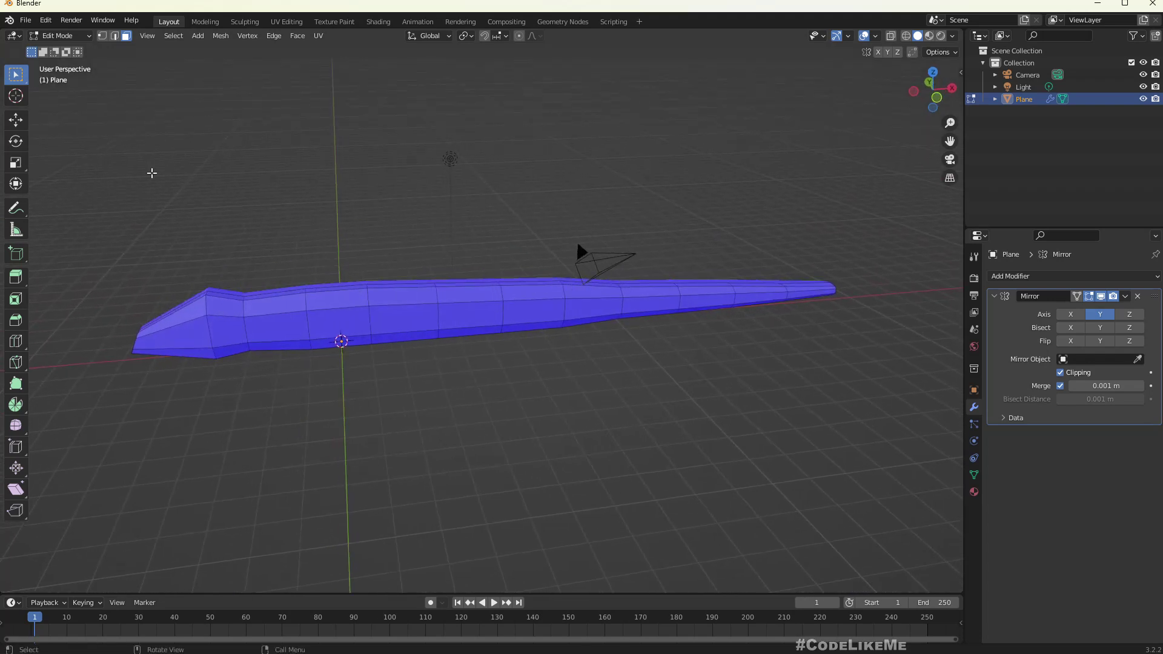
Step: Start an FBX export into the folder D:\YT\Niagara\Snake with the file name Snake
{"action": "left_click", "coordinate": [26, 20]}
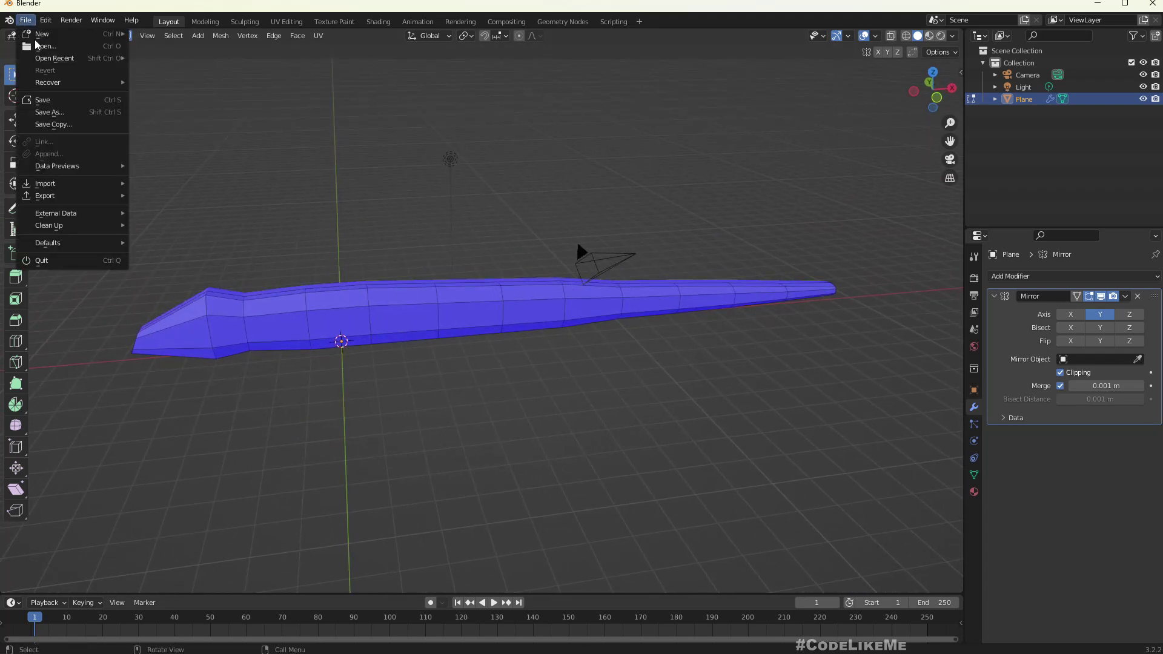
{"action": "mouse_move", "coordinate": [59, 195]}
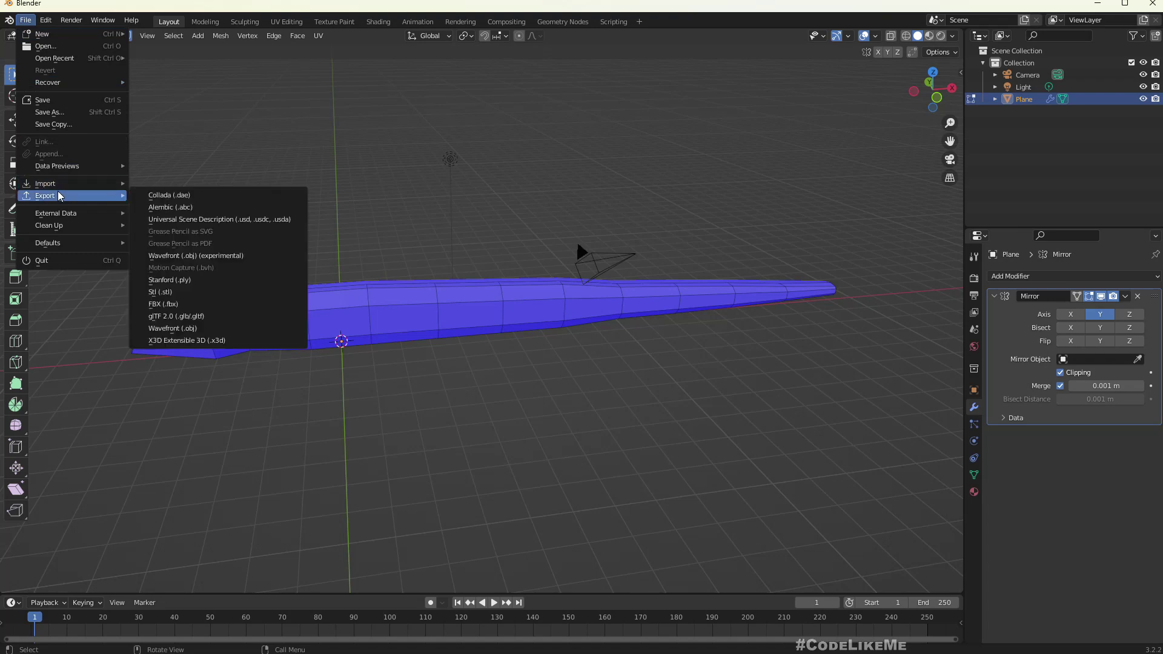
{"action": "left_click", "coordinate": [172, 306]}
{"action": "left_click", "coordinate": [575, 166]}
{"action": "type", "text": "D:\\YT\\Niagara\\Snake"}
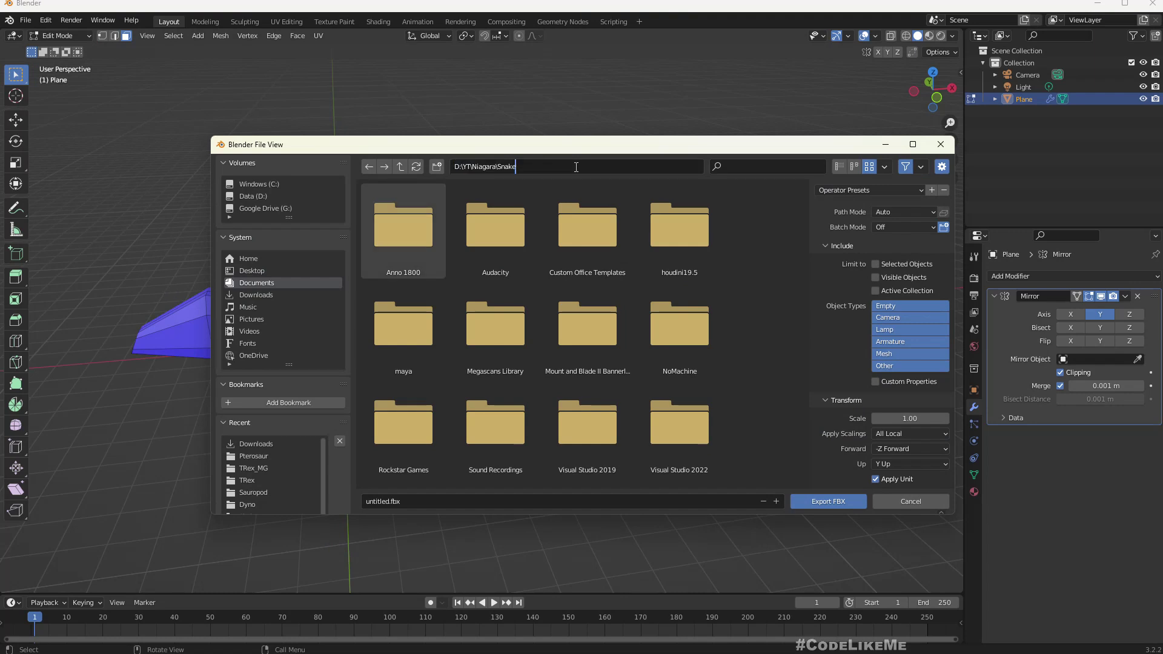
{"action": "key", "text": "Return"}
{"action": "left_click", "coordinate": [480, 500]}
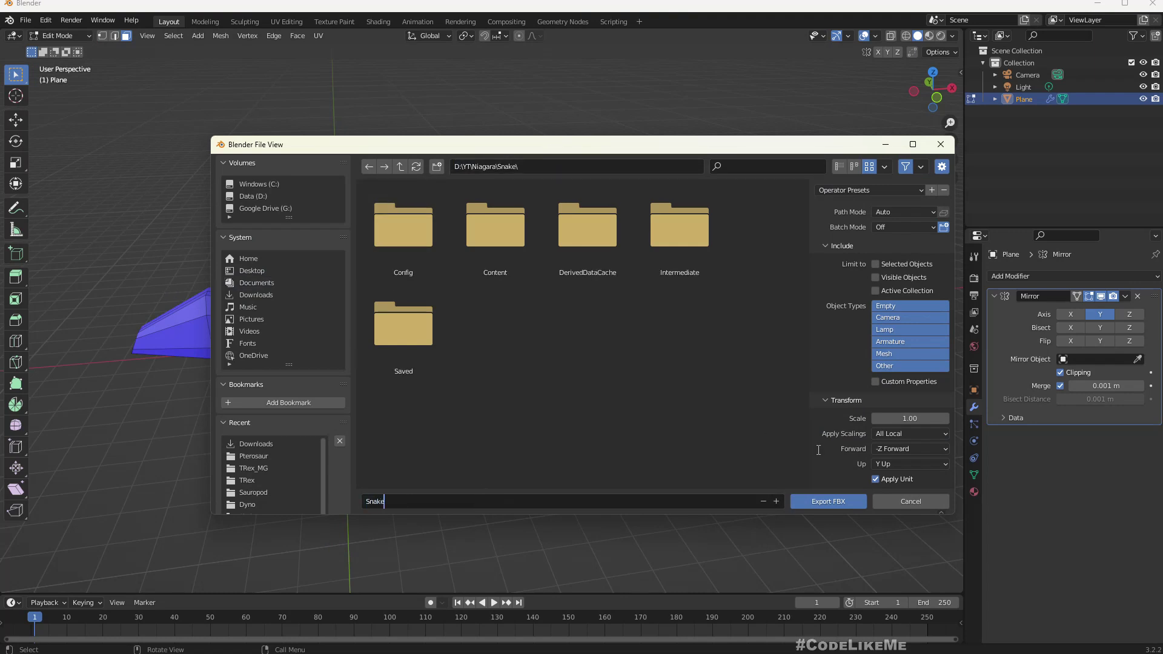
Step: Set the export axes to X Forward and Z Up and export the FBX file
{"action": "left_click", "coordinate": [899, 447]}
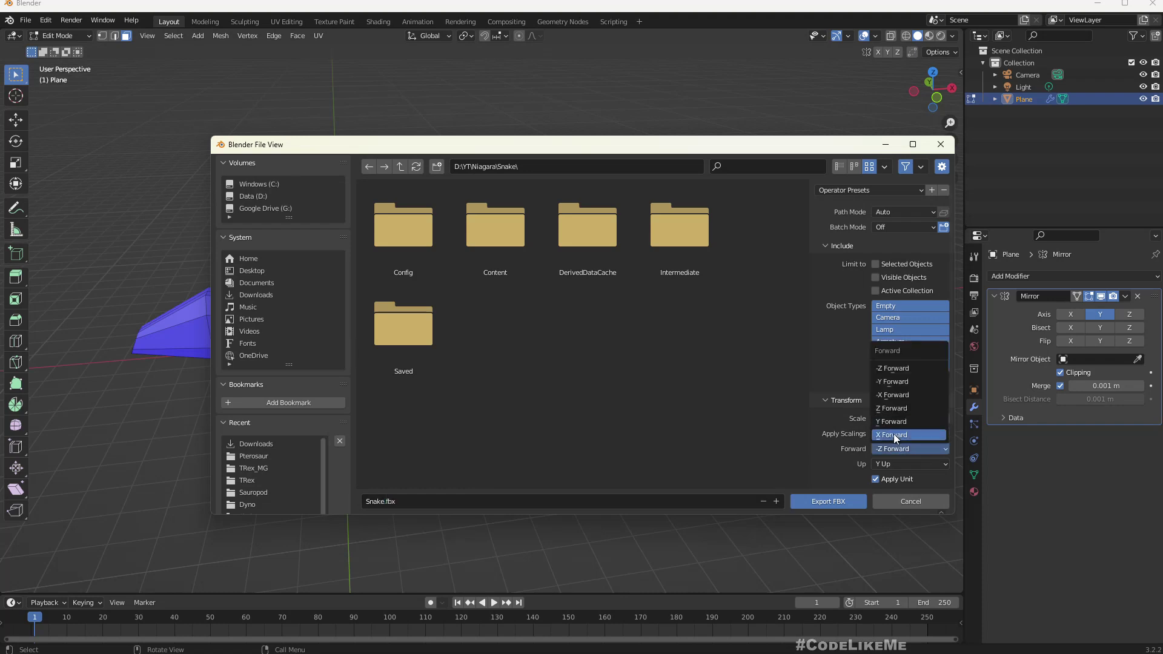
{"action": "left_click", "coordinate": [892, 434]}
{"action": "left_click", "coordinate": [904, 460]}
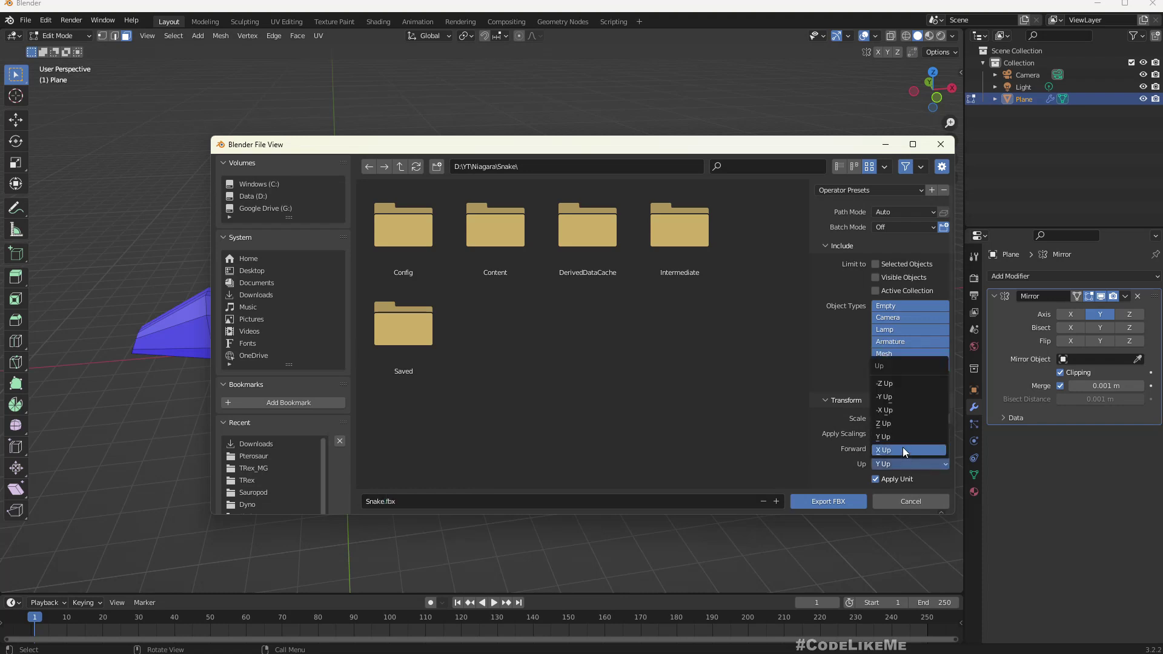
{"action": "left_click", "coordinate": [902, 426]}
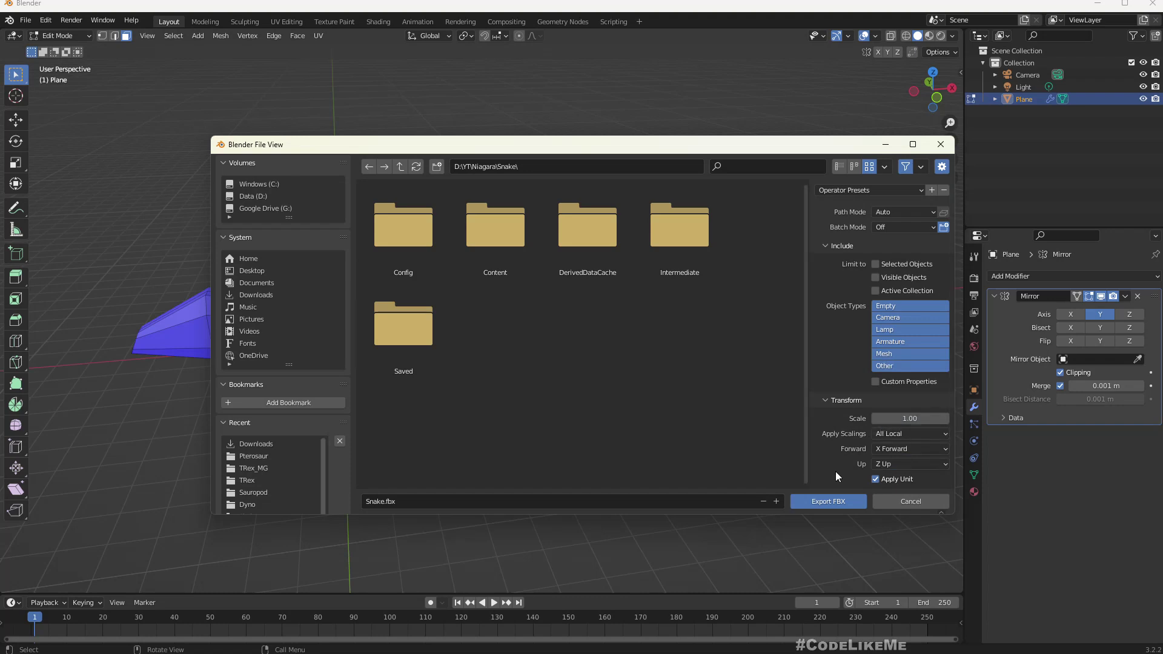
{"action": "left_click", "coordinate": [827, 499]}
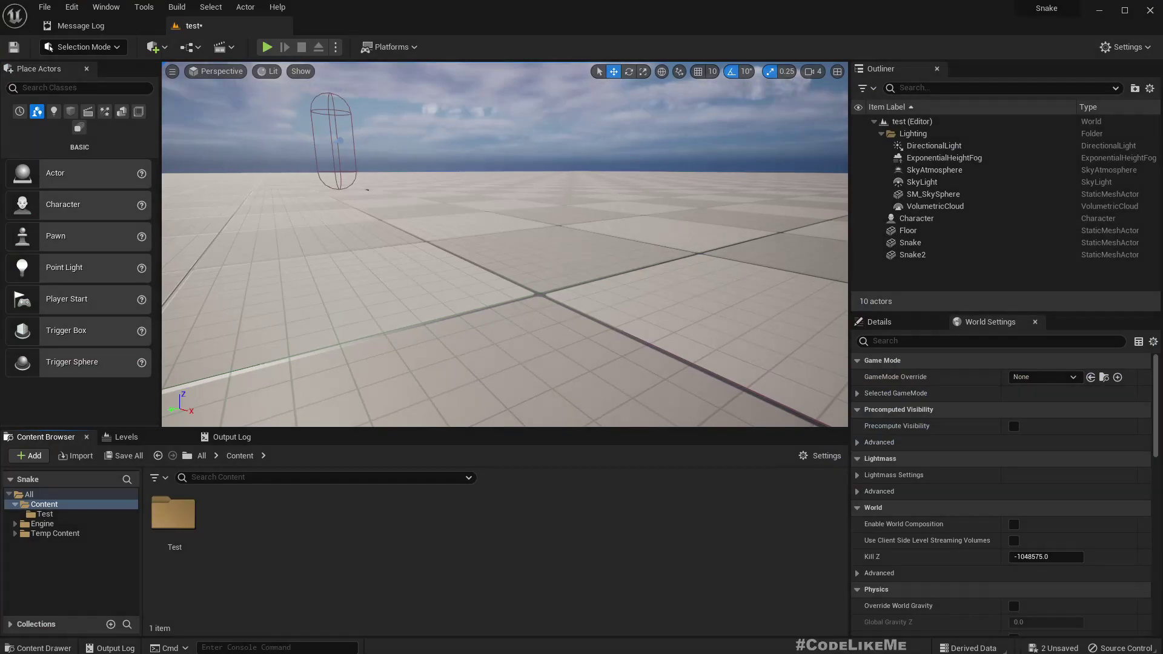
Step: Switch to Unreal Editor and create a folder named Snake inside the Content folder
{"action": "right_click", "coordinate": [43, 504]}
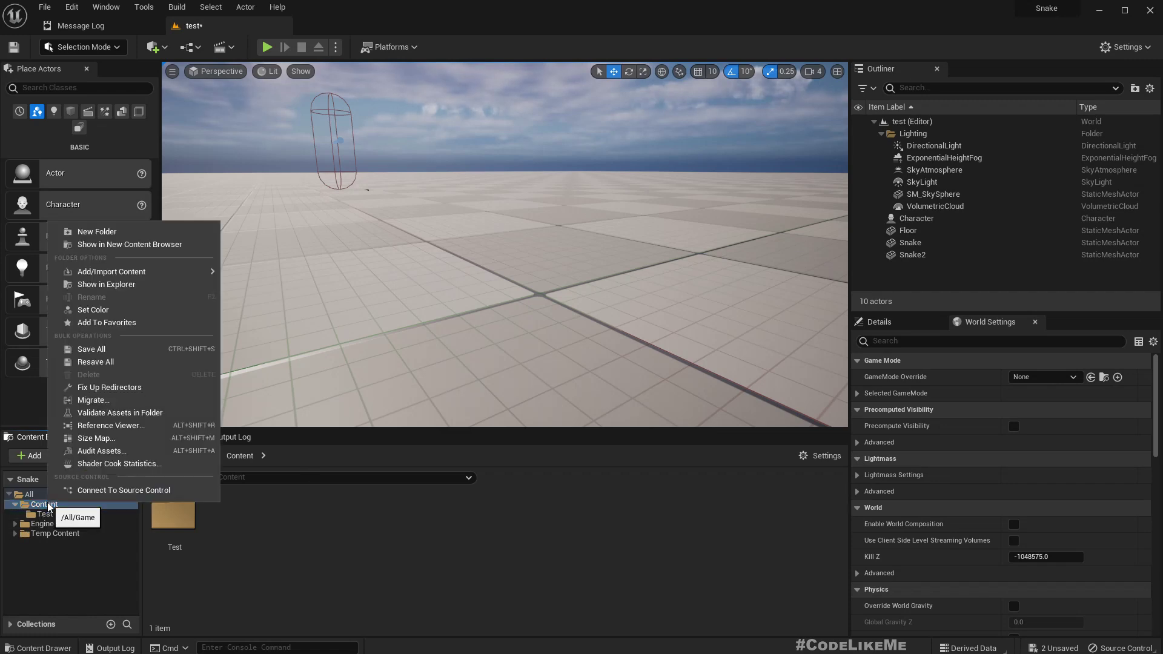
{"action": "left_click", "coordinate": [97, 231]}
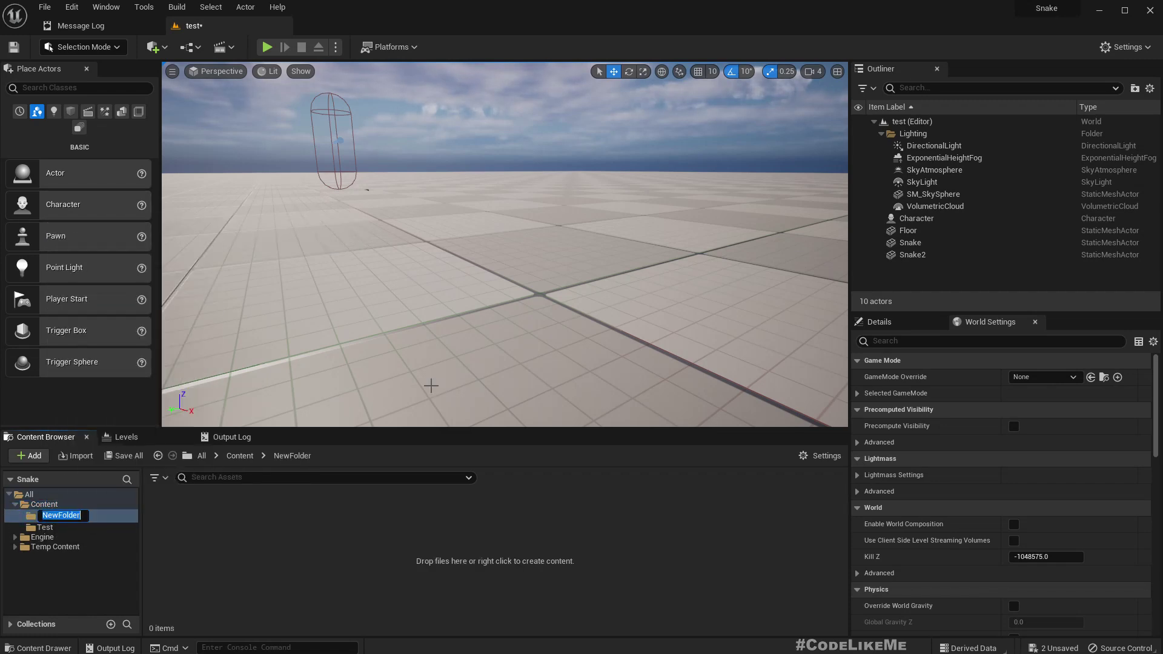
{"action": "key", "text": "Return"}
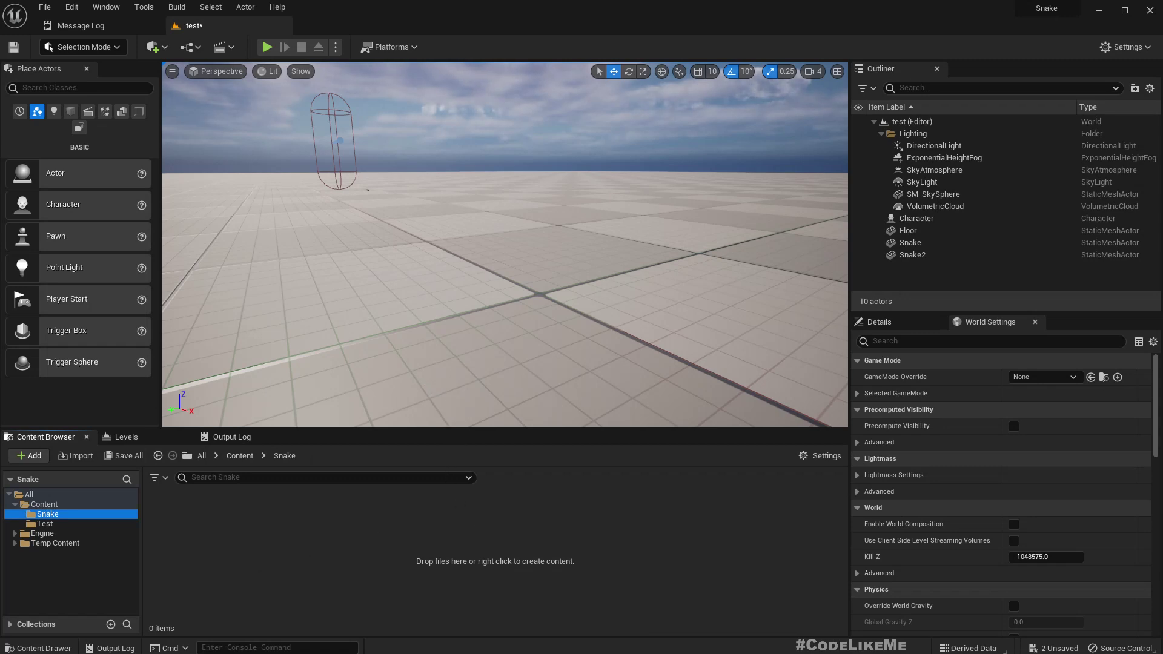
Step: Import the exported Snake.fbx into the Snake folder as a static mesh with the default import options
{"action": "left_click_drag", "start_coordinate": [0, 82], "coordinate": [963, 82]}
{"action": "left_click_drag", "start_coordinate": [460, 249], "coordinate": [186, 539]}
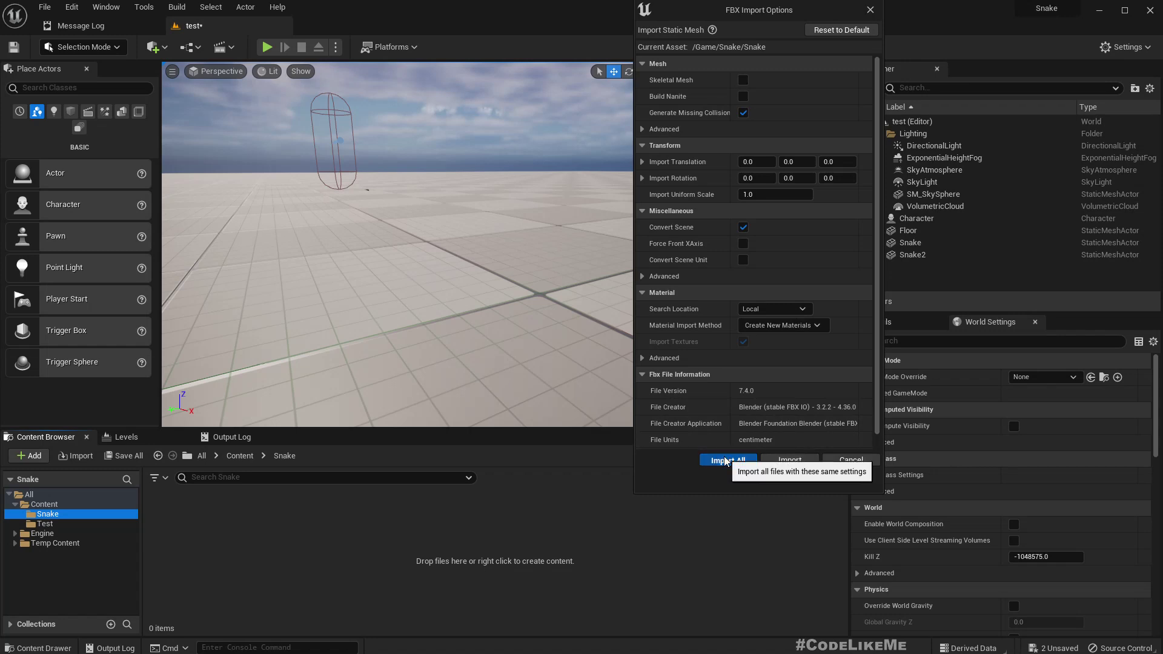
{"action": "left_click", "coordinate": [764, 463]}
Step: Delete the old Snake static mesh actor from the test level
{"action": "mouse_move", "coordinate": [513, 273]}
{"action": "right_mouse_down"}
{"action": "mouse_move", "coordinate": [563, 303]}
{"action": "mouse_move", "coordinate": [513, 272]}
{"action": "right_mouse_up"}
{"action": "key", "text": "w"}
{"action": "left_click", "coordinate": [483, 314]}
{"action": "key", "text": "Delete"}
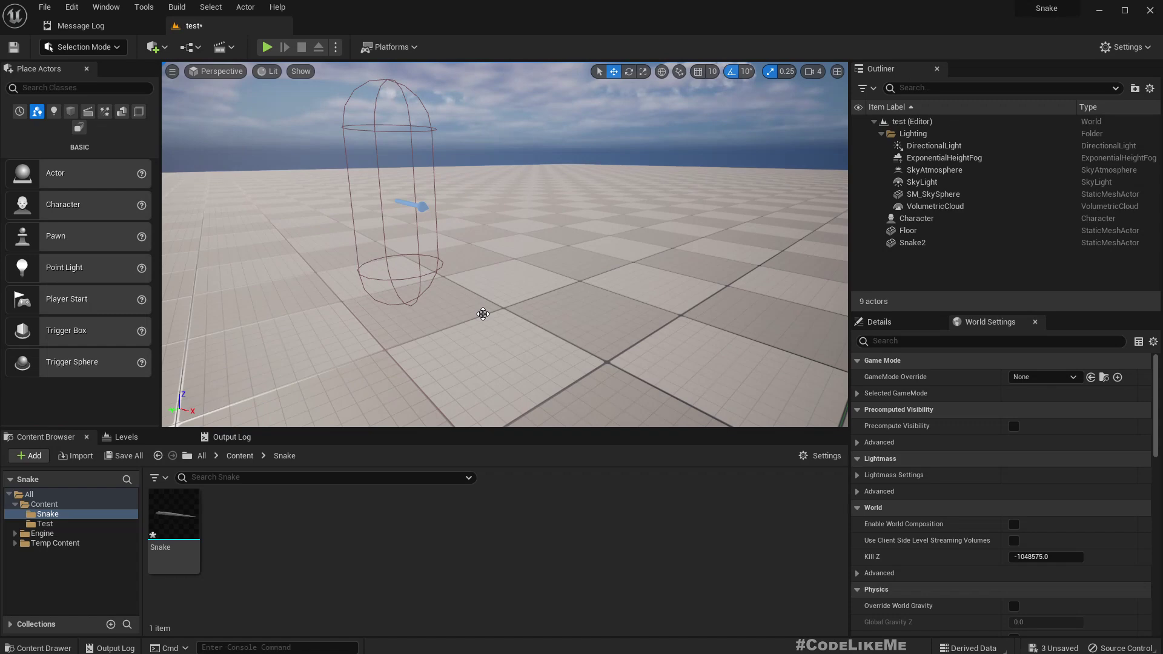
Step: Place the imported Snake static mesh in the test level and view it at full length
{"action": "left_click_drag", "start_coordinate": [174, 520], "coordinate": [474, 337]}
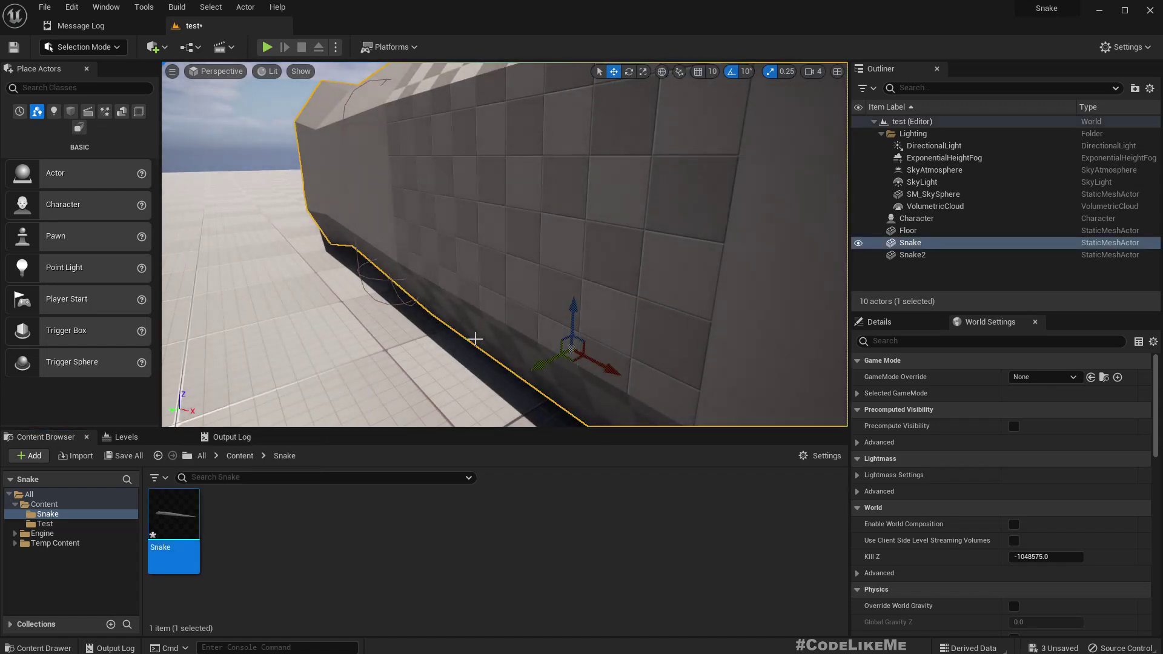
{"action": "key", "text": "s"}
{"action": "mouse_move", "coordinate": [407, 371]}
{"action": "right_mouse_down"}
{"action": "mouse_move", "coordinate": [412, 399]}
{"action": "mouse_move", "coordinate": [388, 405]}
{"action": "mouse_move", "coordinate": [460, 387]}
{"action": "mouse_move", "coordinate": [406, 371]}
{"action": "right_mouse_up"}
{"action": "key", "text": "a"}
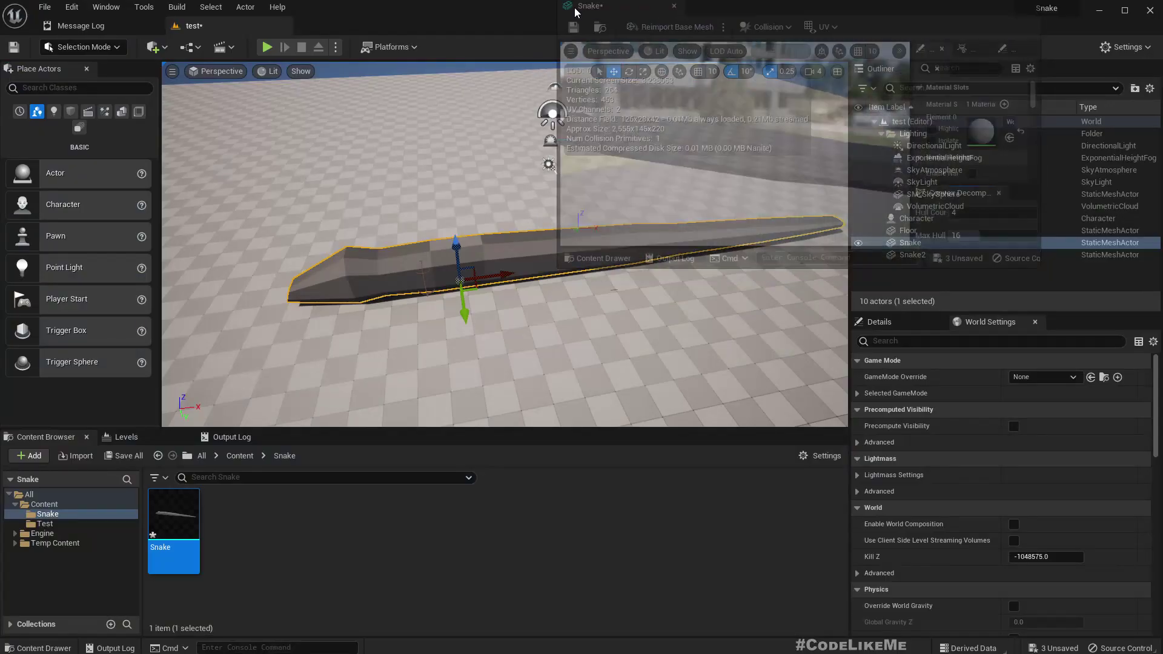
Step: Reimport the Snake mesh with an import rotation of 180 about Z and uniform scale 0.01, and check it in the test level
{"action": "scroll", "coordinate": [968, 390], "scroll_direction": "down", "scroll_amount": 10}
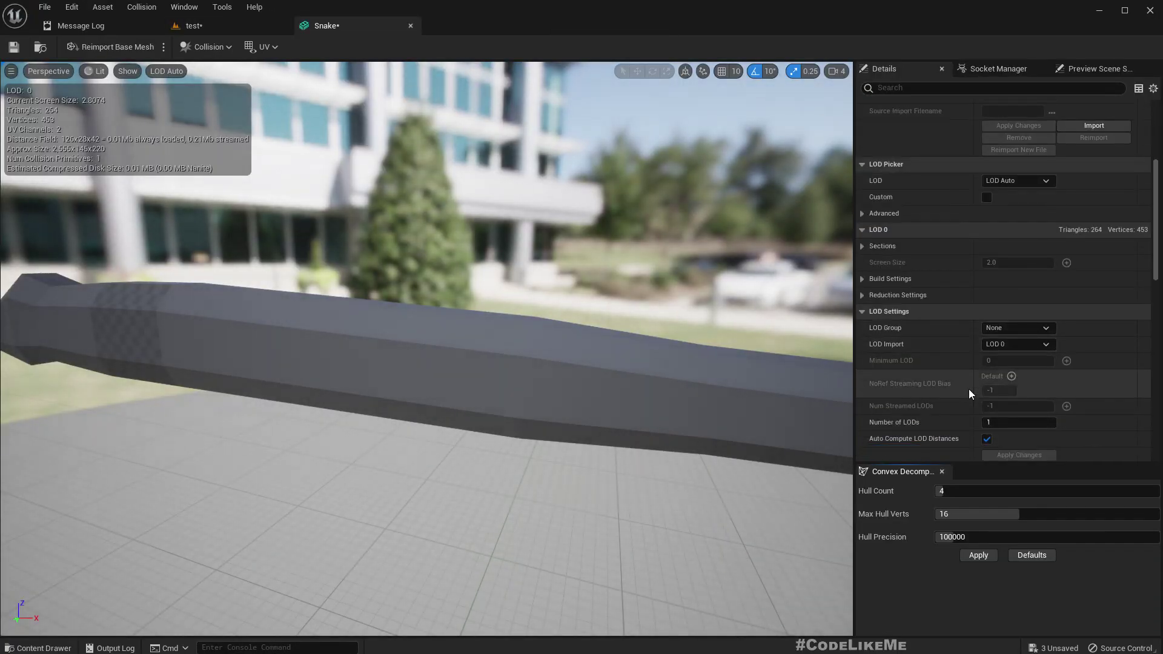
{"action": "scroll", "coordinate": [970, 391], "scroll_direction": "down", "scroll_amount": 10}
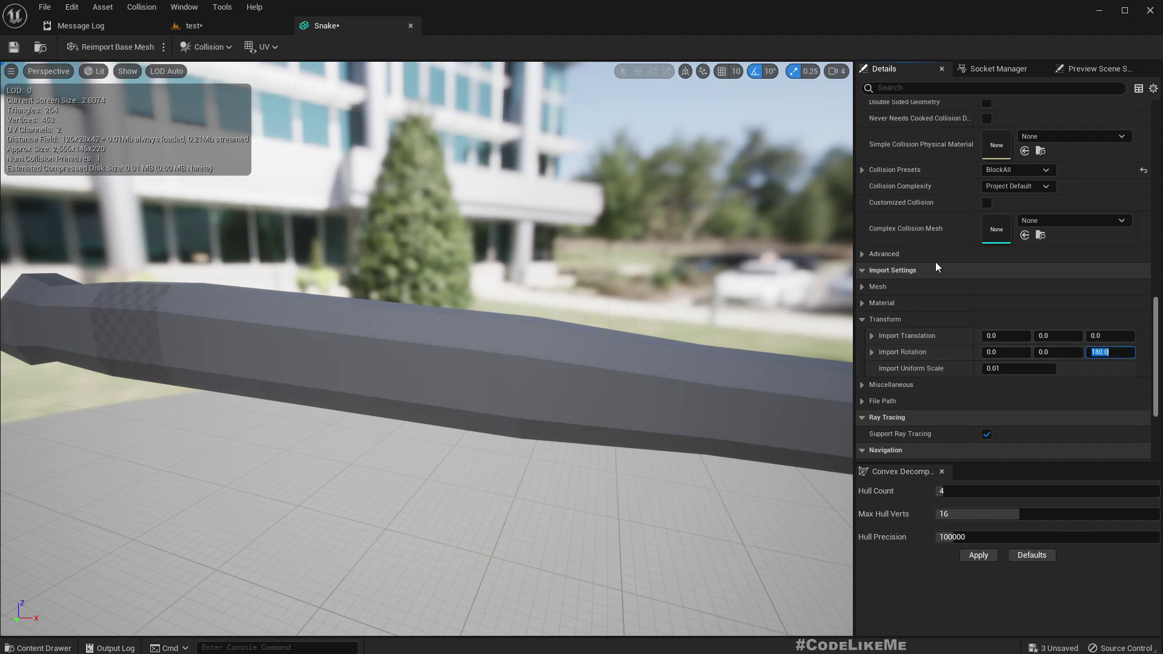
{"action": "scroll", "coordinate": [355, 213], "scroll_direction": "down", "scroll_amount": 2}
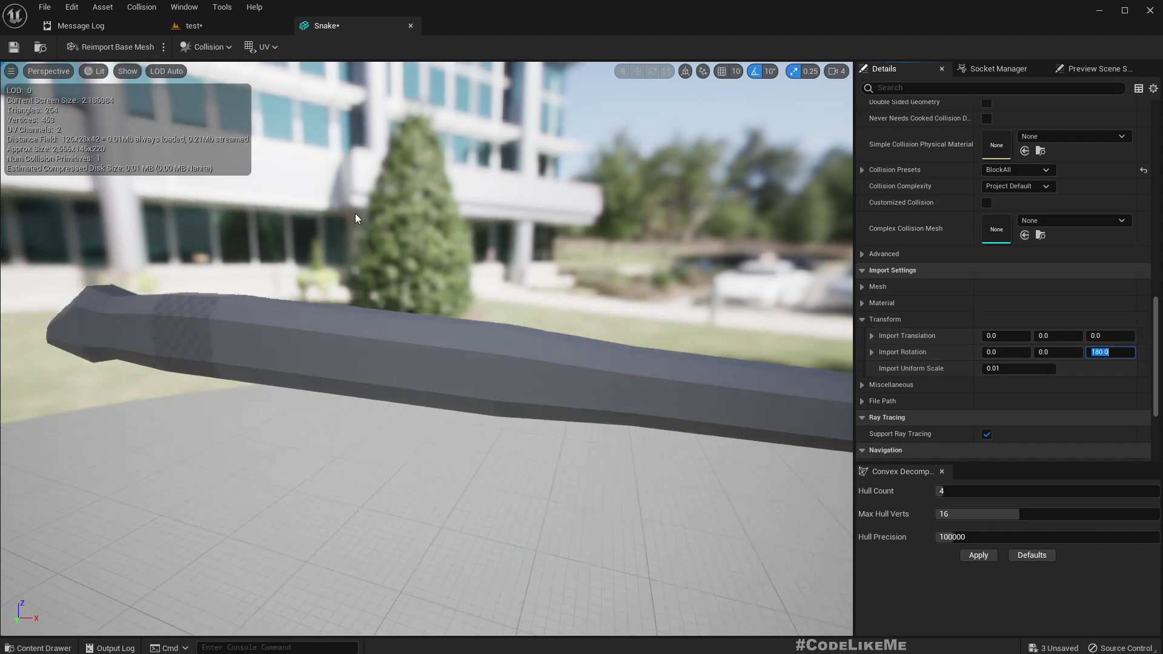
{"action": "middle_click_drag", "start_coordinate": [355, 213], "coordinate": [387, 247]}
{"action": "left_click_drag", "start_coordinate": [315, 146], "coordinate": [357, 214]}
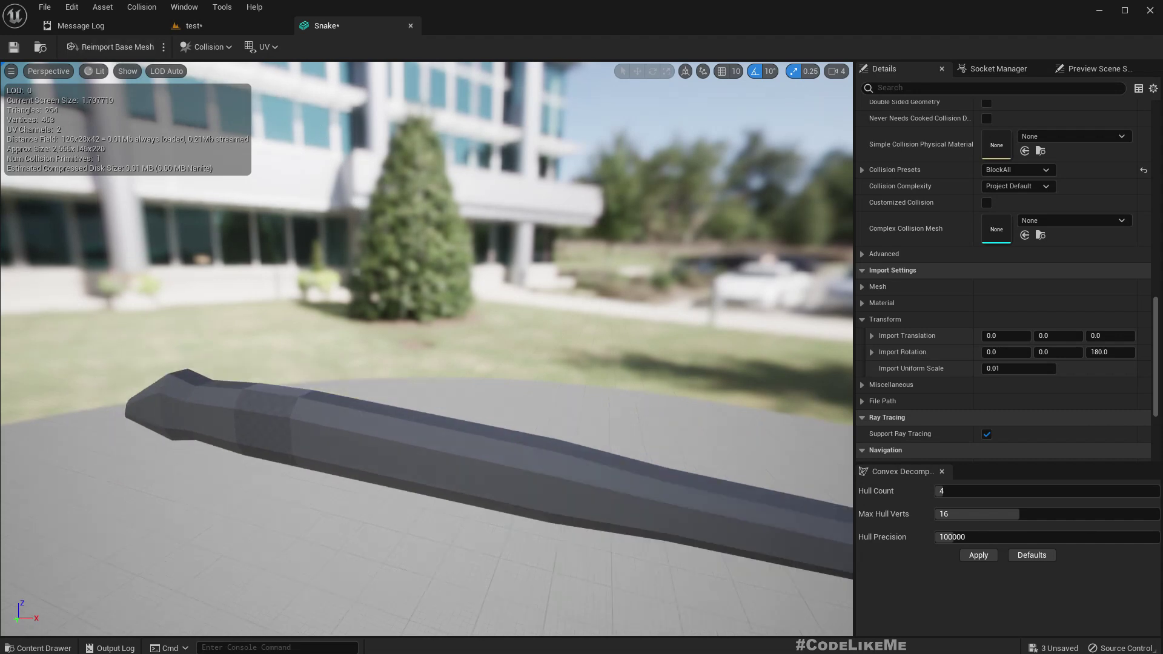
{"action": "left_click", "coordinate": [123, 49]}
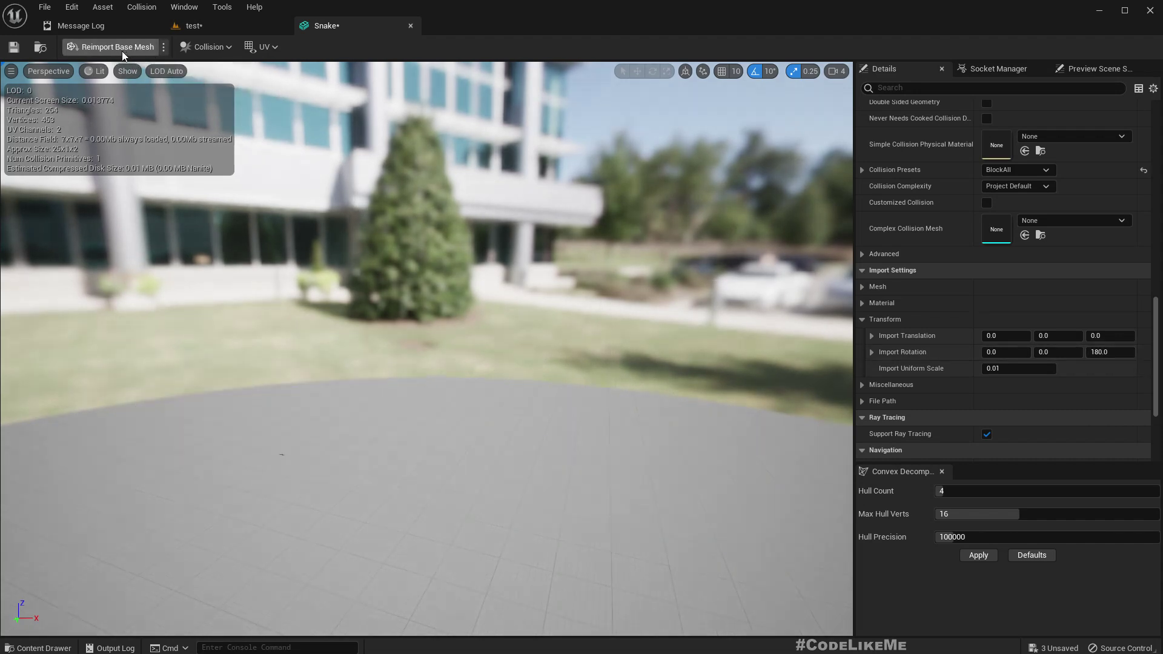
{"action": "left_click", "coordinate": [187, 25]}
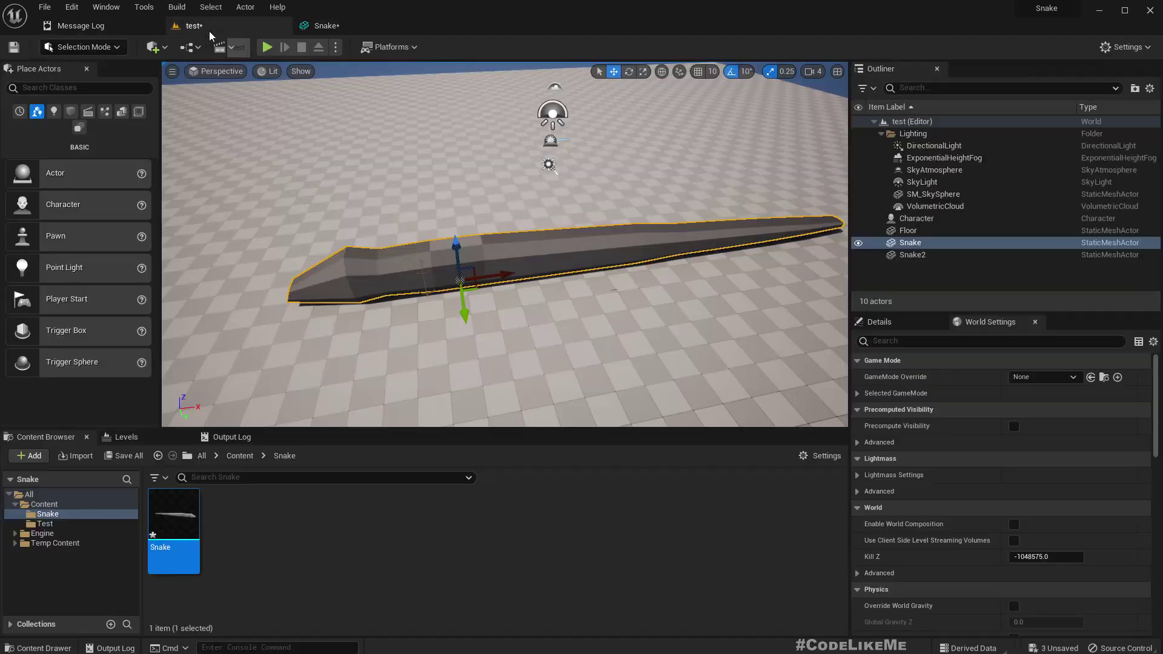
{"action": "key", "text": "f"}
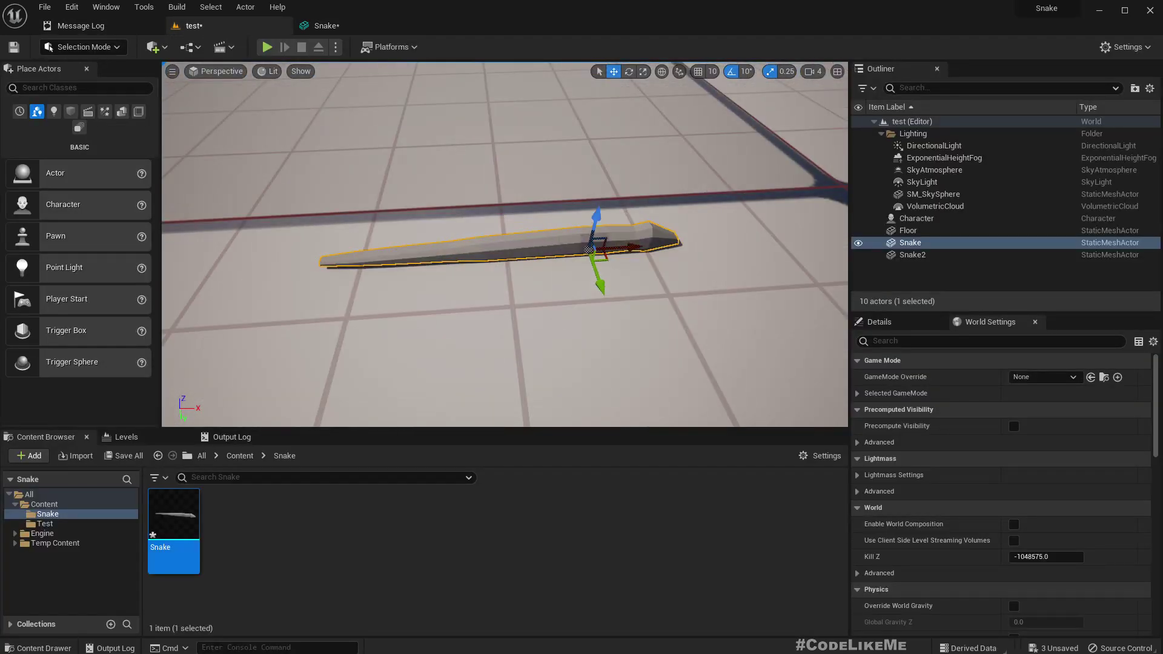
{"action": "right_click_drag", "start_coordinate": [525, 245], "coordinate": [556, 240]}
Step: Create a material named M_Snake in the Snake folder and open it for editing
{"action": "right_click", "coordinate": [265, 537]}
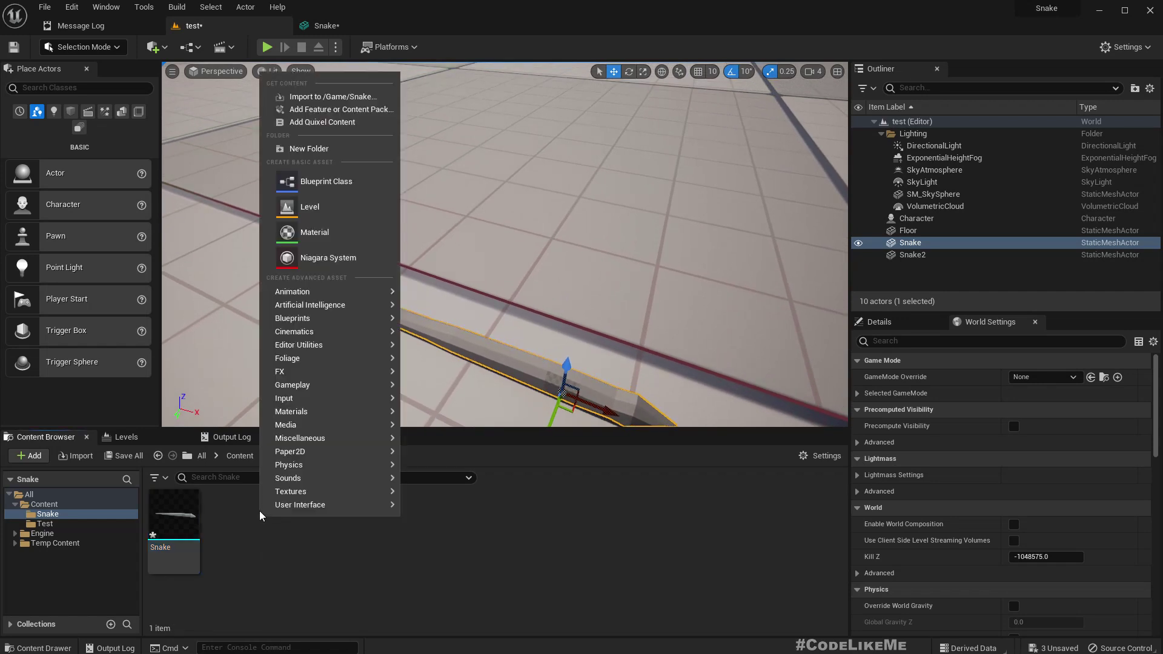
{"action": "left_click", "coordinate": [317, 243]}
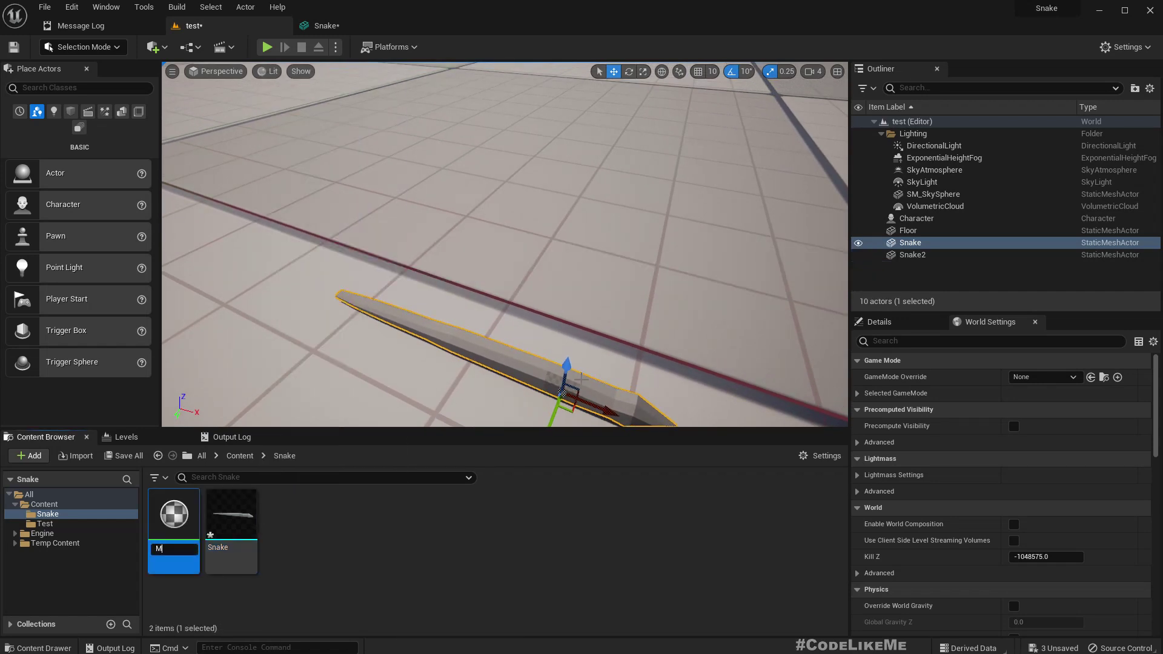
{"action": "type", "text": "M_Snake"}
{"action": "key", "text": "Return"}
{"action": "double_click", "coordinate": [173, 514]}
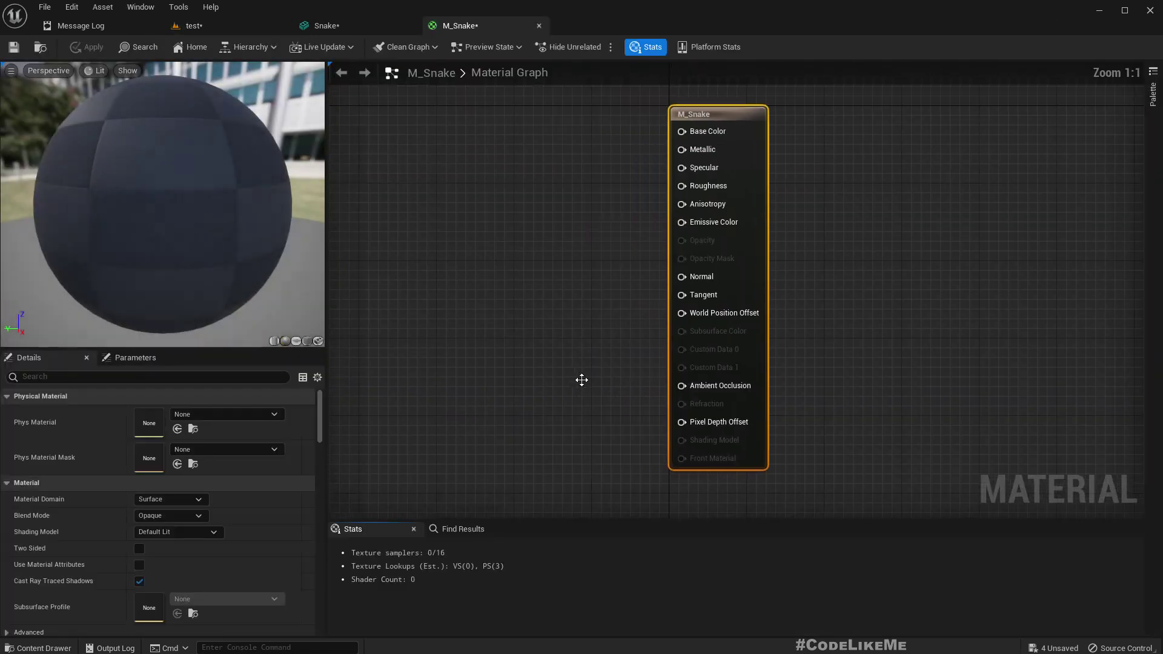
Step: Promote the material's Base Color input to a parameter and place its node well clear of the material output node
{"action": "right_click", "coordinate": [722, 137]}
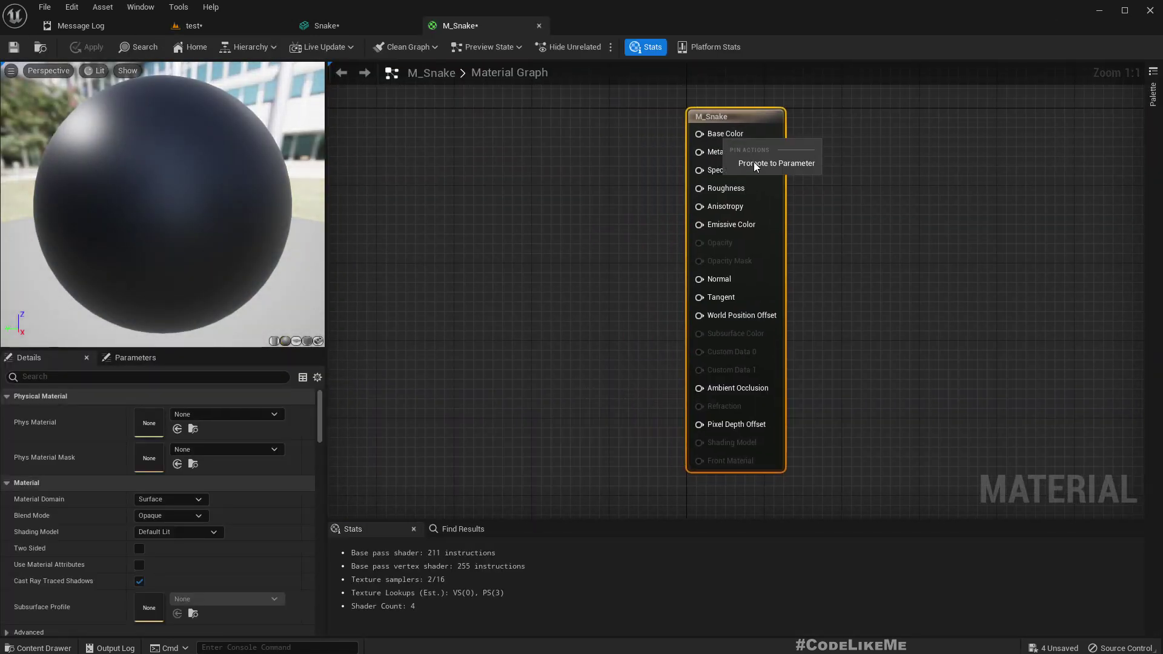
{"action": "left_click", "coordinate": [763, 162]}
{"action": "left_click_drag", "start_coordinate": [636, 132], "coordinate": [443, 140]}
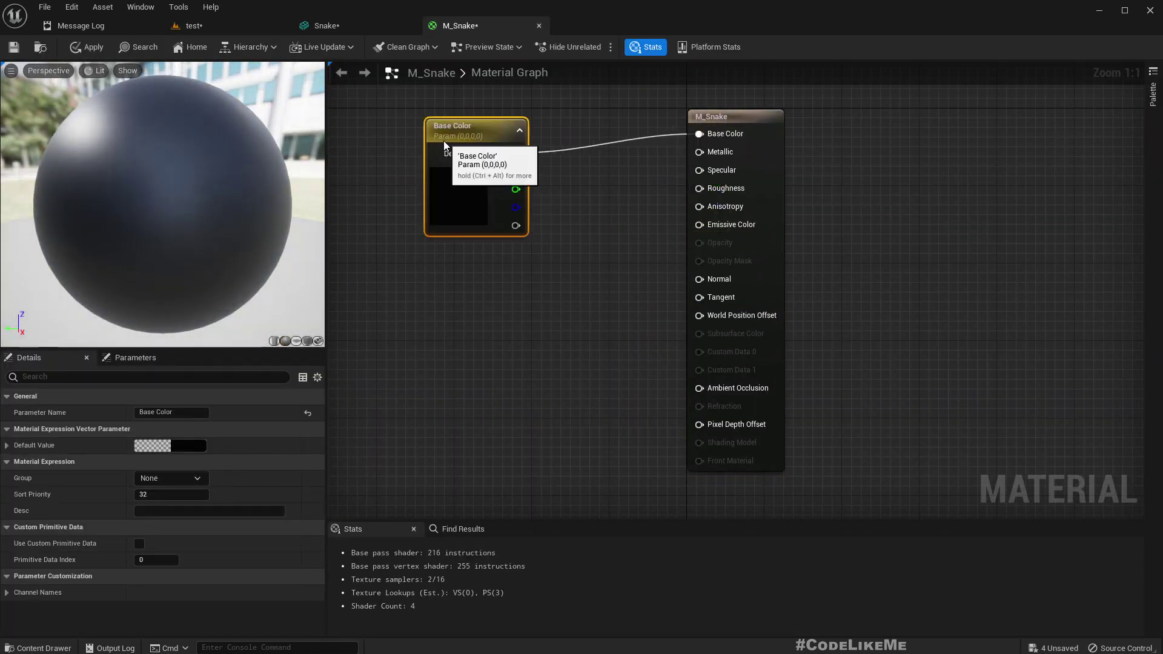
Step: Set the Base Color parameter's default to pure red with an R value of 1, and apply the material
{"action": "left_click", "coordinate": [175, 449]}
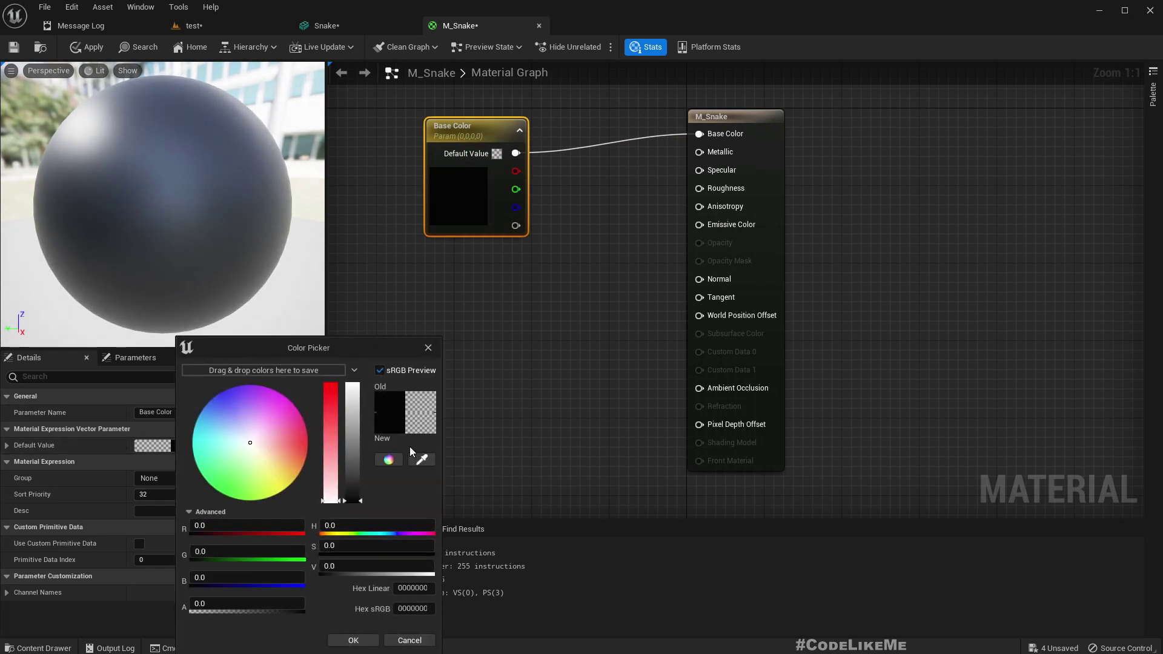
{"action": "left_click", "coordinate": [219, 529]}
{"action": "type", "text": "1"}
{"action": "key", "text": "Return"}
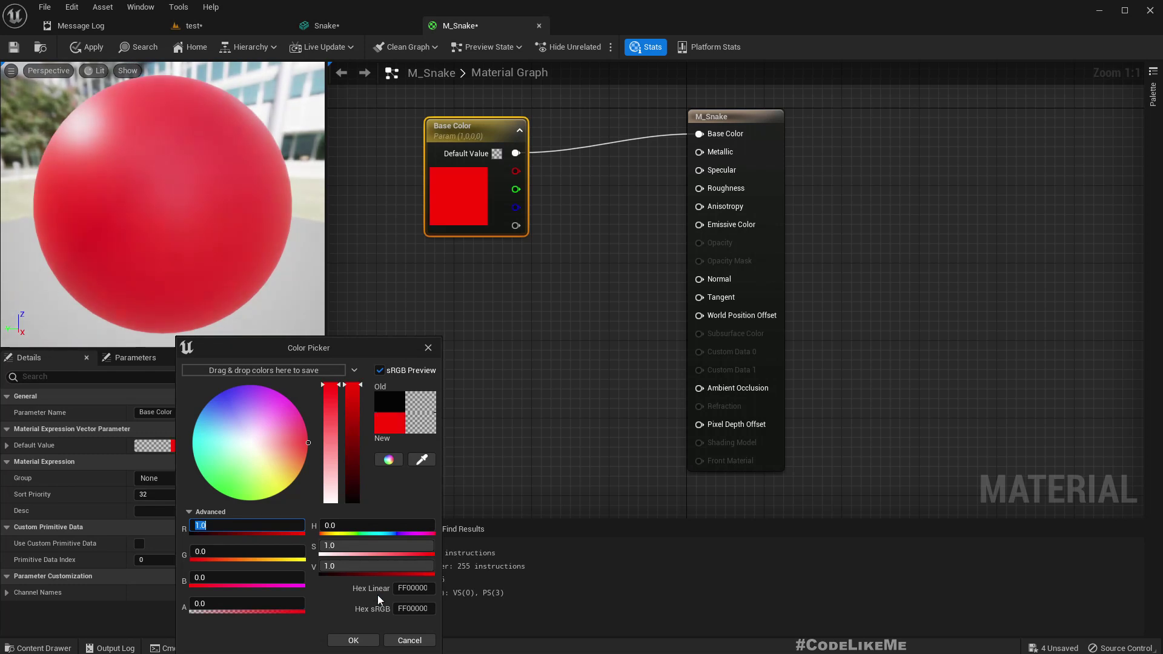
{"action": "left_click", "coordinate": [355, 642]}
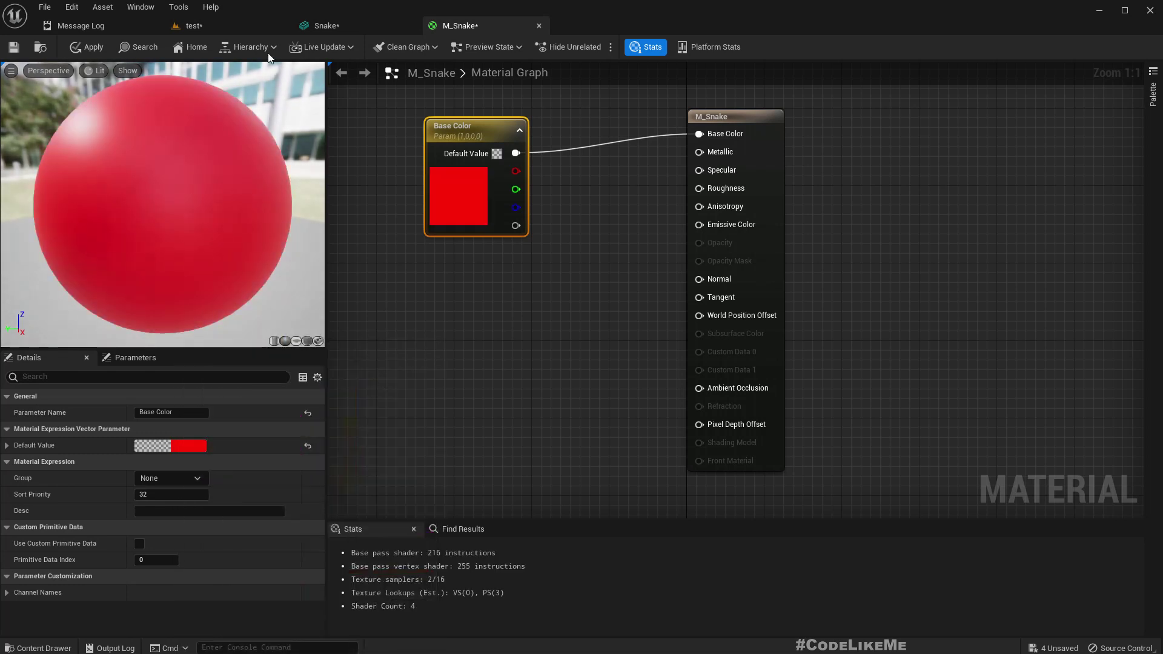
{"action": "left_click", "coordinate": [88, 48]}
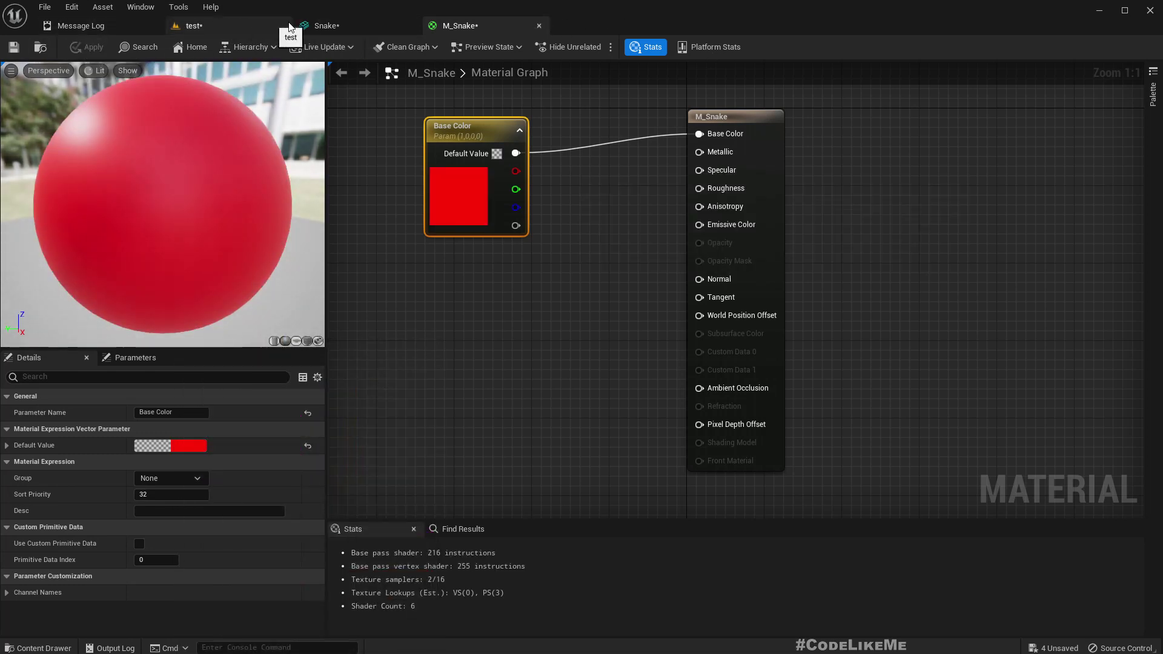
Step: Assign M_Snake to the Snake mesh's Element 0 material slot, close the mesh editor, and view the snake in the level
{"action": "left_click", "coordinate": [321, 26]}
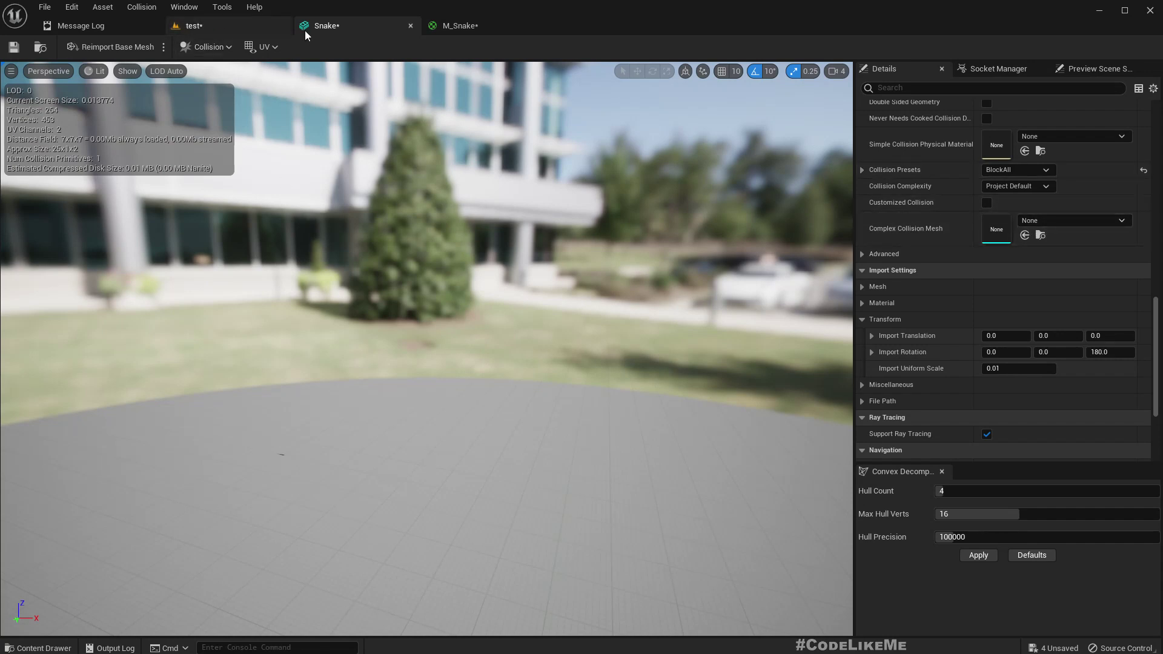
{"action": "left_click", "coordinate": [456, 26]}
{"action": "left_click", "coordinate": [45, 50]}
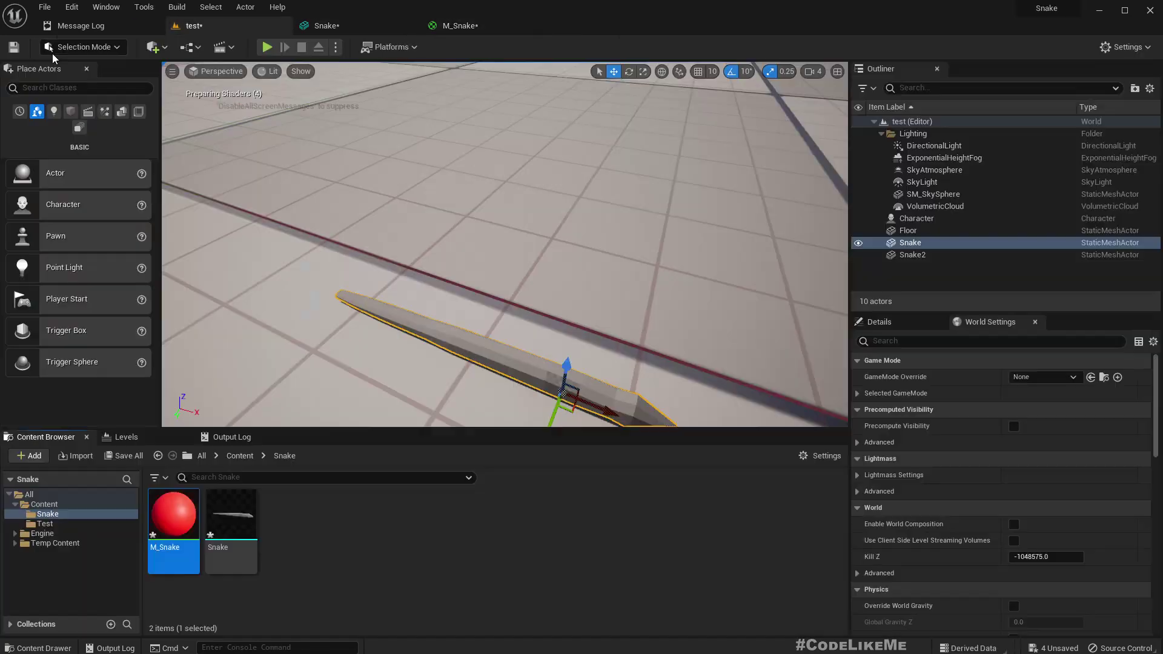
{"action": "left_click", "coordinate": [347, 27]}
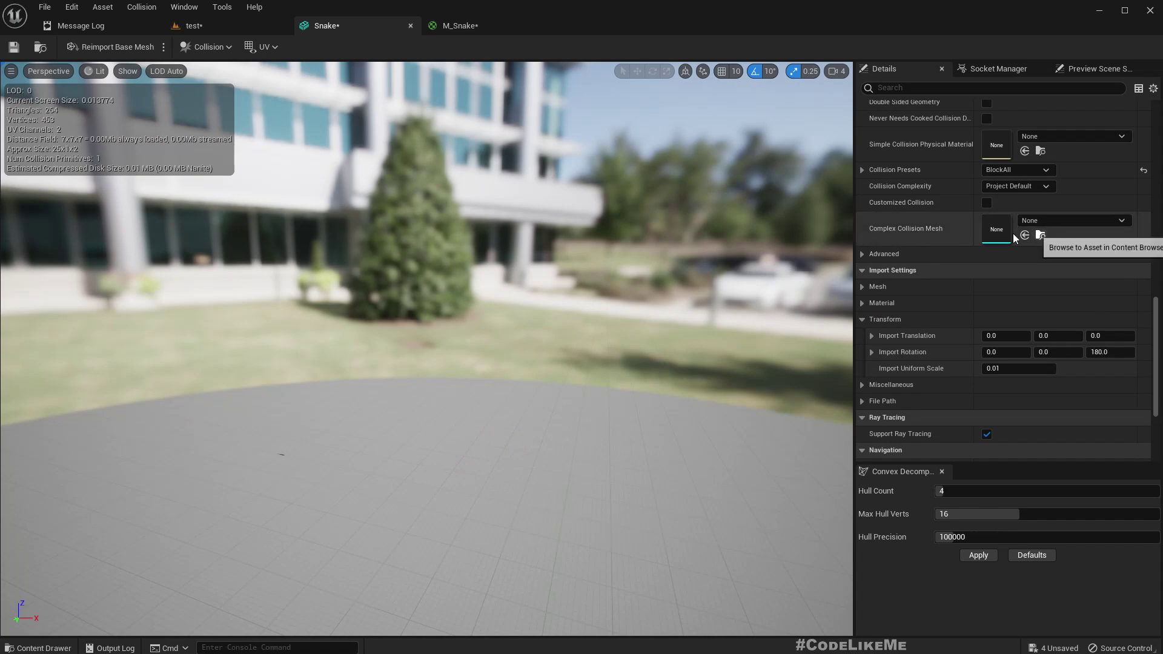
{"action": "scroll", "coordinate": [1059, 273], "scroll_direction": "up", "scroll_amount": 10}
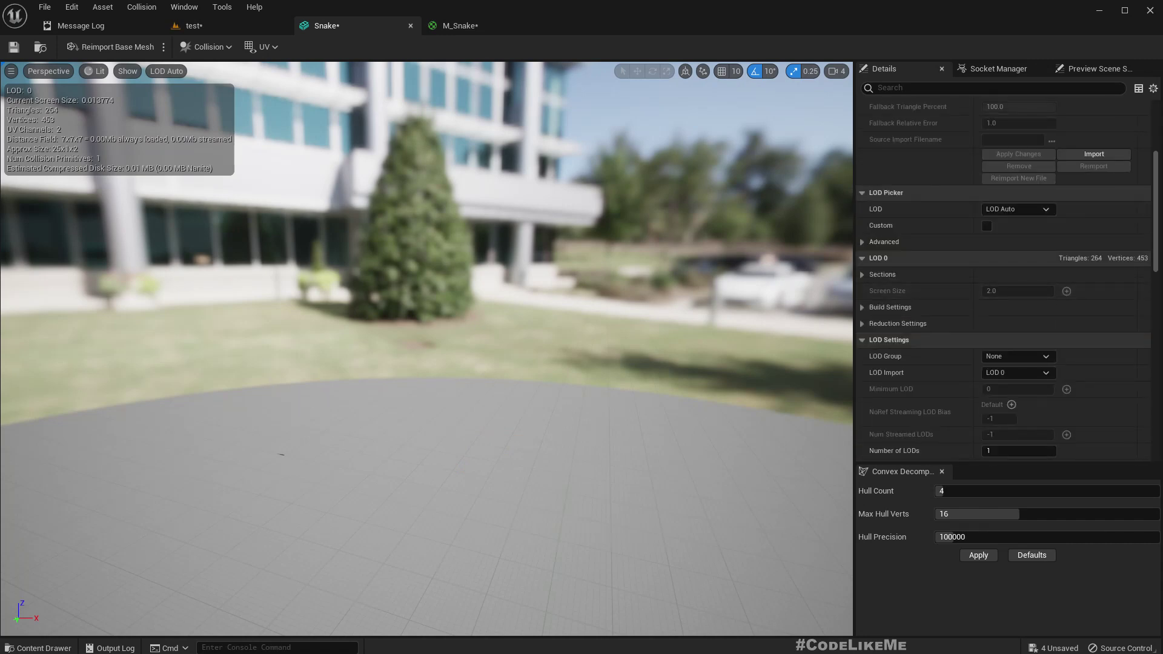
{"action": "right_click_drag", "start_coordinate": [426, 349], "coordinate": [370, 303]}
{"action": "scroll", "coordinate": [1011, 242], "scroll_direction": "up", "scroll_amount": 5}
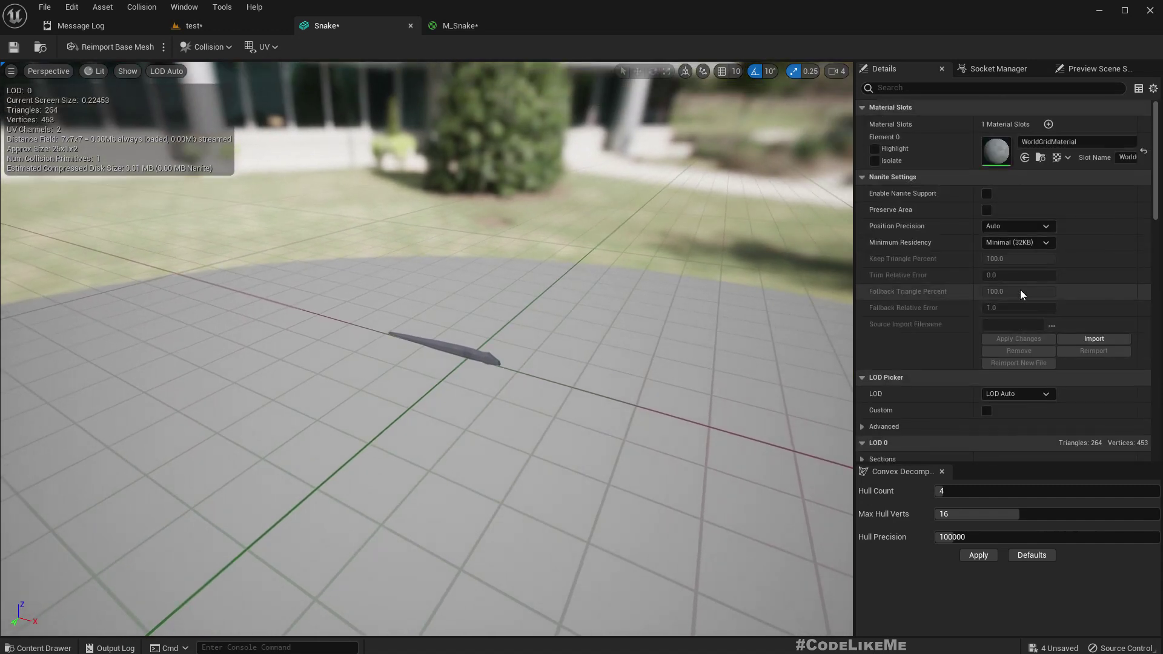
{"action": "left_click", "coordinate": [1022, 158]}
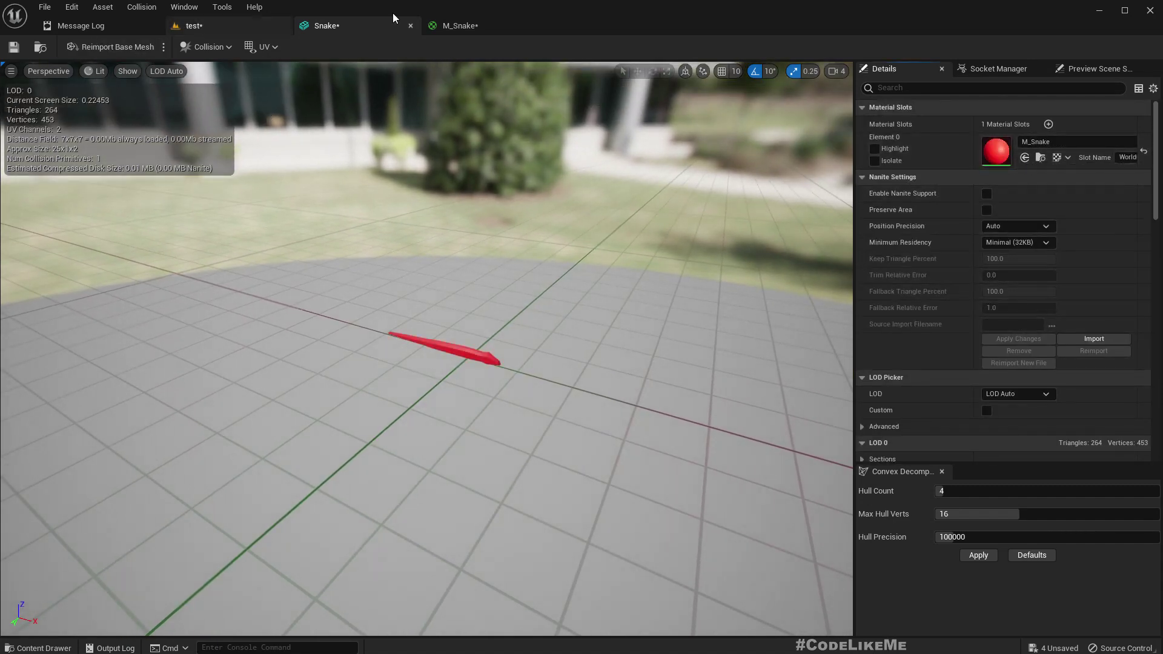
{"action": "left_click", "coordinate": [411, 25]}
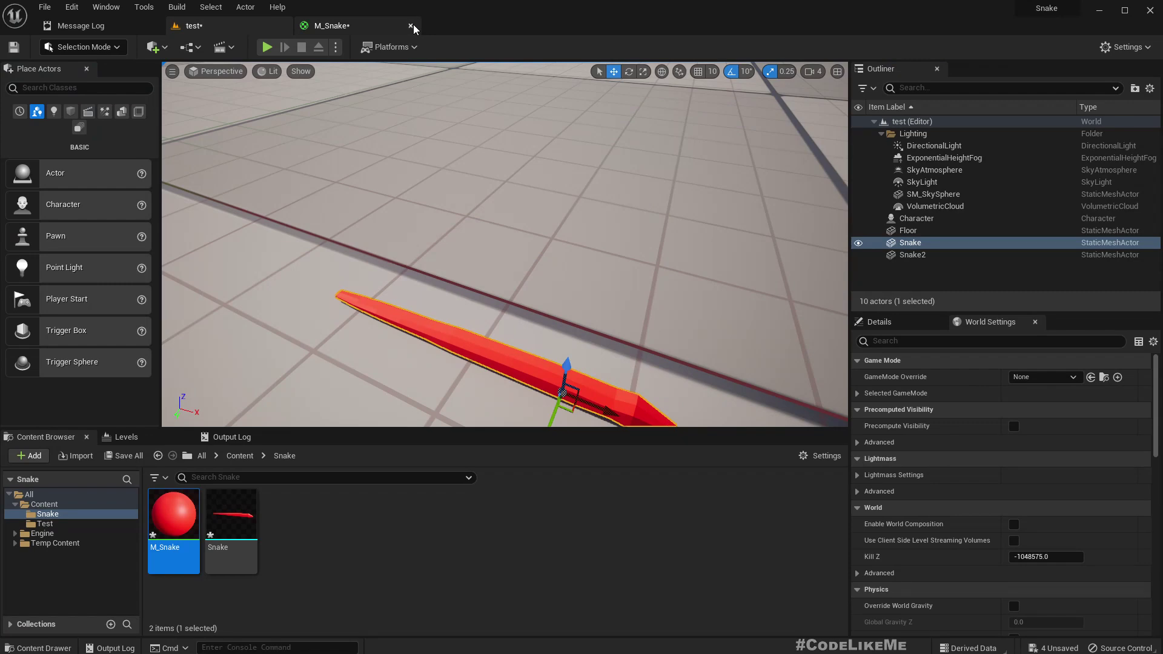
{"action": "mouse_move", "coordinate": [460, 122]}
{"action": "right_mouse_down"}
{"action": "mouse_move", "coordinate": [475, 76]}
{"action": "mouse_move", "coordinate": [424, 139]}
{"action": "mouse_move", "coordinate": [446, 97]}
{"action": "mouse_move", "coordinate": [470, 140]}
{"action": "right_mouse_up"}
{"action": "left_click", "coordinate": [470, 141]}
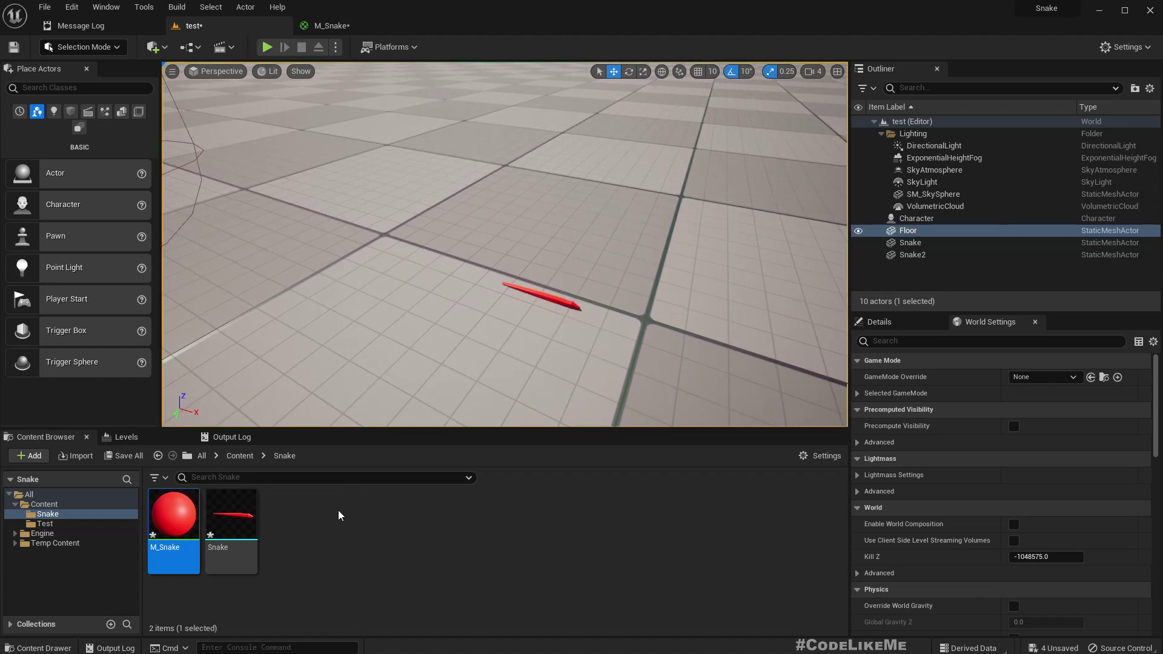
Step: Create a Niagara system in the Snake folder from selected emitters, adding the Fountain template
{"action": "right_click", "coordinate": [321, 525]}
{"action": "left_click", "coordinate": [394, 266]}
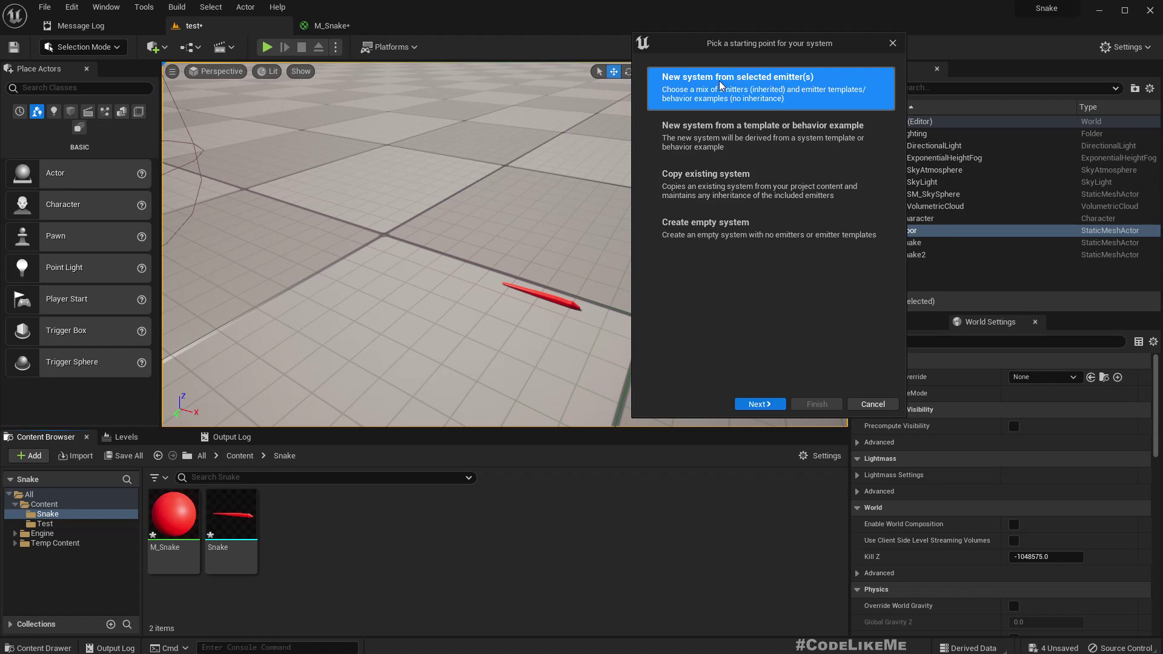
{"action": "left_click", "coordinate": [759, 404]}
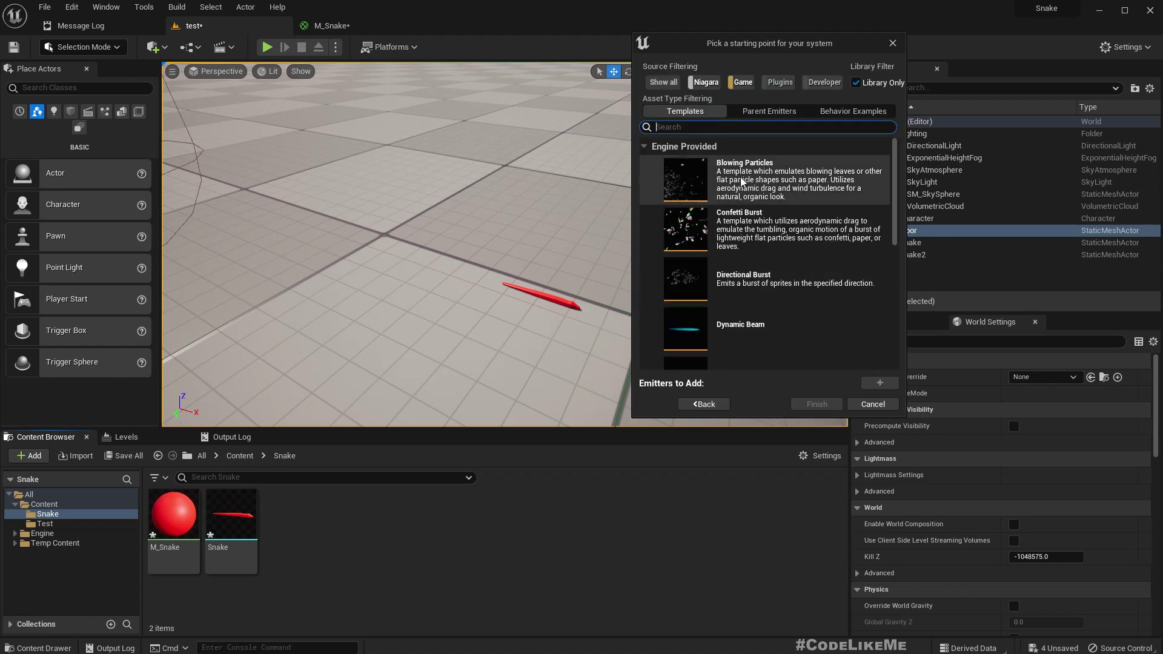
{"action": "scroll", "coordinate": [766, 324], "scroll_direction": "down", "scroll_amount": 2}
{"action": "scroll", "coordinate": [766, 324], "scroll_direction": "down", "scroll_amount": 3}
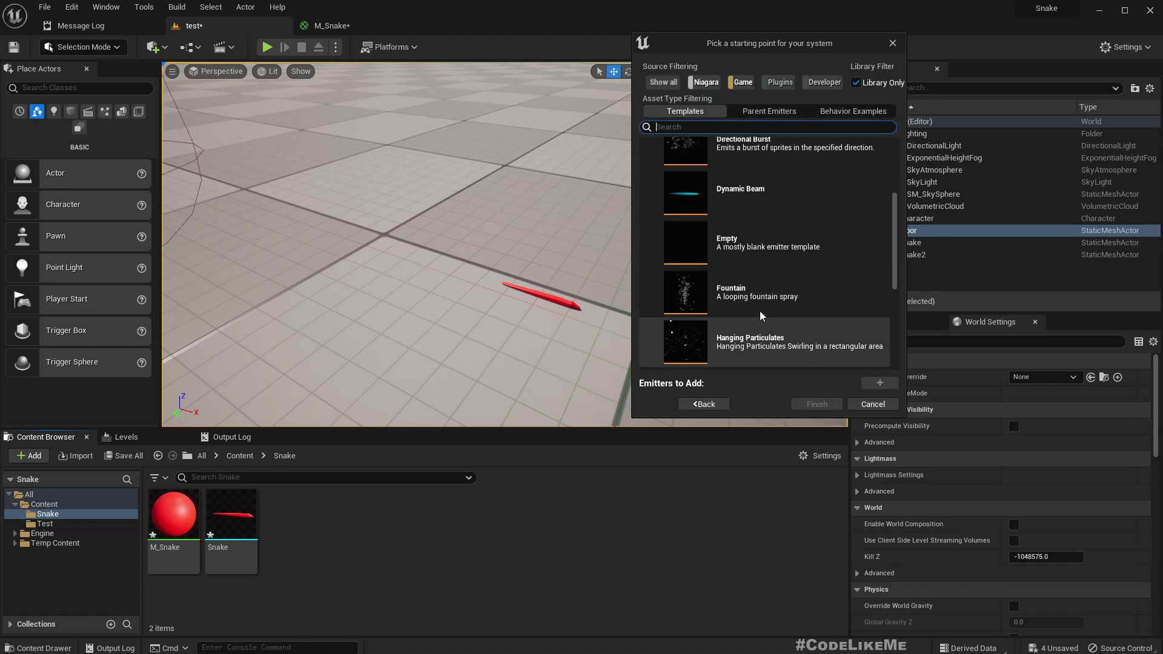
{"action": "left_click", "coordinate": [749, 305]}
{"action": "left_click", "coordinate": [878, 384]}
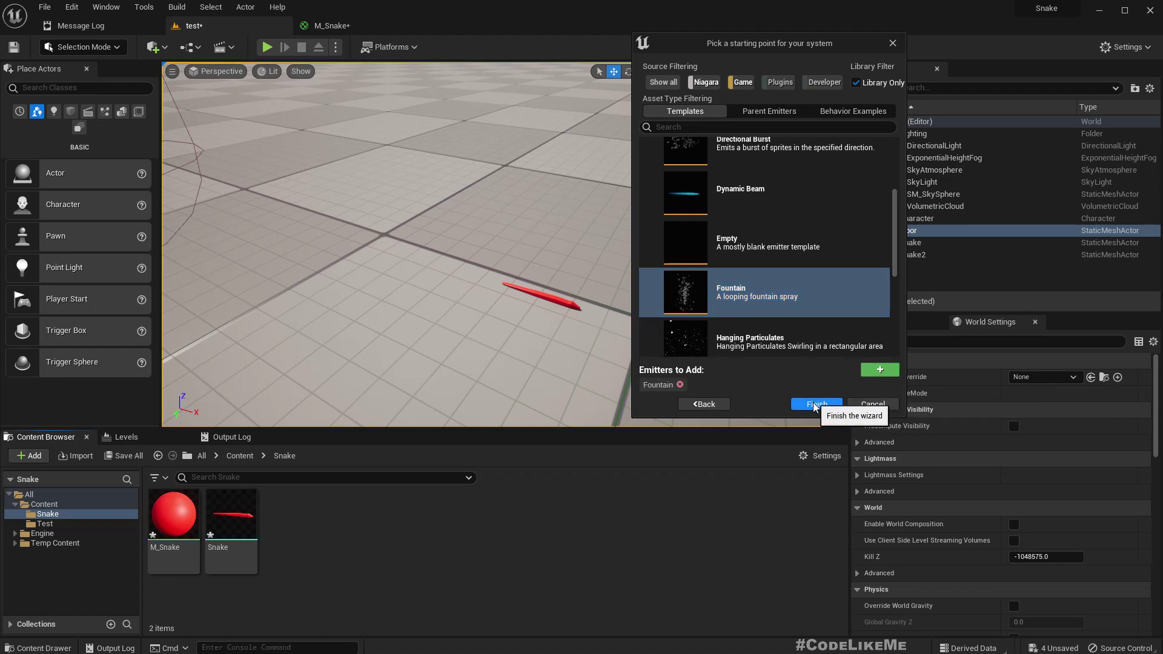
{"action": "left_click", "coordinate": [816, 404]}
Step: Name the new Niagara system NS_Snakes and open it for editing
{"action": "type", "text": "NS_"}
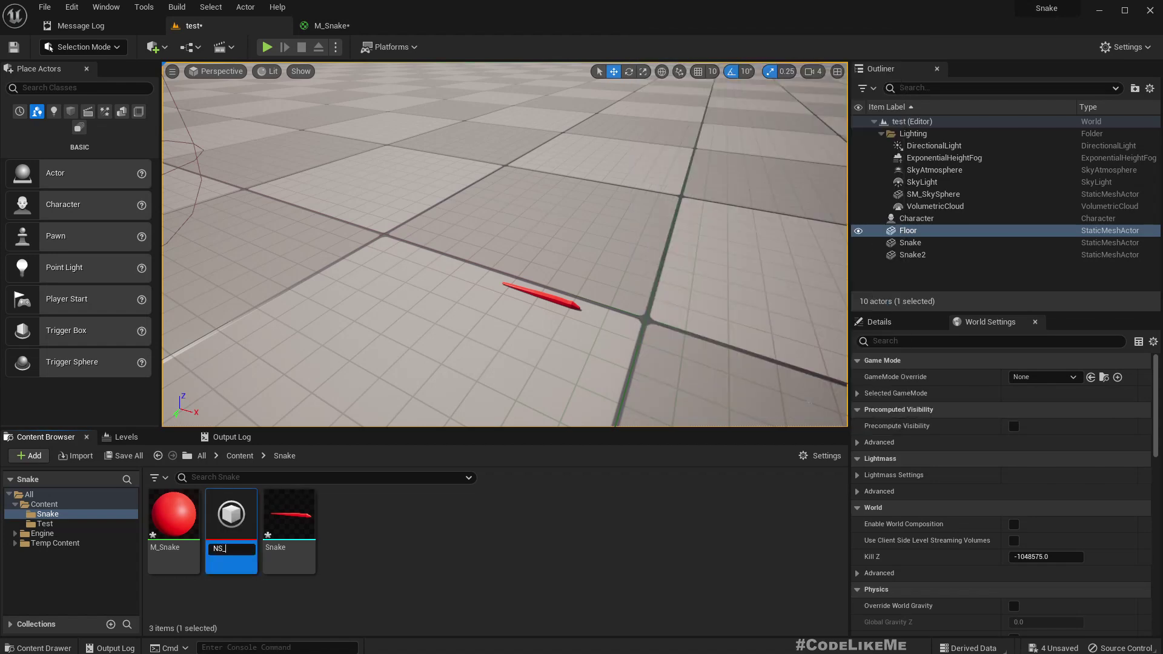
{"action": "type", "text": "Snakes"}
{"action": "key", "text": "Return"}
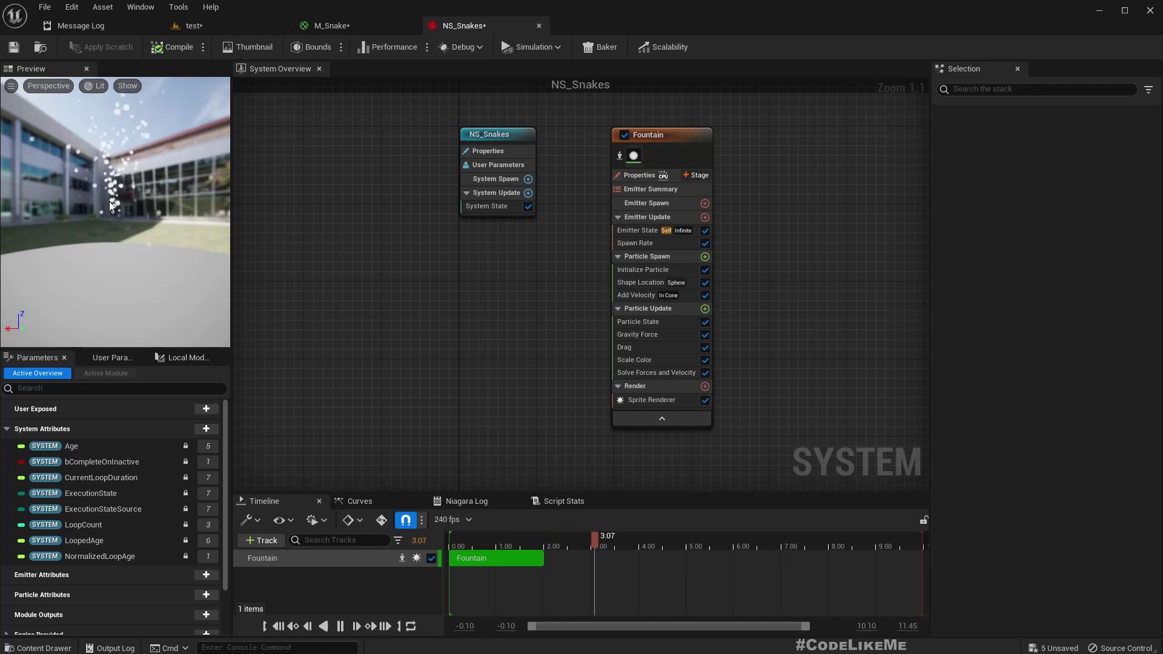
Step: Disable the Fountain emitter's Sprite Renderer and add a Mesh Renderer to its Render group
{"action": "left_click", "coordinate": [699, 402]}
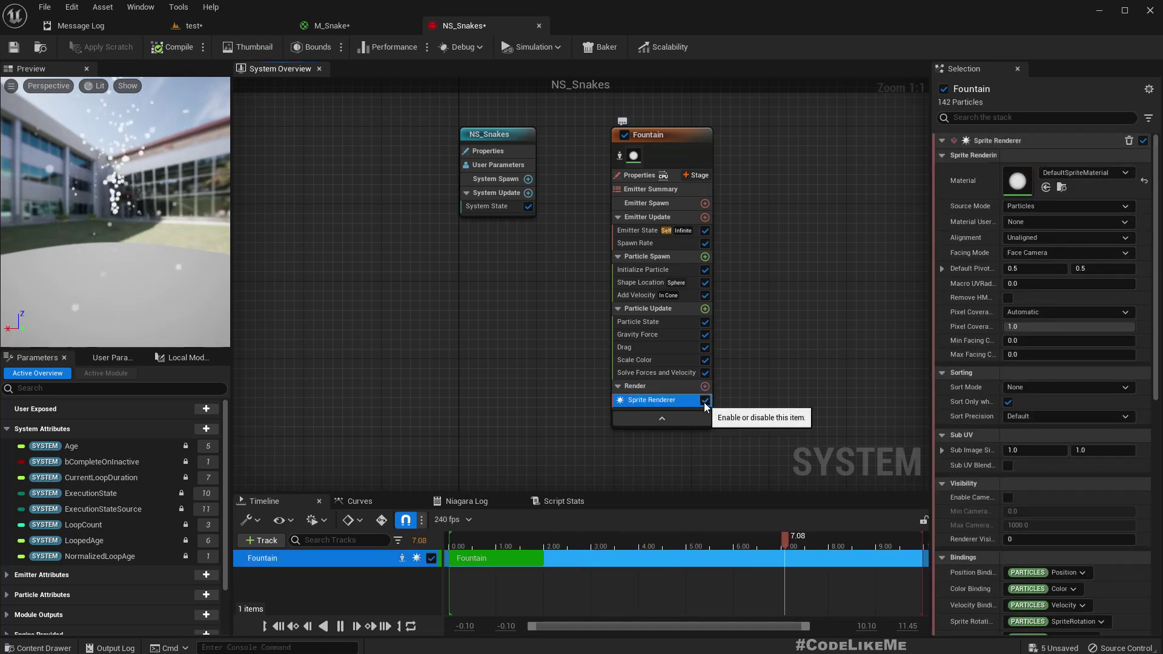
{"action": "left_click", "coordinate": [704, 402]}
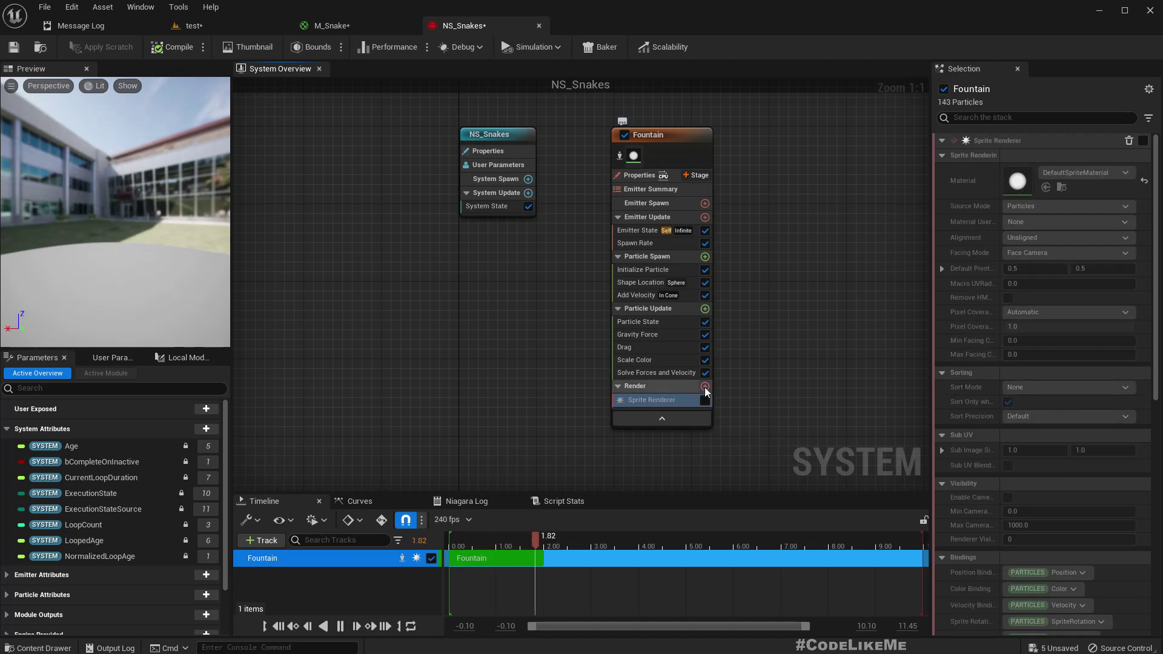
{"action": "left_click", "coordinate": [704, 387]}
{"action": "left_click", "coordinate": [591, 459]}
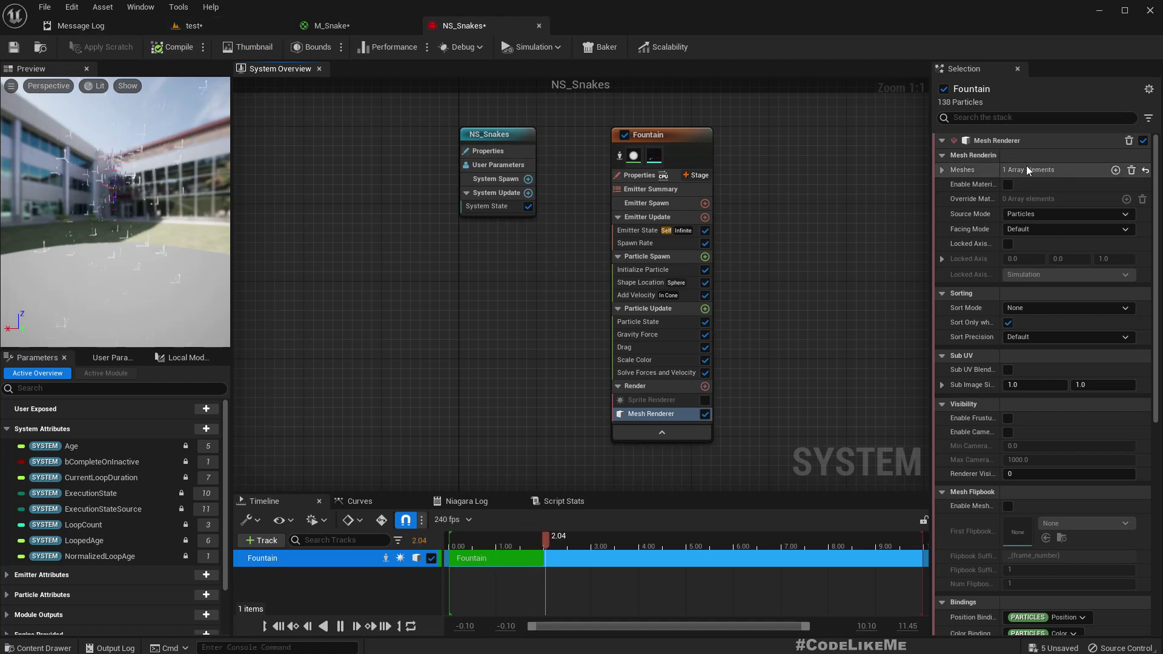
Step: Set the Mesh Renderer's first Meshes element to the Snake static mesh from the Snake folder
{"action": "left_click", "coordinate": [943, 171]}
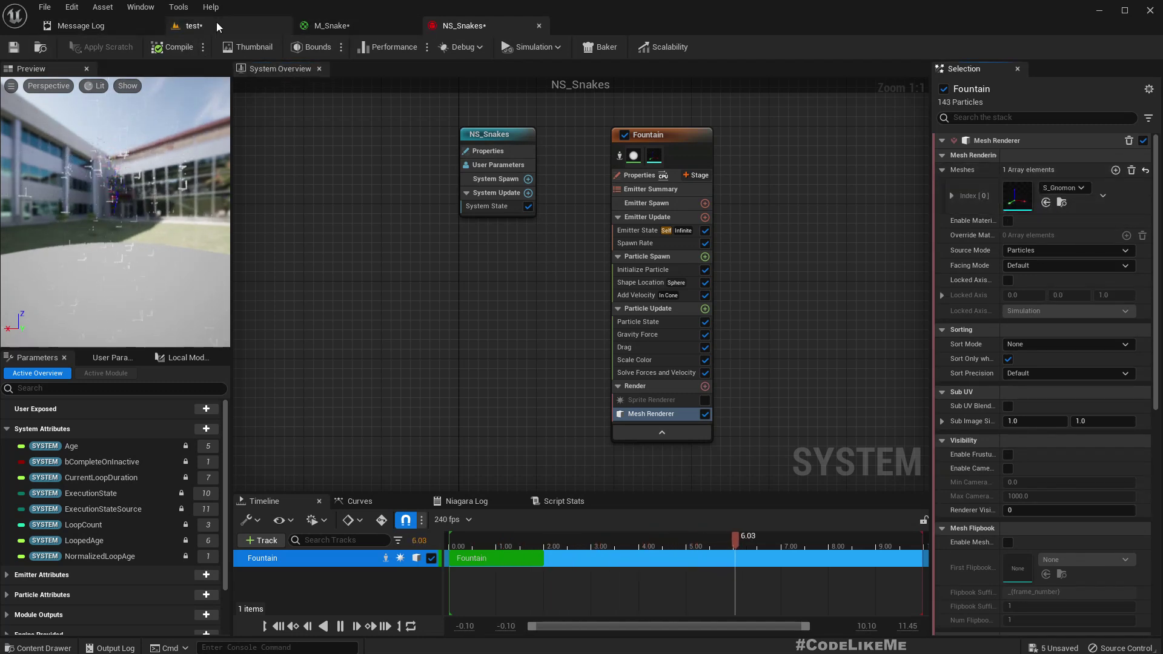
{"action": "left_click", "coordinate": [192, 25]}
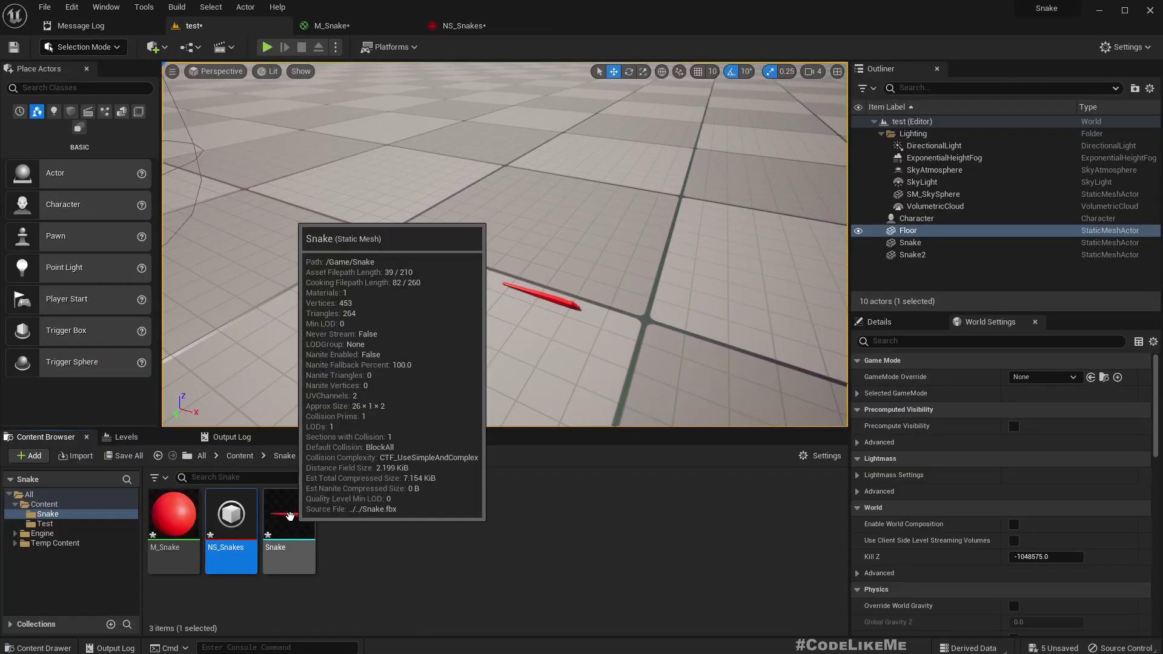
{"action": "left_click", "coordinate": [290, 518]}
{"action": "left_click", "coordinate": [463, 25]}
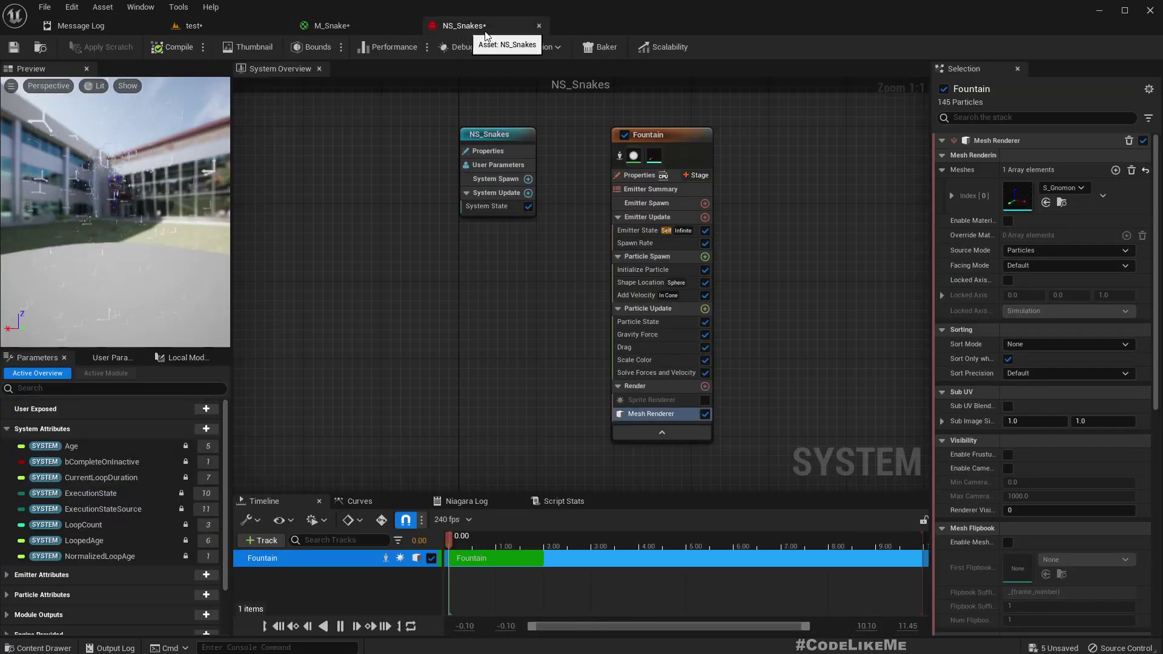
{"action": "left_click", "coordinate": [1049, 203]}
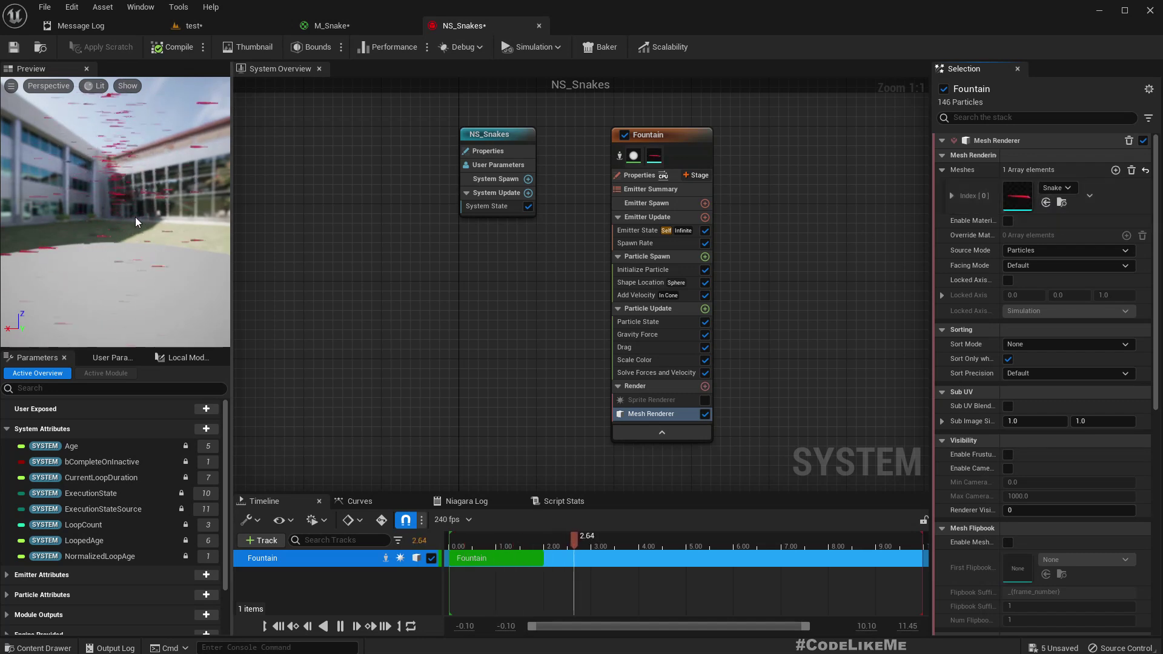
Step: Place NS_Snakes in the test level beside the single Snake mesh and delete that Snake actor
{"action": "left_click", "coordinate": [192, 25]}
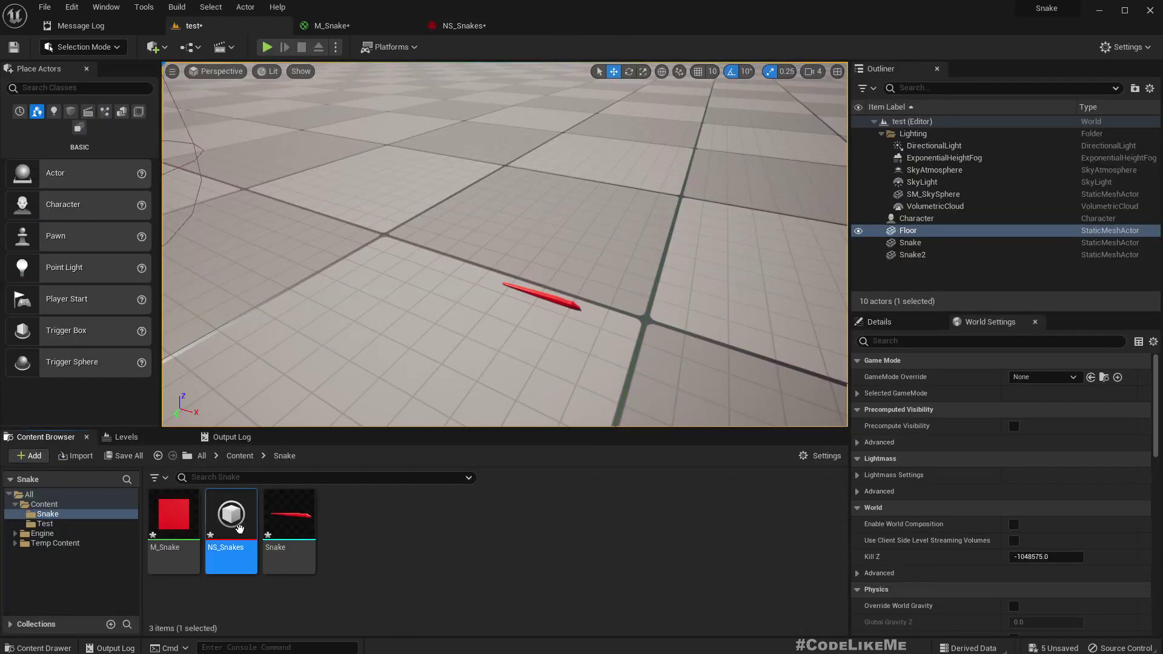
{"action": "left_click_drag", "start_coordinate": [431, 256], "coordinate": [427, 254]}
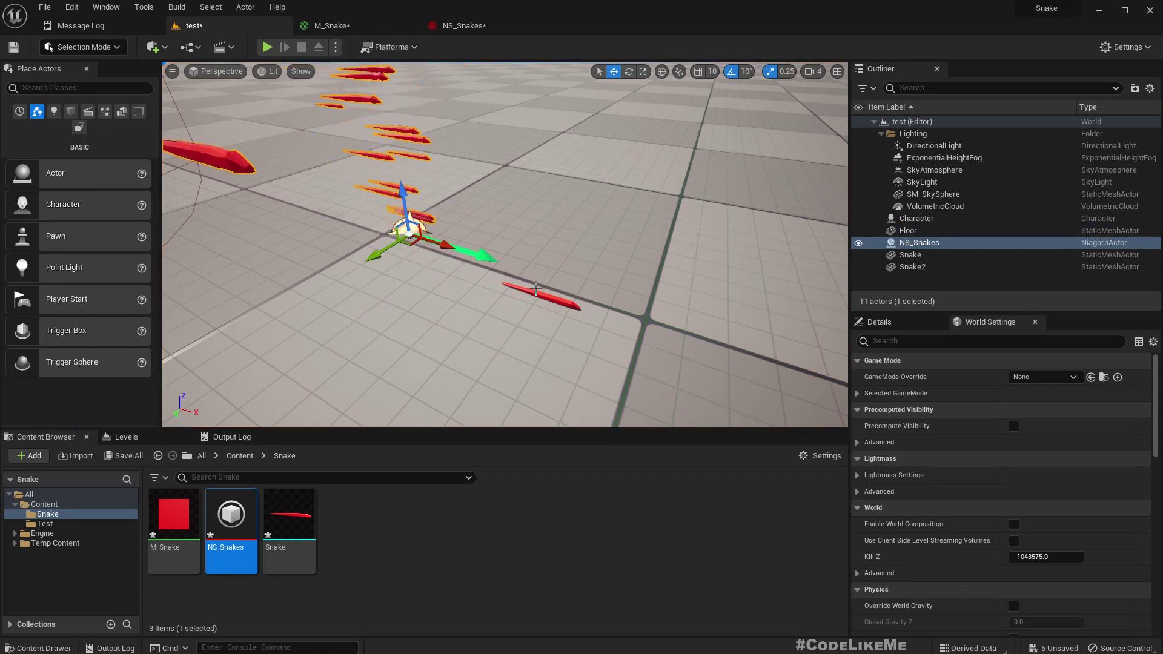
{"action": "left_click", "coordinate": [543, 295]}
{"action": "key", "text": "Delete"}
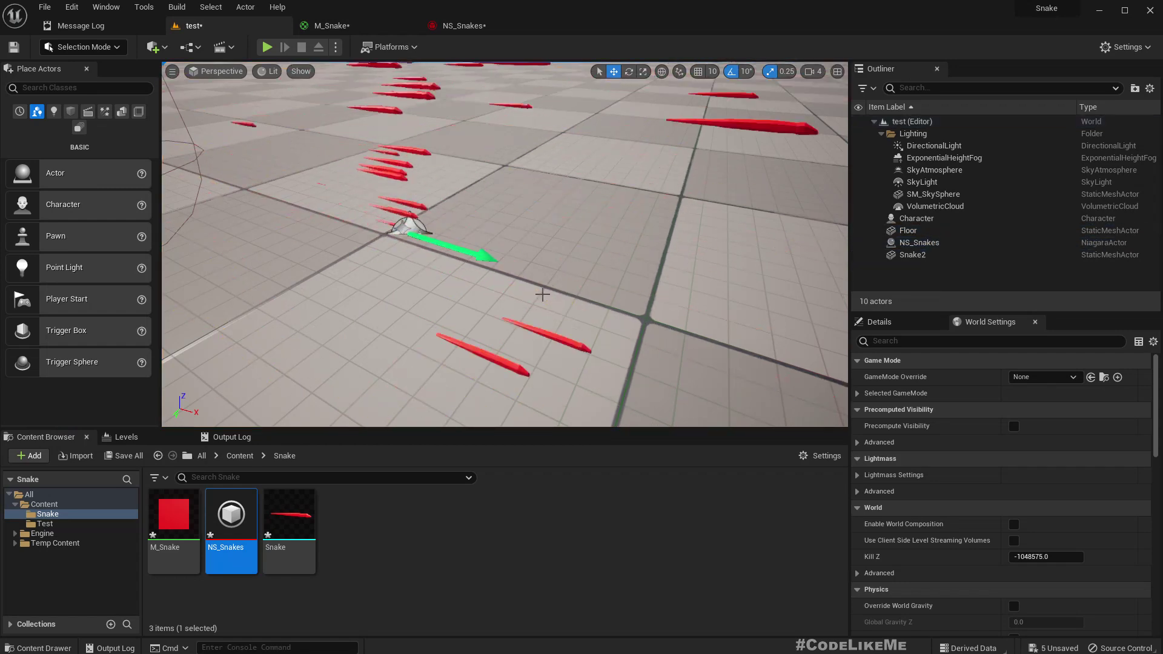
{"action": "mouse_move", "coordinate": [543, 295]}
{"action": "right_mouse_down"}
{"action": "mouse_move", "coordinate": [543, 261]}
{"action": "mouse_move", "coordinate": [543, 276]}
{"action": "mouse_move", "coordinate": [573, 267]}
{"action": "mouse_move", "coordinate": [537, 278]}
{"action": "right_mouse_up"}
{"action": "key", "text": "s"}
{"action": "key", "text": "w"}
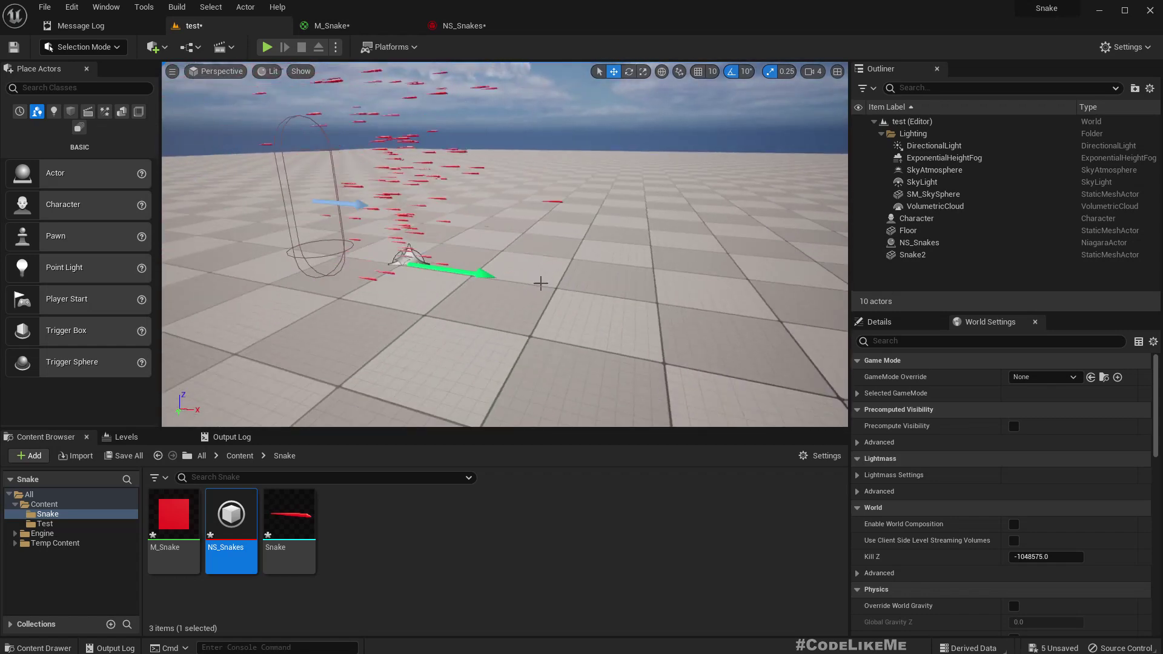
Step: Disable the Add Velocity module in the Fountain emitter's Particle Spawn group
{"action": "left_click", "coordinate": [470, 26]}
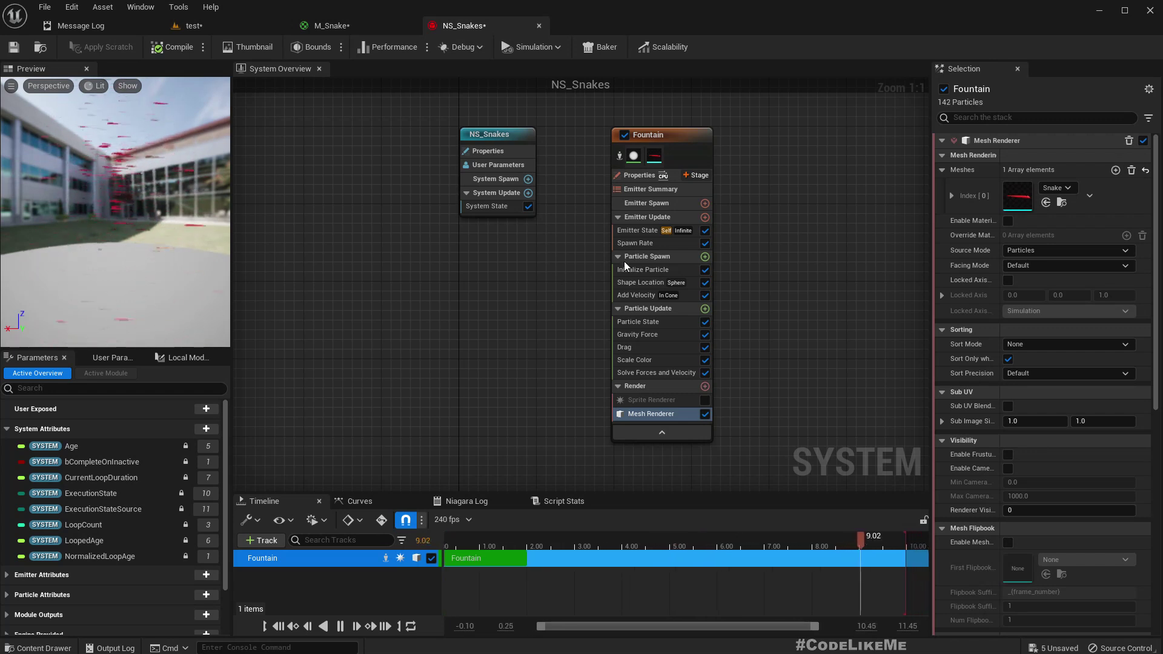
{"action": "left_click", "coordinate": [629, 299]}
{"action": "right_click_drag", "start_coordinate": [805, 292], "coordinate": [646, 272]}
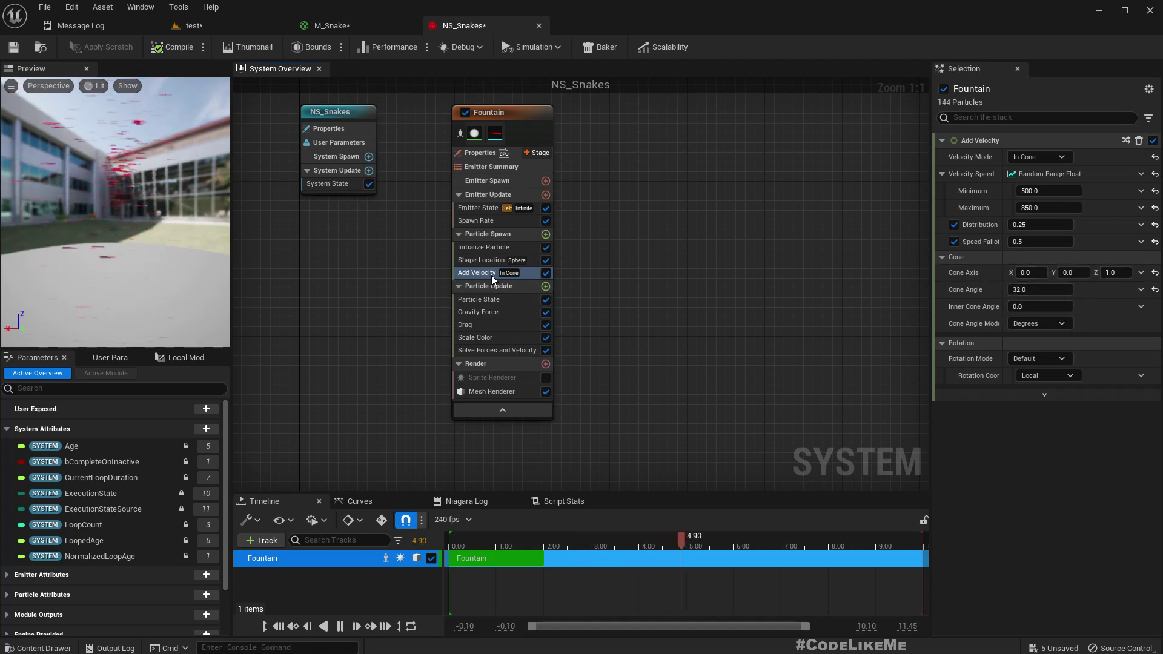
{"action": "left_click", "coordinate": [546, 272]}
{"action": "left_click", "coordinate": [545, 285]}
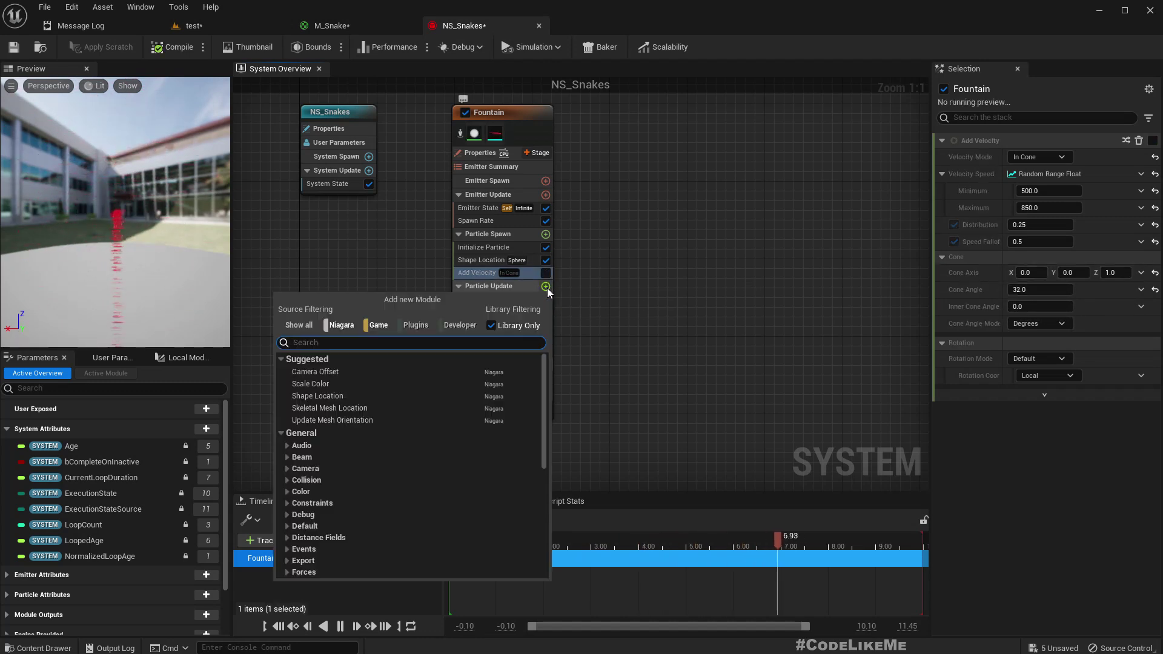
{"action": "type", "text": "add f"}
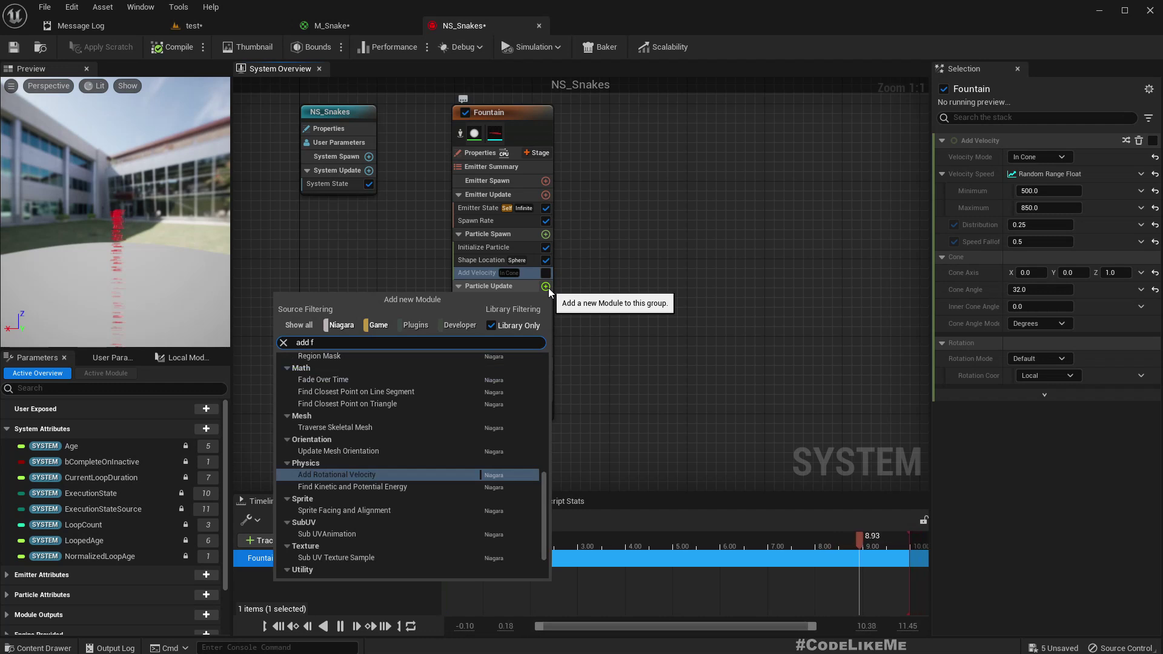
{"action": "key", "text": "Return"}
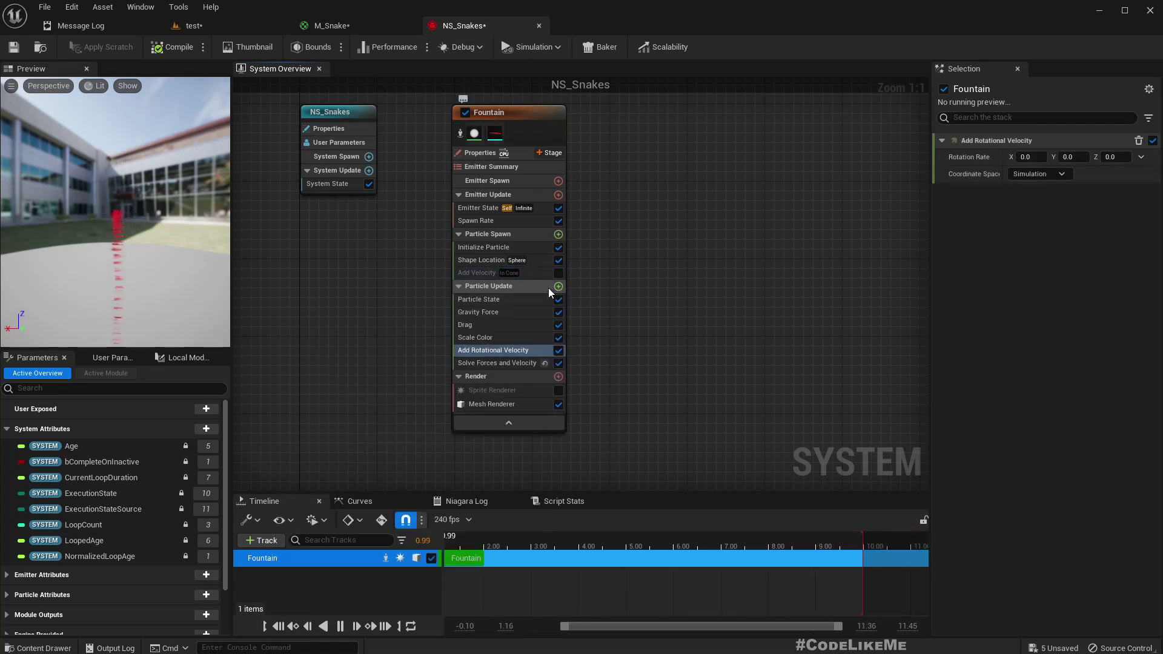
{"action": "key", "text": "Delete"}
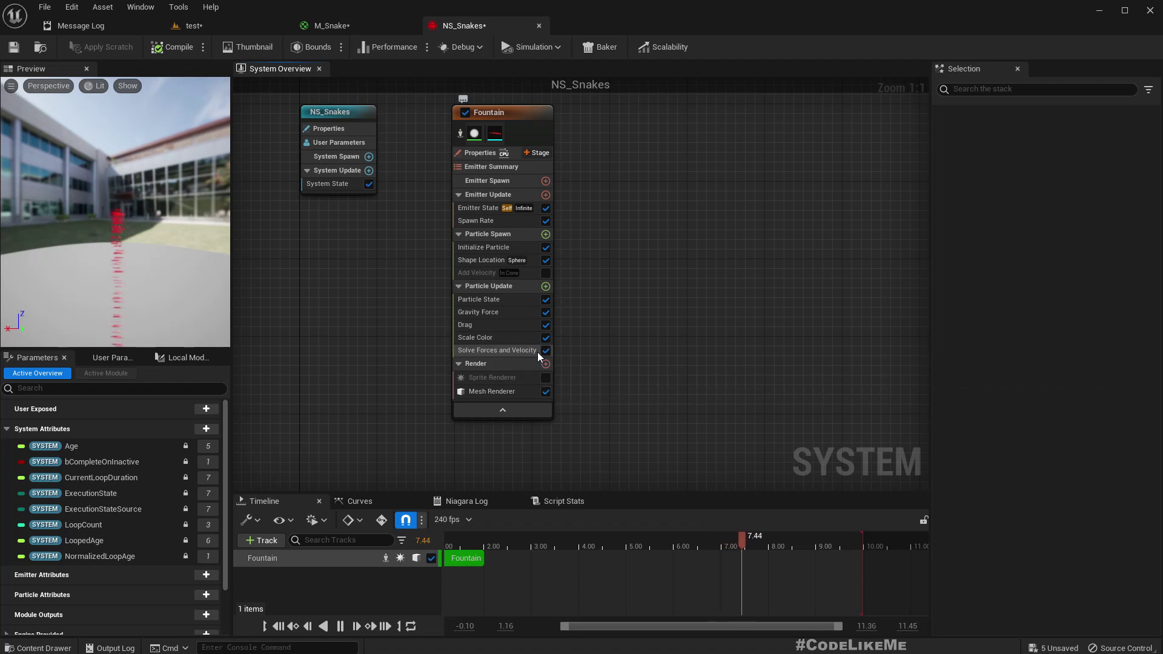
Step: Add an Acceleration Force module to the Fountain's Particle Update group and set its X acceleration to 250
{"action": "left_click", "coordinate": [546, 287]}
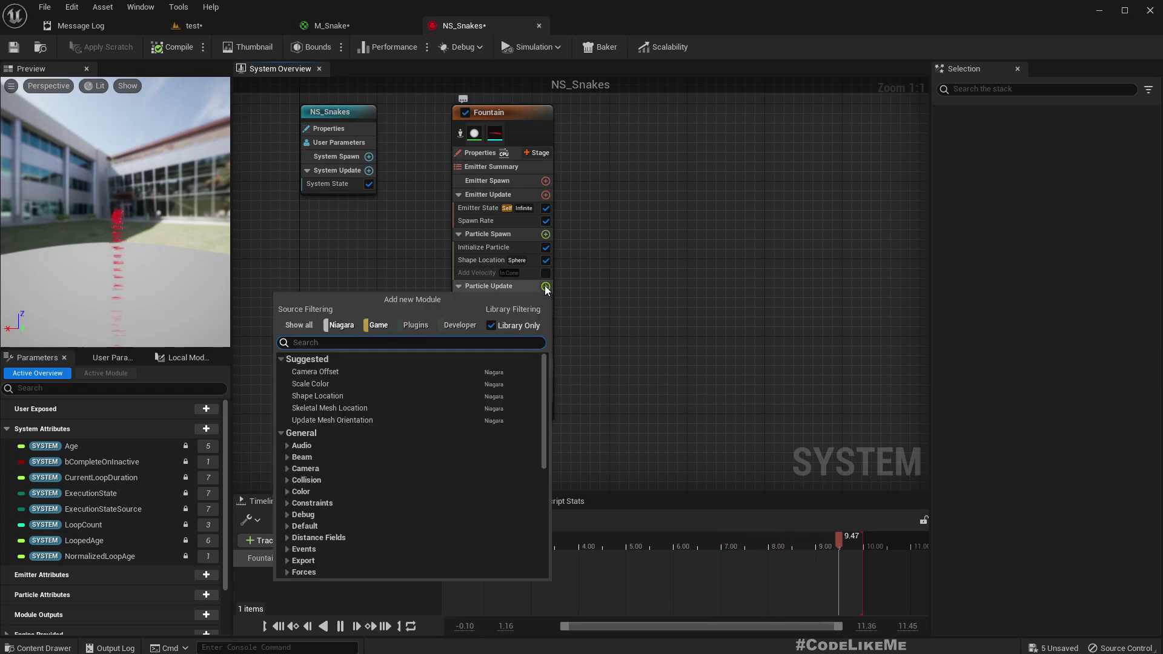
{"action": "type", "text": "force"}
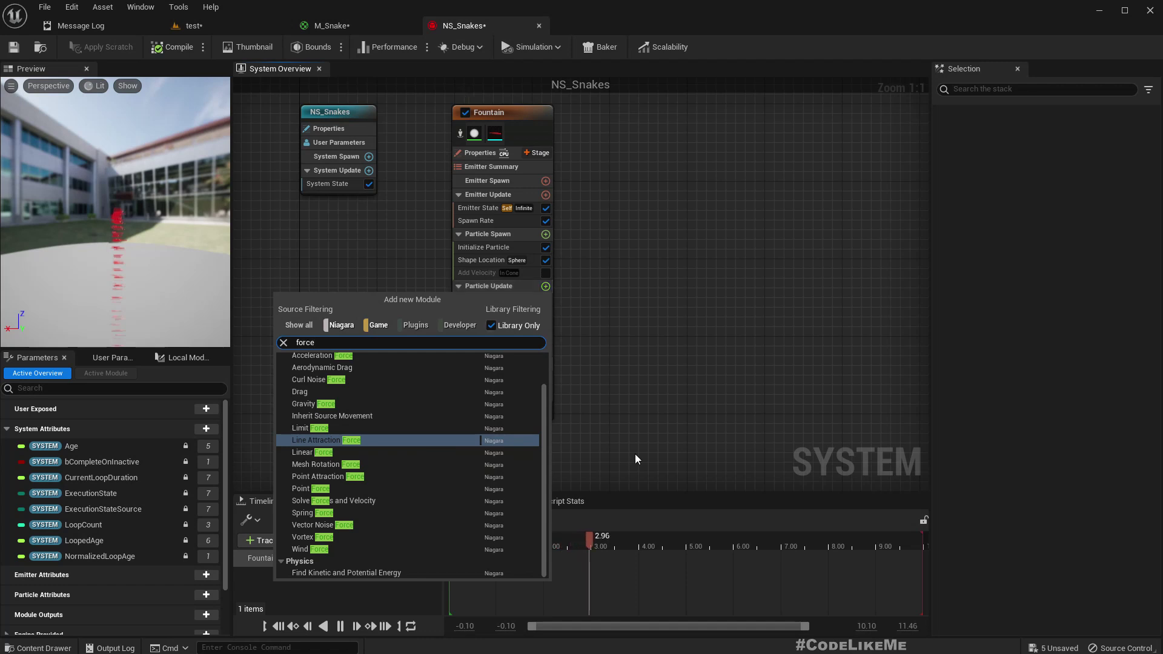
{"action": "scroll", "coordinate": [499, 486], "scroll_direction": "up", "scroll_amount": 3}
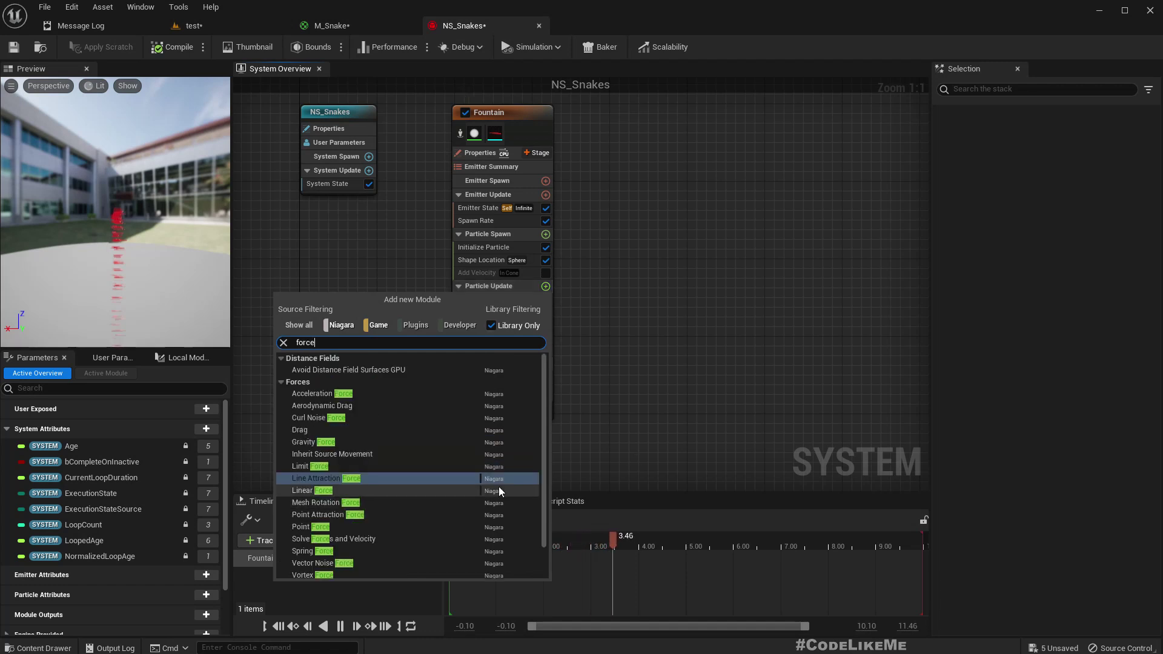
{"action": "left_click", "coordinate": [351, 391]}
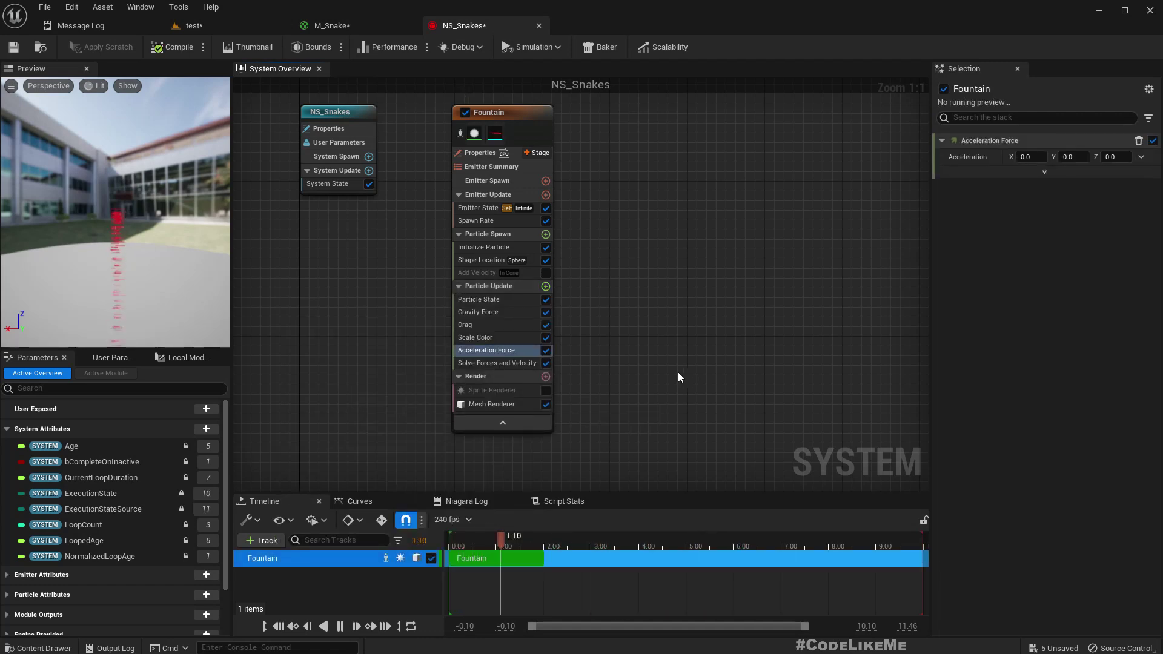
{"action": "left_click", "coordinate": [483, 338]}
{"action": "left_click", "coordinate": [486, 352]}
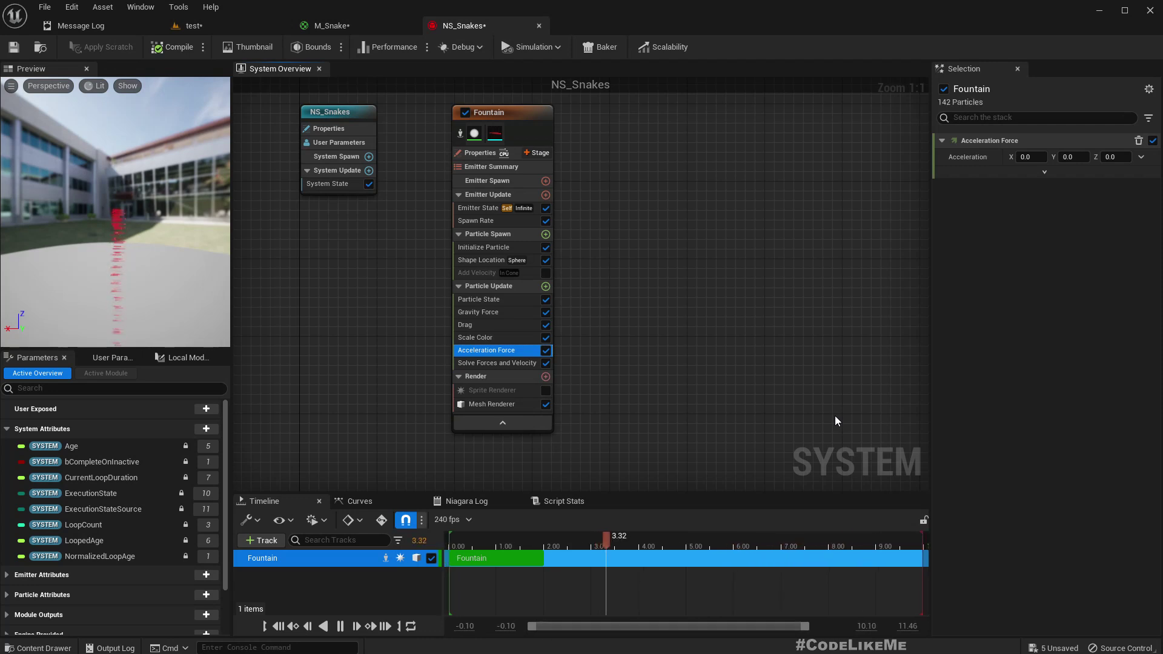
{"action": "left_click", "coordinate": [1040, 158]}
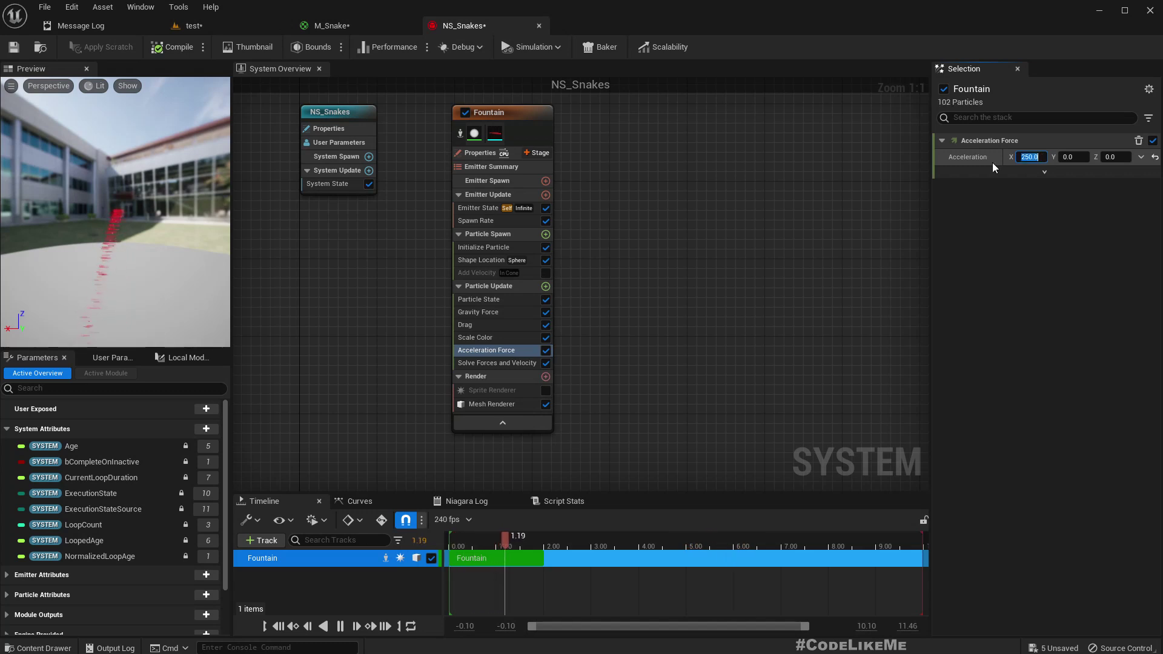
Step: Examine how the NS_Snakes particles move relative to the floor in the test level
{"action": "left_click", "coordinate": [196, 26]}
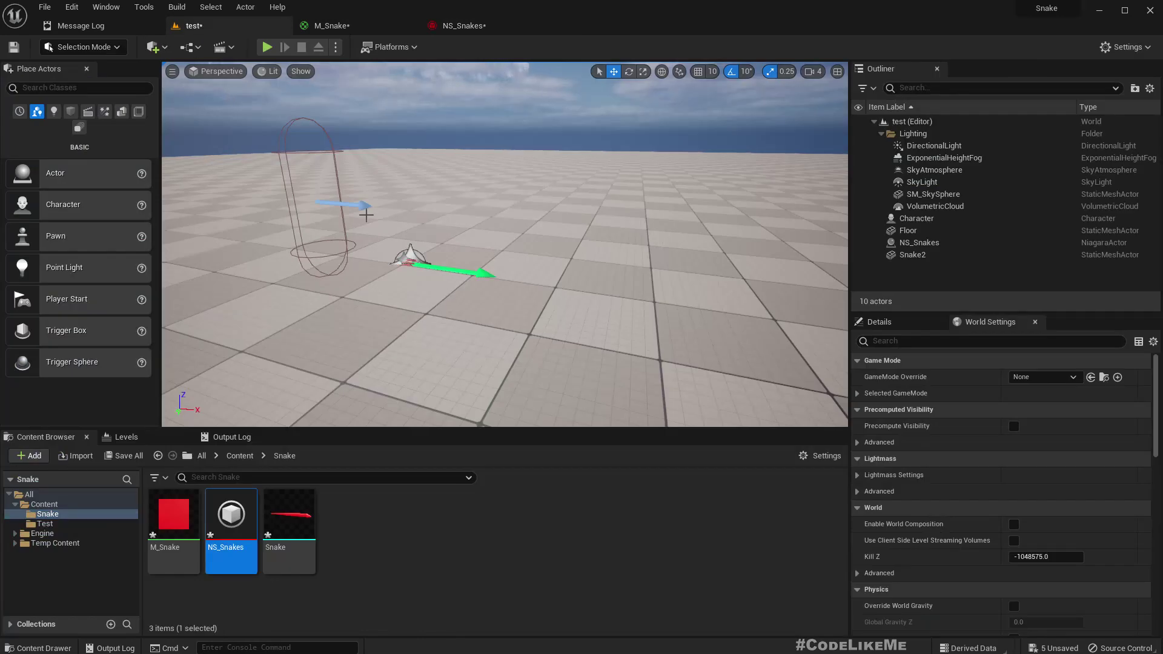
{"action": "right_click_drag", "start_coordinate": [505, 244], "coordinate": [424, 318]}
{"action": "key", "text": "w"}
{"action": "key", "text": "s"}
{"action": "mouse_move", "coordinate": [383, 166]}
{"action": "right_mouse_down"}
{"action": "mouse_move", "coordinate": [388, 206]}
{"action": "mouse_move", "coordinate": [379, 157]}
{"action": "mouse_move", "coordinate": [383, 166]}
{"action": "right_mouse_up"}
{"action": "key", "text": "w"}
{"action": "key", "text": "s"}
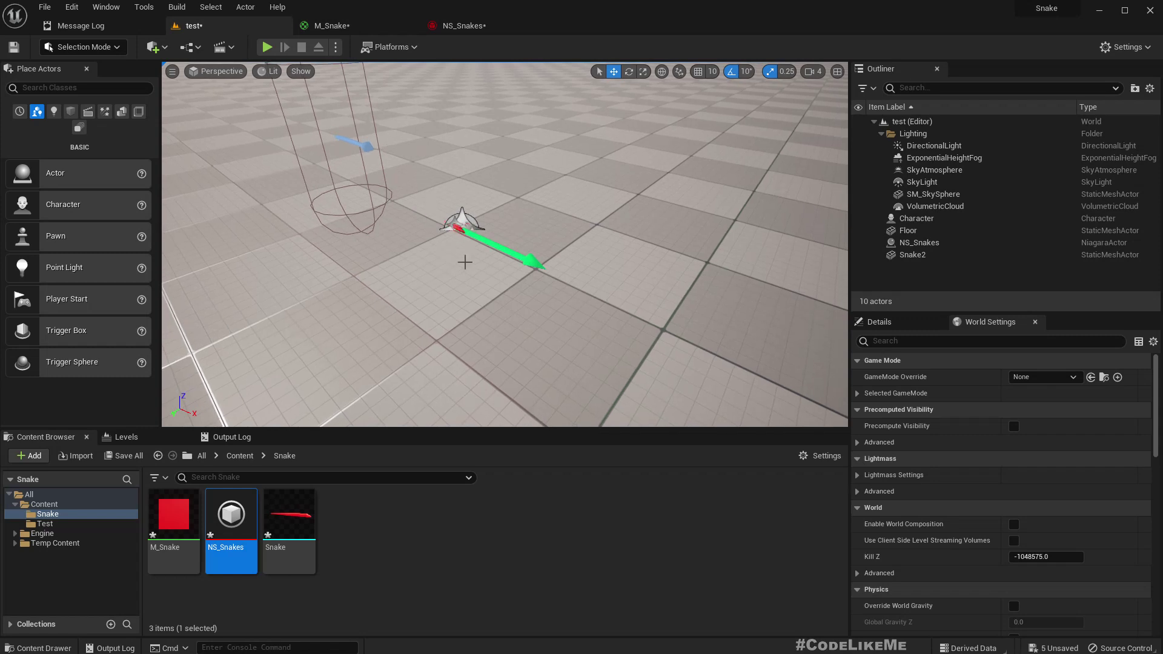
Step: Add a Collision module to the Fountain's Particle Update group and check the snakes on the floor in the test level
{"action": "left_click", "coordinate": [460, 25]}
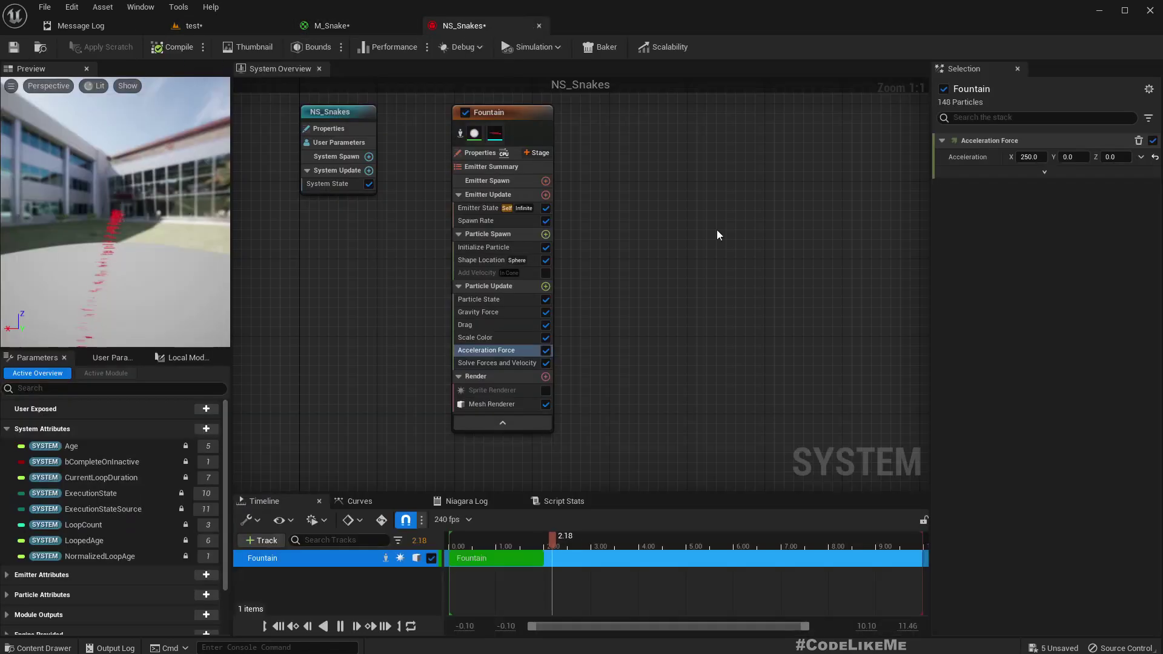
{"action": "left_click", "coordinate": [546, 286]}
{"action": "type", "text": "collision"}
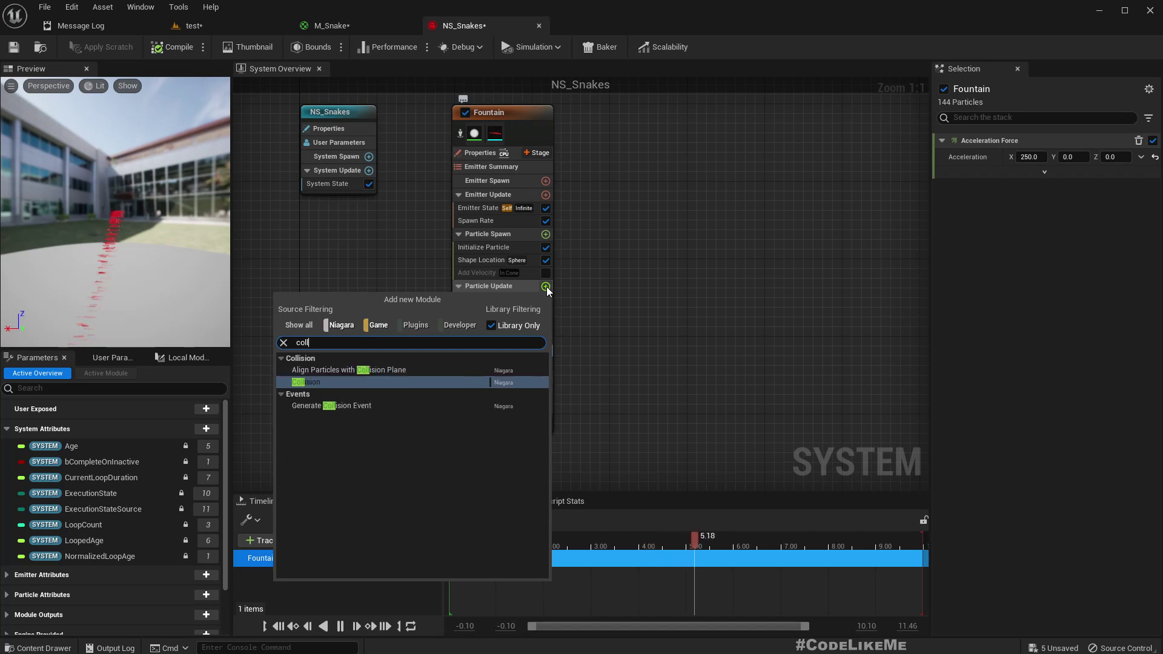
{"action": "key", "text": "Return"}
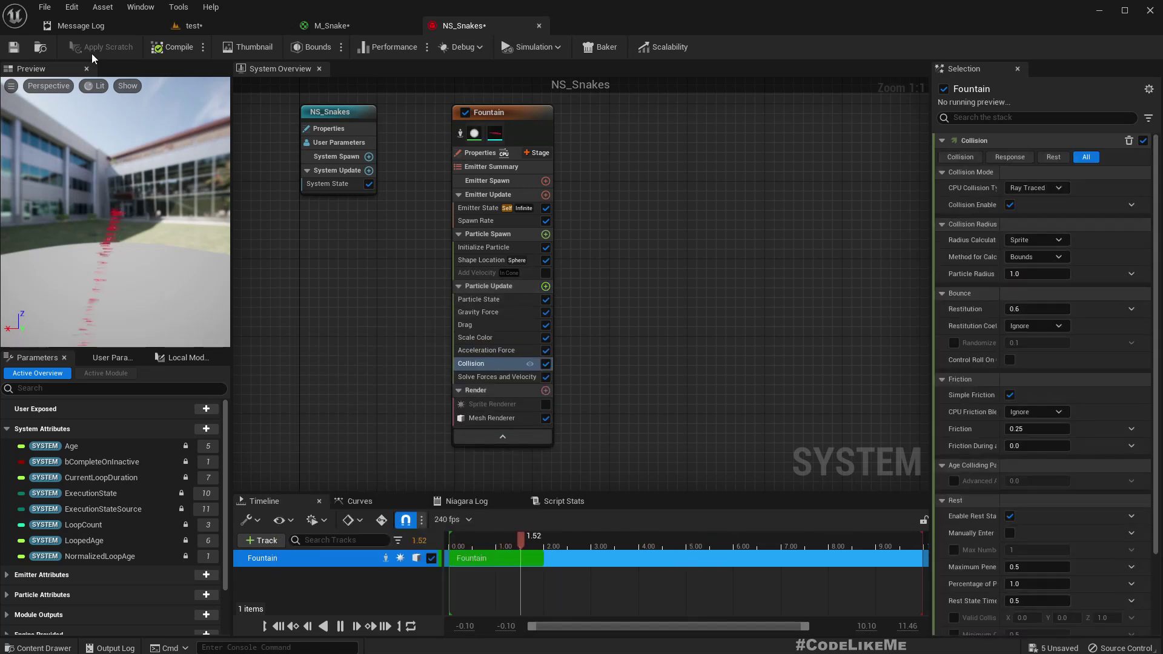
{"action": "left_click", "coordinate": [64, 24]}
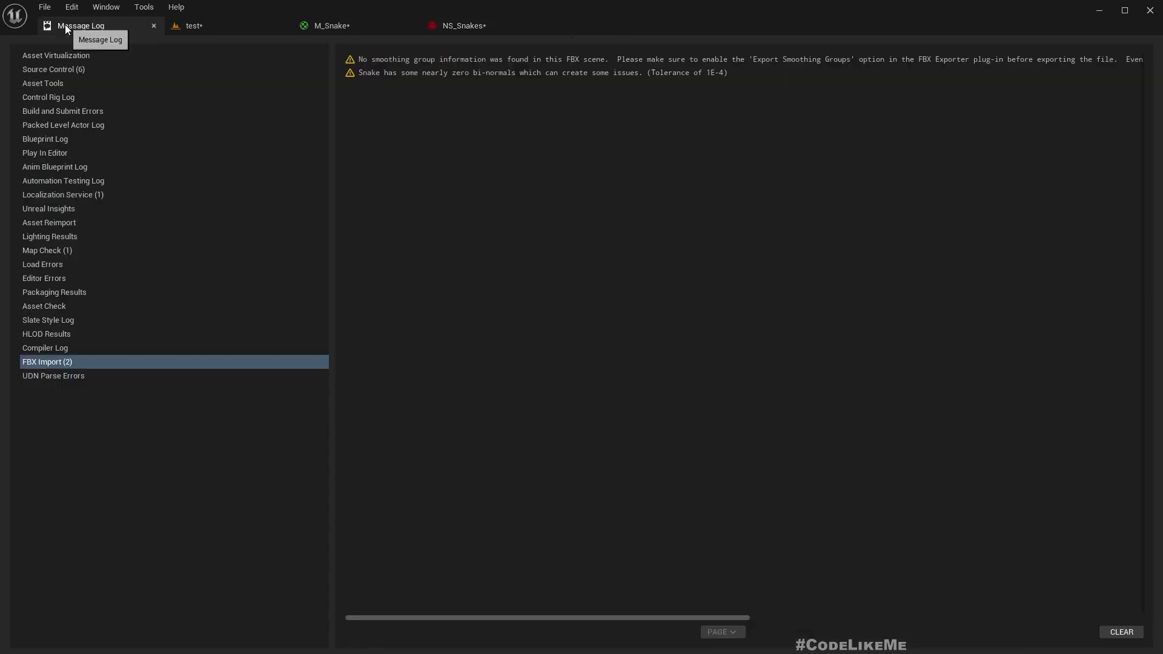
{"action": "left_click", "coordinate": [210, 29]}
{"action": "mouse_move", "coordinate": [535, 246]}
{"action": "right_mouse_down"}
{"action": "mouse_move", "coordinate": [575, 246]}
{"action": "mouse_move", "coordinate": [545, 236]}
{"action": "mouse_move", "coordinate": [534, 246]}
{"action": "mouse_move", "coordinate": [569, 260]}
{"action": "mouse_move", "coordinate": [532, 251]}
{"action": "mouse_move", "coordinate": [561, 239]}
{"action": "mouse_move", "coordinate": [561, 279]}
{"action": "mouse_move", "coordinate": [554, 243]}
{"action": "right_mouse_up"}
{"action": "key", "text": "s"}
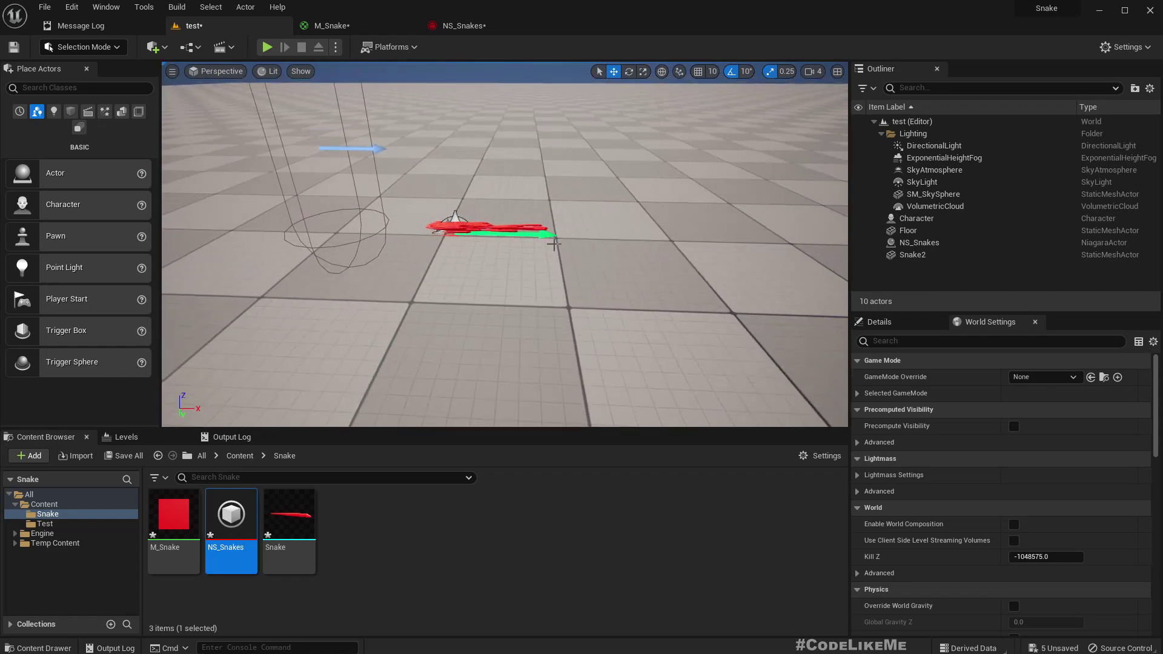
Step: Change the Shape Location module's shape primitive to Box / Plane and check the snakes' spread in the test level
{"action": "left_click", "coordinate": [461, 26]}
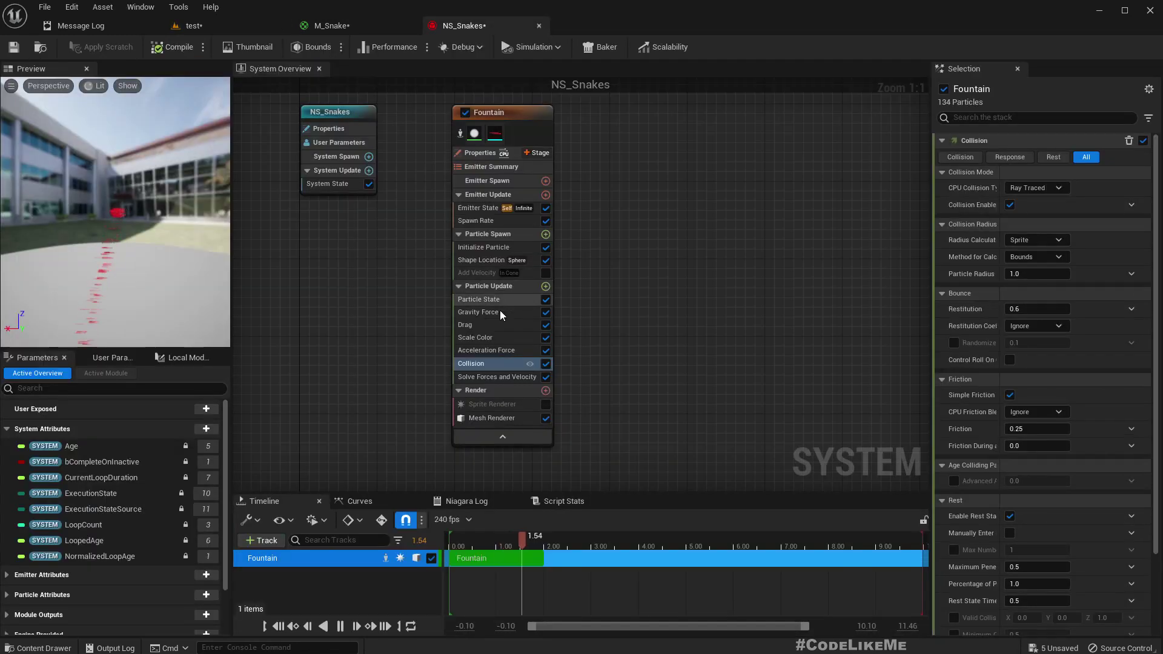
{"action": "left_click", "coordinate": [488, 264]}
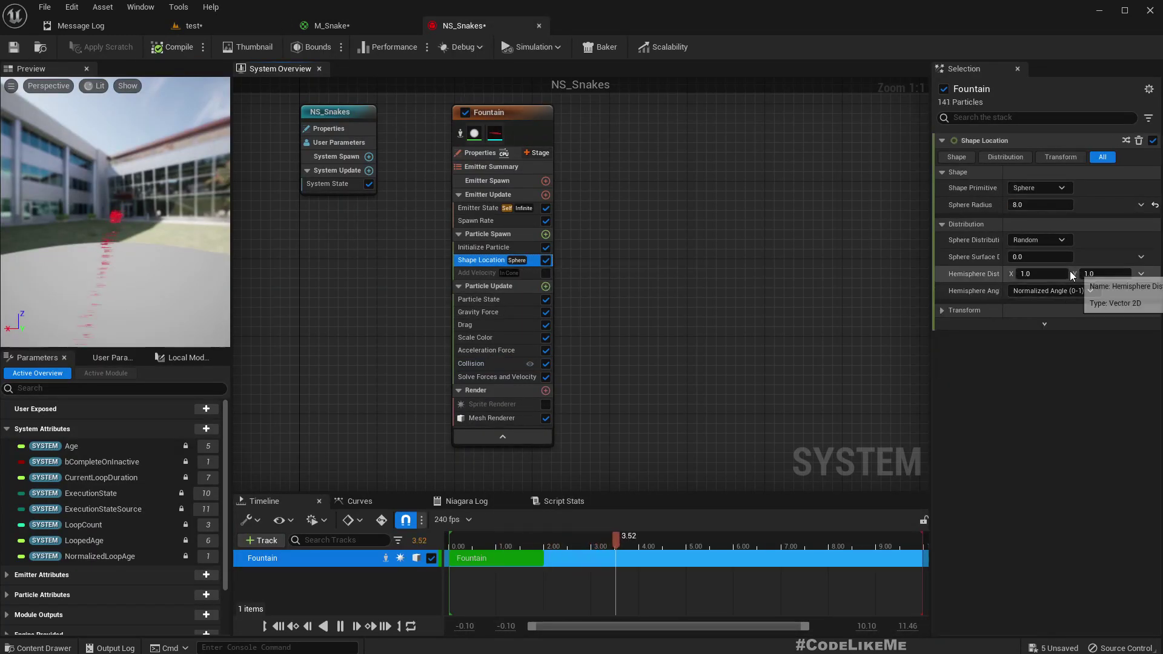
{"action": "left_click", "coordinate": [1037, 188]}
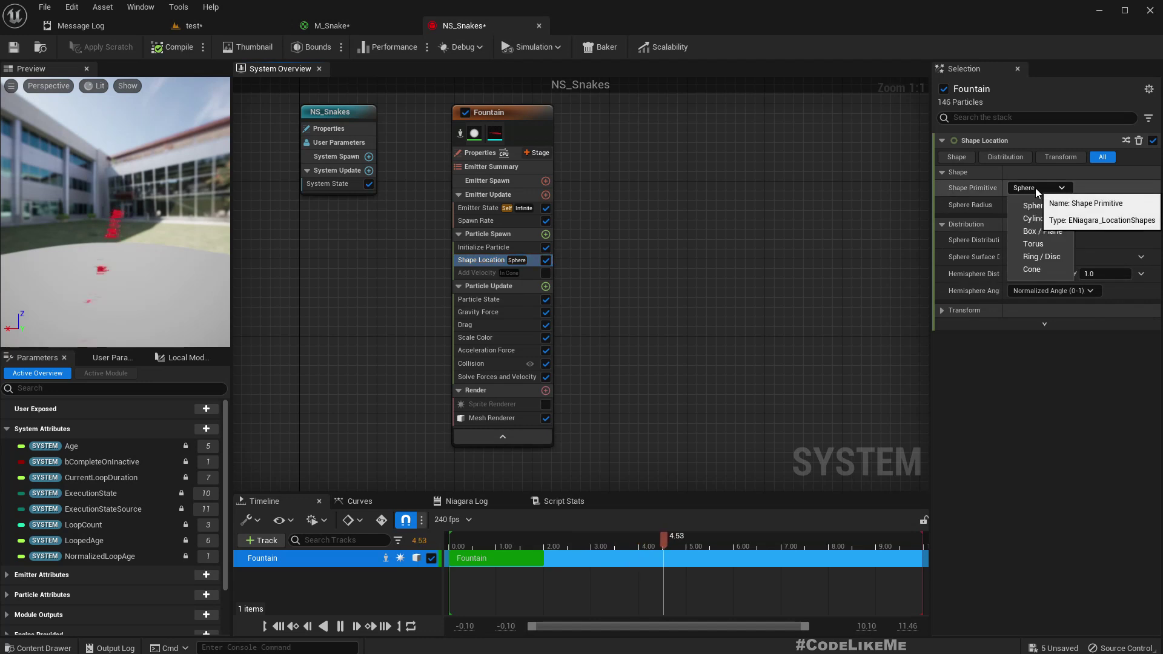
{"action": "left_click", "coordinate": [1049, 233]}
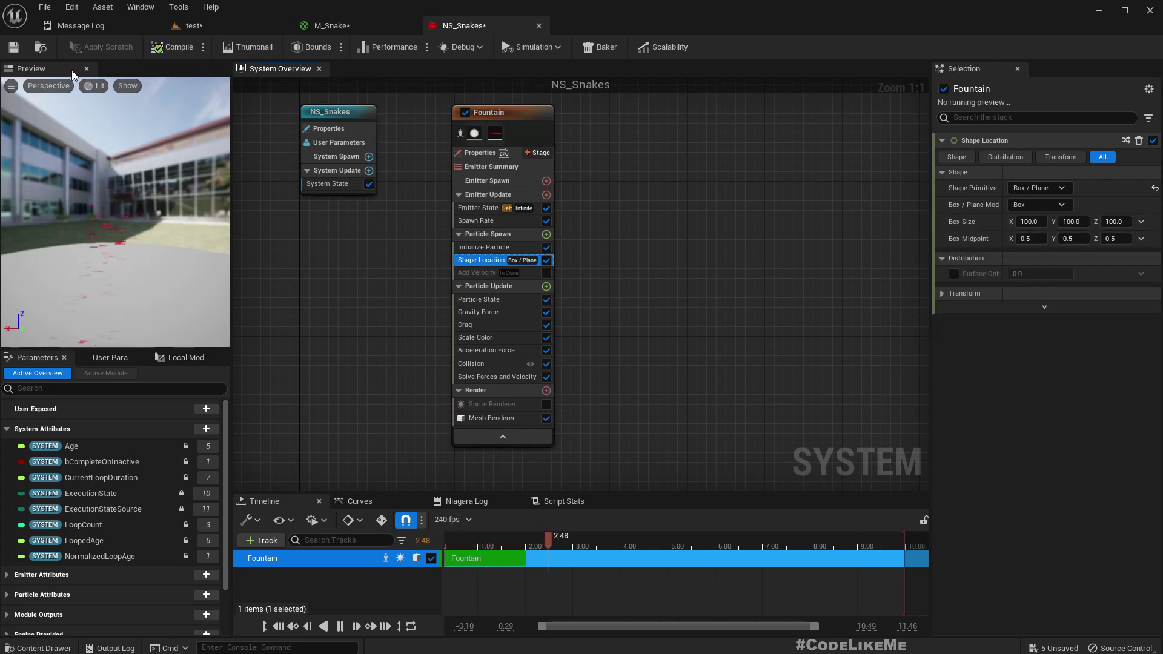
{"action": "left_click", "coordinate": [195, 26]}
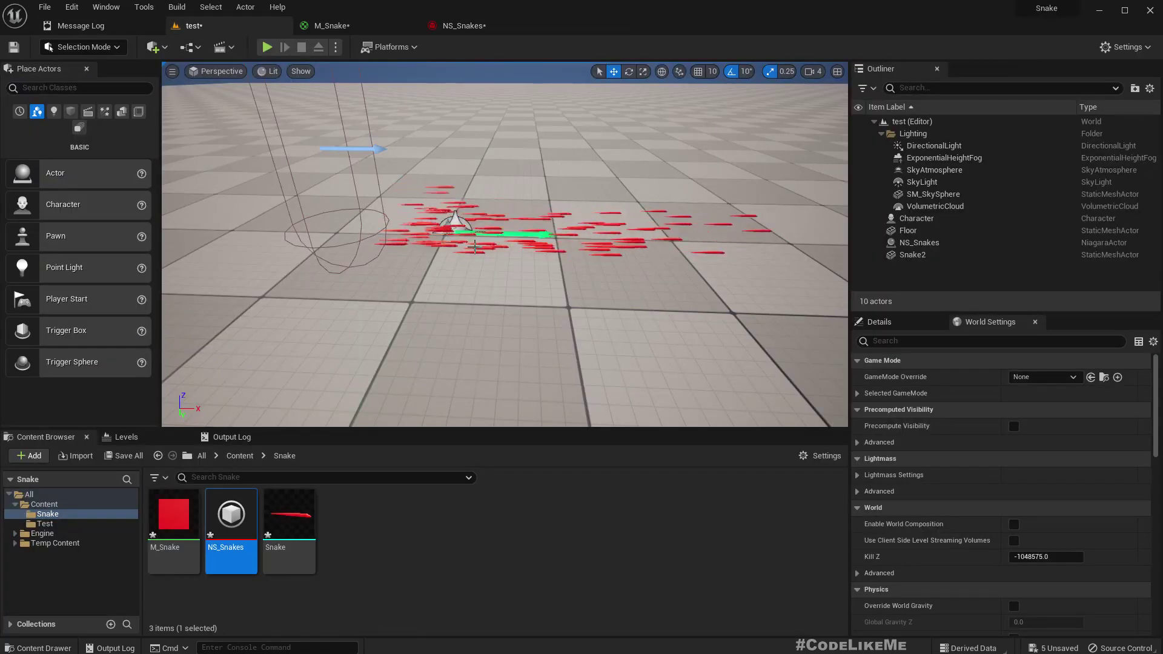
{"action": "mouse_move", "coordinate": [504, 244]}
{"action": "right_mouse_down"}
{"action": "mouse_move", "coordinate": [442, 266]}
{"action": "mouse_move", "coordinate": [369, 240]}
{"action": "mouse_move", "coordinate": [308, 257]}
{"action": "mouse_move", "coordinate": [254, 239]}
{"action": "mouse_move", "coordinate": [460, 234]}
{"action": "mouse_move", "coordinate": [545, 203]}
{"action": "mouse_move", "coordinate": [484, 254]}
{"action": "right_mouse_up"}
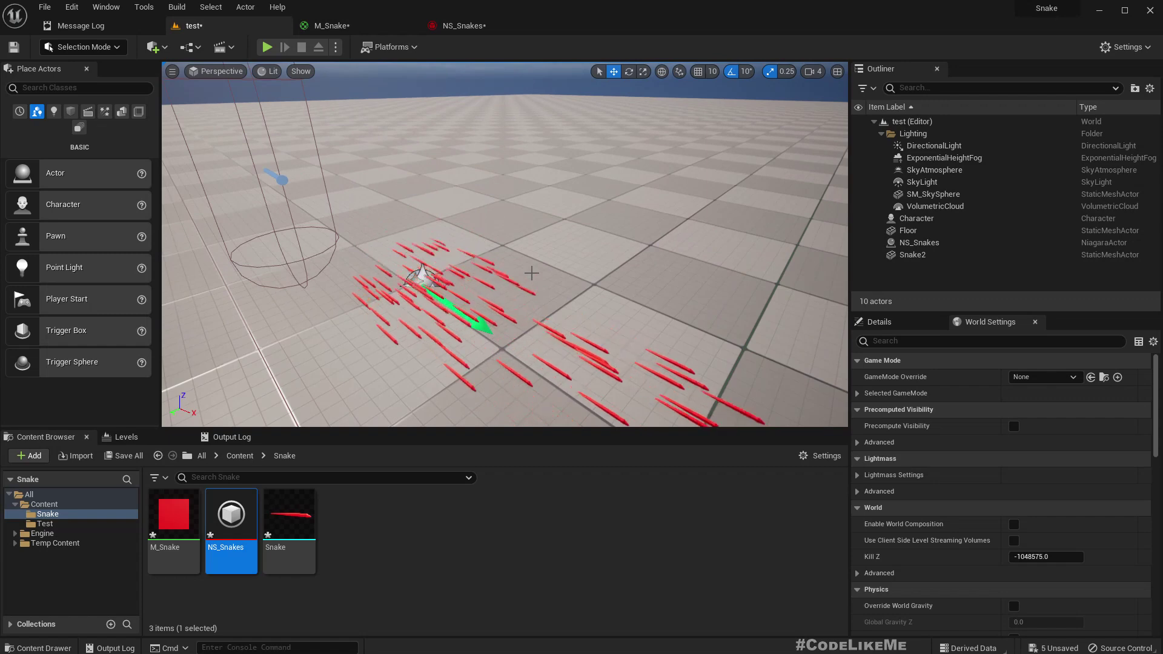
Step: Set the Shape Location module's Box Size to 1000 in both X and Y
{"action": "left_click", "coordinate": [463, 26]}
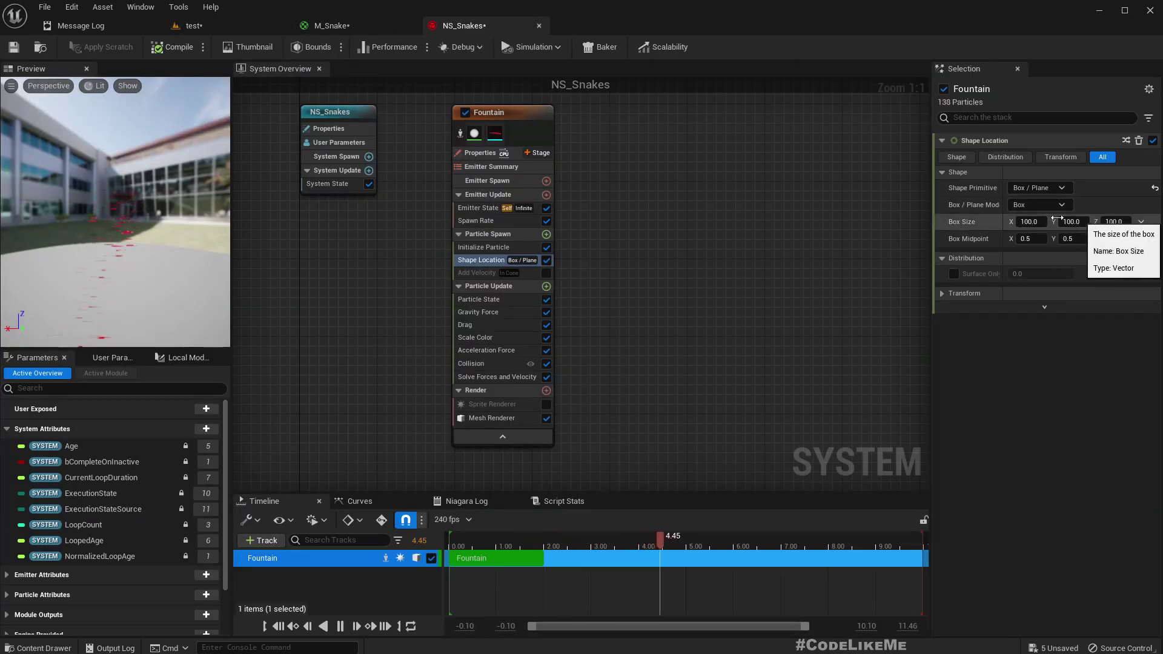
{"action": "left_click", "coordinate": [1028, 222]}
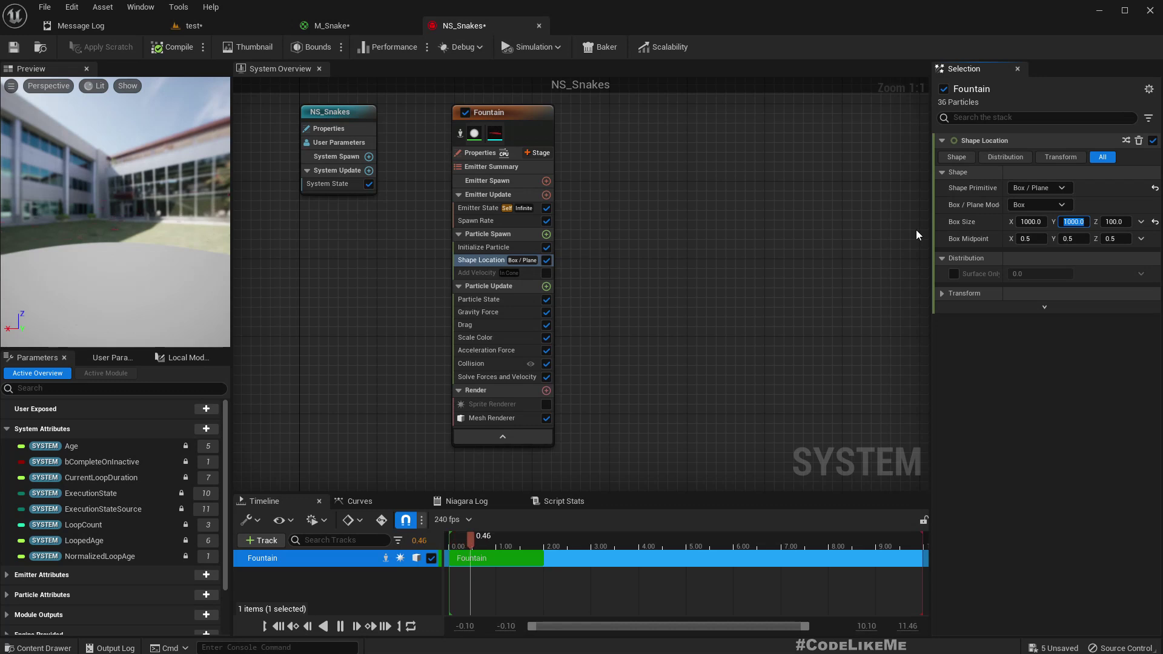
Step: Examine how the NS_Snakes particles are spread over the floor in the test level
{"action": "left_click", "coordinate": [192, 26]}
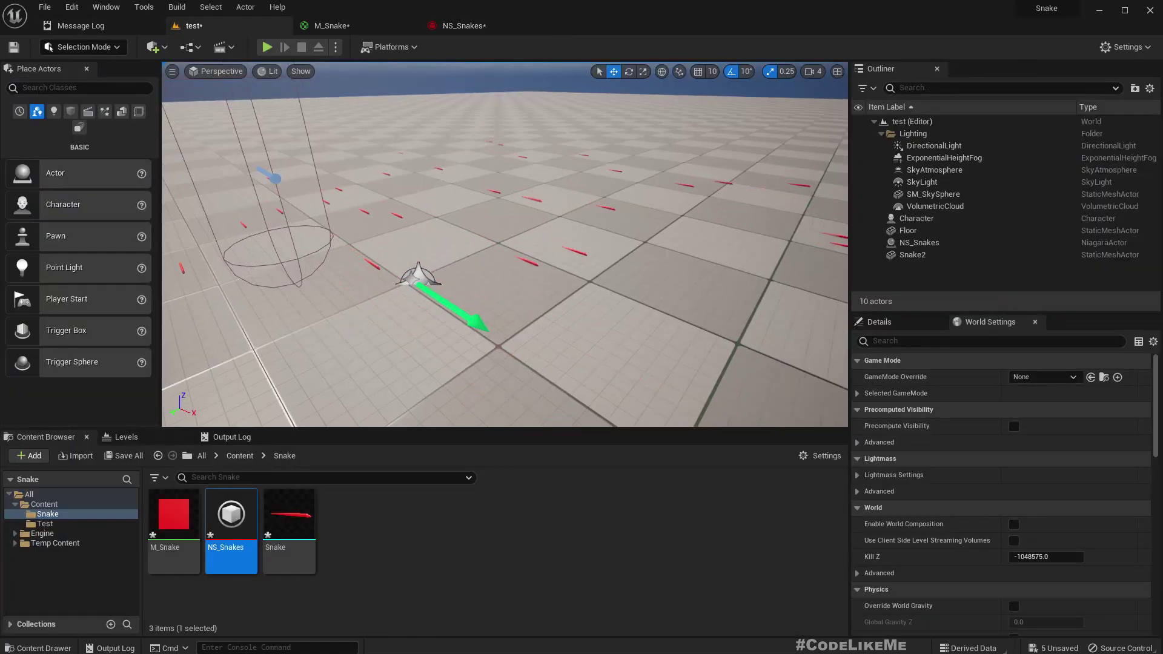
{"action": "mouse_move", "coordinate": [487, 235]}
{"action": "right_mouse_down"}
{"action": "mouse_move", "coordinate": [545, 206]}
{"action": "mouse_move", "coordinate": [515, 188]}
{"action": "mouse_move", "coordinate": [485, 200]}
{"action": "mouse_move", "coordinate": [487, 236]}
{"action": "right_mouse_up"}
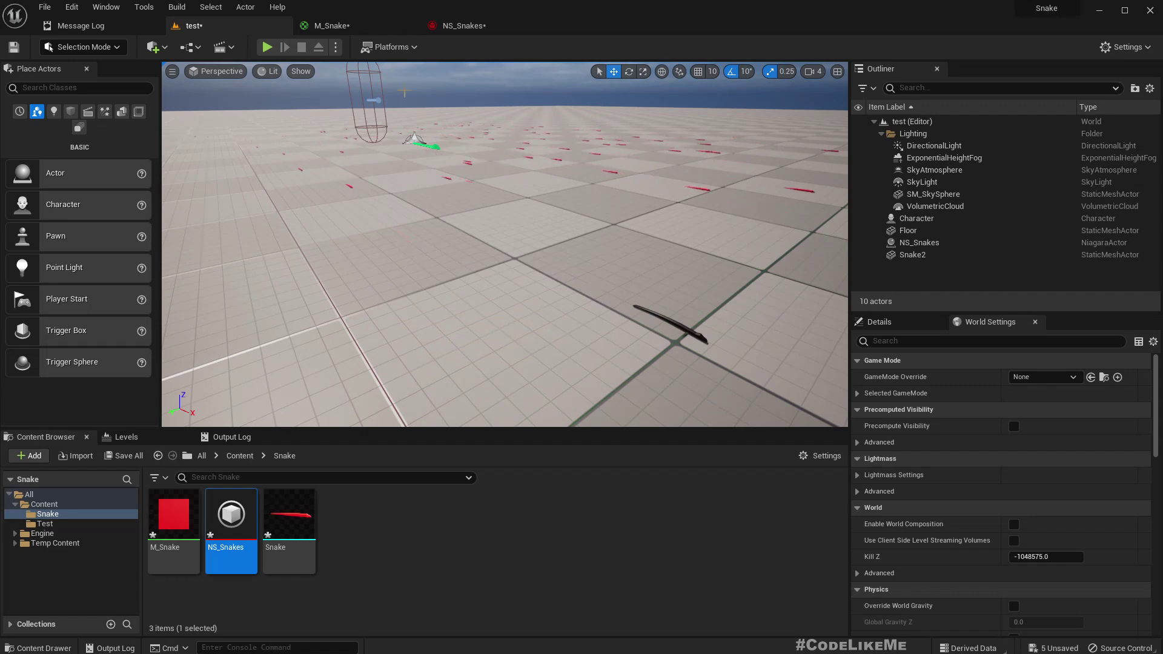
{"action": "left_click", "coordinate": [469, 27]}
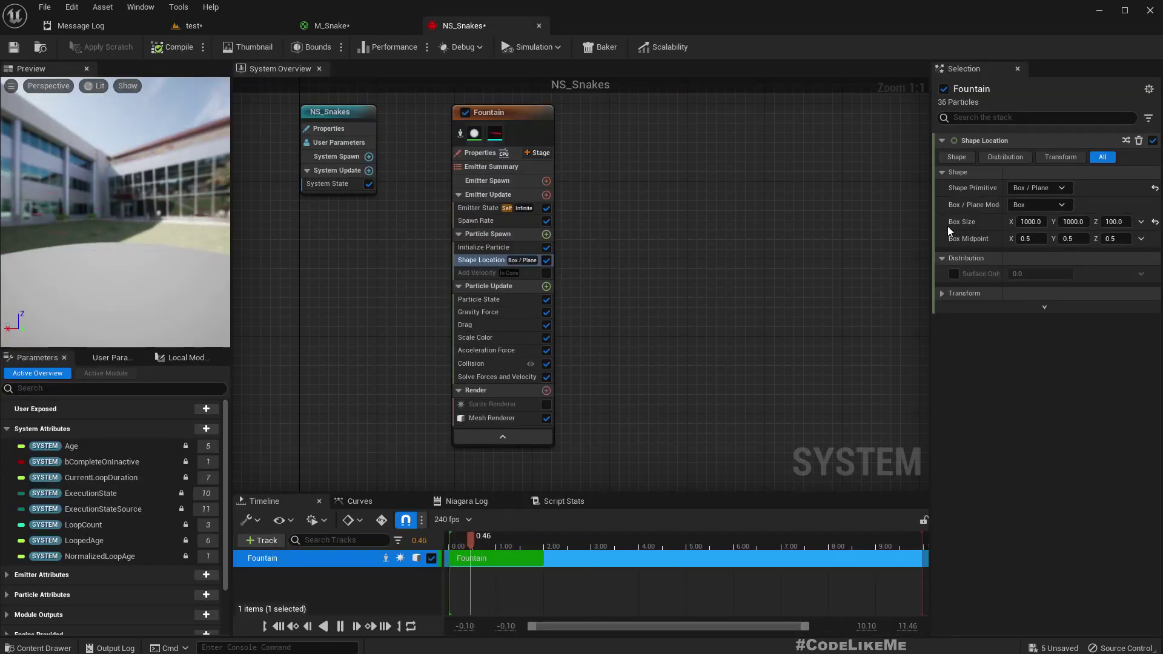
{"action": "left_click", "coordinate": [200, 27]}
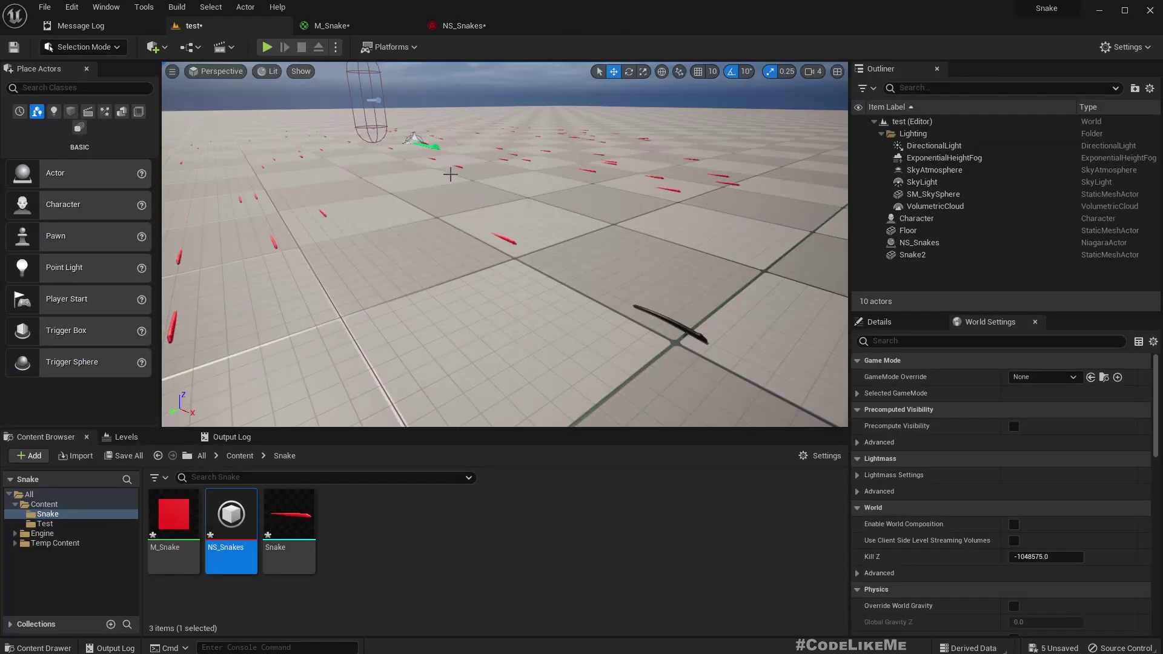
{"action": "right_click_drag", "start_coordinate": [450, 175], "coordinate": [486, 209]}
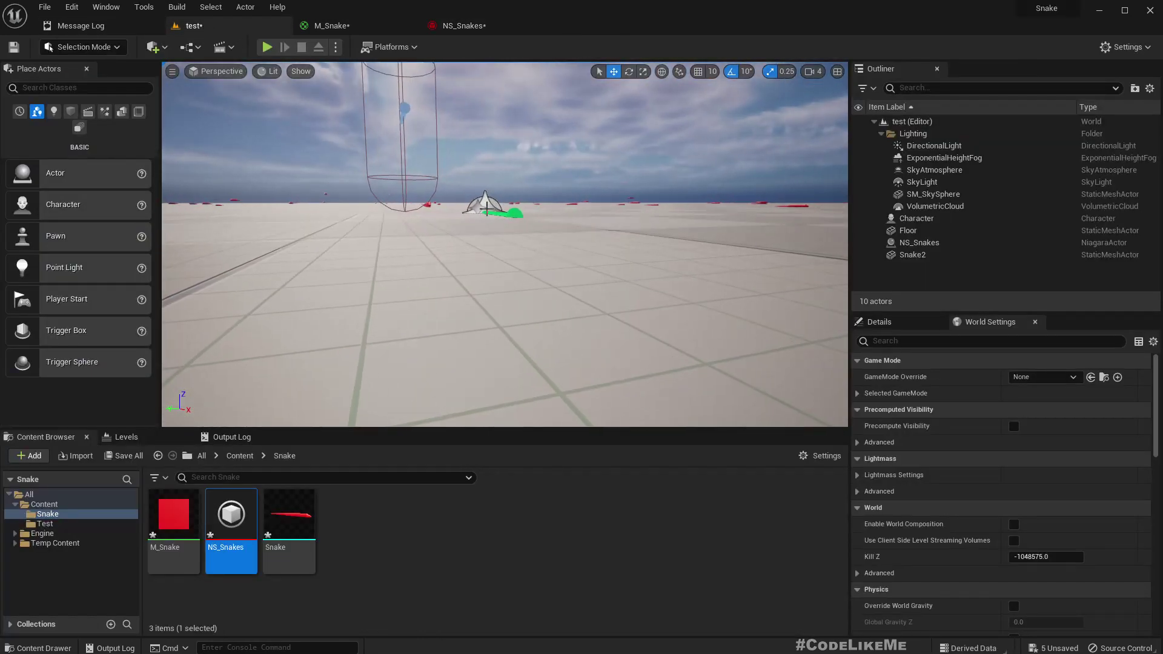
Step: Try raising the NS_Snakes actor vertically above the floor in the test level
{"action": "left_click", "coordinate": [486, 209]}
{"action": "left_click_drag", "start_coordinate": [484, 162], "coordinate": [486, 123]}
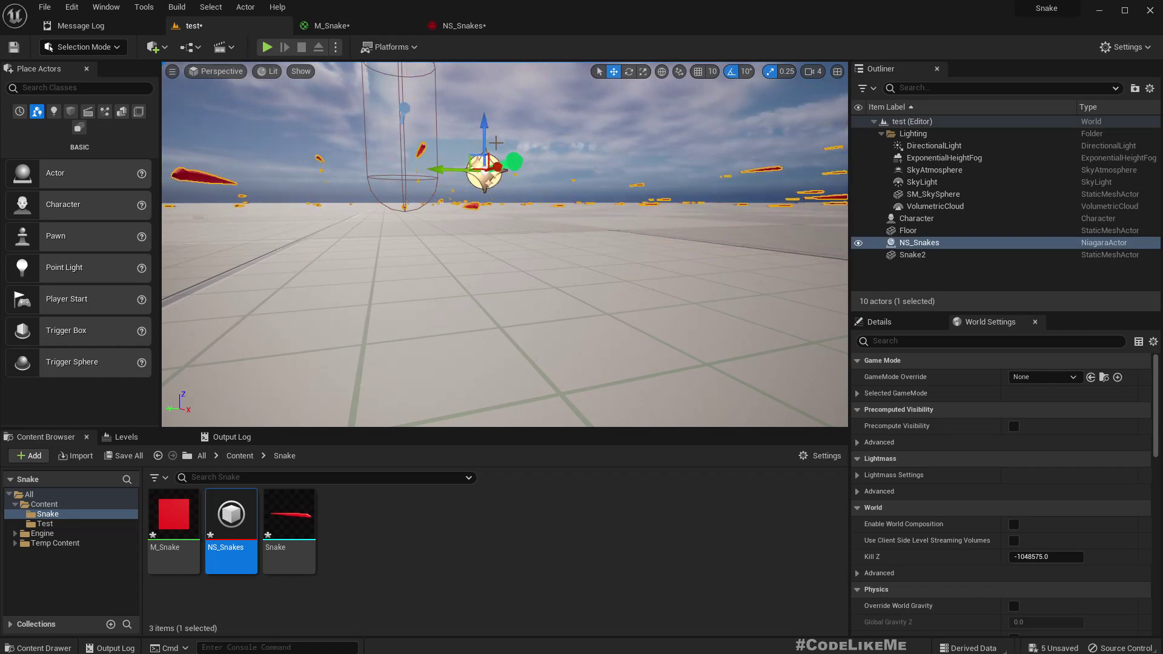
{"action": "key", "text": "ctrl+z"}
{"action": "mouse_move", "coordinate": [486, 182]}
{"action": "right_mouse_down"}
{"action": "mouse_move", "coordinate": [493, 254]}
{"action": "mouse_move", "coordinate": [490, 182]}
{"action": "right_mouse_up"}
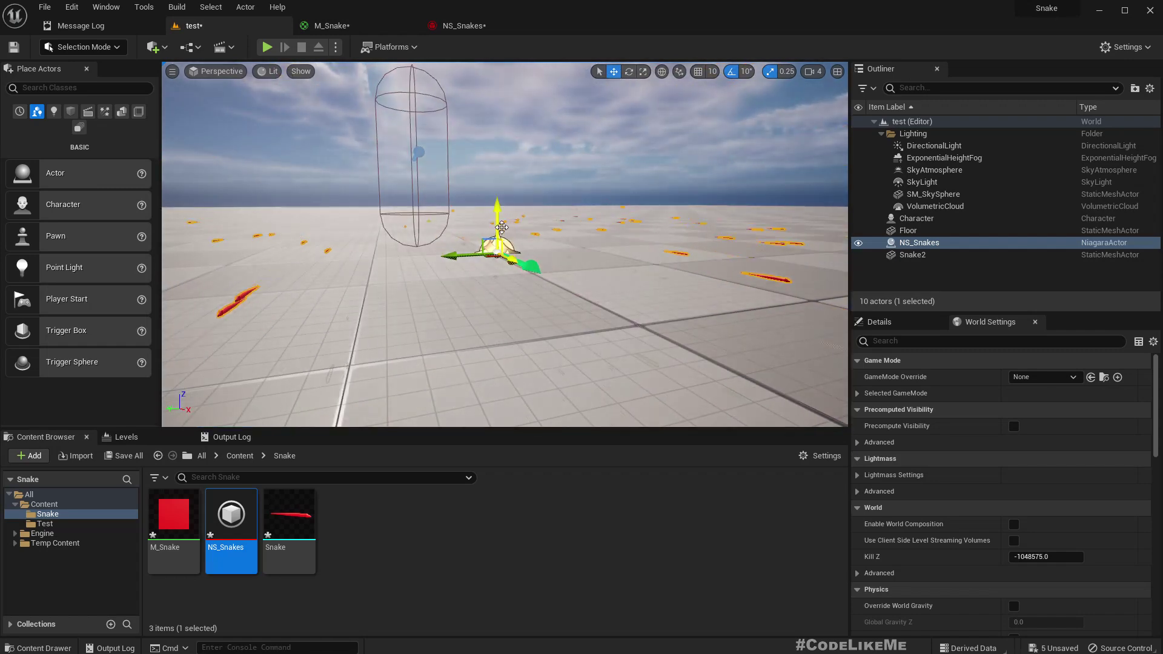
{"action": "left_click_drag", "start_coordinate": [498, 211], "coordinate": [499, 172]}
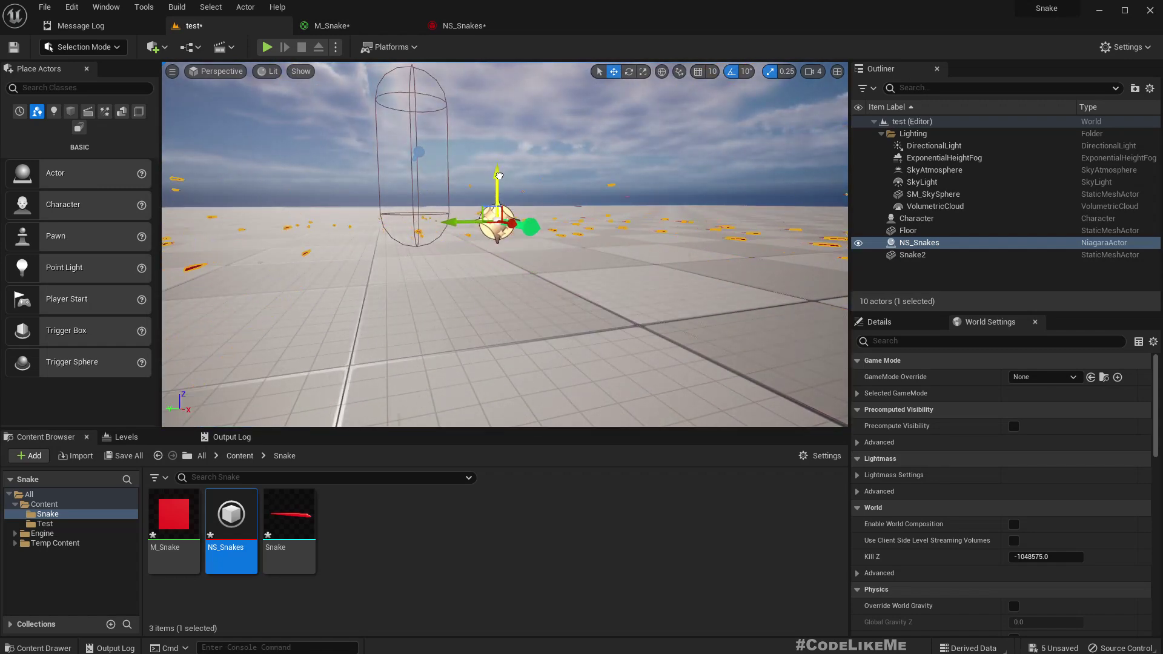
Step: Set the Shape Location module's Box Size to 10 in Z and check the snakes in the test level
{"action": "left_click", "coordinate": [471, 27]}
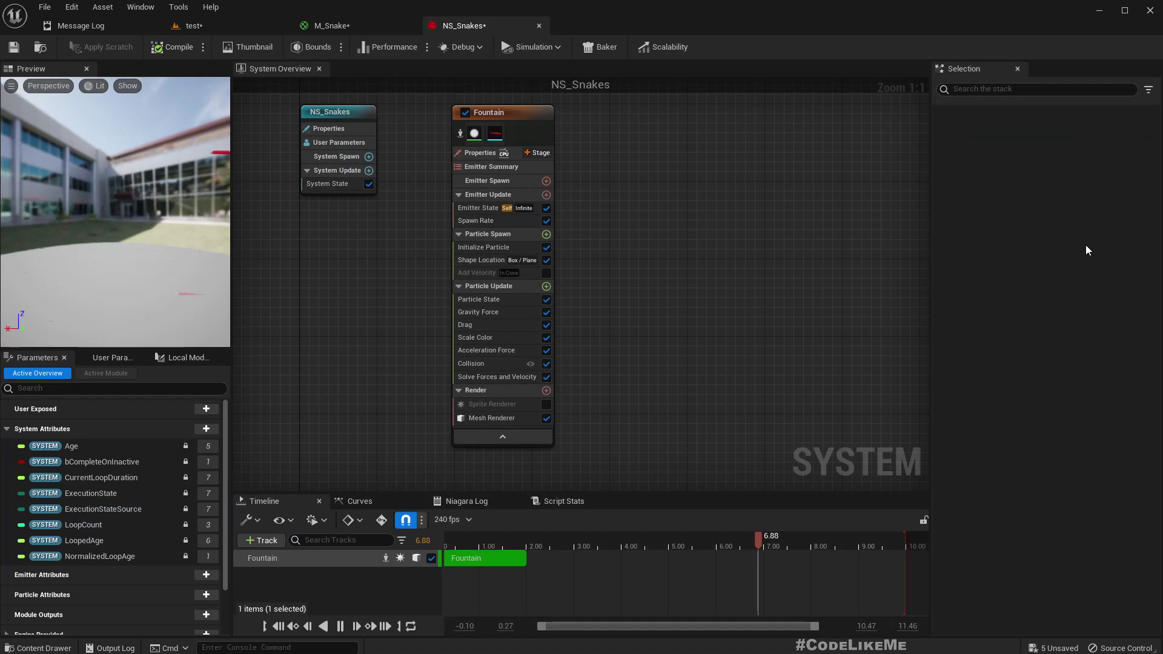
{"action": "left_click", "coordinate": [482, 260]}
{"action": "left_click", "coordinate": [1117, 221]}
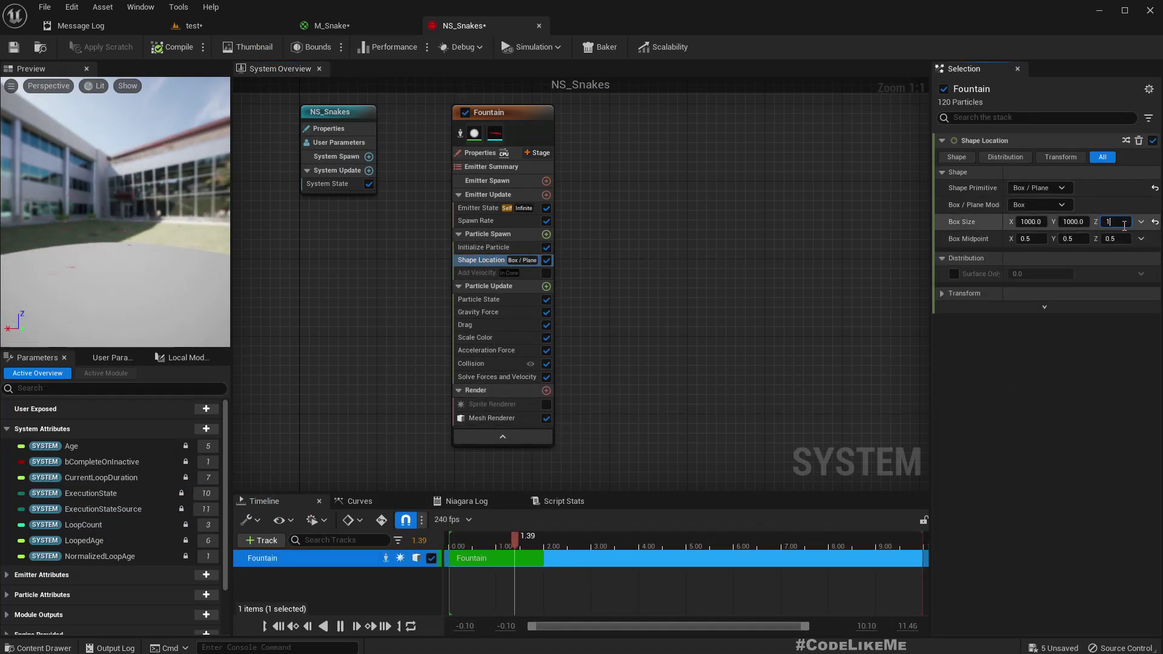
{"action": "left_click", "coordinate": [194, 25]}
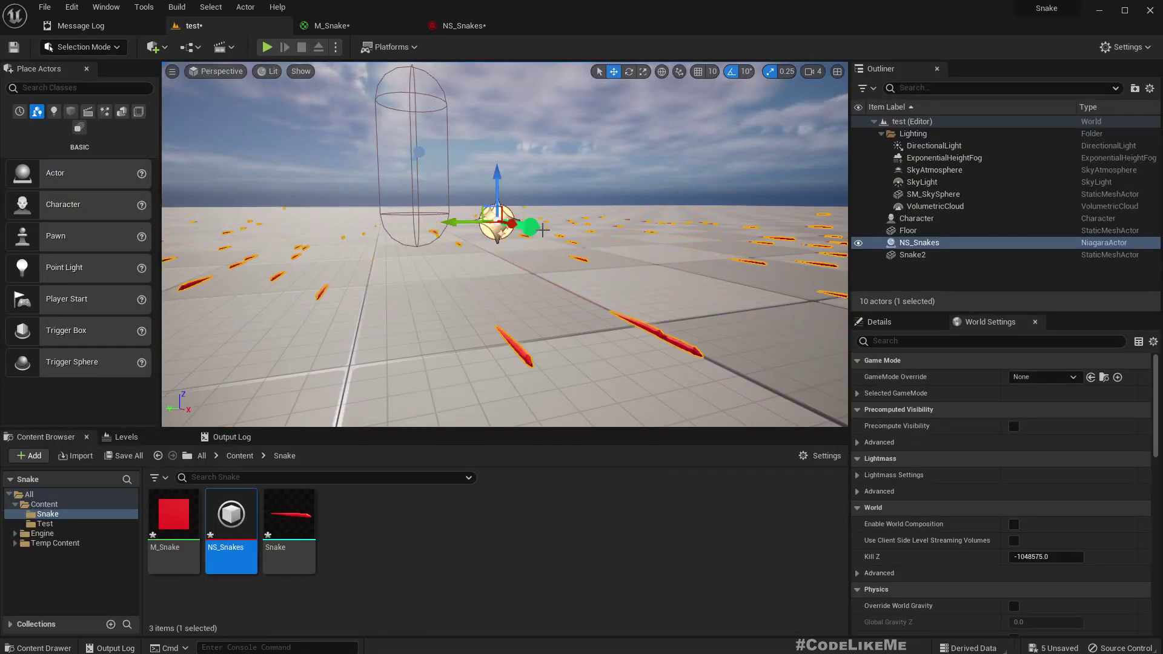
{"action": "scroll", "coordinate": [537, 231], "scroll_direction": "up", "scroll_amount": 5}
{"action": "scroll", "coordinate": [534, 231], "scroll_direction": "down", "scroll_amount": 4}
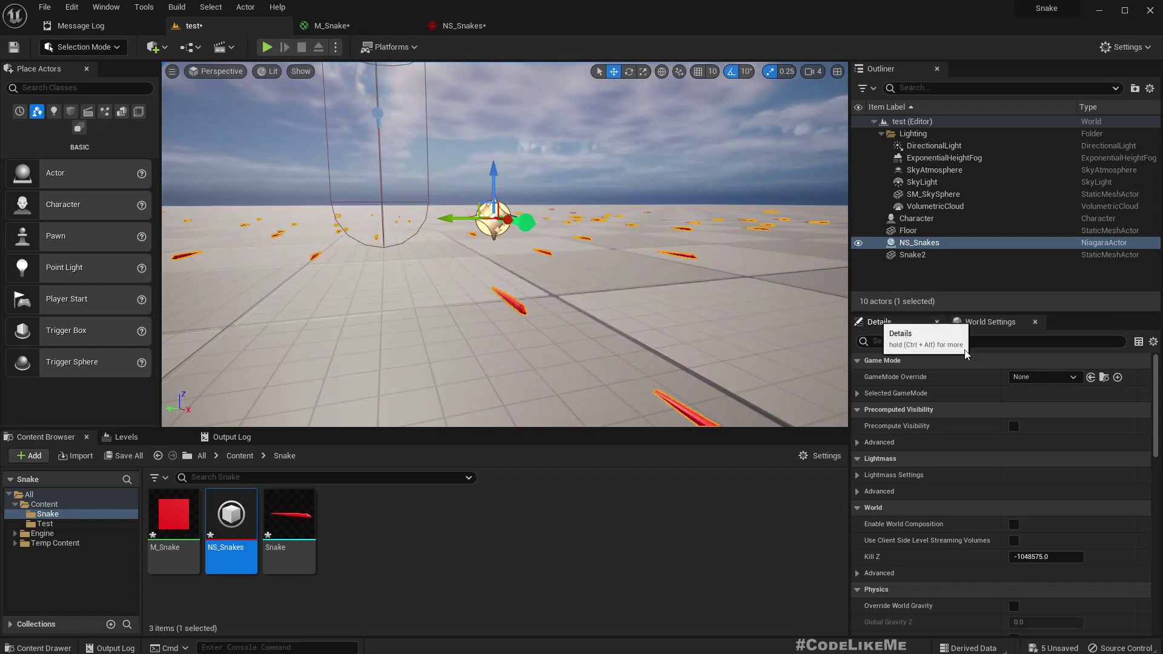
Step: Set the NS_Snakes actor's Z location to 10 in the test level
{"action": "left_click_drag", "start_coordinate": [879, 322], "coordinate": [978, 321]}
{"action": "left_click", "coordinate": [1118, 475]}
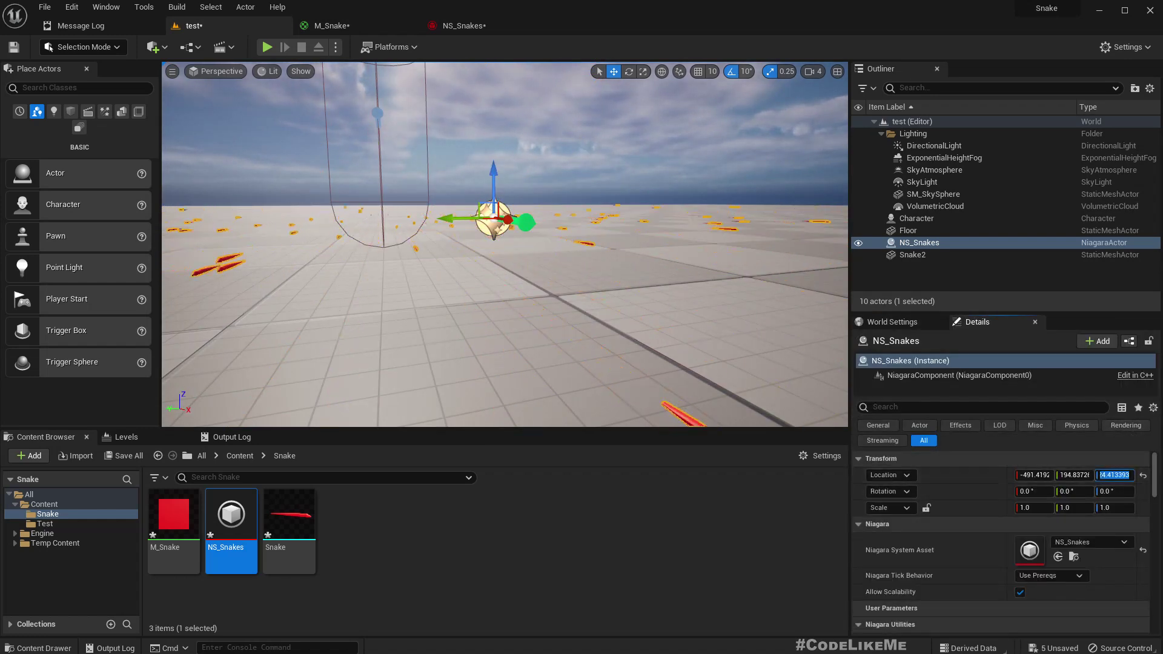
{"action": "type", "text": "10"}
{"action": "key", "text": "Return"}
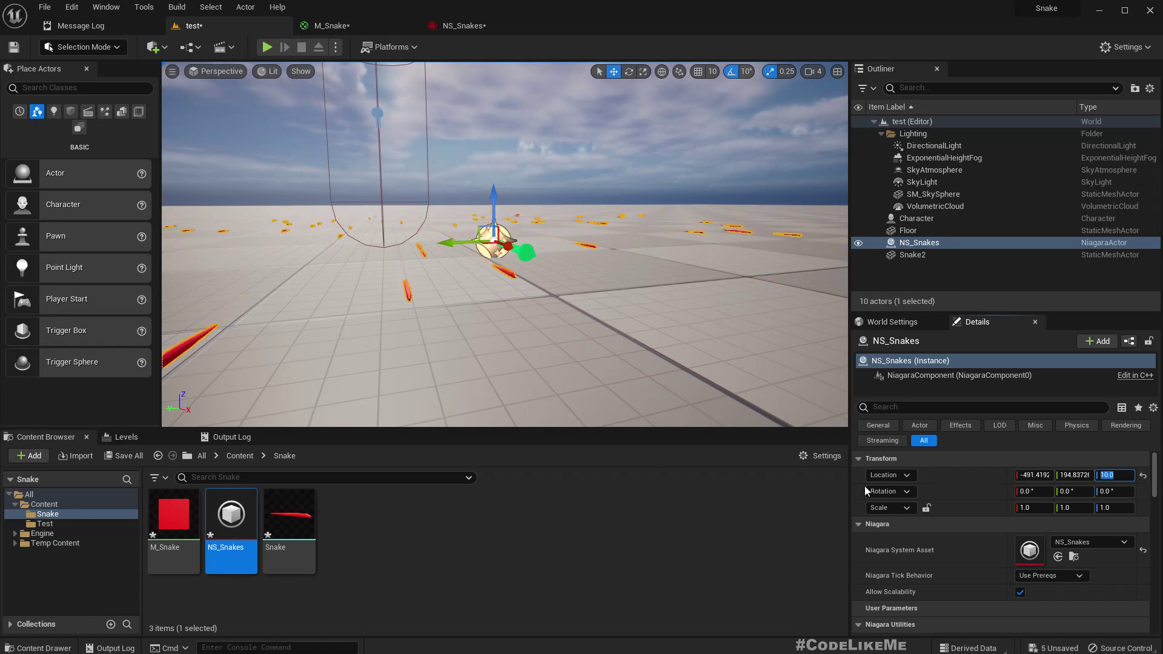
Step: Examine the snake swarm's movement over the test level's floor from several distances and angles
{"action": "key", "text": "s"}
{"action": "mouse_move", "coordinate": [512, 354]}
{"action": "right_mouse_down"}
{"action": "mouse_move", "coordinate": [512, 394]}
{"action": "mouse_move", "coordinate": [513, 369]}
{"action": "right_mouse_up"}
{"action": "left_click", "coordinate": [555, 282]}
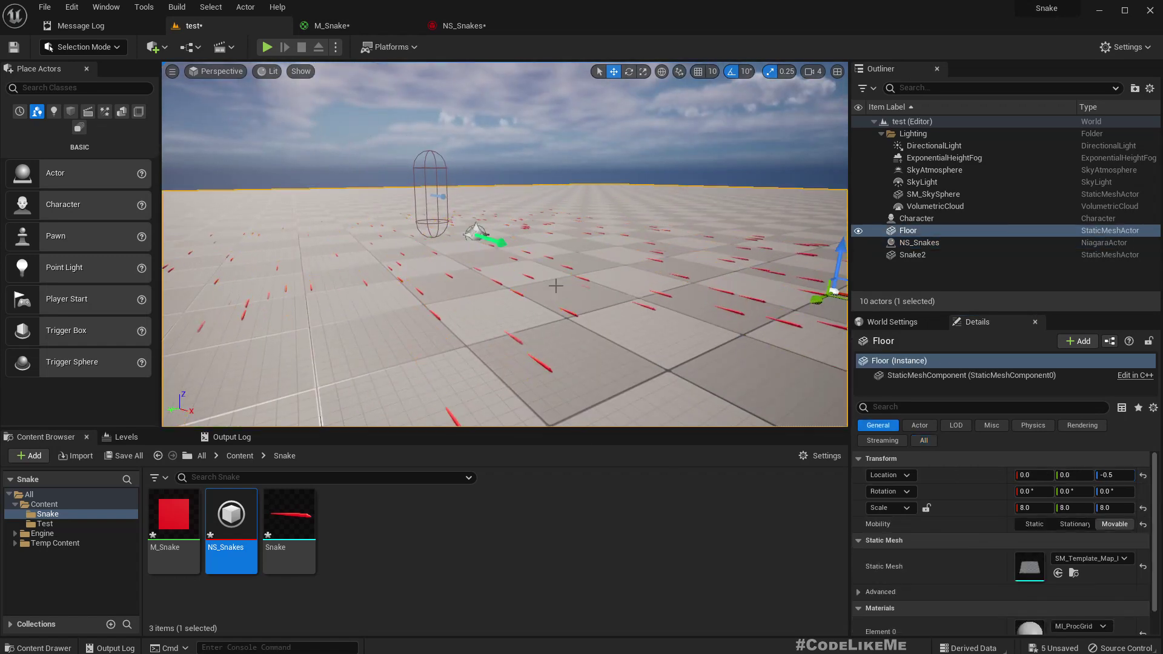
{"action": "key", "text": "w"}
{"action": "mouse_move", "coordinate": [556, 283]}
{"action": "right_mouse_down"}
{"action": "mouse_move", "coordinate": [540, 252]}
{"action": "mouse_move", "coordinate": [636, 284]}
{"action": "mouse_move", "coordinate": [569, 276]}
{"action": "right_mouse_up"}
{"action": "key", "text": "d"}
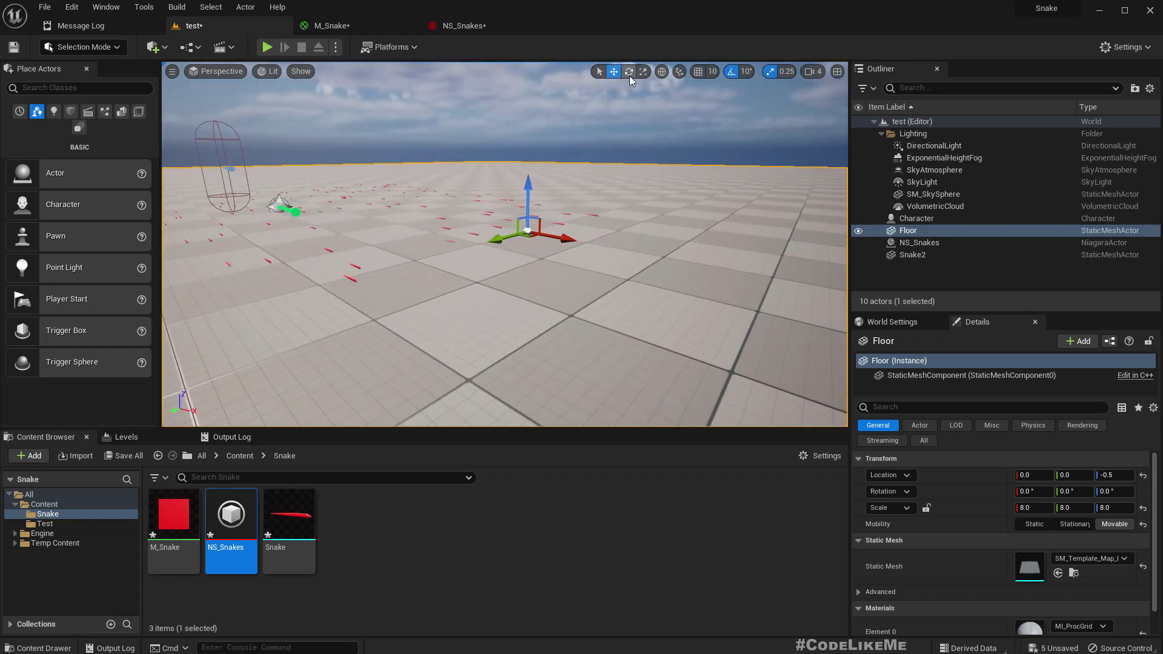
{"action": "key", "text": "w"}
{"action": "right_click_drag", "start_coordinate": [483, 133], "coordinate": [406, 163]}
{"action": "key", "text": "s"}
{"action": "key", "text": "w"}
{"action": "right_click_drag", "start_coordinate": [506, 149], "coordinate": [509, 149]}
Step: Set the Initialize Particle module's Lifetime Min to 4 and Lifetime Max to 5, and check the swarm in the test level
{"action": "left_click", "coordinate": [459, 26]}
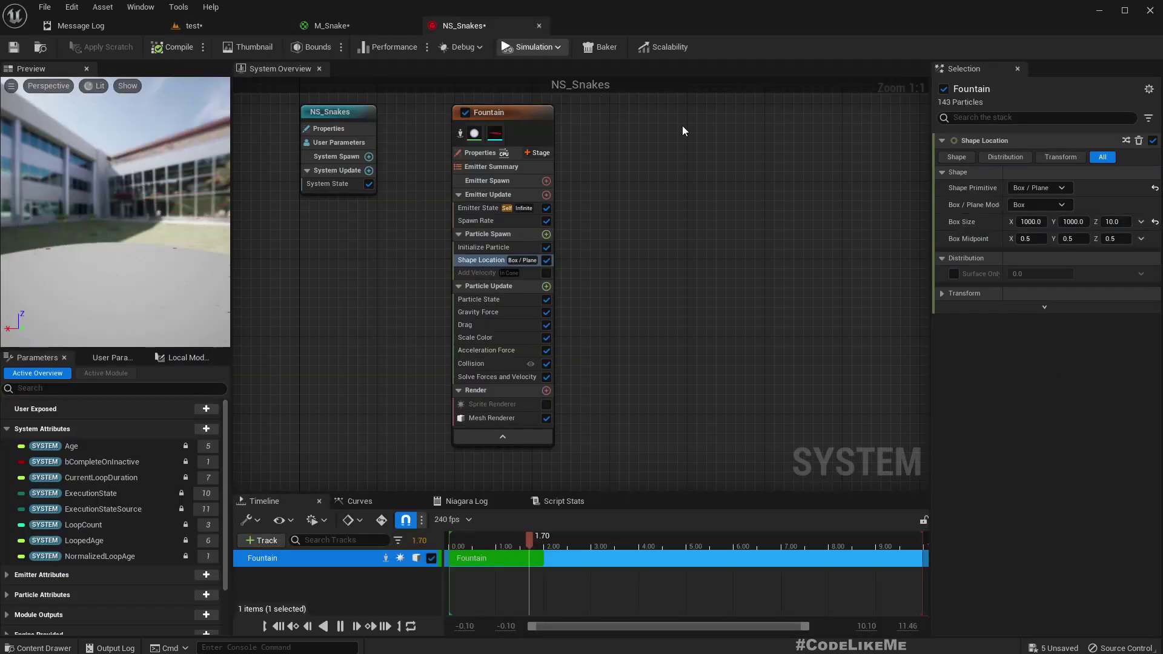
{"action": "left_click", "coordinate": [483, 247]}
{"action": "left_click", "coordinate": [1047, 204]}
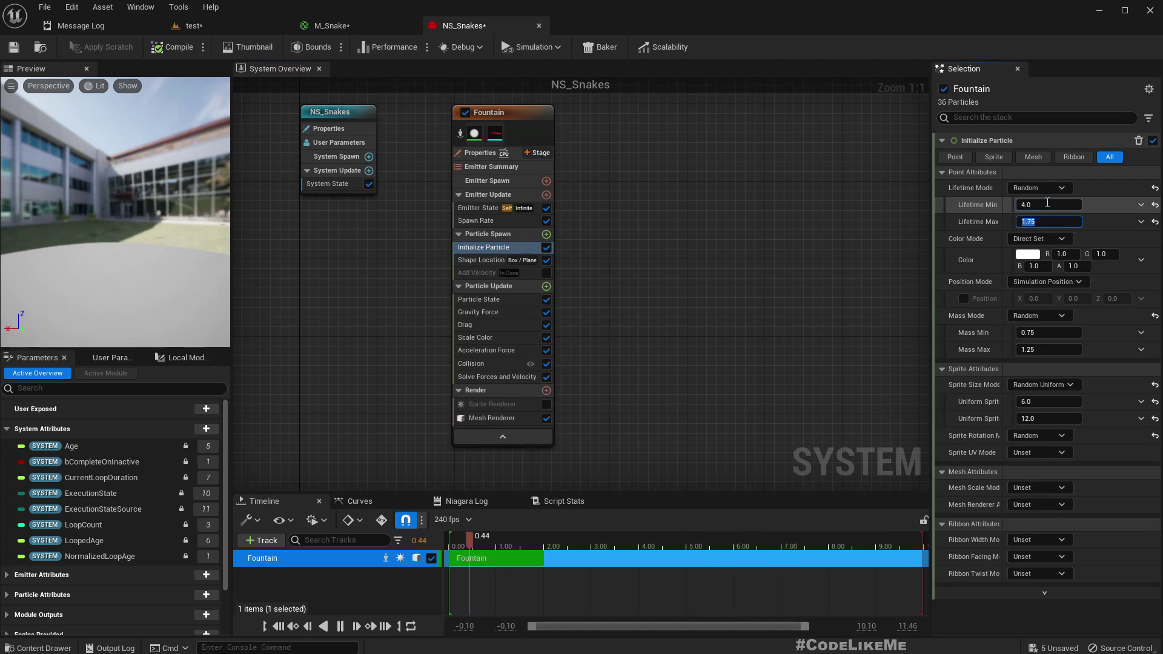
{"action": "left_click", "coordinate": [193, 25]}
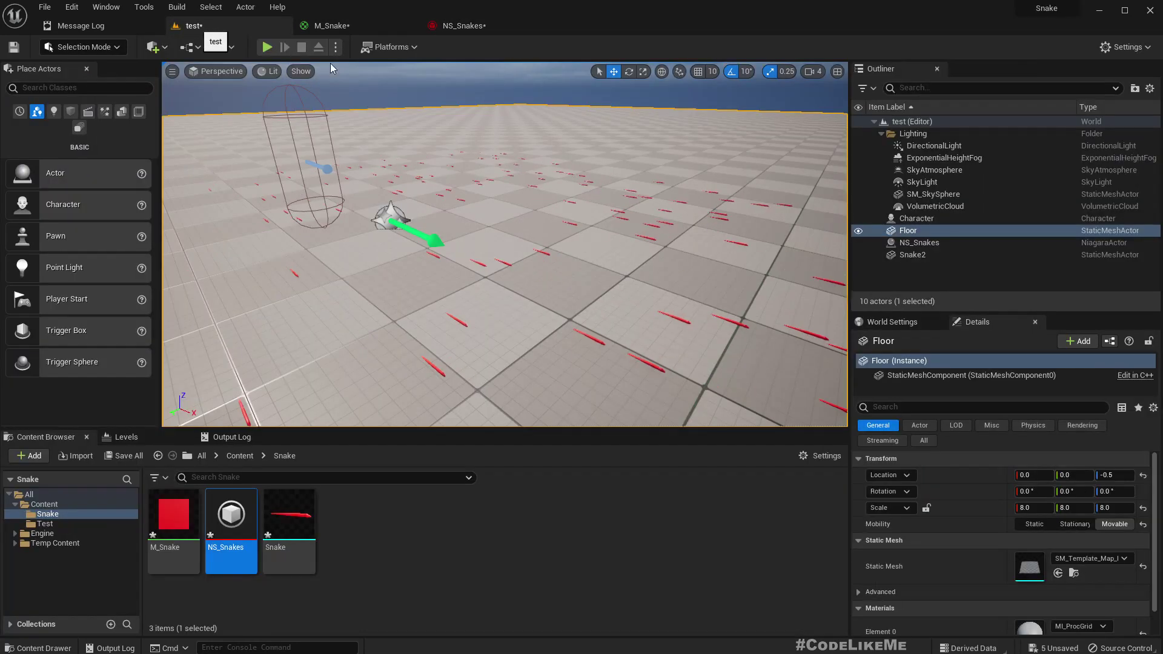
{"action": "key", "text": "w"}
{"action": "mouse_move", "coordinate": [524, 181]}
{"action": "right_mouse_down"}
{"action": "mouse_move", "coordinate": [582, 209]}
{"action": "mouse_move", "coordinate": [576, 197]}
{"action": "mouse_move", "coordinate": [574, 209]}
{"action": "mouse_move", "coordinate": [541, 215]}
{"action": "mouse_move", "coordinate": [533, 187]}
{"action": "mouse_move", "coordinate": [506, 185]}
{"action": "mouse_move", "coordinate": [537, 183]}
{"action": "right_mouse_up"}
{"action": "key", "text": "s"}
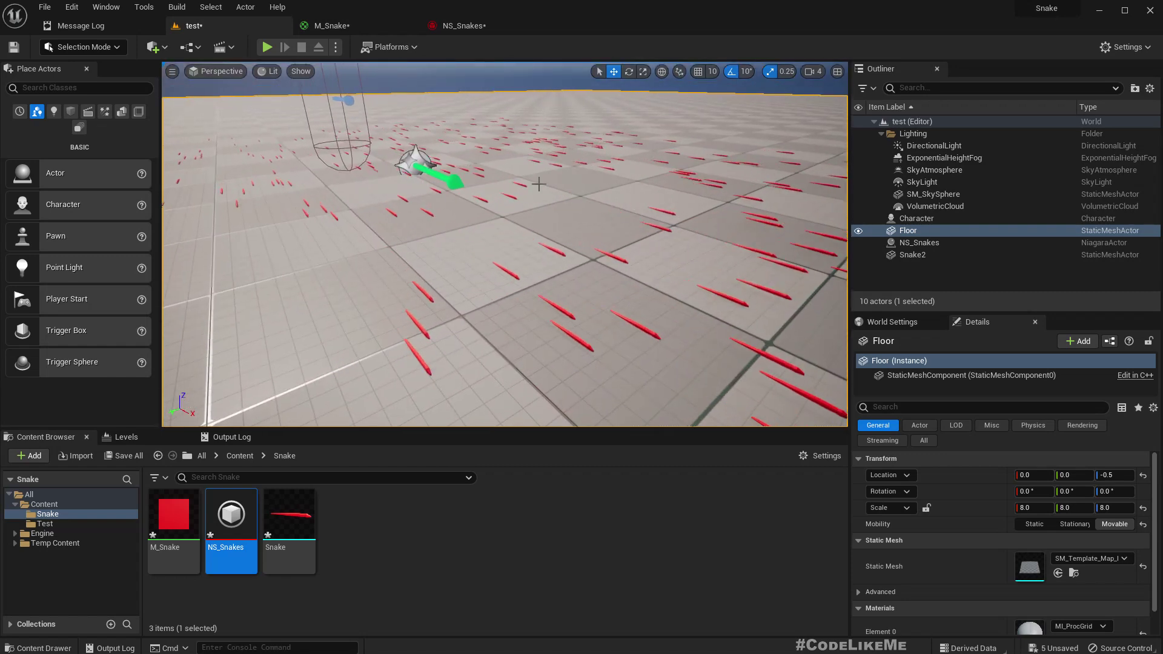
{"action": "key", "text": "q"}
{"action": "right_click_drag", "start_coordinate": [455, 158], "coordinate": [466, 160]}
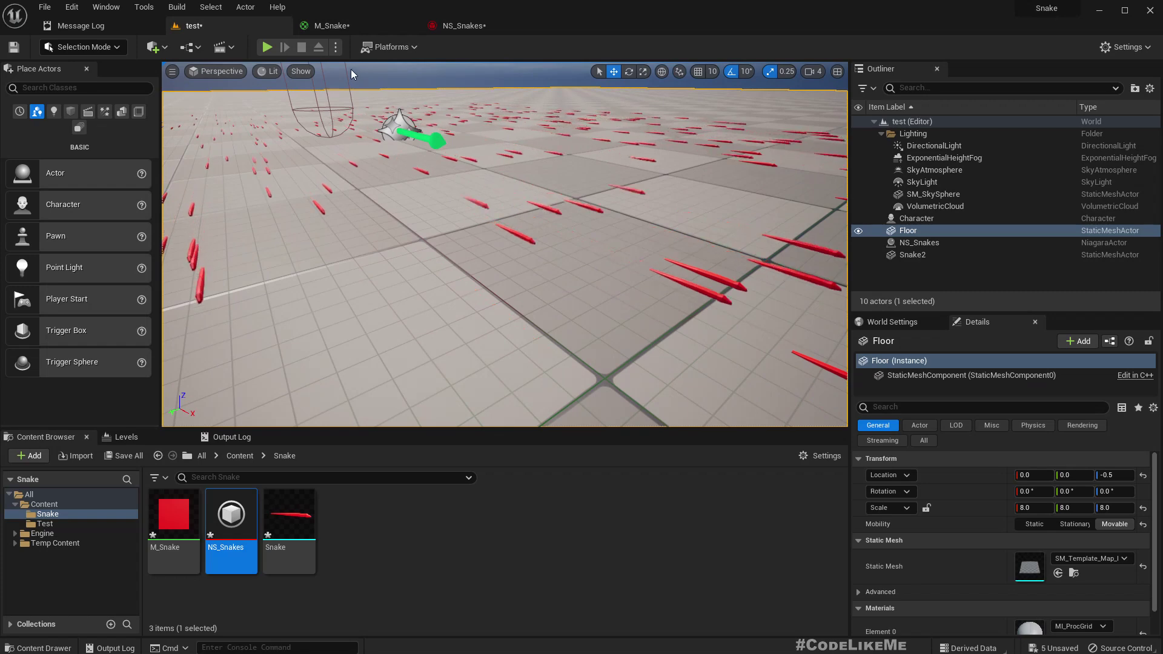
Step: Set the Drag module's Drag value to 0.01 and check the snakes' movement in the test level
{"action": "left_click", "coordinate": [455, 25]}
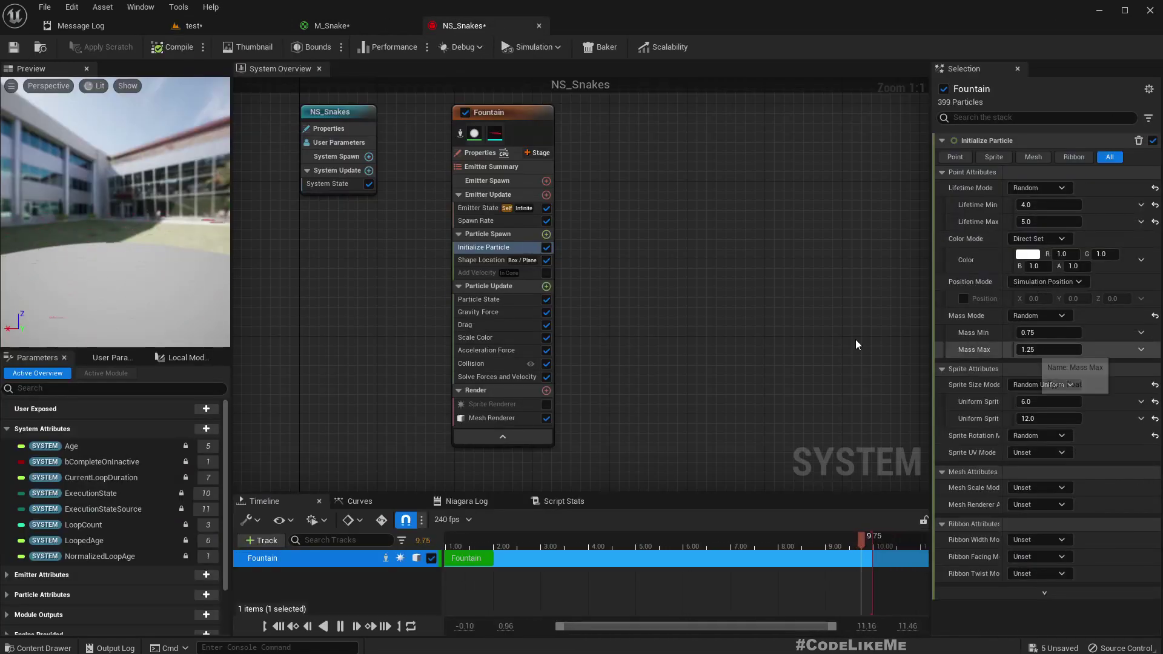
{"action": "left_click", "coordinate": [478, 325]}
{"action": "left_click", "coordinate": [1039, 158]}
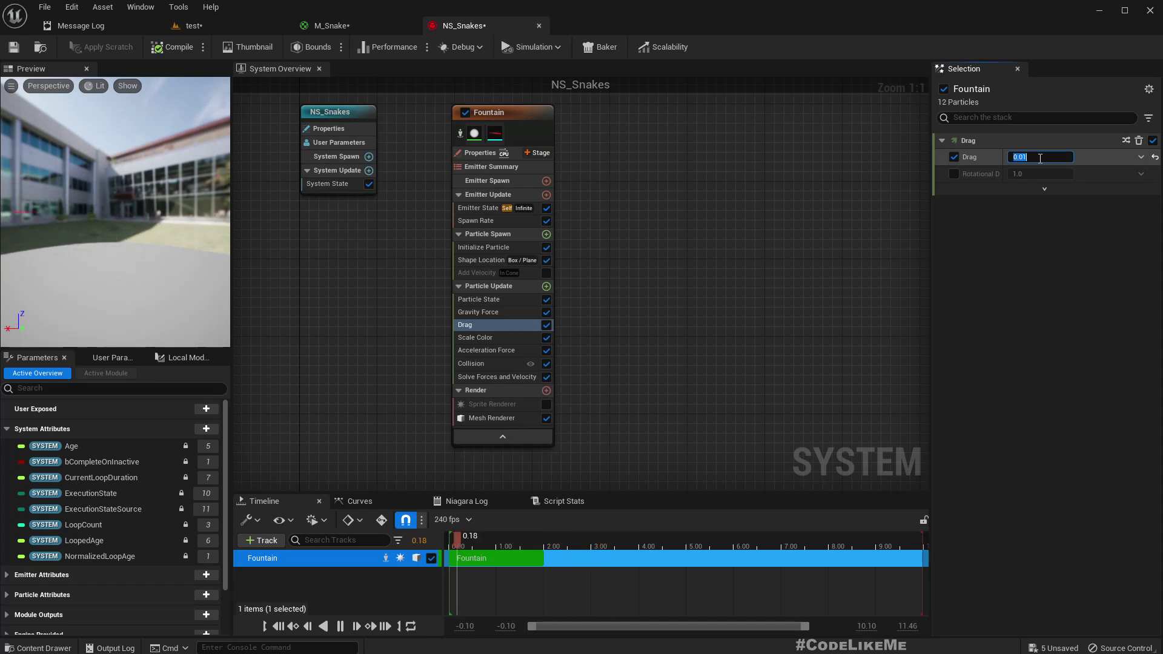
{"action": "key", "text": "Return"}
{"action": "left_click", "coordinate": [218, 26]}
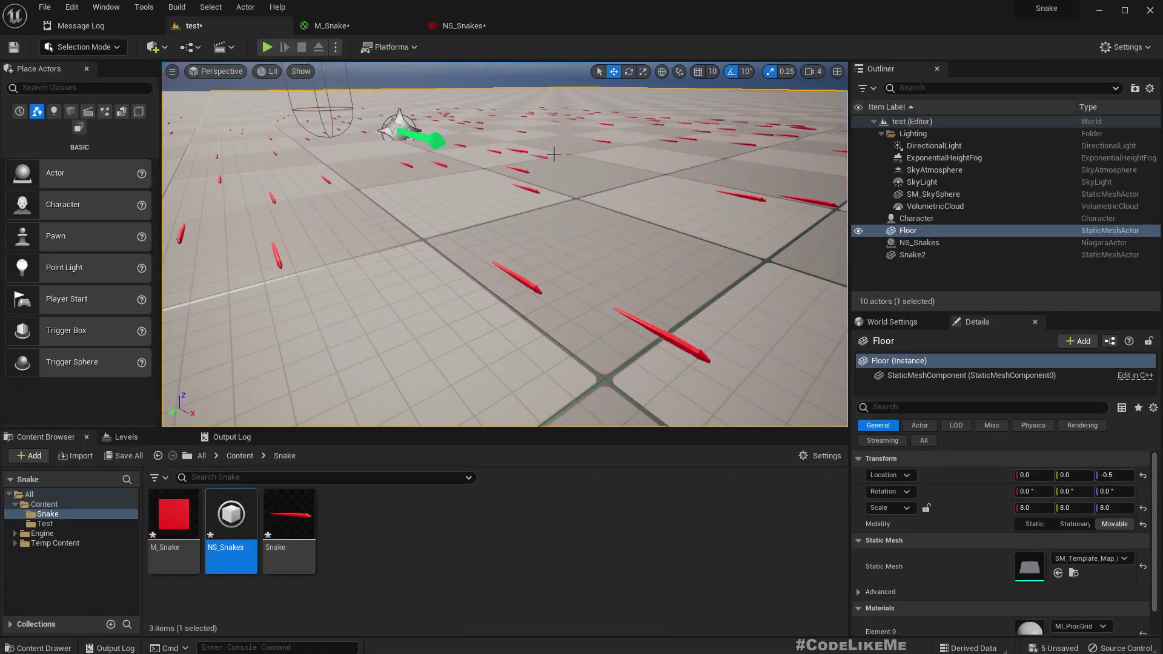
{"action": "right_click_drag", "start_coordinate": [504, 244], "coordinate": [472, 231]}
{"action": "key", "text": "a"}
{"action": "key", "text": "s"}
{"action": "key", "text": "s"}
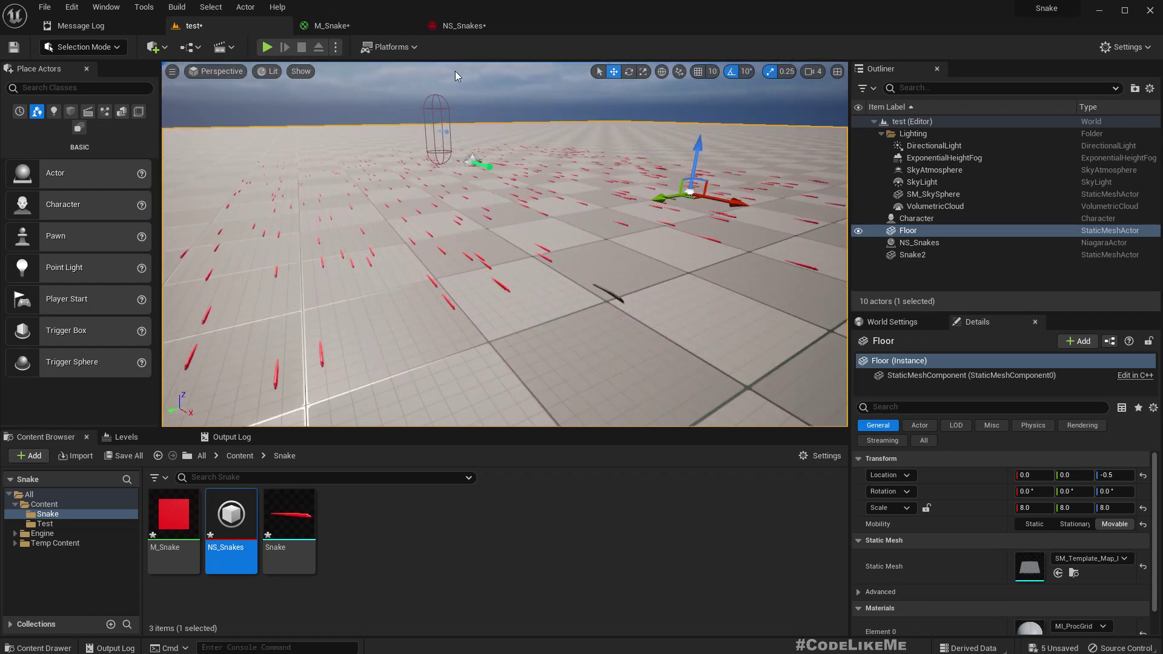
Step: Set the Shape Location module's Box Size to 100 in X and return to the test level
{"action": "left_click", "coordinate": [457, 25]}
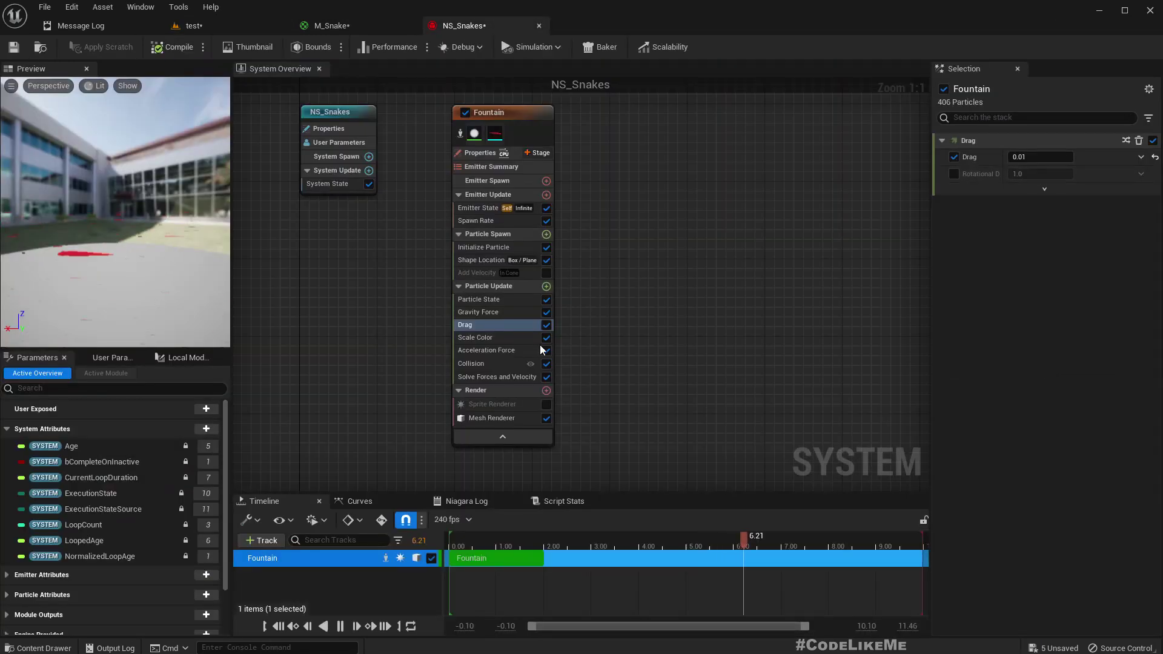
{"action": "left_click", "coordinate": [476, 249]}
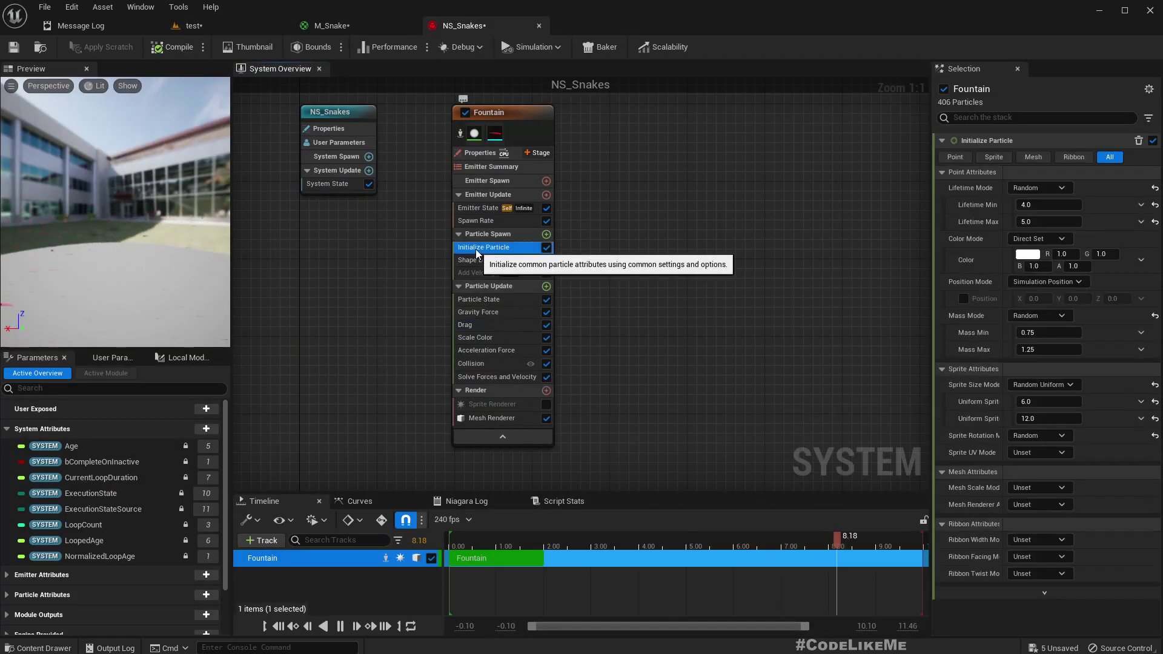
{"action": "left_click", "coordinate": [480, 260]}
{"action": "left_click", "coordinate": [1039, 223]}
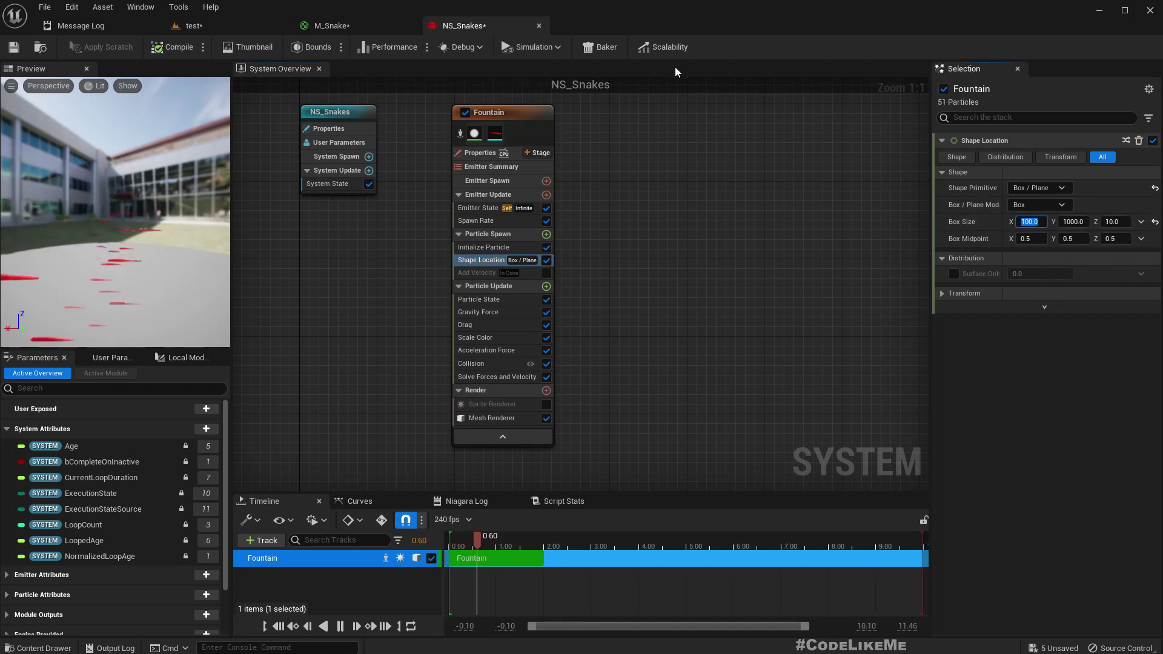
{"action": "left_click", "coordinate": [194, 26]}
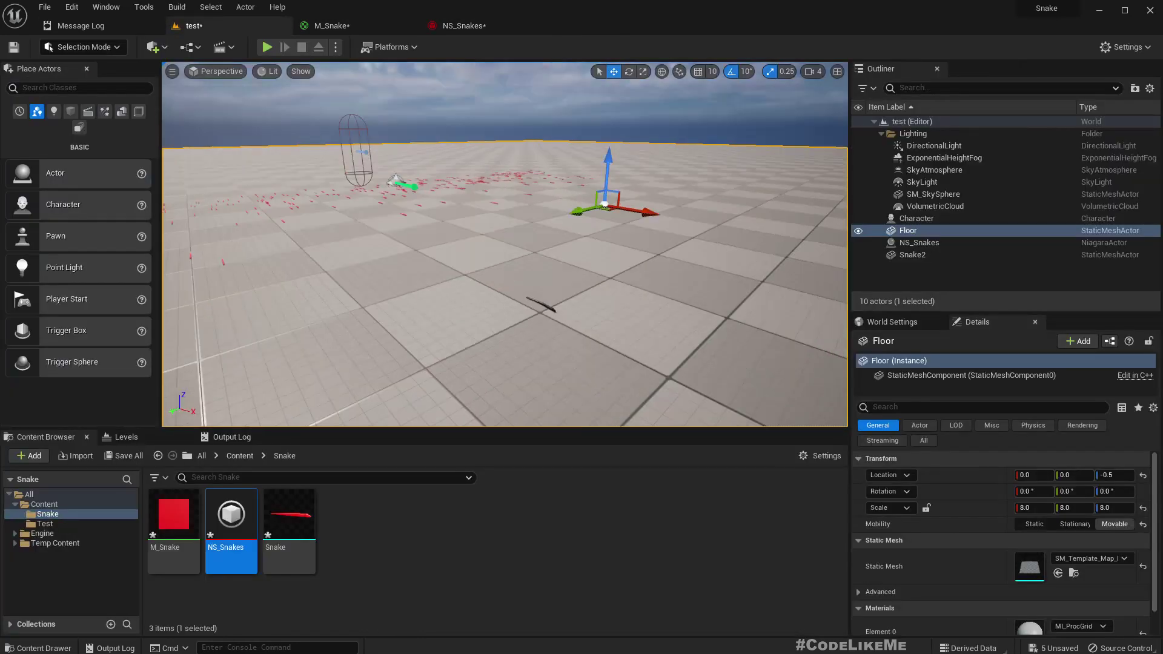
Step: Delete the Snake2 mesh actor from the test level and examine the snake swarm up close
{"action": "key", "text": "w"}
{"action": "right_click_drag", "start_coordinate": [504, 244], "coordinate": [456, 213]}
{"action": "key", "text": "s"}
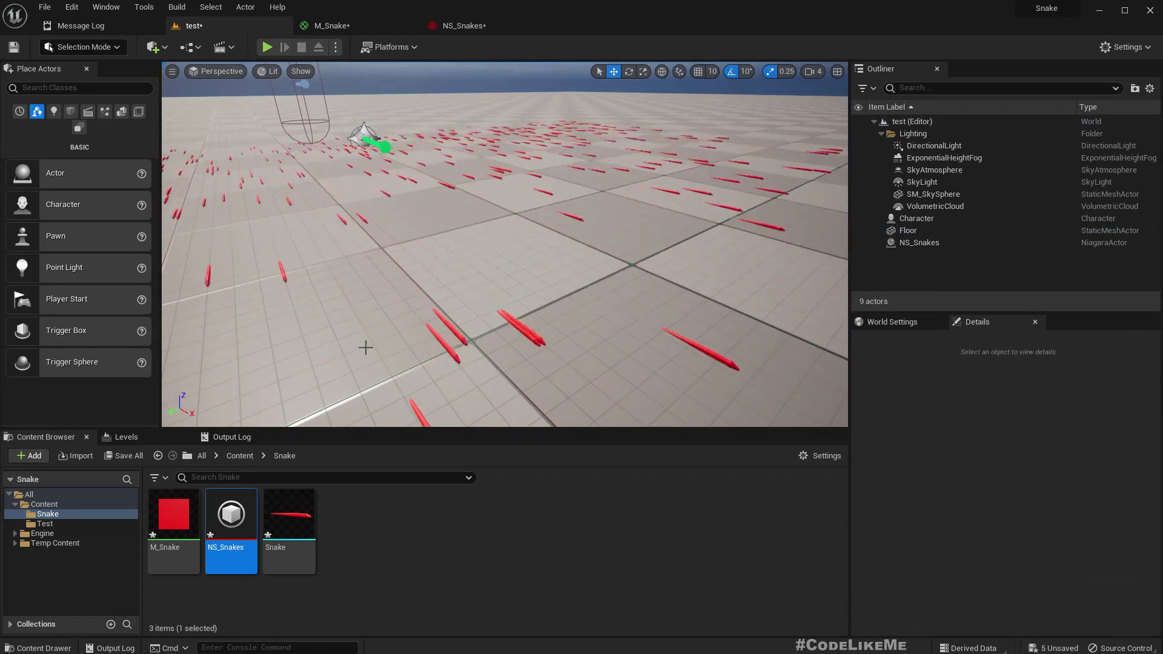
{"action": "right_click_drag", "start_coordinate": [351, 338], "coordinate": [350, 343]}
{"action": "key", "text": "w"}
{"action": "key", "text": "a"}
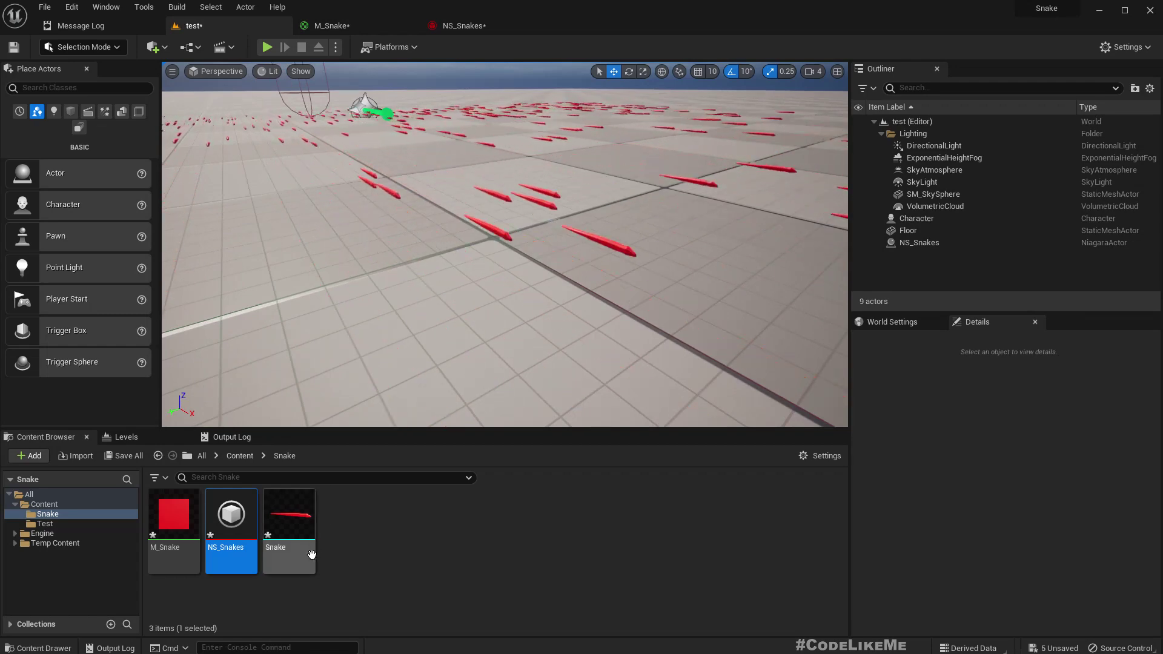
Step: Open the M_Snake material and move the Base Color parameter node farther away from the material output node
{"action": "left_click", "coordinate": [155, 520]}
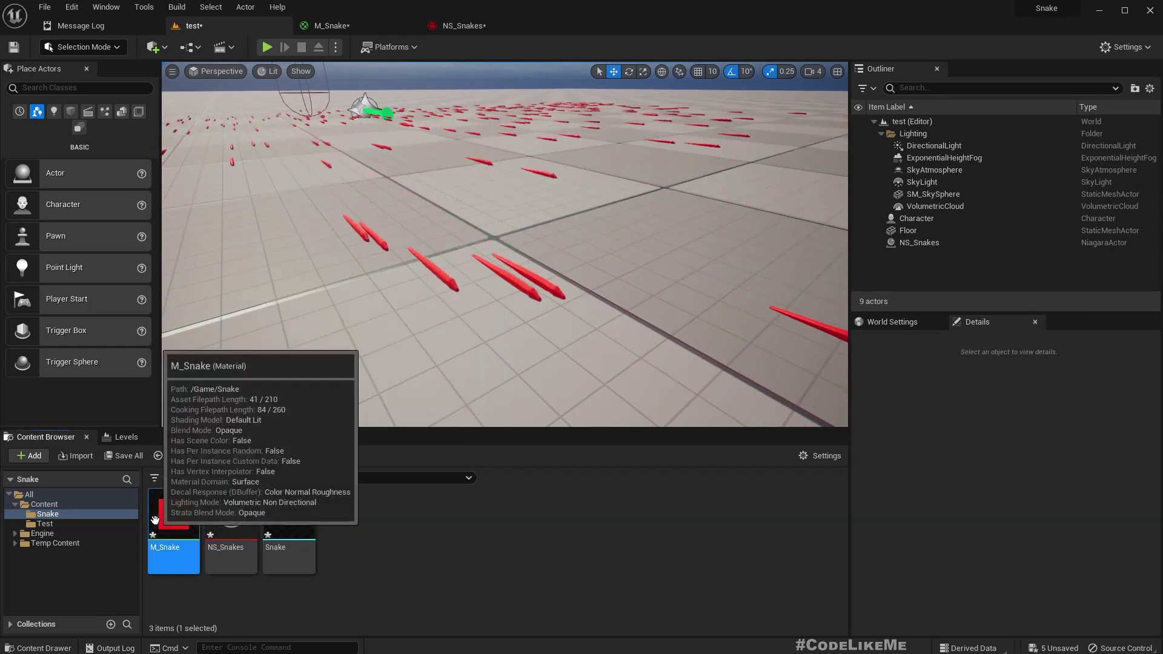
{"action": "double_click", "coordinate": [155, 519]}
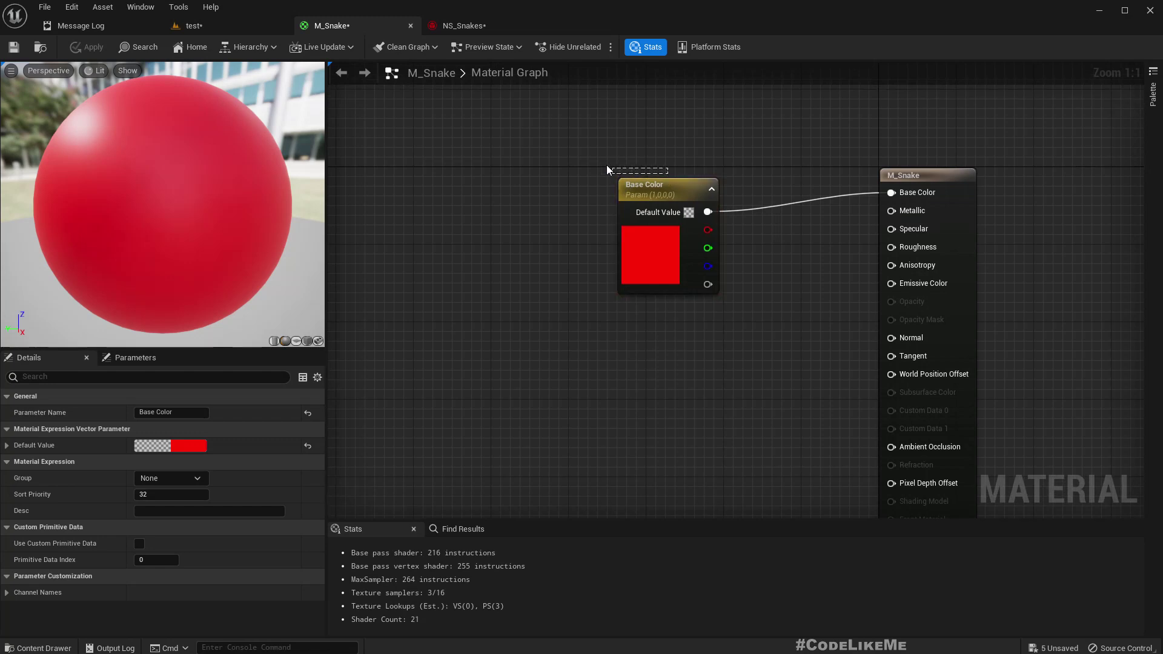
{"action": "left_click_drag", "start_coordinate": [607, 165], "coordinate": [606, 167]}
{"action": "left_click_drag", "start_coordinate": [678, 191], "coordinate": [620, 181]}
Step: Add an Absolute World Position node to the M_Snake graph, below the Base Color parameter
{"action": "right_click_drag", "start_coordinate": [516, 465], "coordinate": [530, 375]}
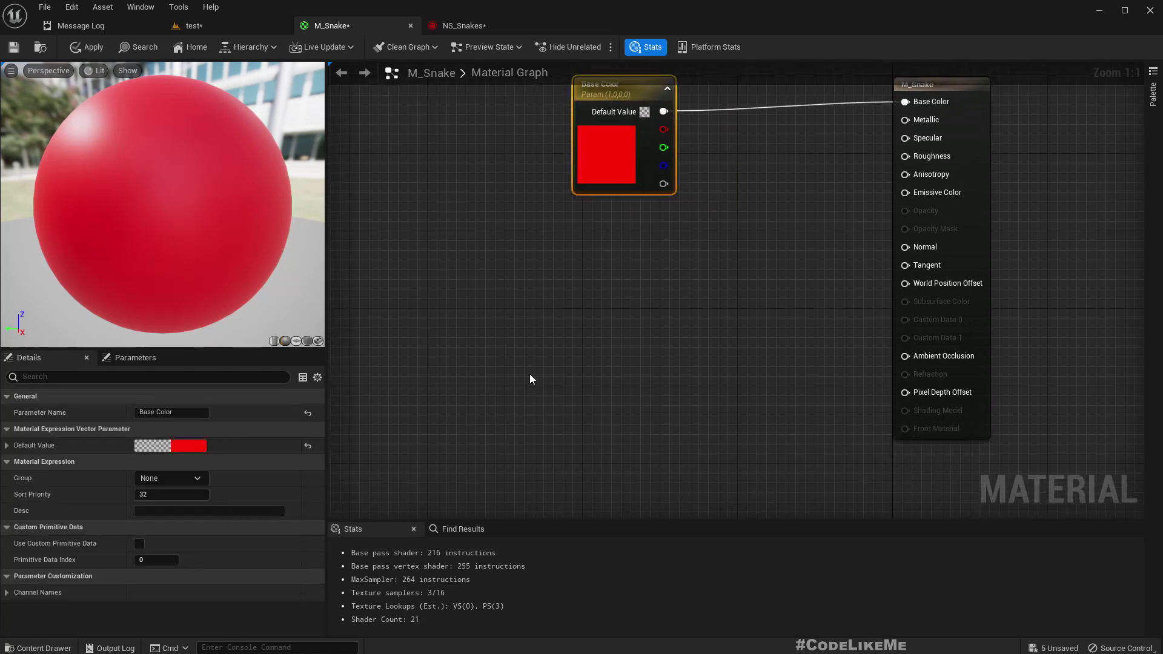
{"action": "scroll", "coordinate": [400, 371], "scroll_direction": "down", "scroll_amount": 1}
{"action": "right_click", "coordinate": [562, 333]}
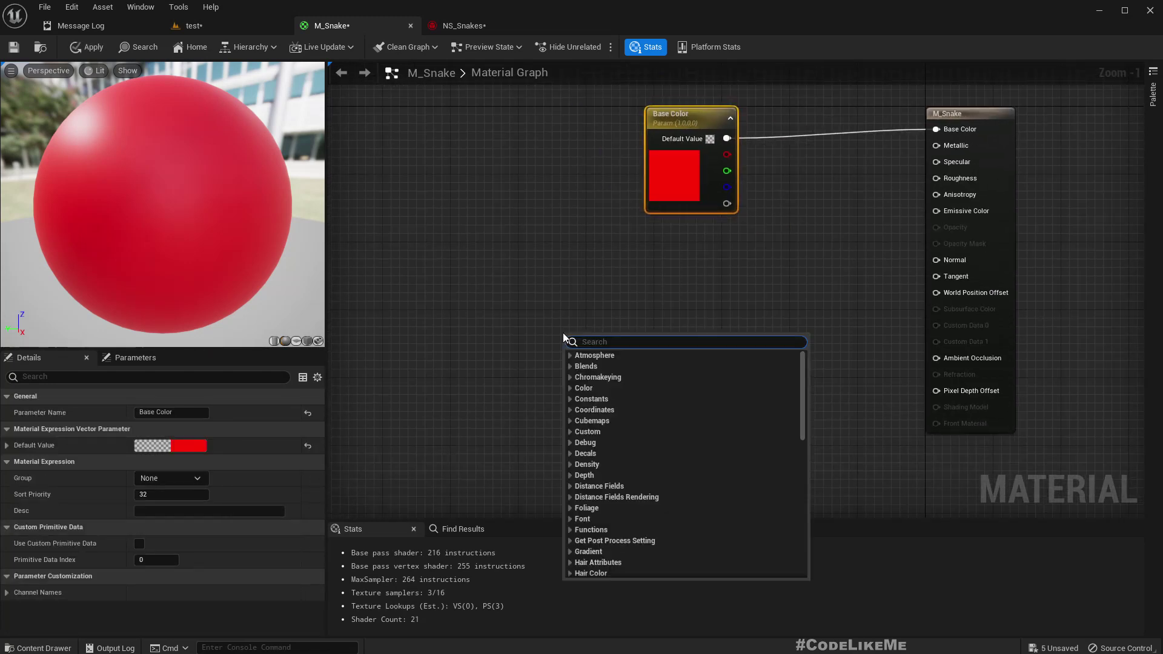
{"action": "type", "text": "world"}
{"action": "key", "text": "Return"}
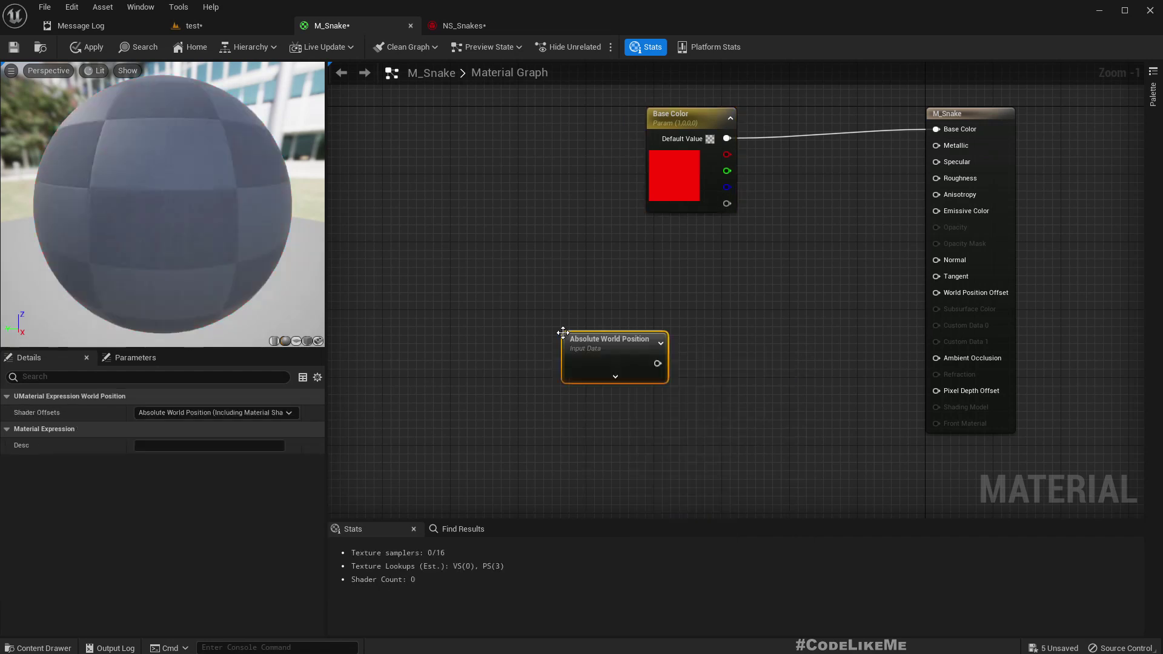
Step: Connect a ComponentMask node to the Absolute World Position output, keep only its R channel enabled and align it with the source node
{"action": "left_click_drag", "start_coordinate": [608, 362], "coordinate": [506, 344]}
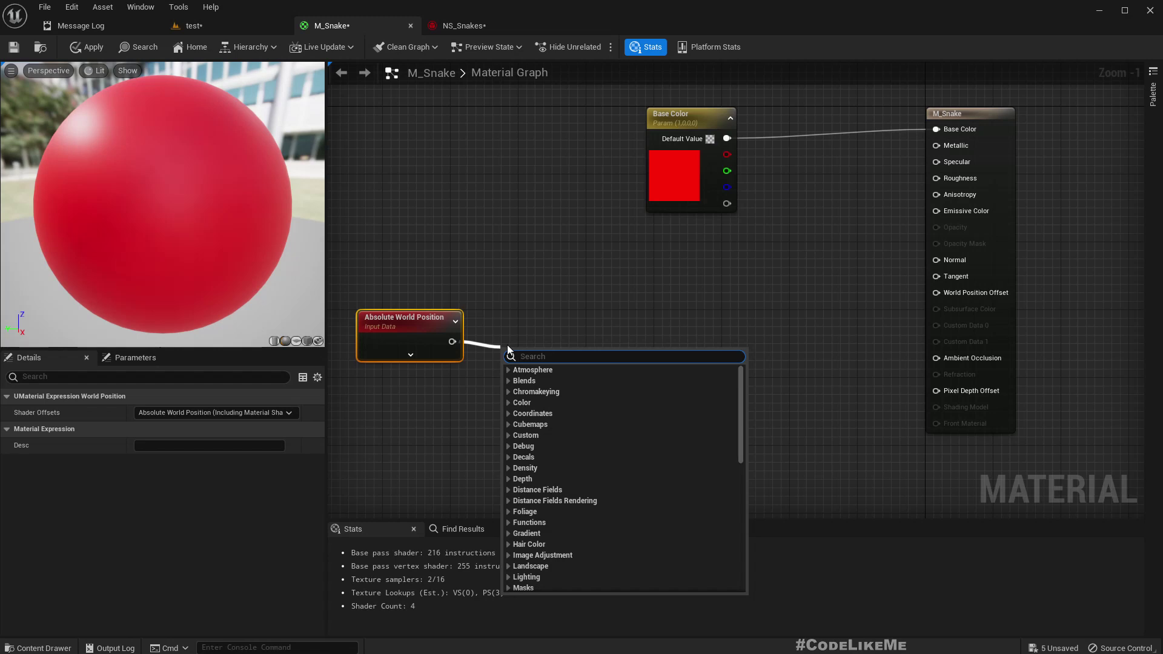
{"action": "type", "text": "compo"}
{"action": "key", "text": "Return"}
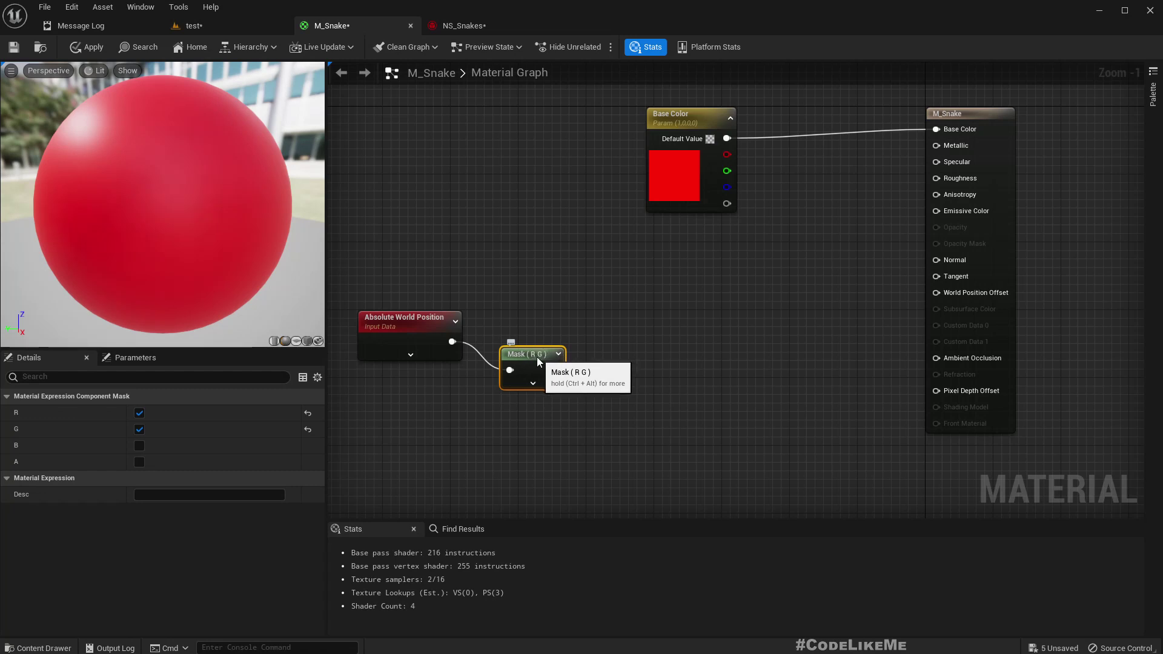
{"action": "left_click_drag", "start_coordinate": [538, 360], "coordinate": [538, 332]}
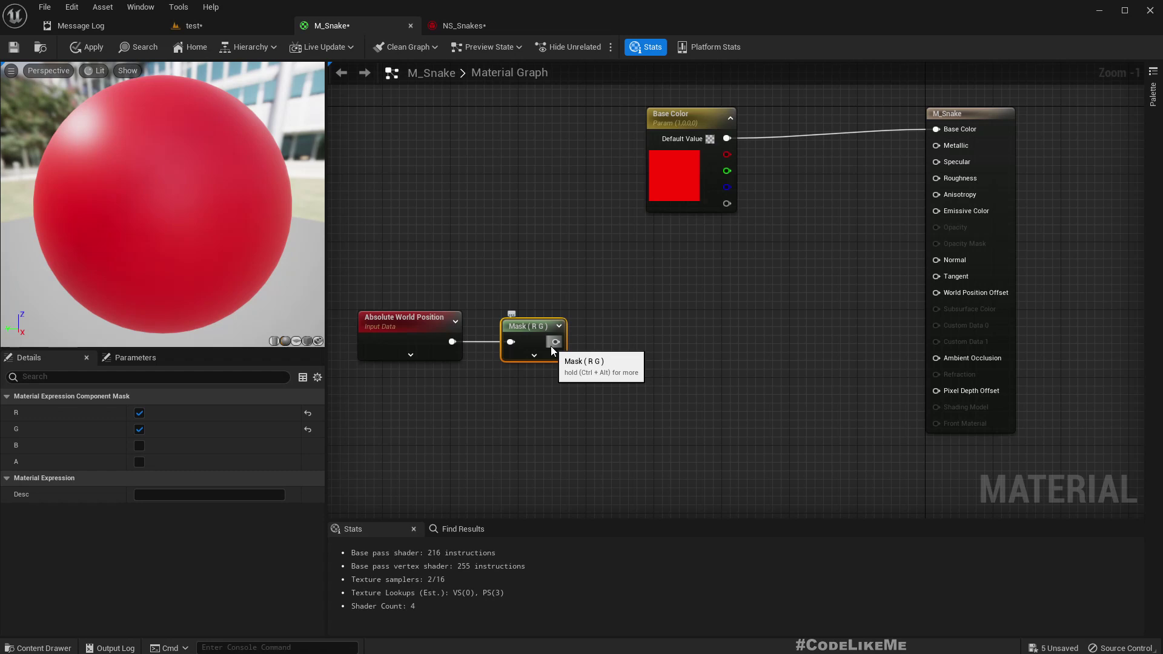
{"action": "left_click", "coordinate": [139, 430]}
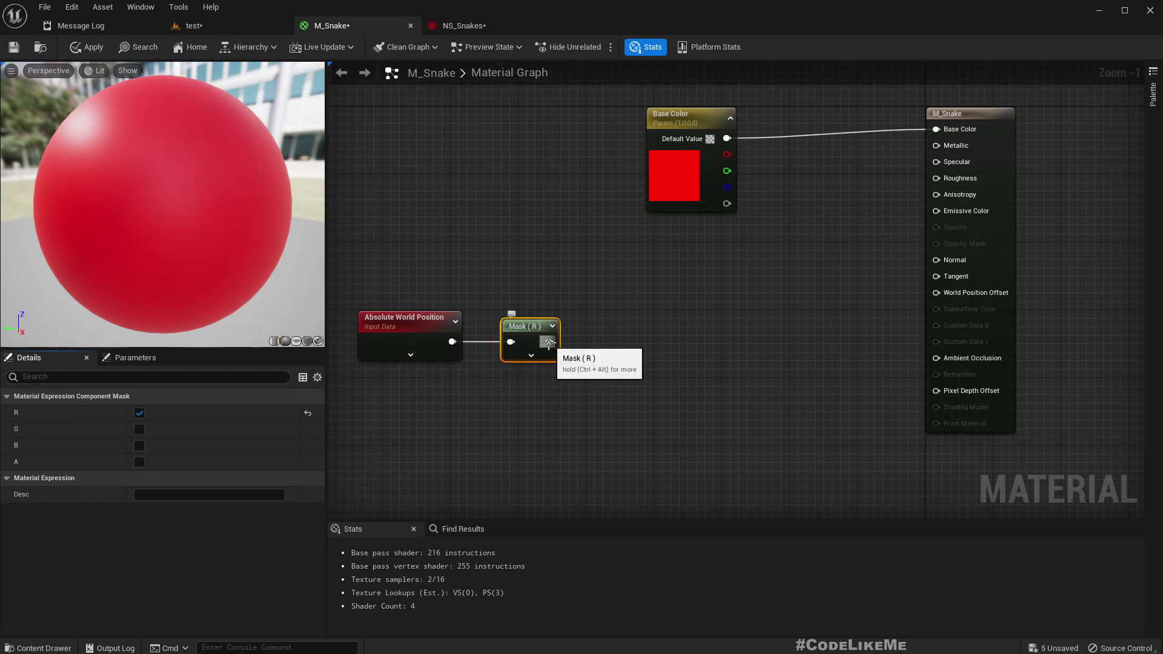
Step: Connect a Sine node to the R mask's output and place it in line beside the mask
{"action": "left_click_drag", "start_coordinate": [548, 344], "coordinate": [649, 340]}
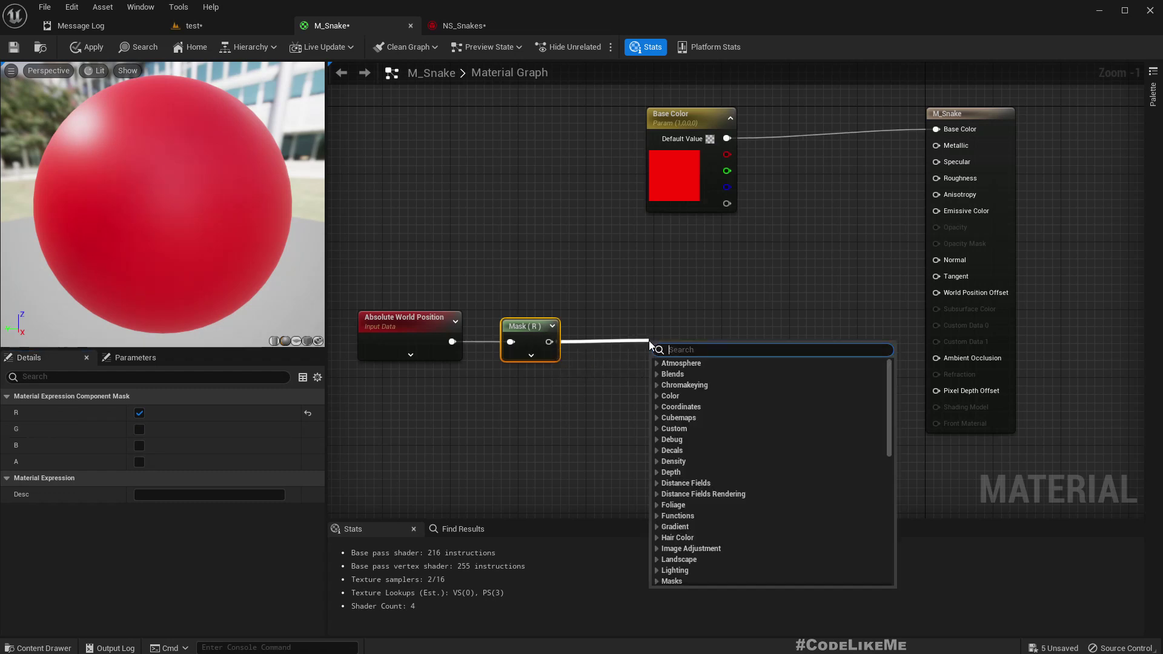
{"action": "type", "text": "sine"}
{"action": "key", "text": "Return"}
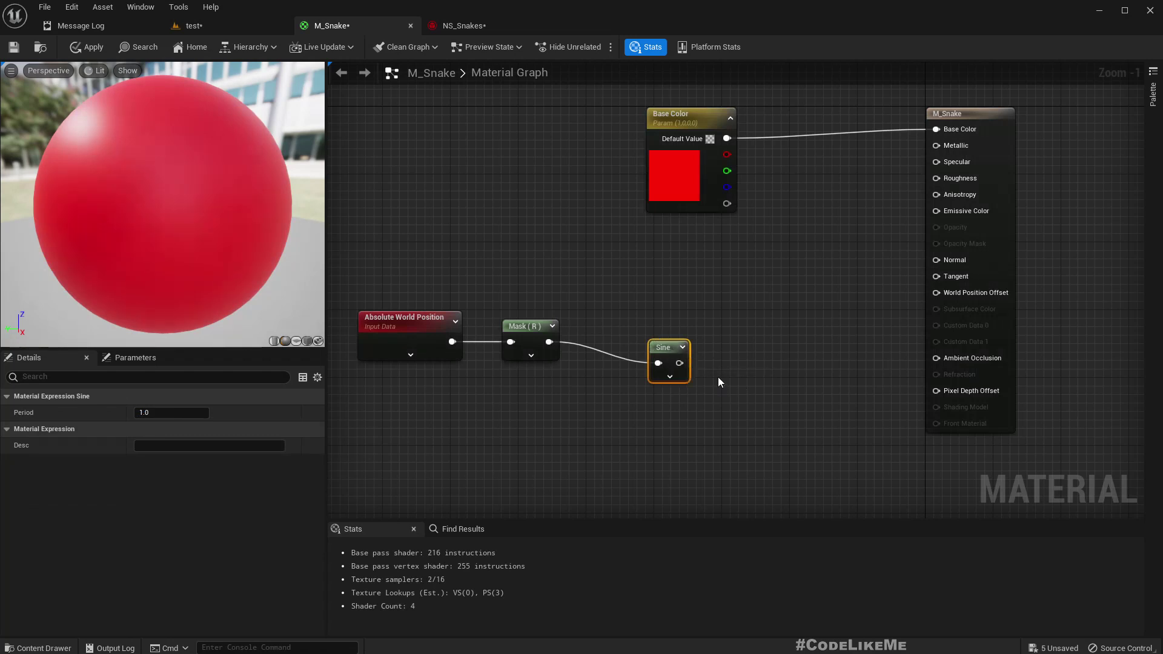
{"action": "right_click_drag", "start_coordinate": [718, 376], "coordinate": [671, 371]}
{"action": "left_click_drag", "start_coordinate": [622, 338], "coordinate": [590, 329]}
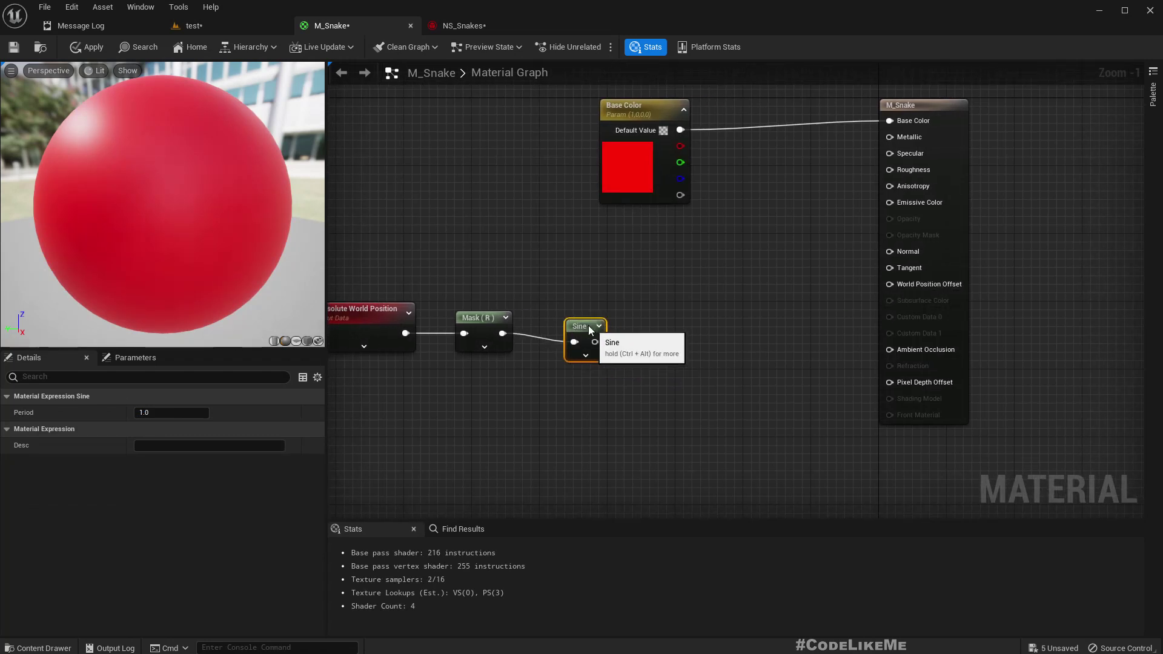
Step: Feed the Sine output into a new Multiply node and connect the result to the material's World Position Offset
{"action": "scroll", "coordinate": [634, 350], "scroll_direction": "down", "scroll_amount": 2}
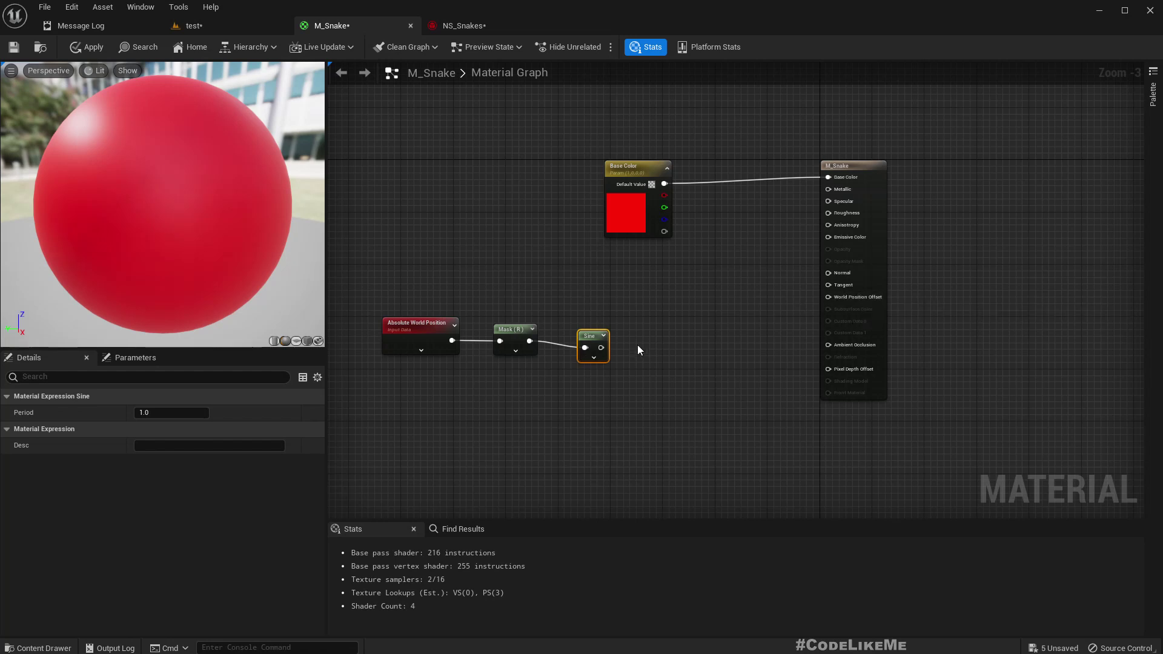
{"action": "left_click_drag", "start_coordinate": [638, 342], "coordinate": [653, 341]}
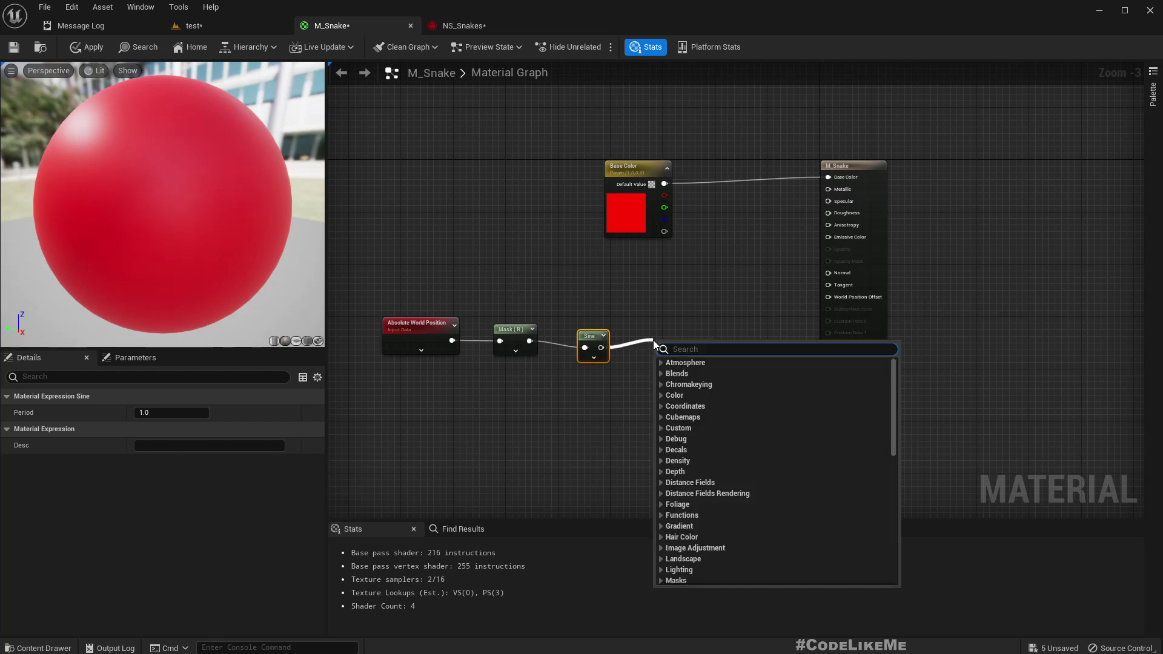
{"action": "type", "text": "*"}
{"action": "key", "text": "Return"}
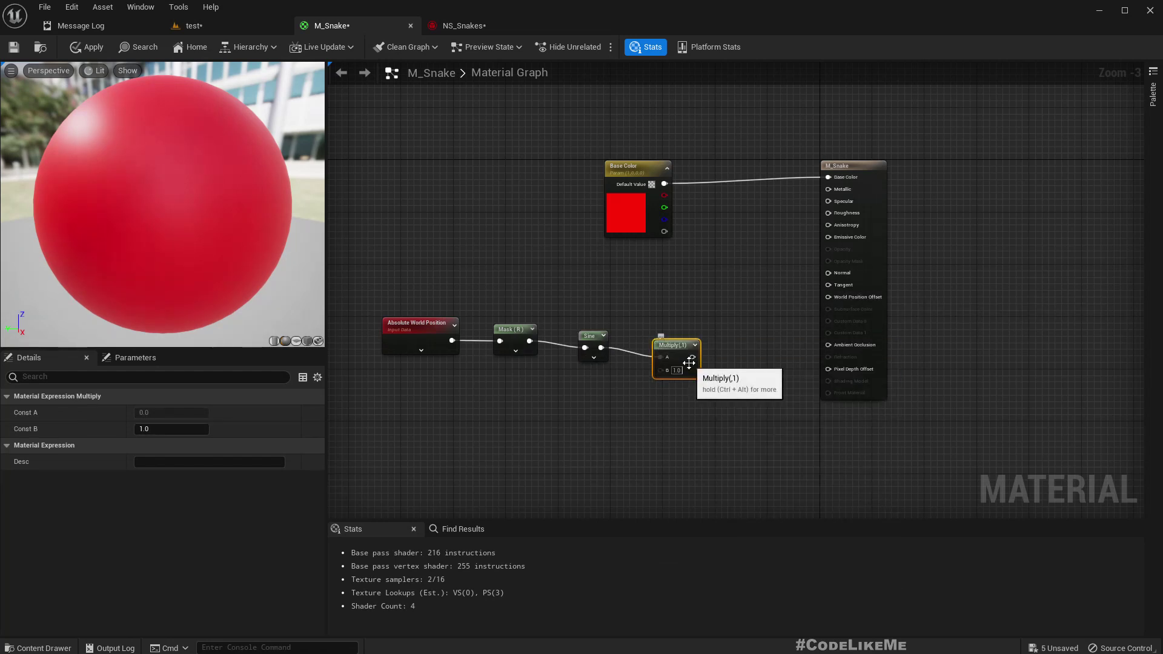
{"action": "left_click_drag", "start_coordinate": [840, 298], "coordinate": [840, 298]}
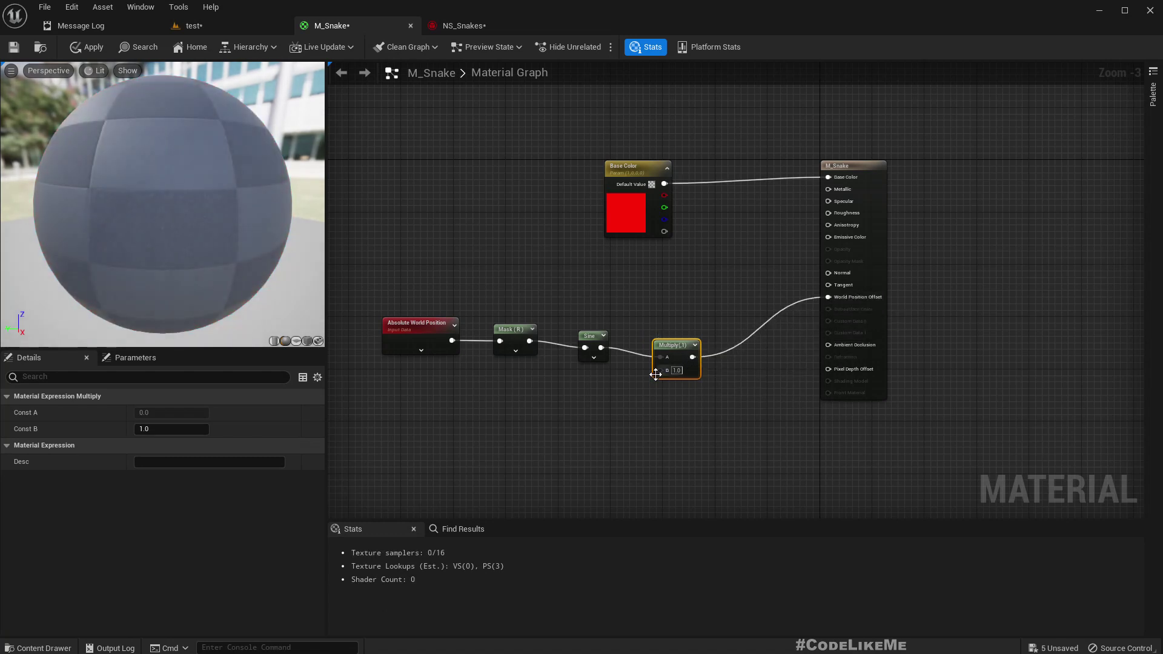
Step: Add a Constant3Vector node connected to the Multiply node's B input
{"action": "left_click_drag", "start_coordinate": [660, 370], "coordinate": [616, 413]}
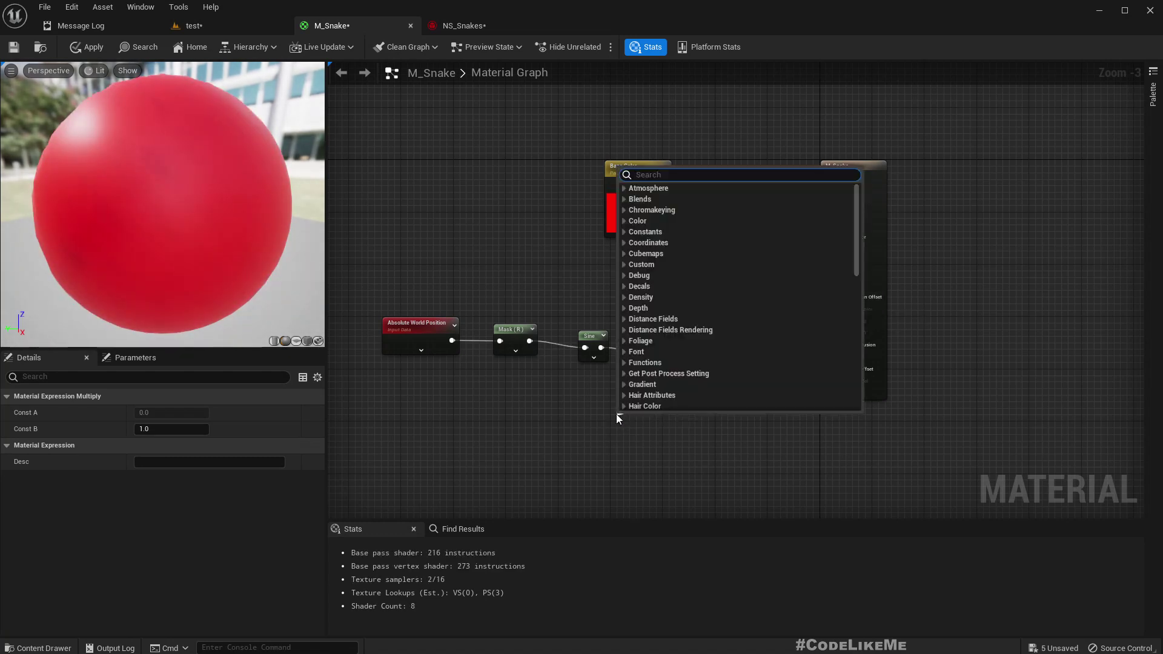
{"action": "type", "text": "veco"}
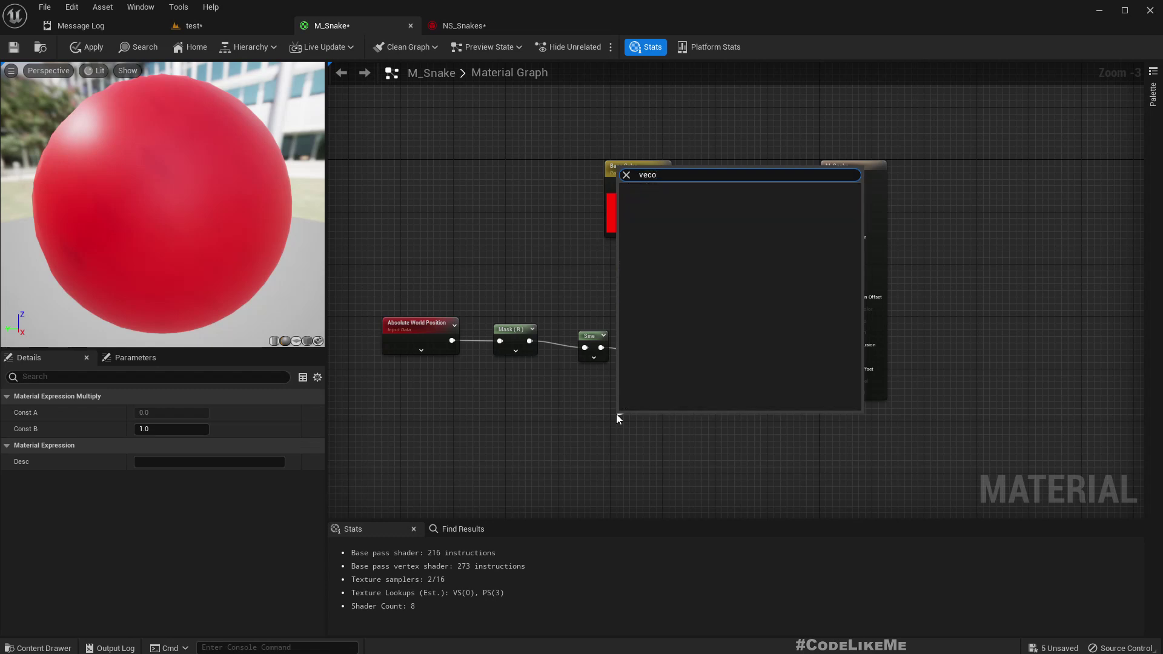
{"action": "key", "text": "BackSpace"}
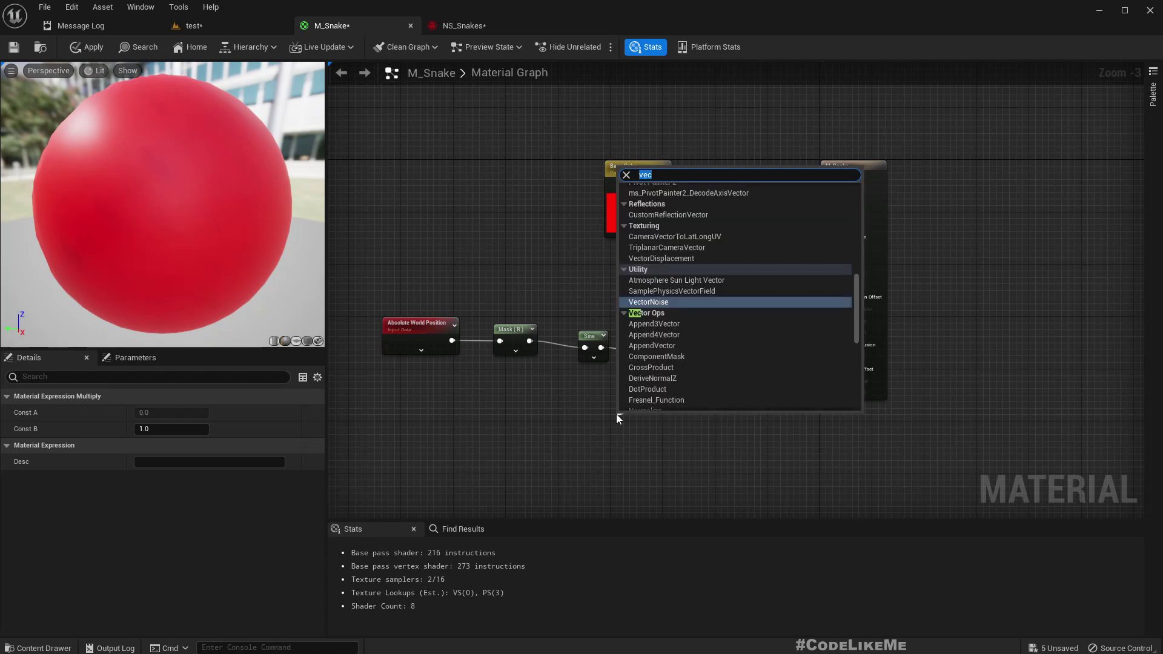
{"action": "type", "text": "consta"}
{"action": "key", "text": "Down"}
{"action": "key", "text": "Down"}
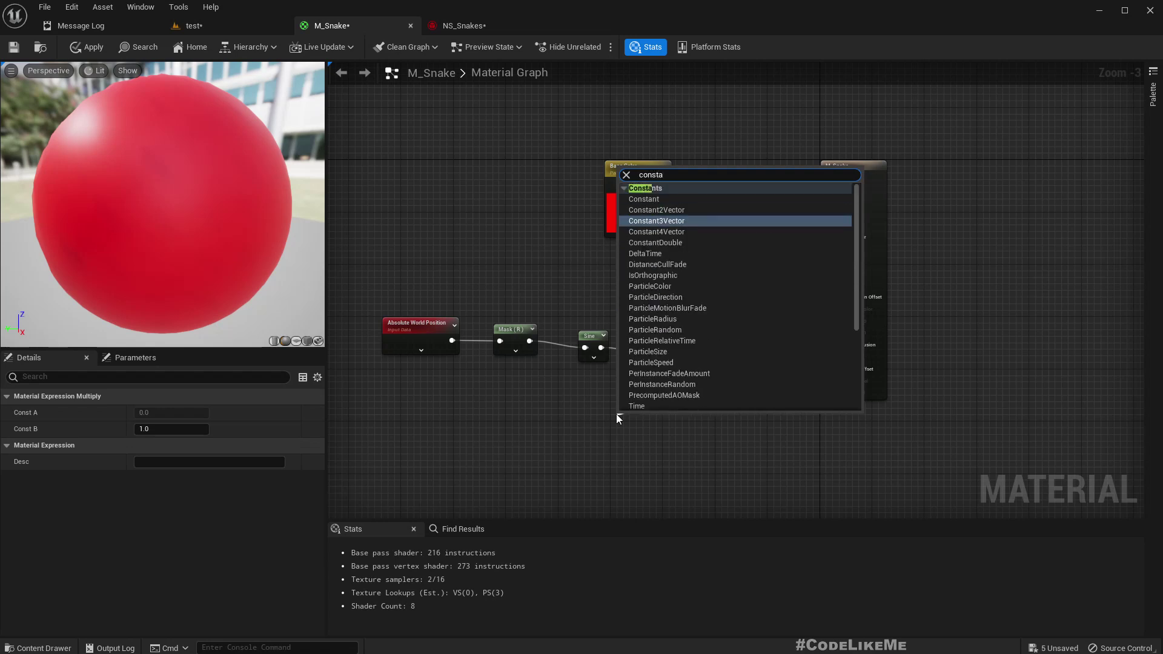
{"action": "key", "text": "Return"}
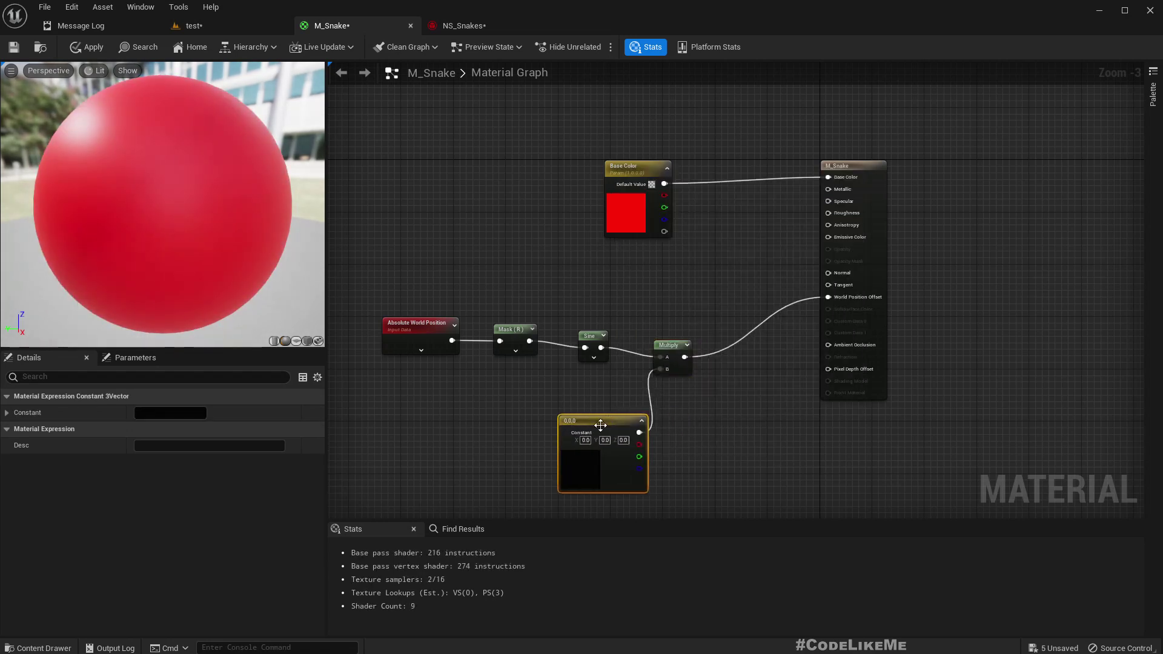
Step: Set the Constant3Vector's X and Y values to 1
{"action": "scroll", "coordinate": [602, 434], "scroll_direction": "up", "scroll_amount": 2}
{"action": "left_click", "coordinate": [584, 440]}
{"action": "type", "text": "1"}
{"action": "key", "text": "Tab"}
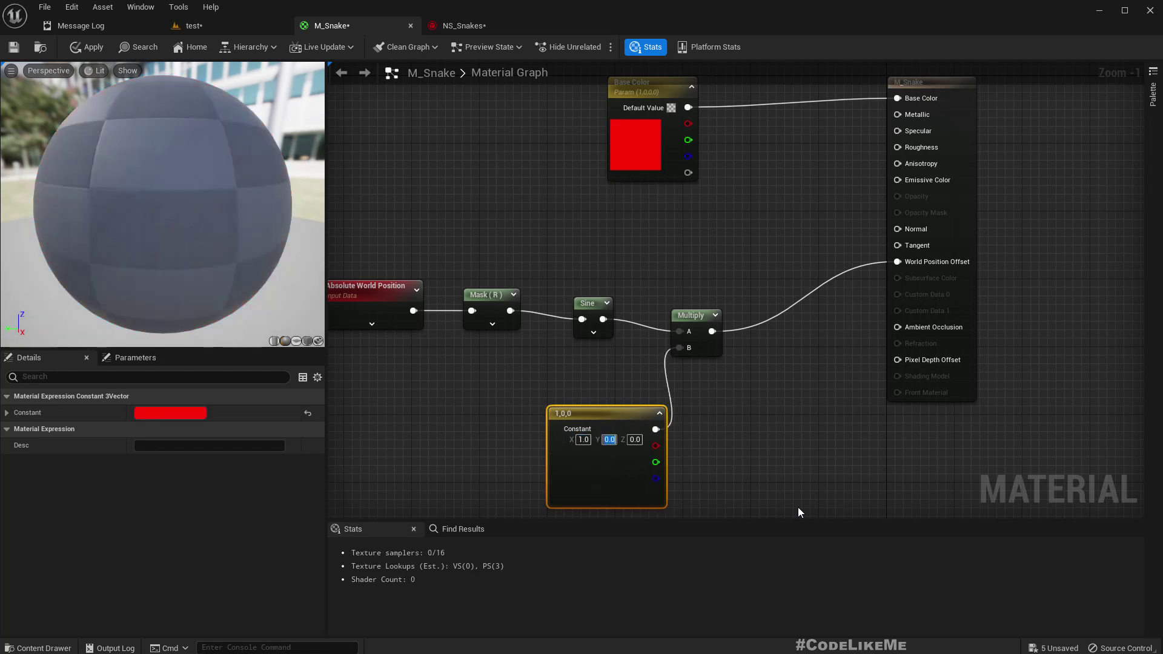
{"action": "type", "text": "1"}
{"action": "key", "text": "Return"}
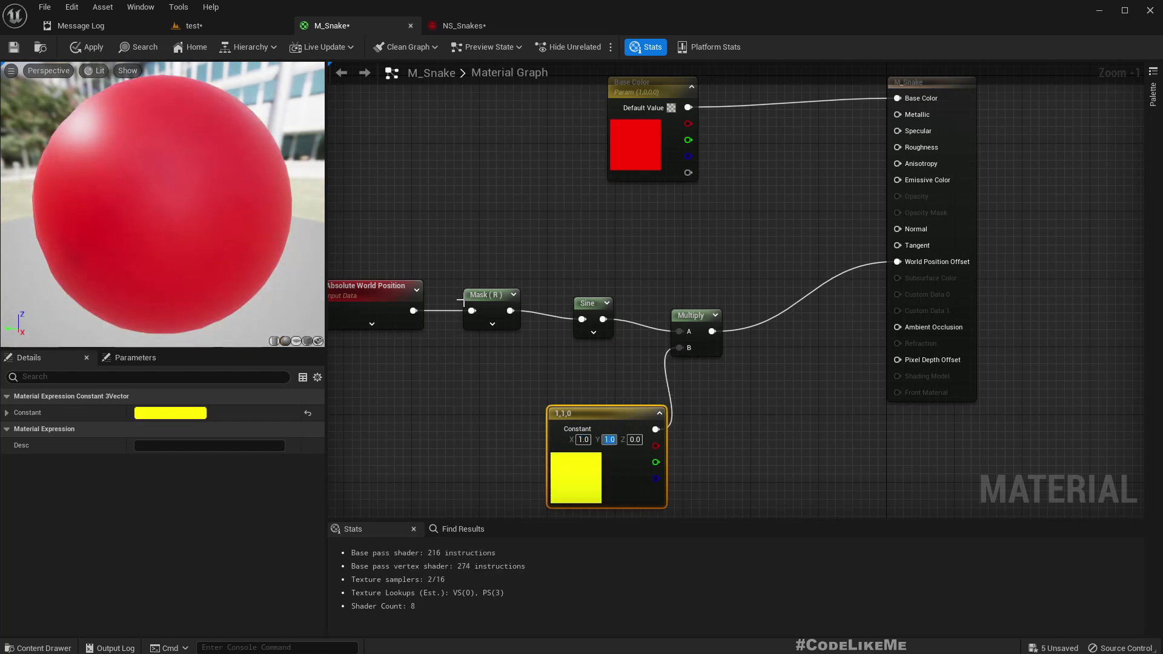
Step: Apply the M_Snake changes and examine the shape of the snakes in the test level
{"action": "left_click", "coordinate": [92, 48]}
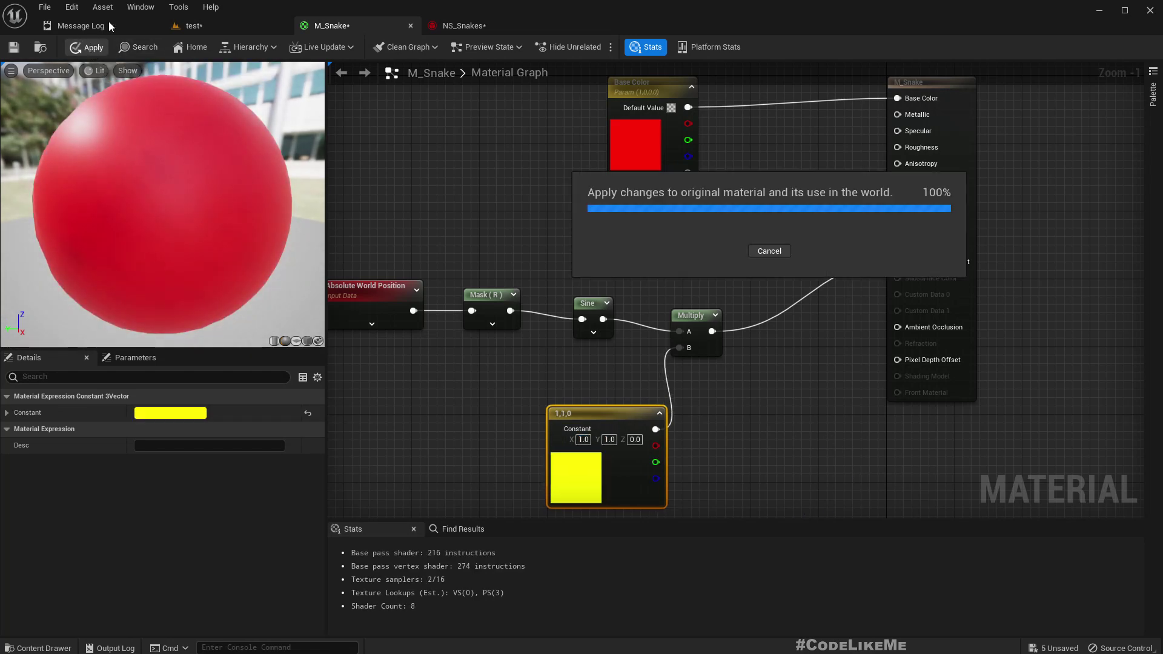
{"action": "left_click", "coordinate": [195, 24]}
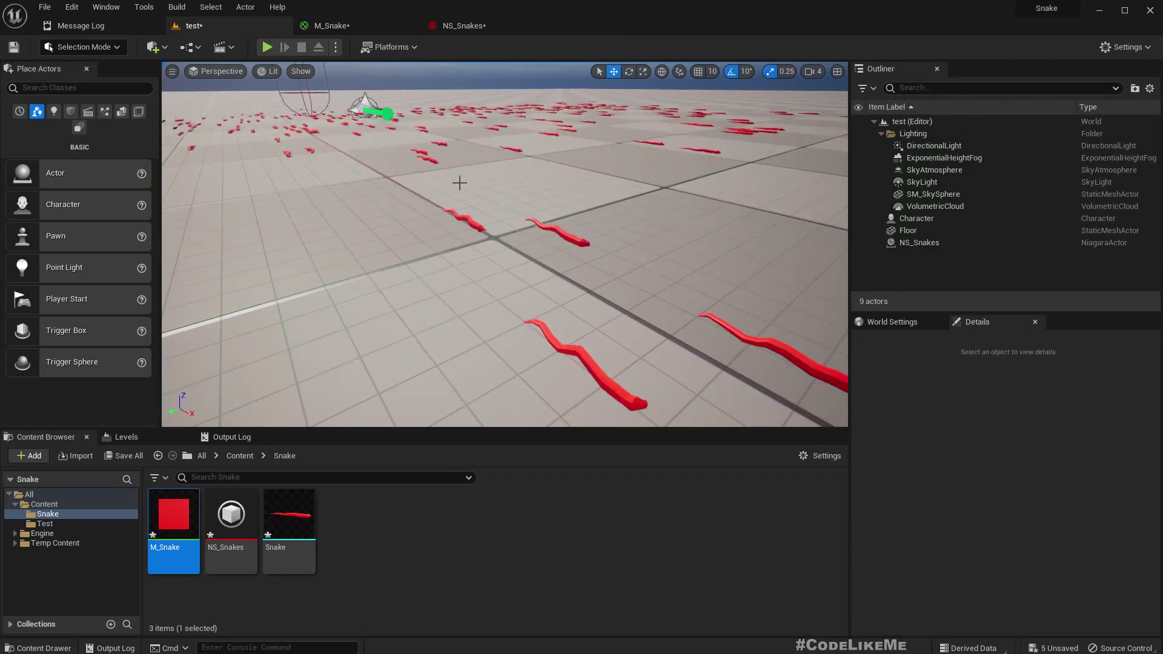
{"action": "middle_click_drag", "start_coordinate": [459, 182], "coordinate": [381, 161]}
{"action": "right_click_drag", "start_coordinate": [427, 182], "coordinate": [469, 205]}
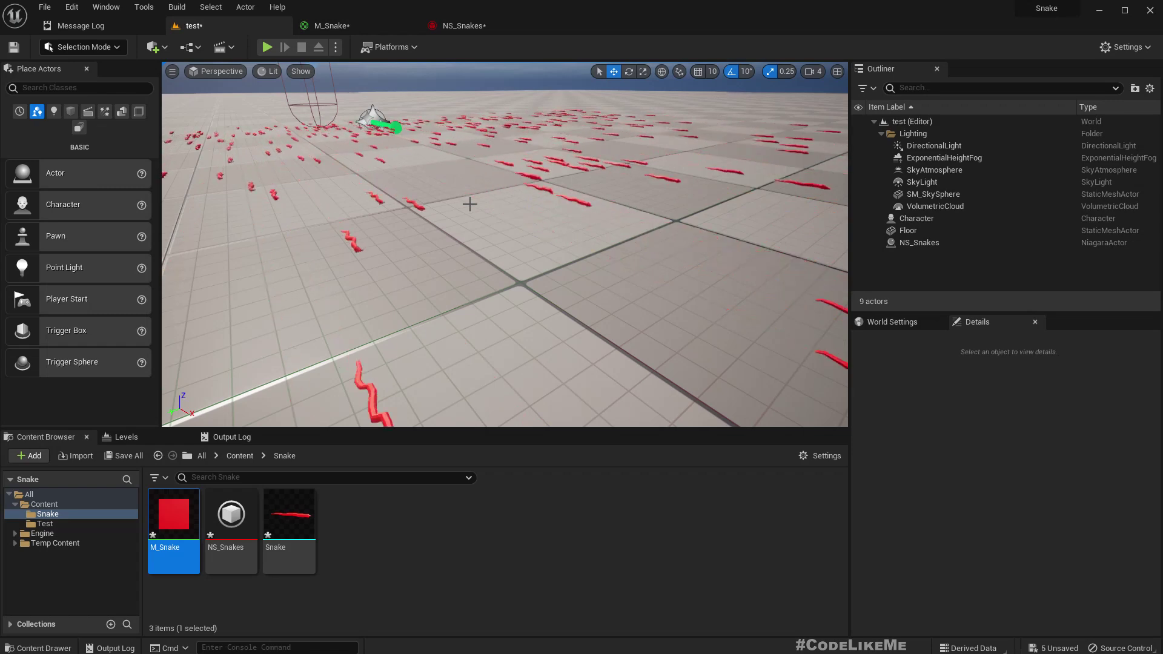
{"action": "right_click_drag", "start_coordinate": [345, 189], "coordinate": [369, 165]}
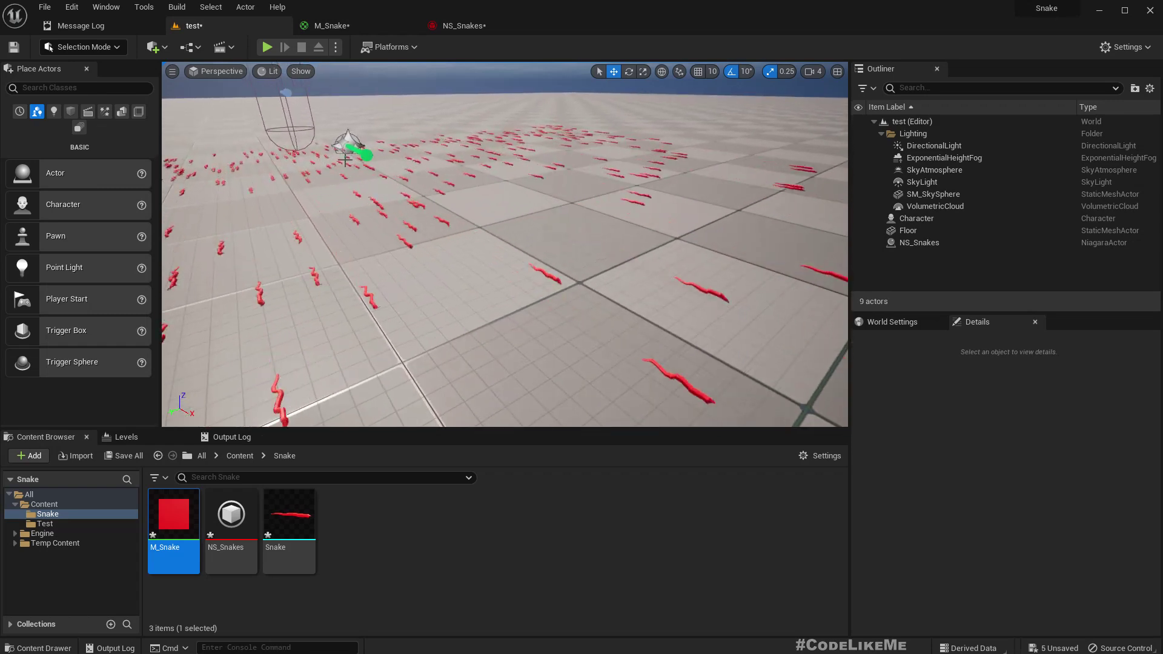
Step: Return to the M_Snake material, set the Sine node's Period to 50 and apply the change
{"action": "left_click", "coordinate": [467, 27]}
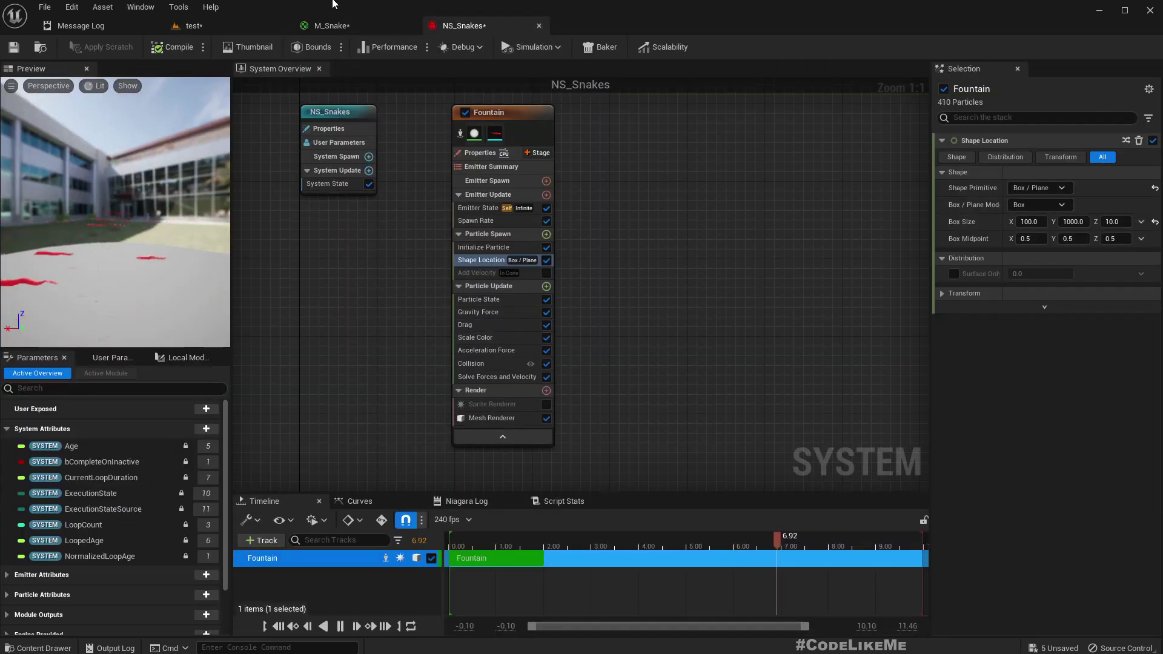
{"action": "left_click", "coordinate": [332, 26]}
{"action": "left_click", "coordinate": [592, 321]}
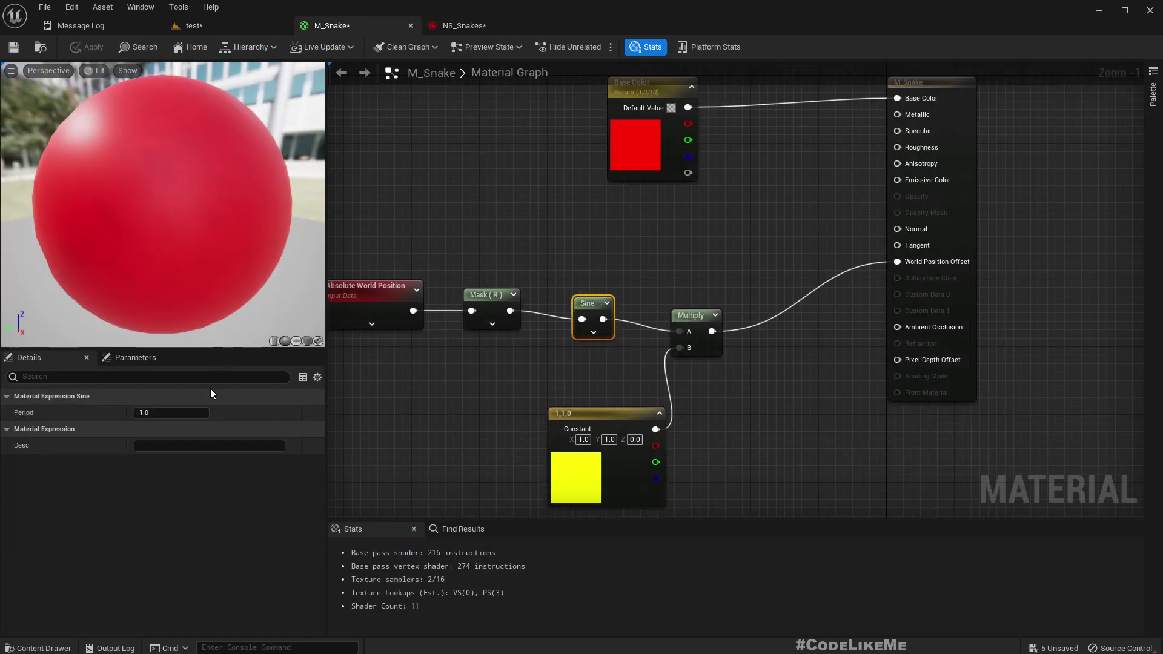
{"action": "key", "text": "Return"}
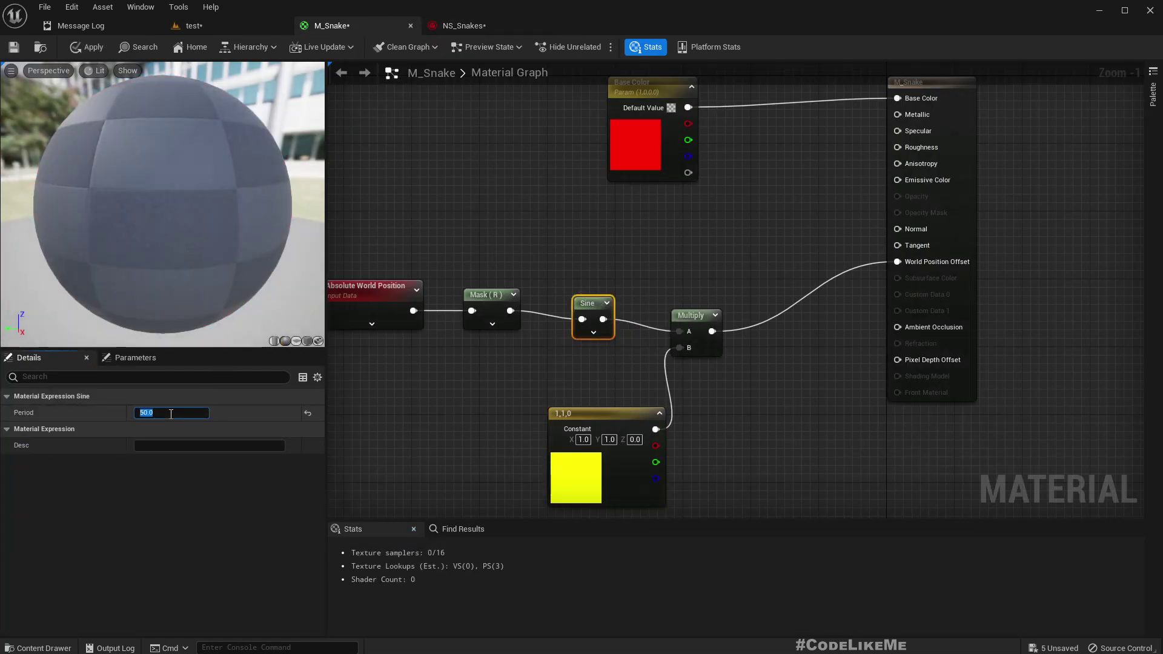
{"action": "left_click", "coordinate": [86, 48]}
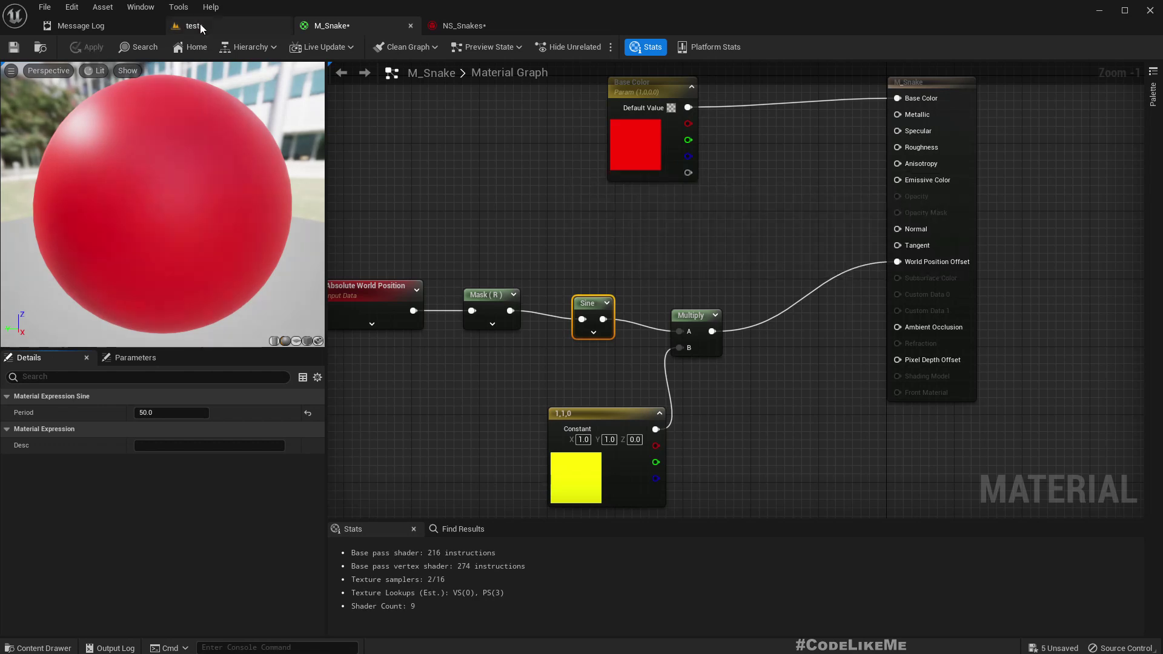
Step: Examine the snakes' bending in the test level from closer viewpoints
{"action": "left_click", "coordinate": [200, 24]}
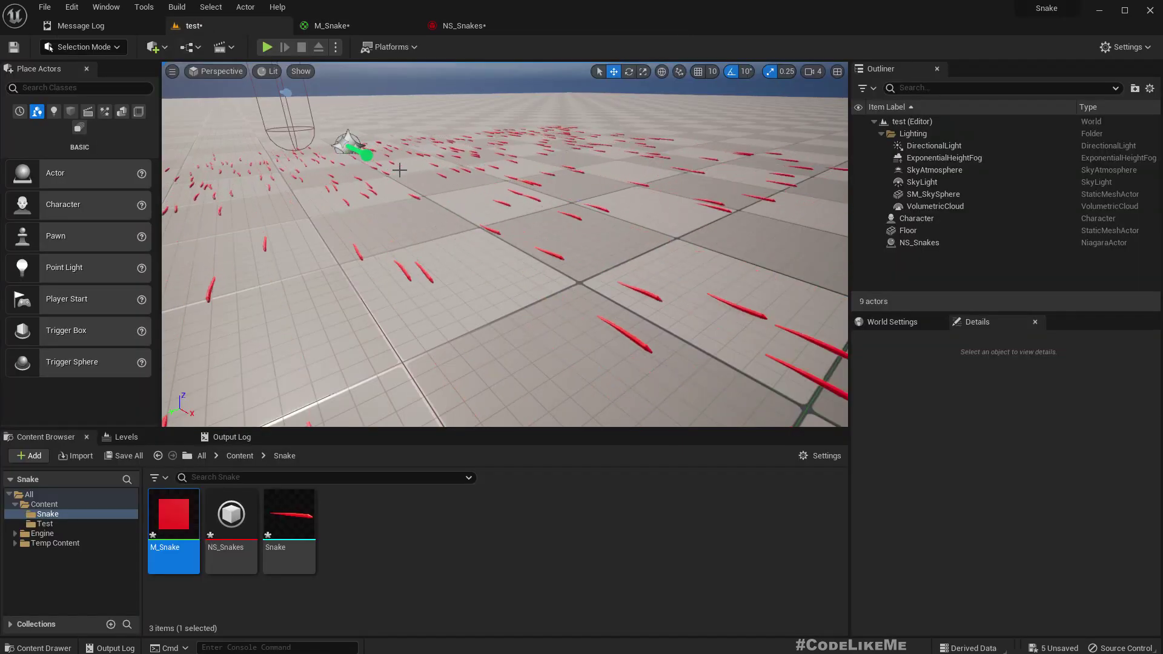
{"action": "right_click_drag", "start_coordinate": [306, 147], "coordinate": [275, 134]}
{"action": "key", "text": "w"}
{"action": "right_click_drag", "start_coordinate": [436, 174], "coordinate": [405, 173]}
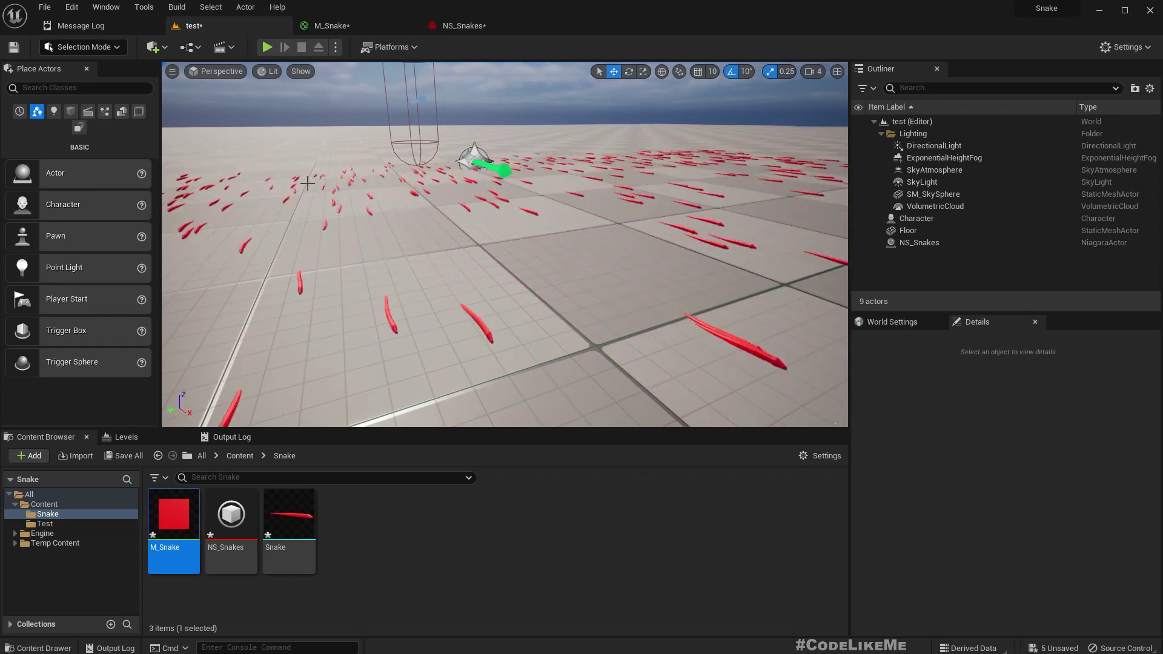
{"action": "middle_click_drag", "start_coordinate": [309, 181], "coordinate": [358, 170]}
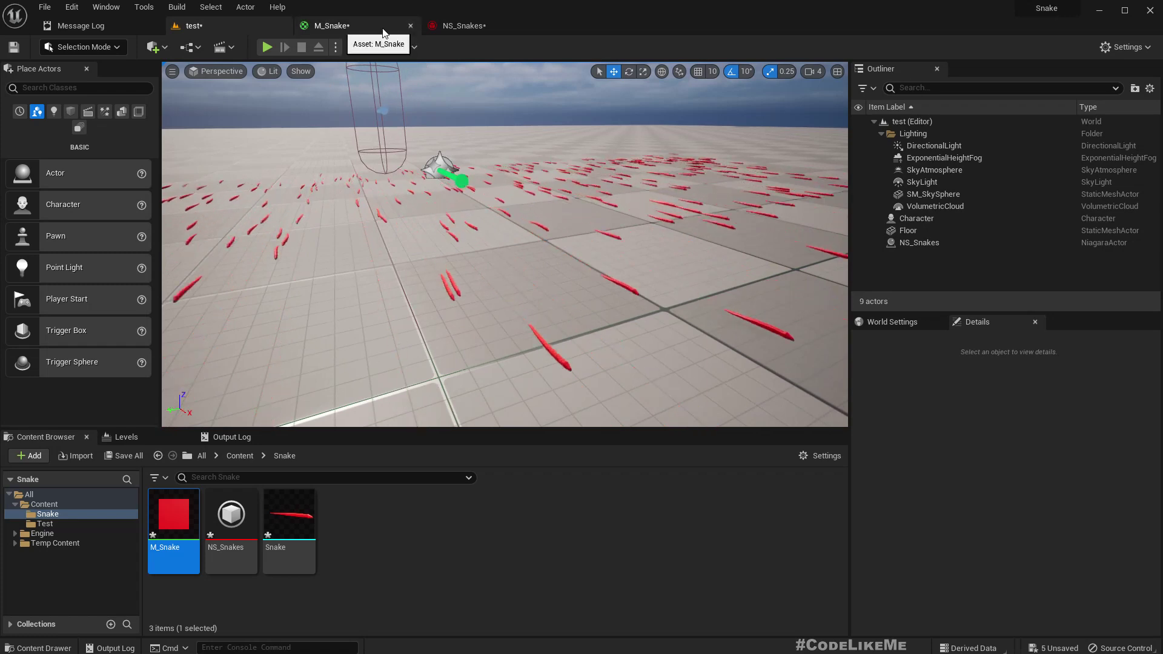
Step: Return to the M_Snake material and set the Constant3Vector's X and Y values to 2
{"action": "left_click", "coordinate": [366, 26]}
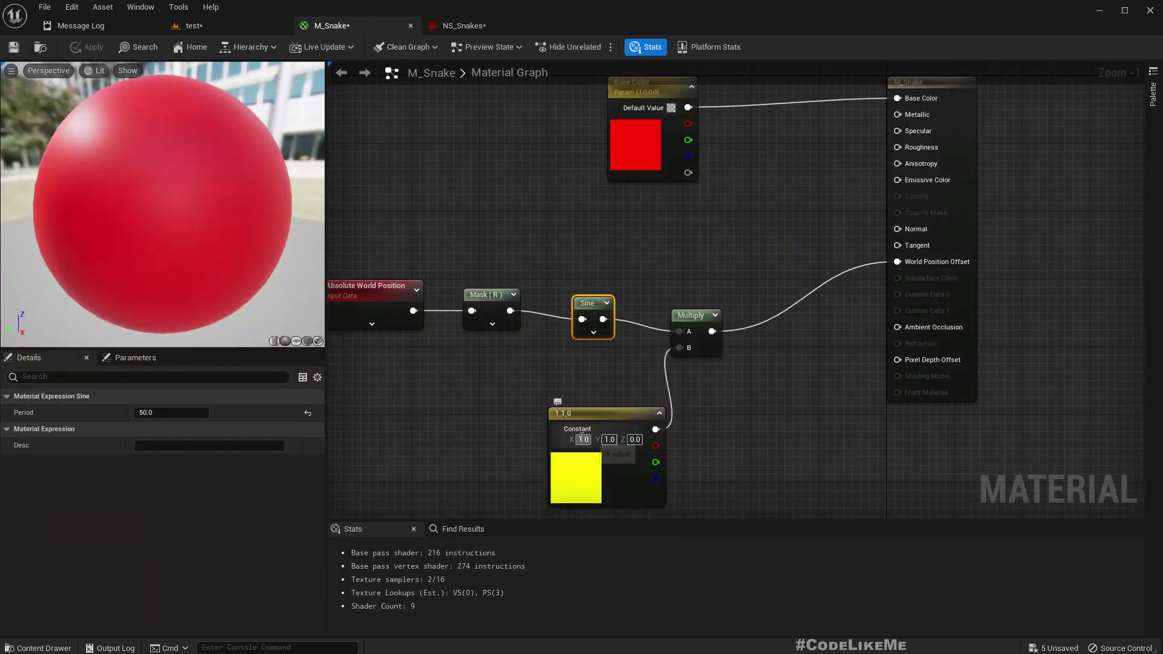
{"action": "key", "text": "Tab"}
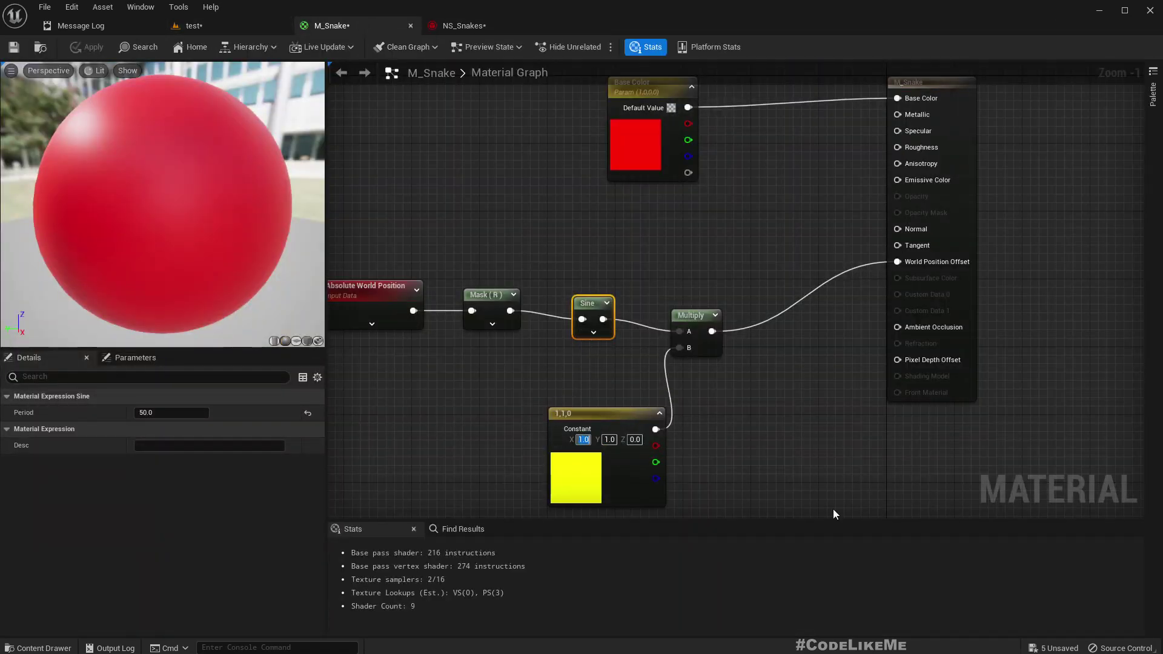
{"action": "type", "text": "2"}
{"action": "key", "text": "Tab"}
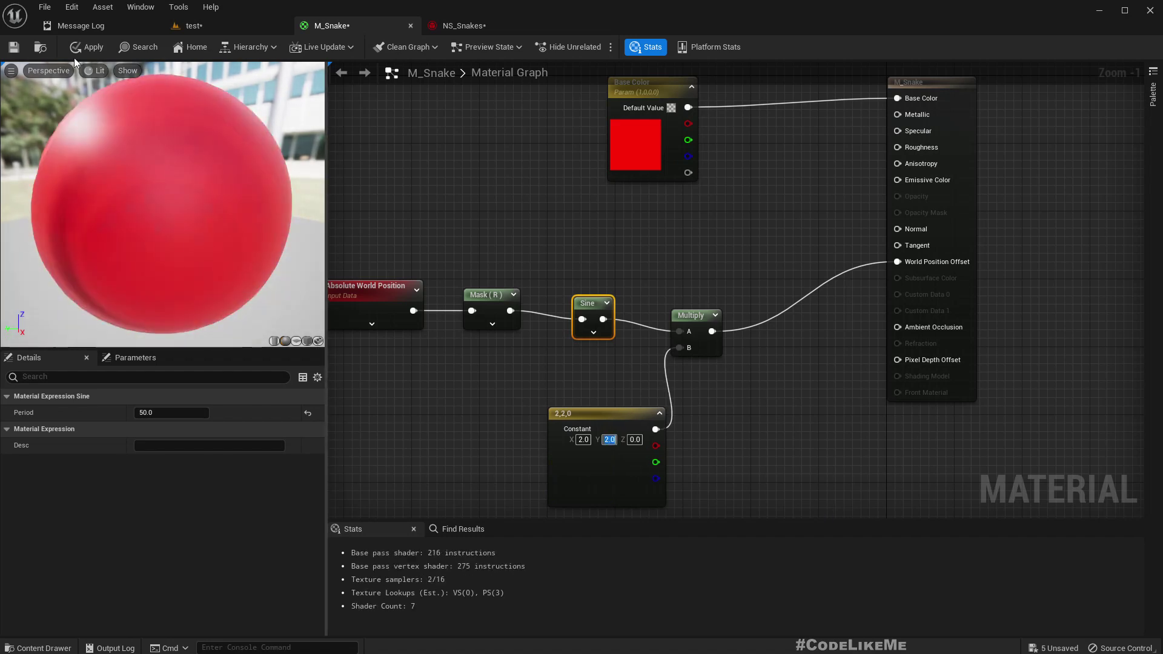
Step: Apply the M_Snake changes and examine the snakes' bending in the test level
{"action": "left_click", "coordinate": [82, 47]}
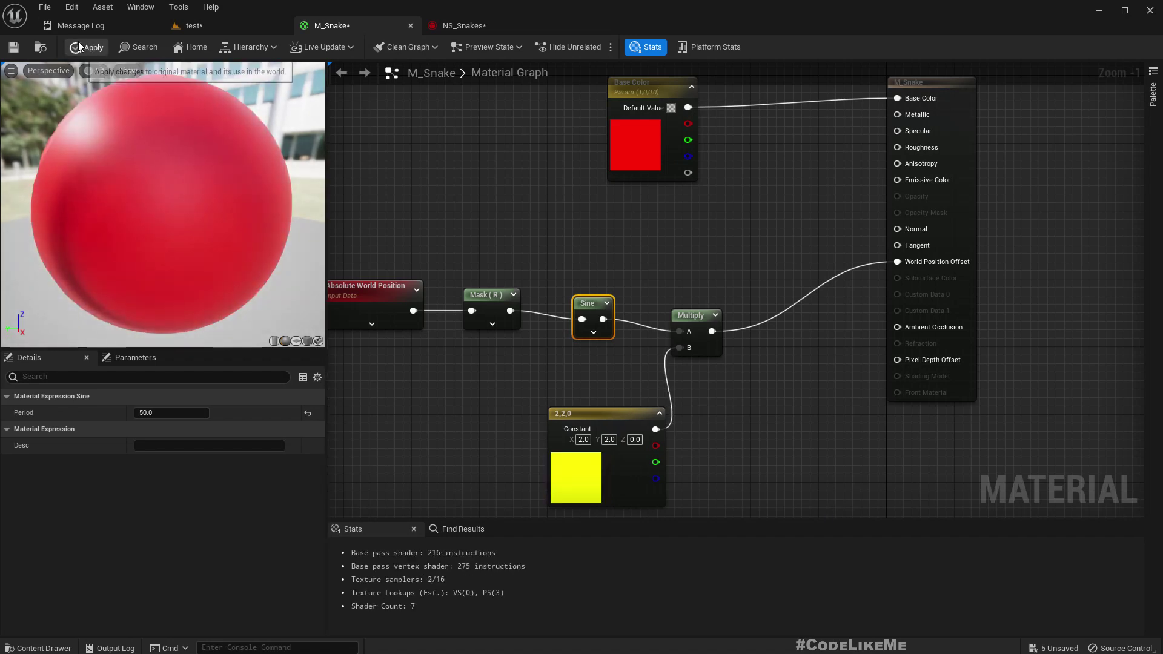
{"action": "left_click", "coordinate": [193, 26]}
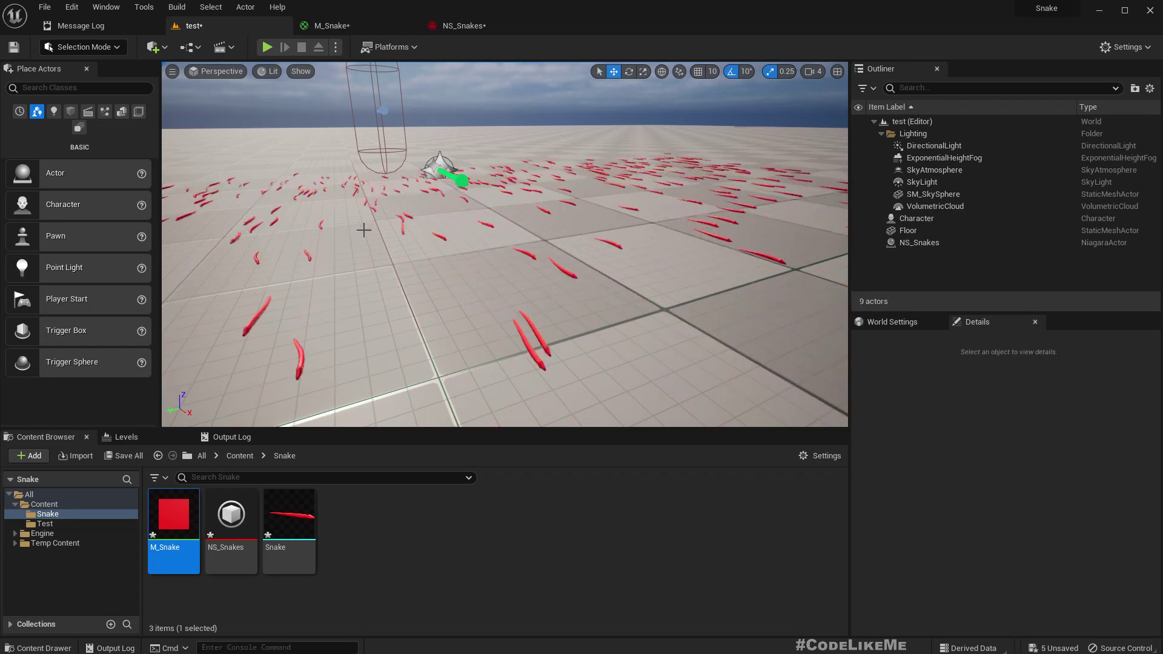
{"action": "middle_click_drag", "start_coordinate": [363, 228], "coordinate": [242, 242]}
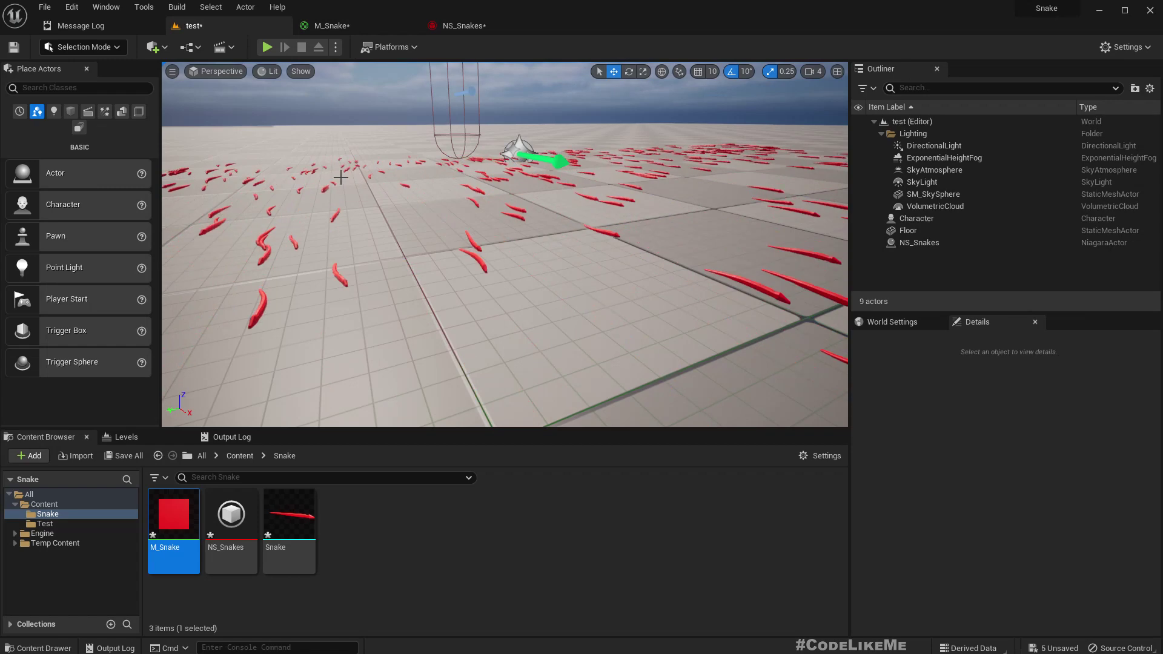
Step: Return to the M_Snake material, move the Base Color parameter node upward and add a ParticleColor node to the graph
{"action": "left_click", "coordinate": [359, 22]}
{"action": "right_click_drag", "start_coordinate": [547, 267], "coordinate": [705, 315]}
{"action": "scroll", "coordinate": [702, 310], "scroll_direction": "down", "scroll_amount": 2}
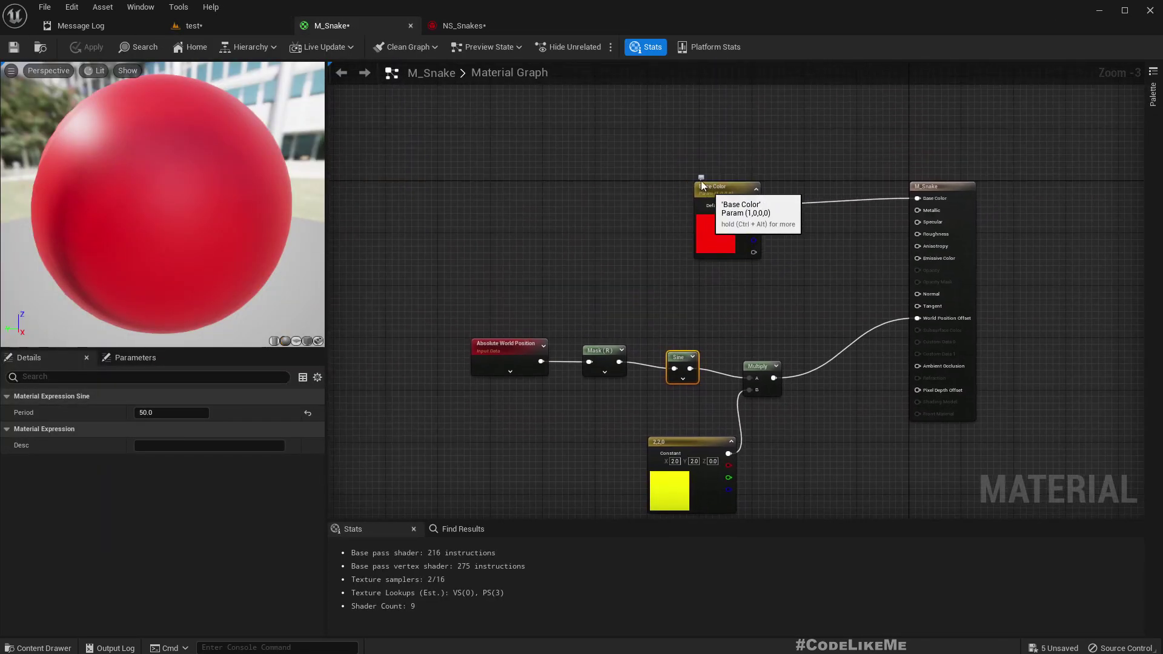
{"action": "left_click_drag", "start_coordinate": [700, 183], "coordinate": [673, 104]}
{"action": "right_click", "coordinate": [511, 209]}
{"action": "type", "text": "part"}
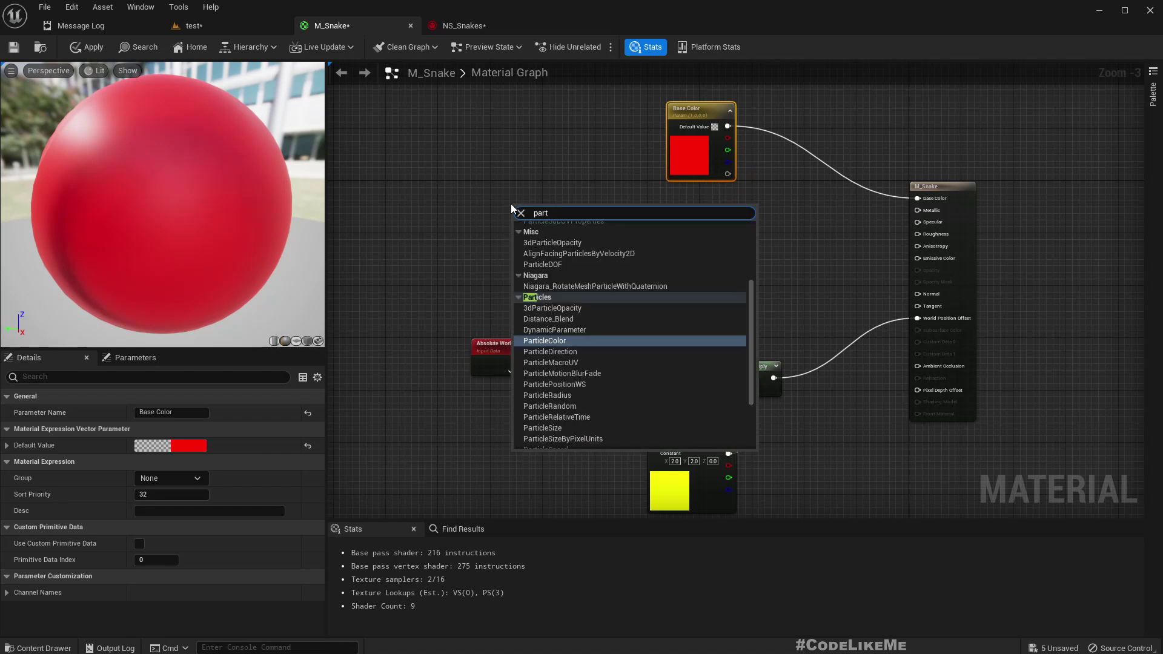
{"action": "key", "text": "Return"}
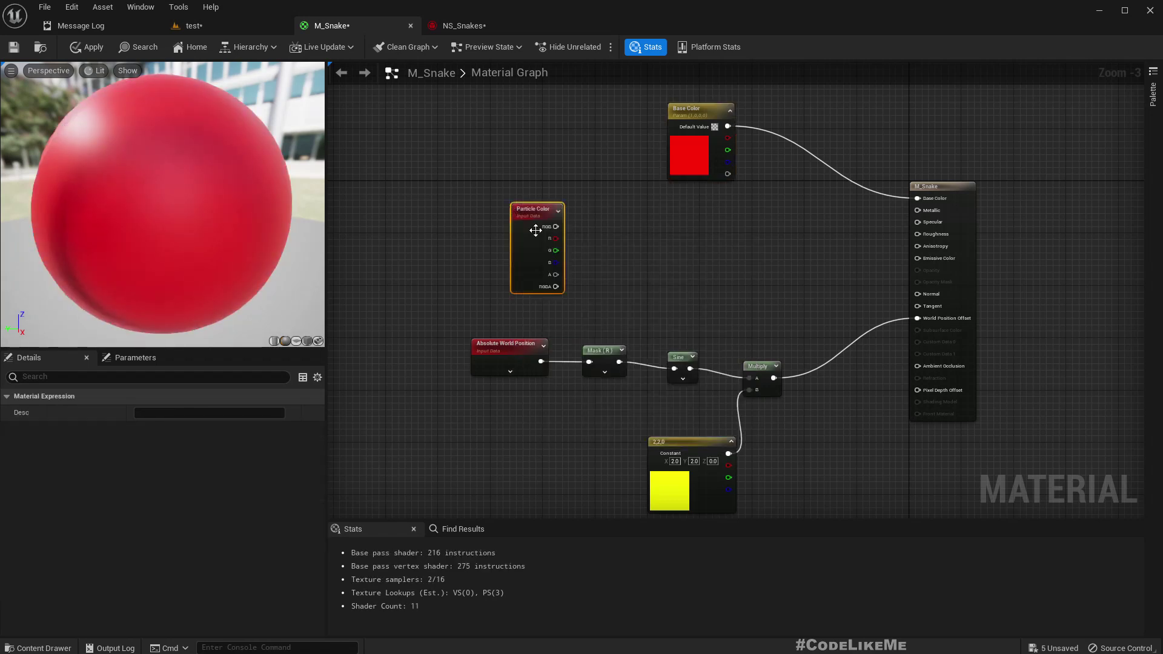
Step: Connect the Particle Color node's RGB output to the material's Base Color, align the node with that input and apply the change
{"action": "scroll", "coordinate": [659, 252], "scroll_direction": "up", "scroll_amount": 3}
{"action": "scroll", "coordinate": [757, 267], "scroll_direction": "down", "scroll_amount": 2}
{"action": "right_click_drag", "start_coordinate": [729, 280], "coordinate": [708, 295]}
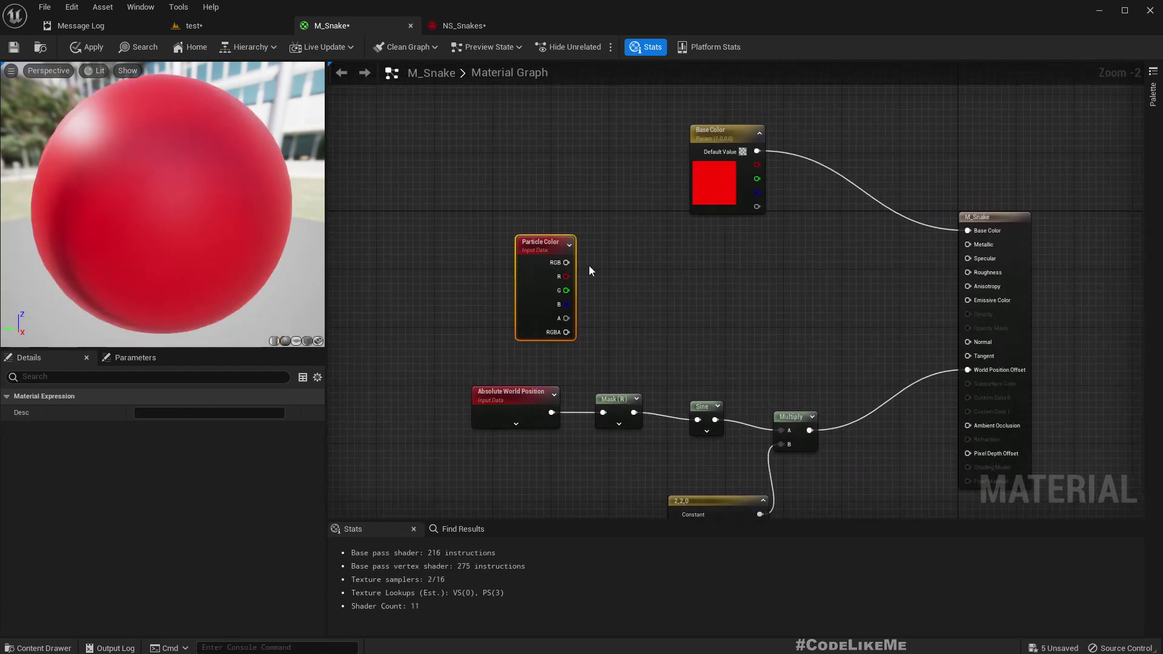
{"action": "left_click_drag", "start_coordinate": [566, 263], "coordinate": [983, 233]}
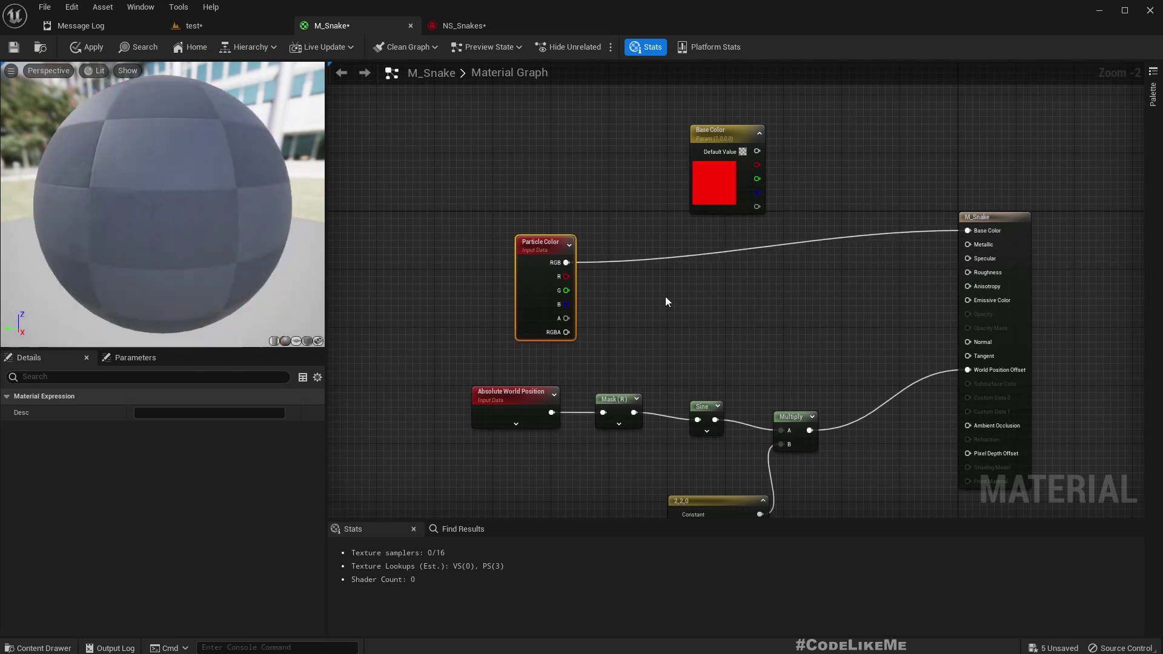
{"action": "left_click_drag", "start_coordinate": [530, 257], "coordinate": [522, 224]}
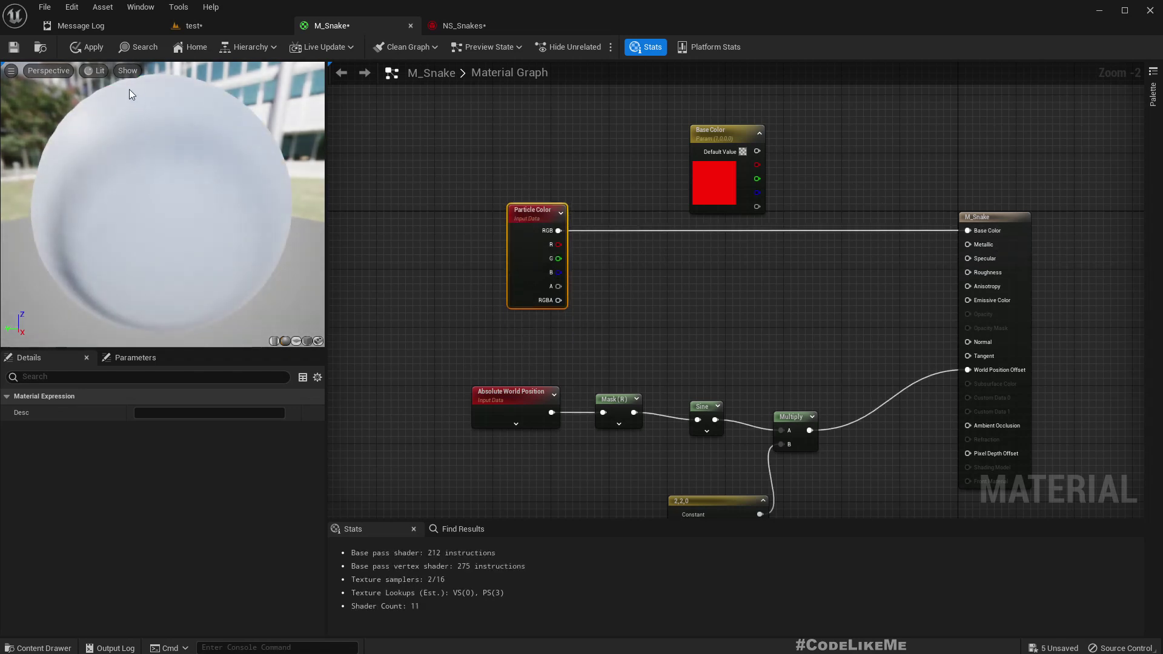
{"action": "left_click", "coordinate": [87, 46]}
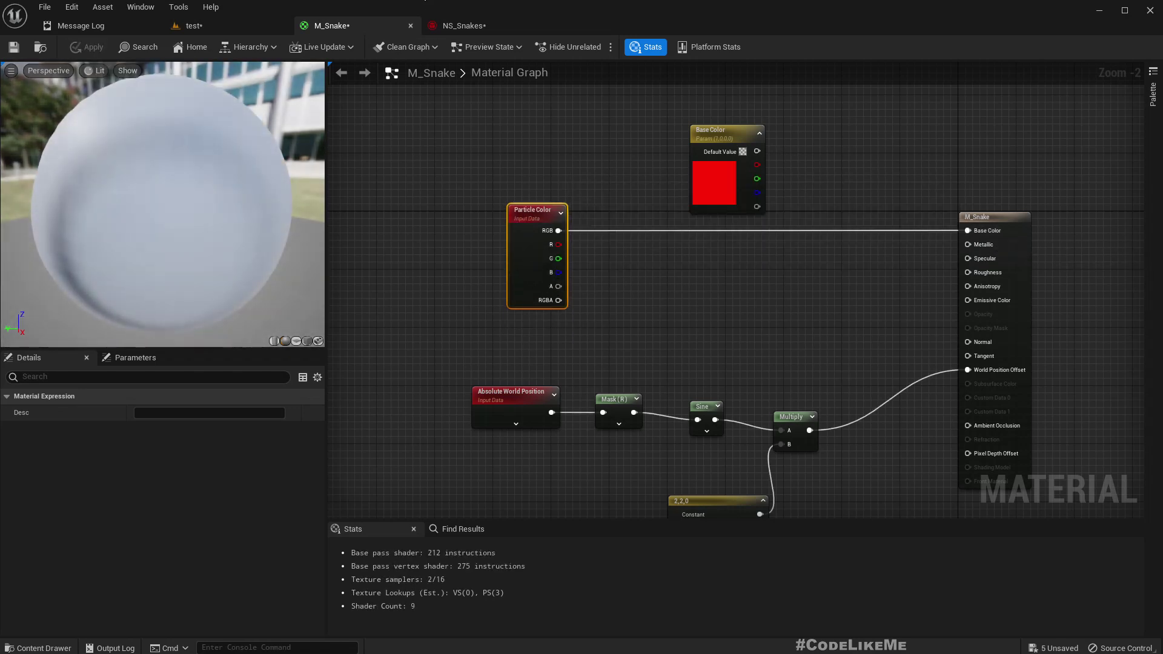
Step: Check the snakes' color in the test level and return to the NS_Snakes system
{"action": "left_click", "coordinate": [451, 26]}
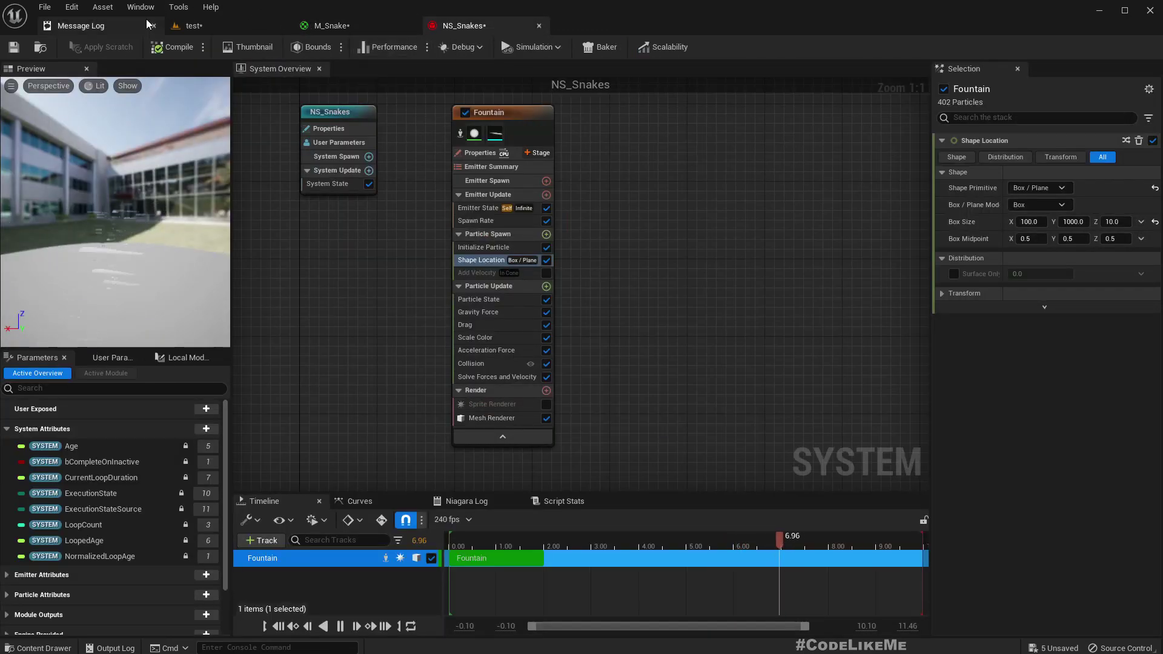
{"action": "left_click", "coordinate": [196, 28]}
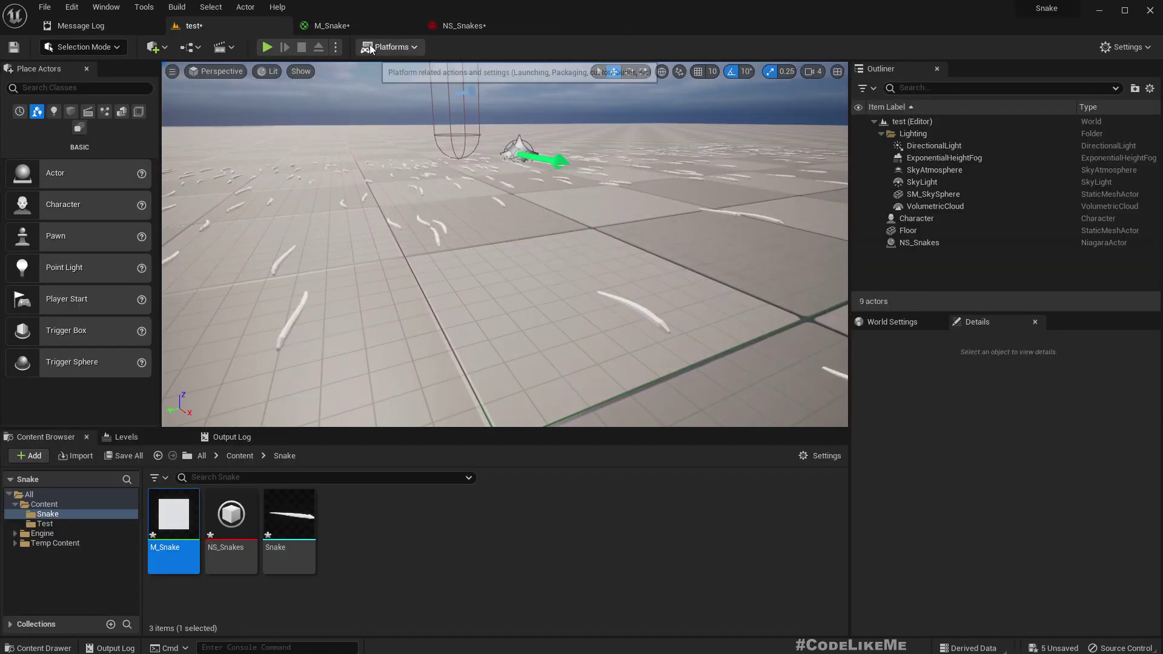
{"action": "left_click", "coordinate": [460, 25]}
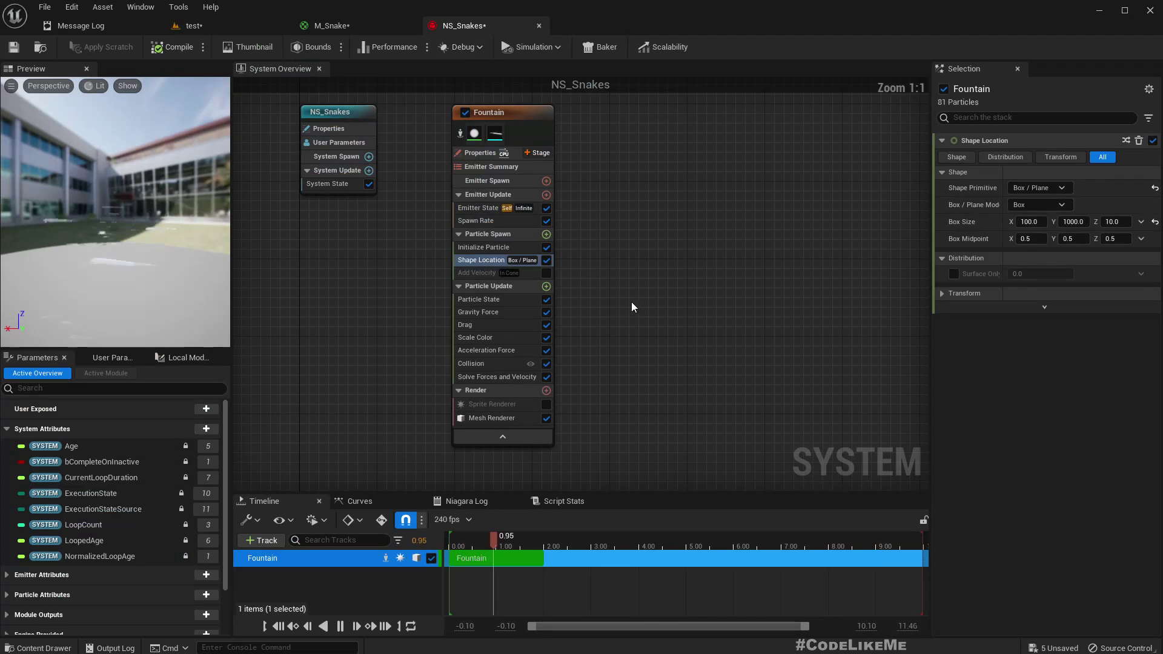
{"action": "left_click", "coordinate": [546, 235]}
{"action": "type", "text": "set"}
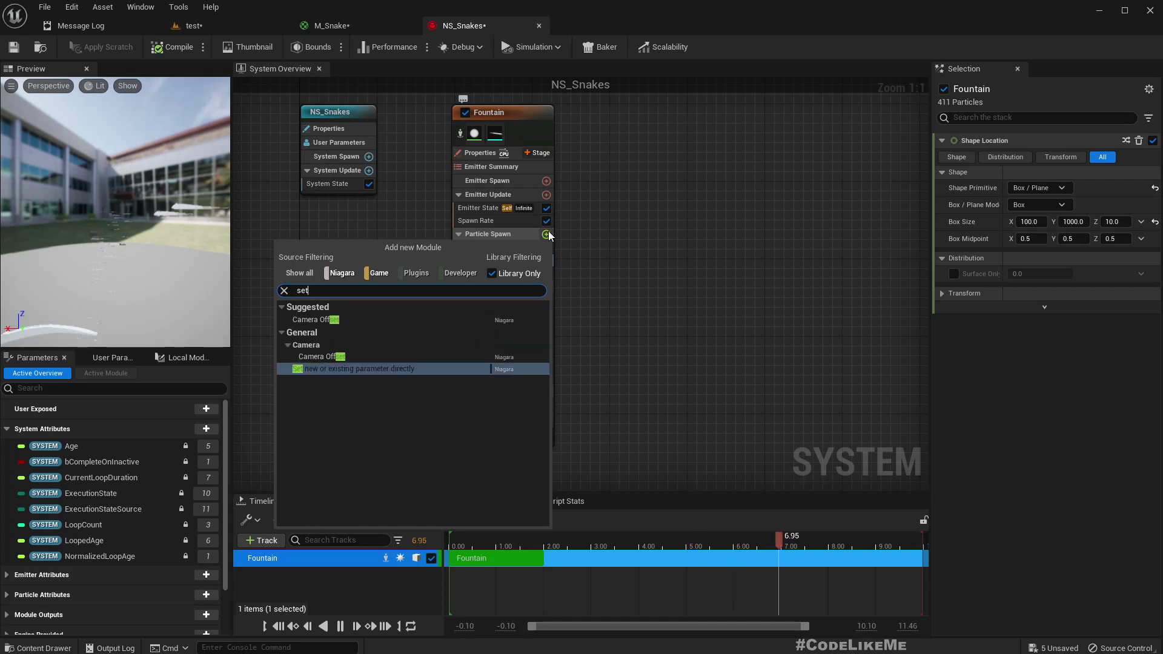
{"action": "type", "text": "coco"}
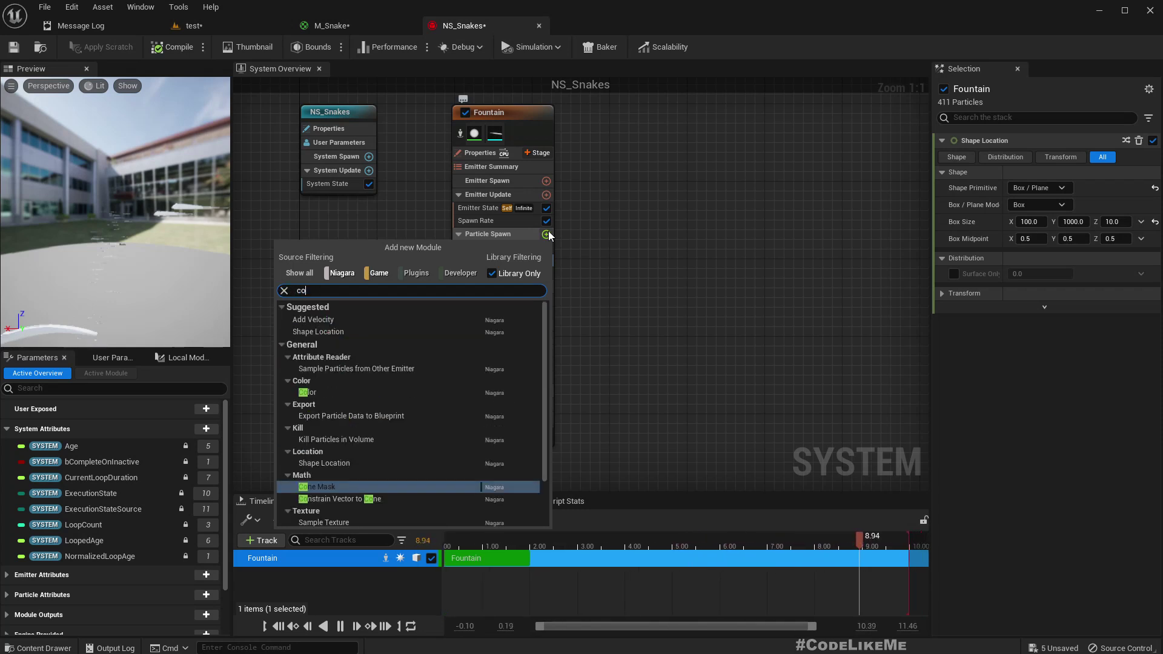
{"action": "left_click", "coordinate": [548, 236]}
Step: In the Fountain emitter's Initialize Particle module, keep Color Mode at Direct Set and drive Color with Select Linear Color from Array
{"action": "left_click", "coordinate": [476, 247]}
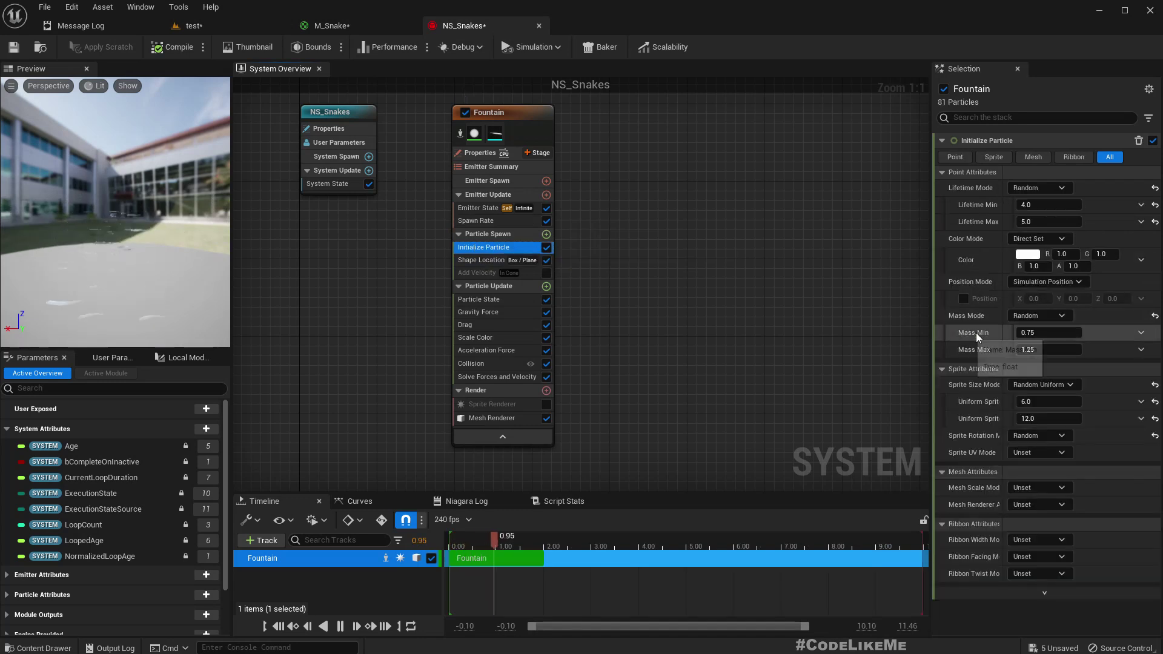
{"action": "left_click", "coordinate": [1041, 238]}
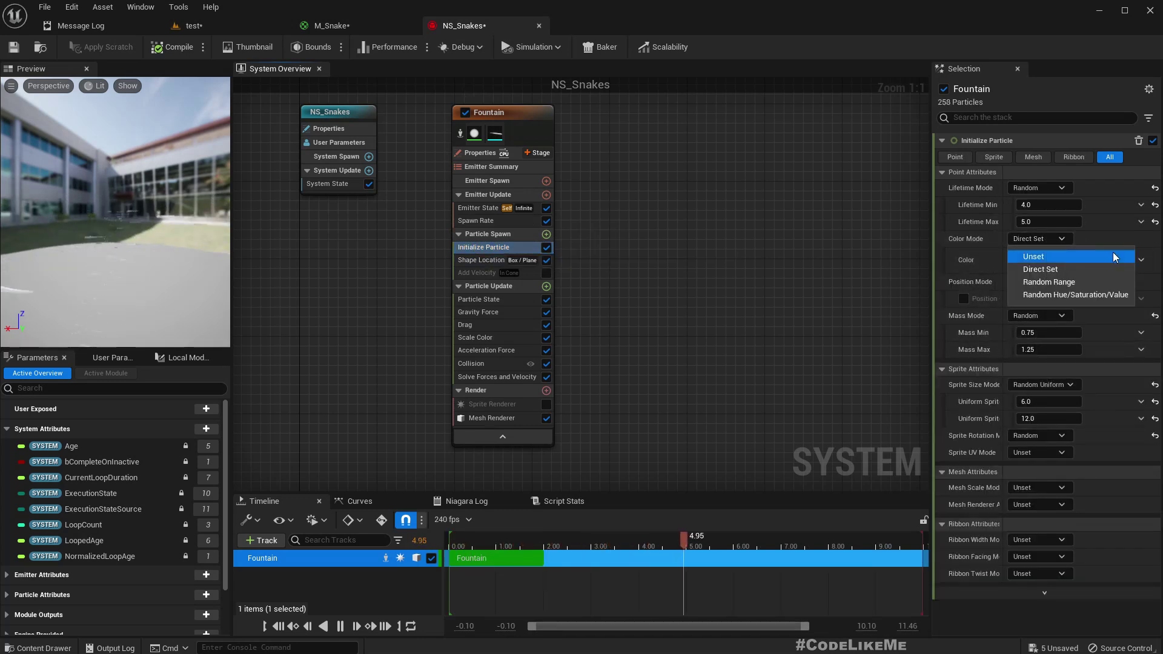
{"action": "left_click", "coordinate": [1076, 270]}
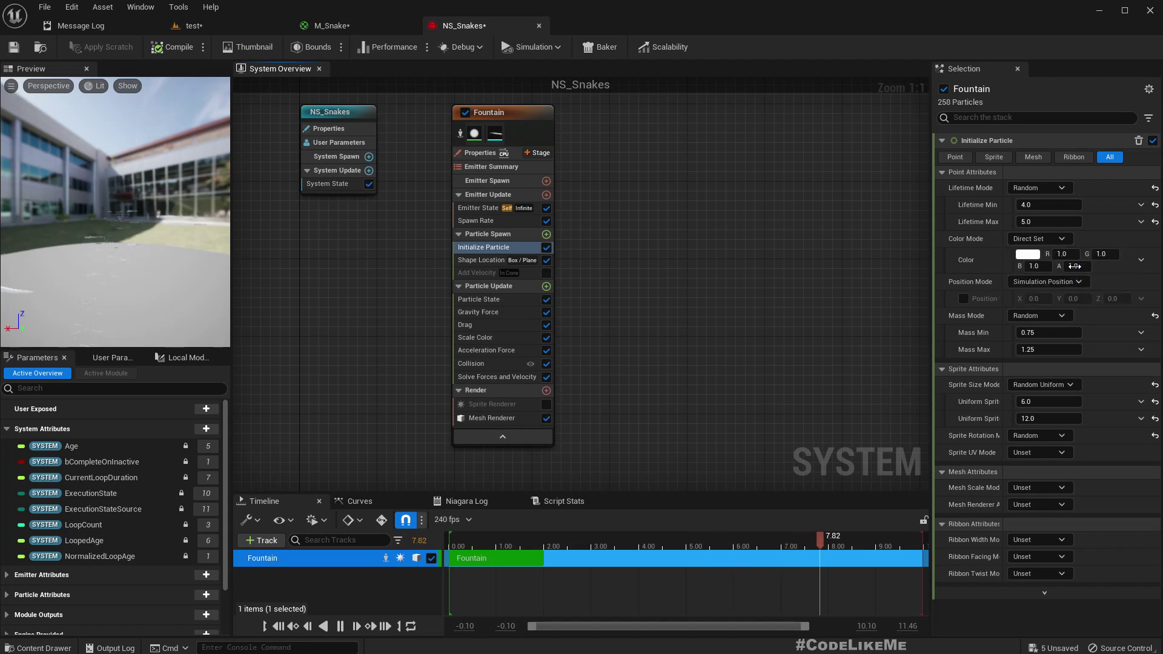
{"action": "left_click", "coordinate": [1141, 260]}
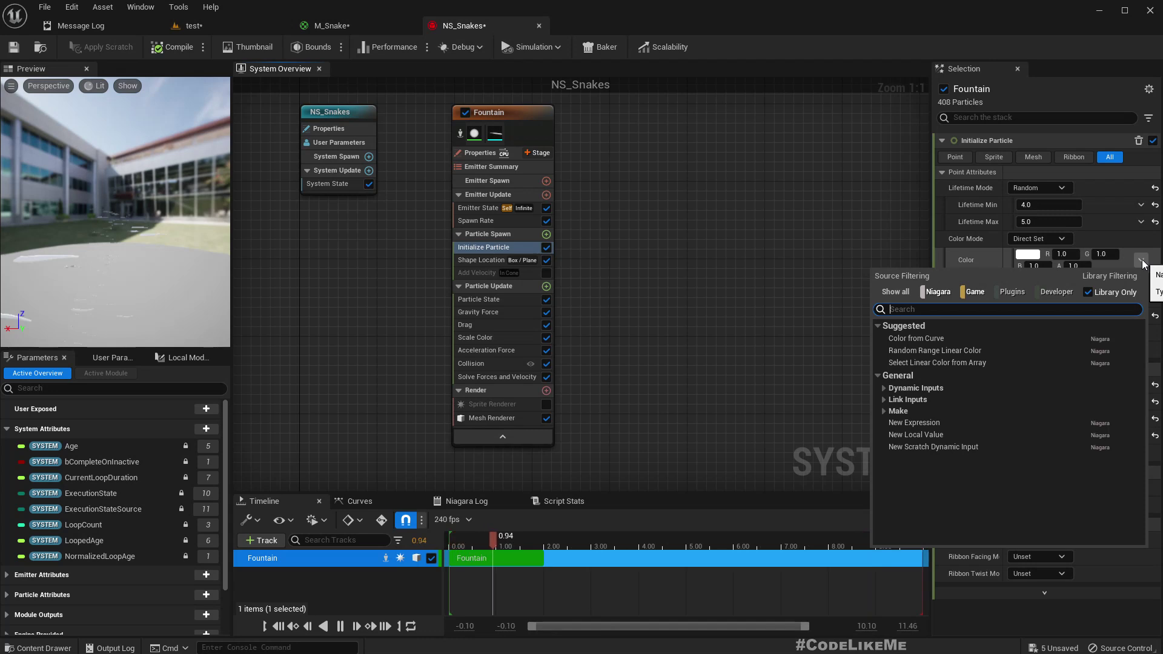
{"action": "type", "text": "arra"}
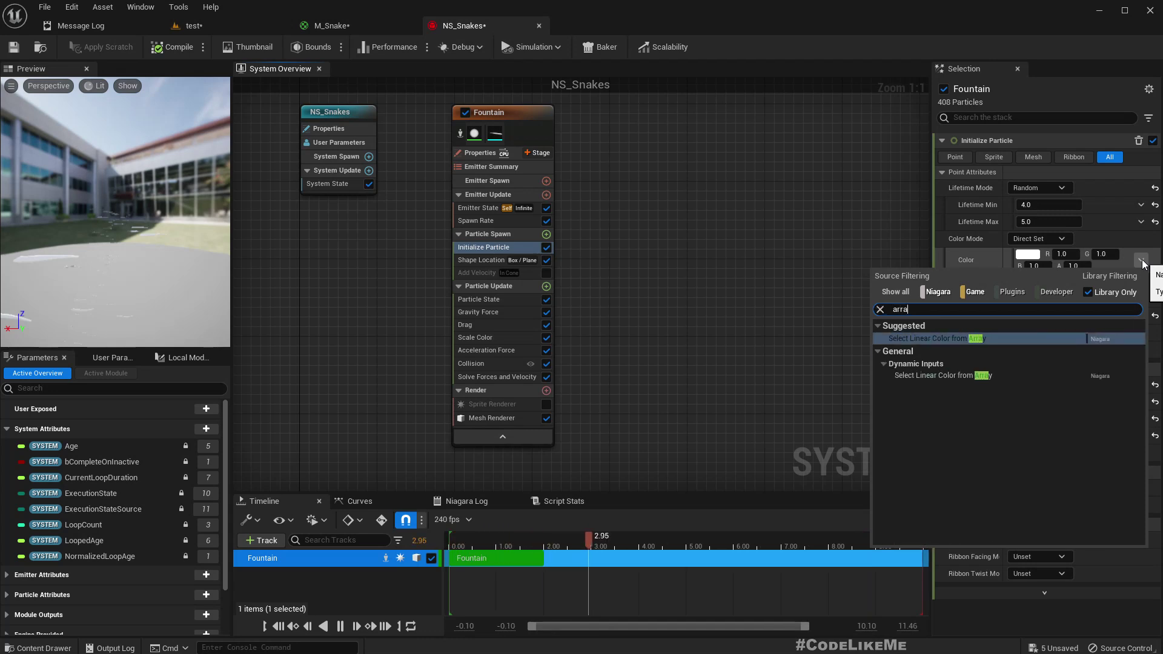
{"action": "key", "text": "Return"}
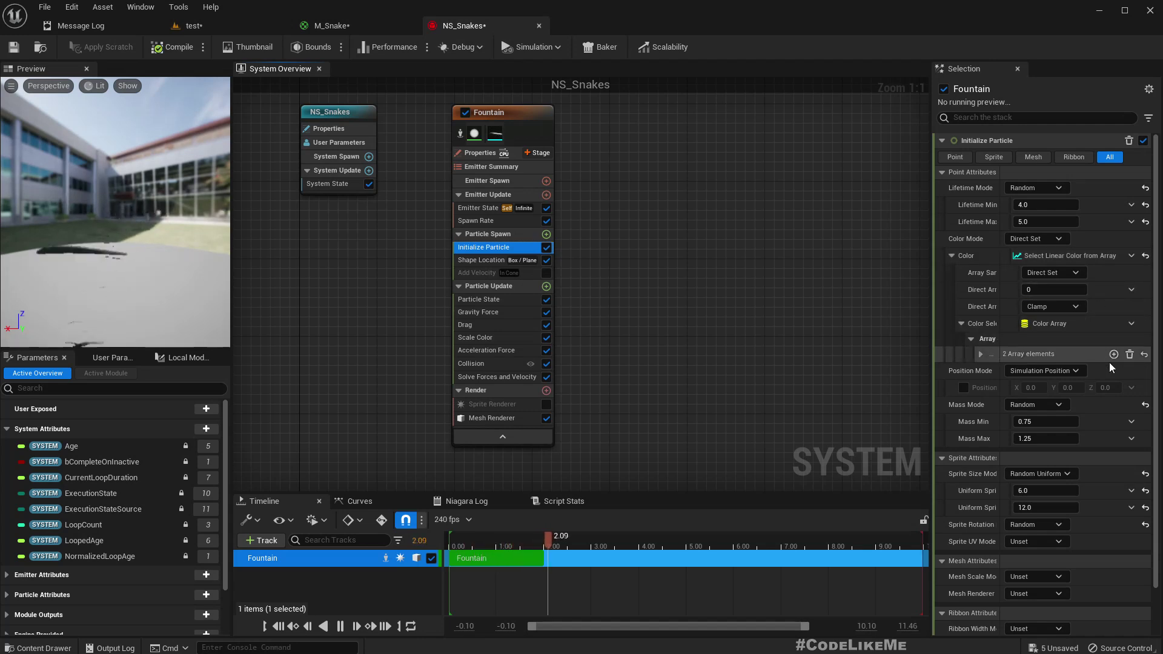
Step: Expand the color array and set its first element to red with R 1.0, G 0.0 and B 0.0
{"action": "left_click", "coordinate": [979, 354]}
{"action": "scroll", "coordinate": [1010, 351], "scroll_direction": "down", "scroll_amount": 2}
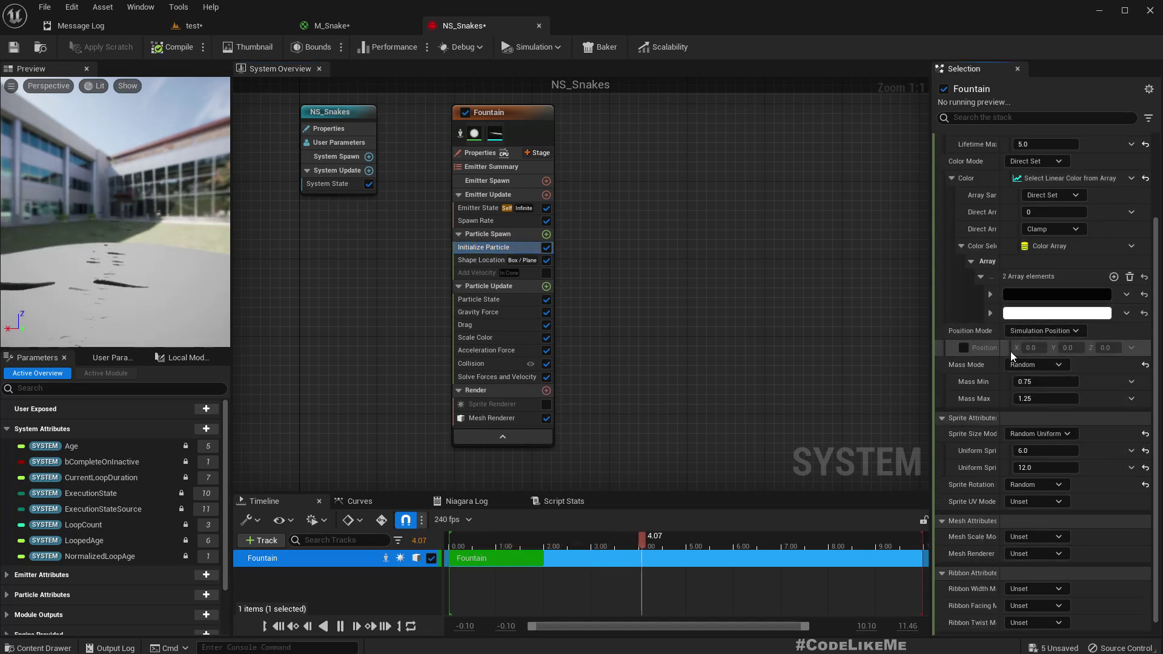
{"action": "left_click", "coordinate": [1023, 294]}
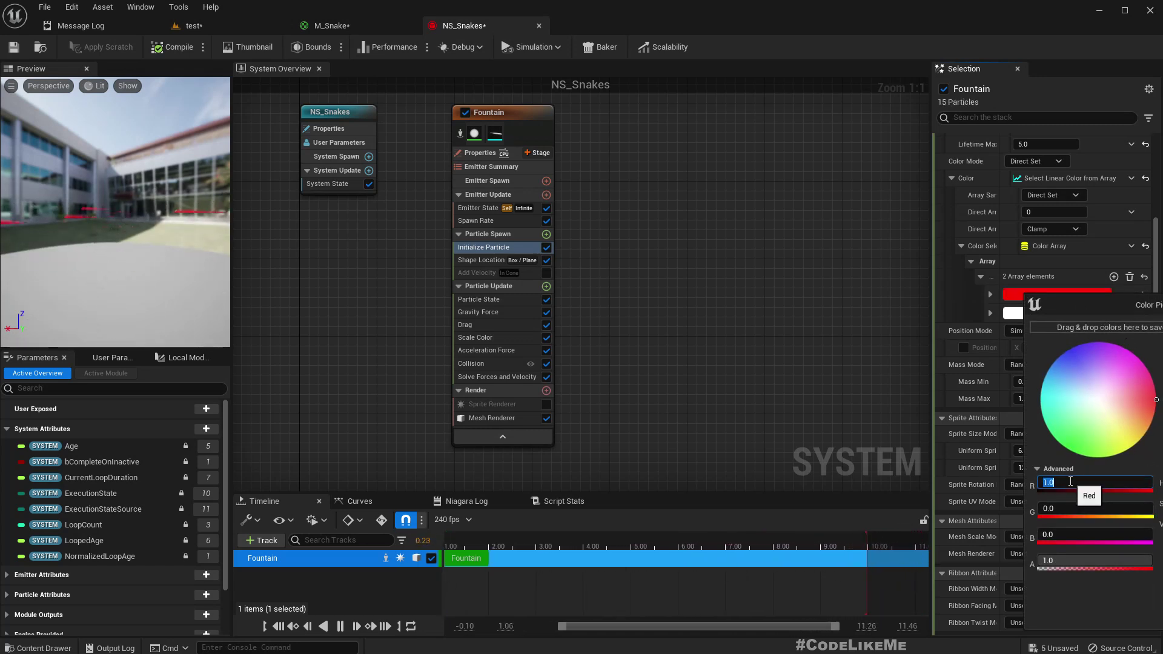
{"action": "key", "text": "Return"}
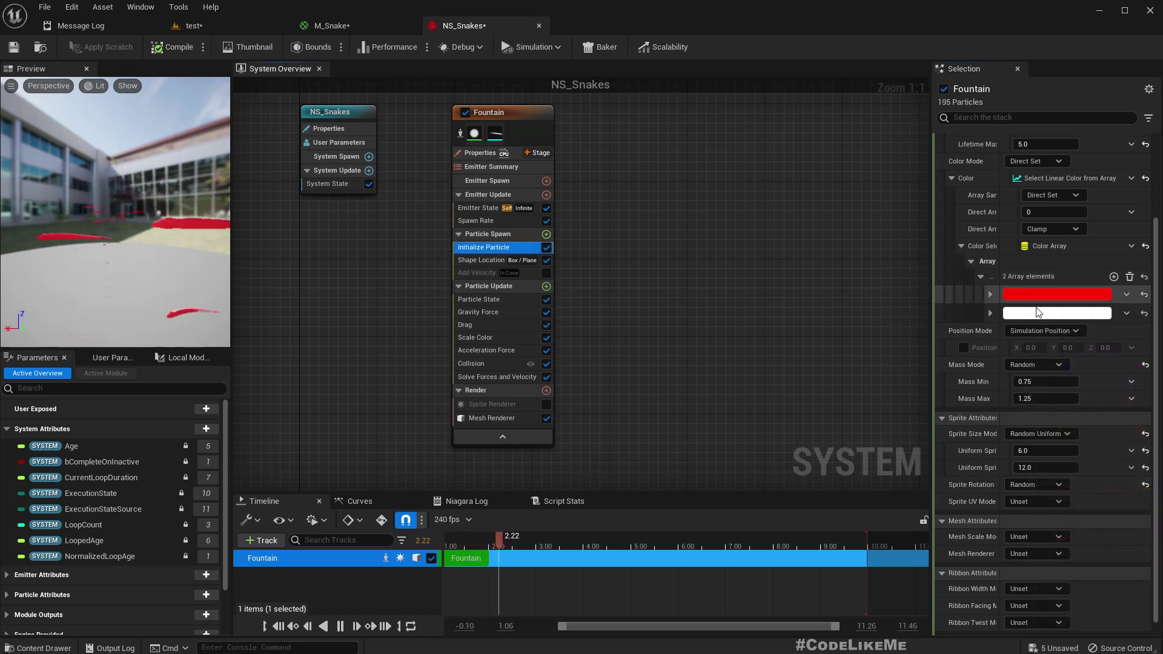
Step: Add a third element to the color array and leave it at its default black
{"action": "left_click", "coordinate": [1115, 276]}
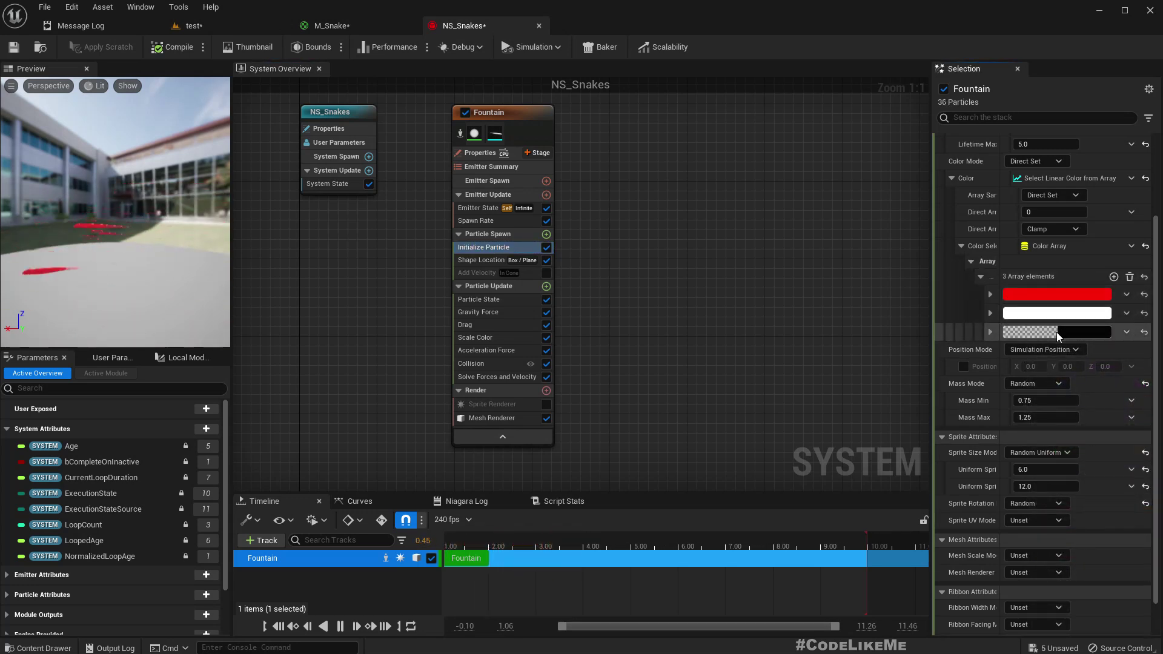
{"action": "left_click", "coordinate": [1056, 332]}
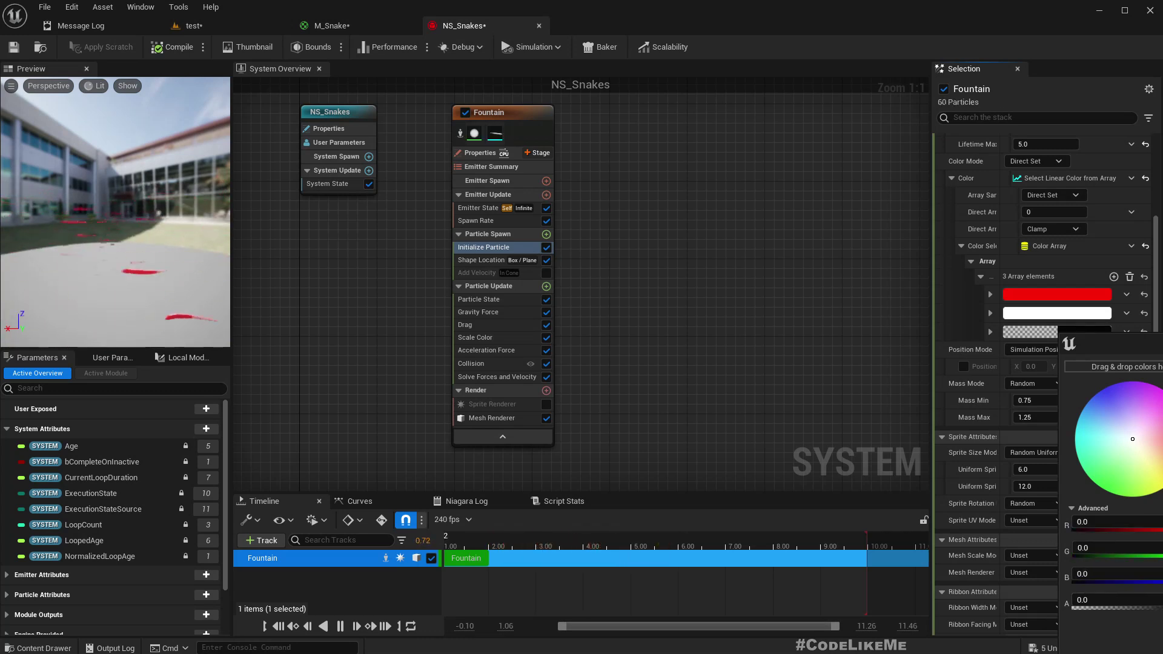
{"action": "key", "text": "Escape"}
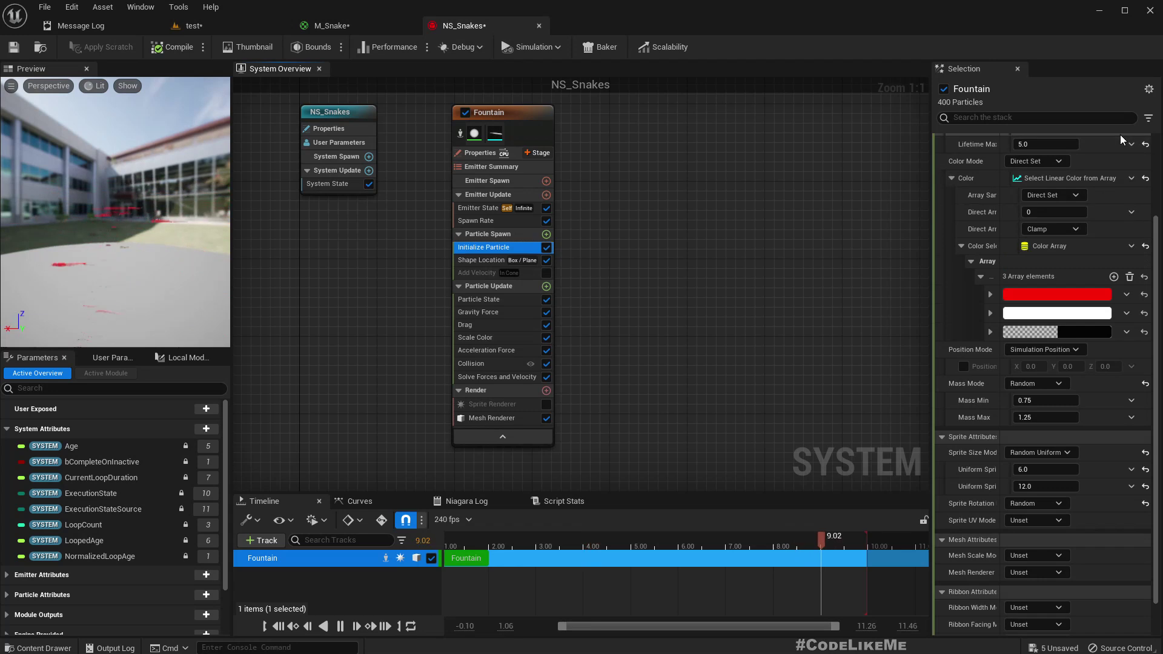
Step: Set the color array's sampling mode to Random and check the mixed snake colors in the test level
{"action": "left_click", "coordinate": [1047, 195]}
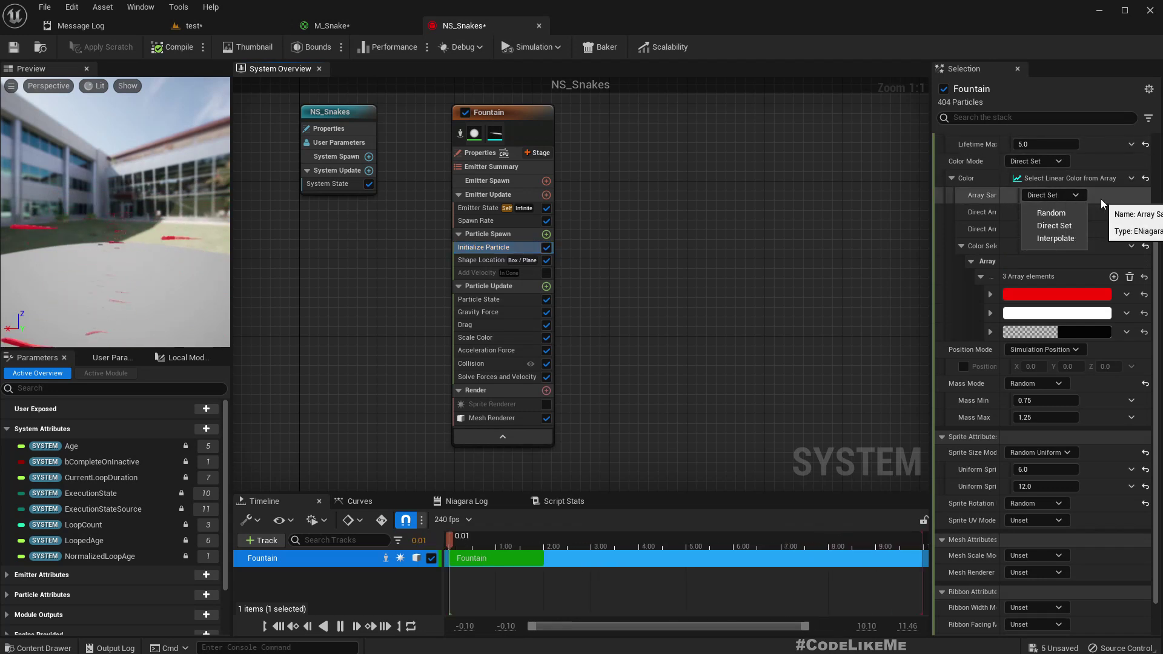
{"action": "left_click", "coordinate": [1052, 214]}
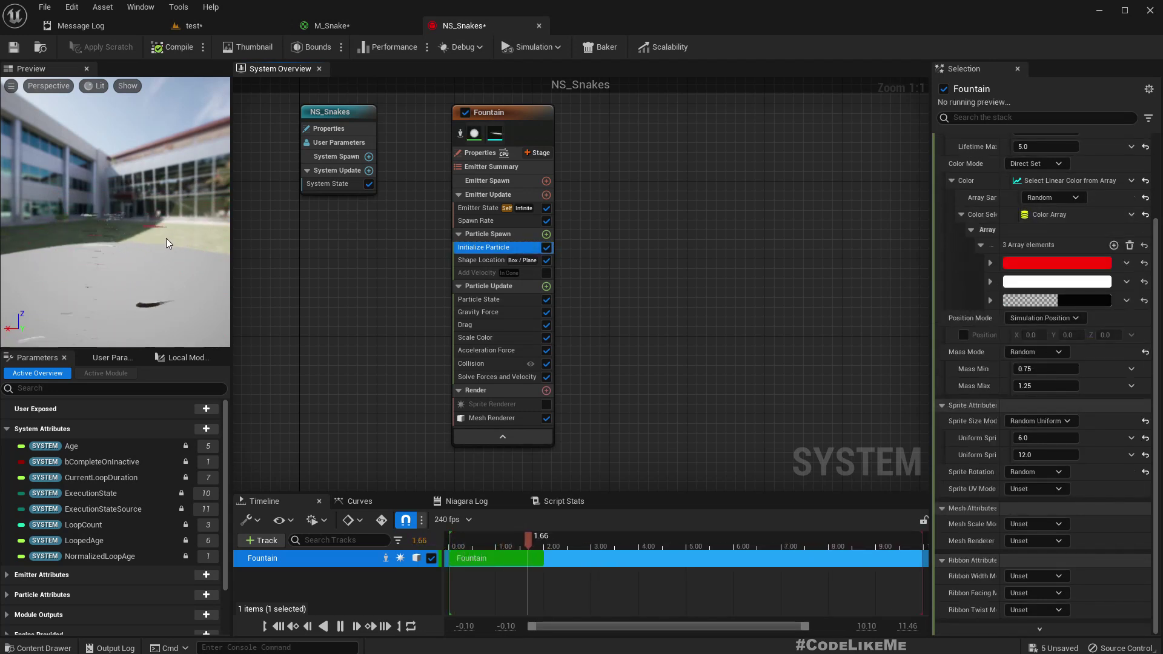
{"action": "left_click", "coordinate": [195, 25]}
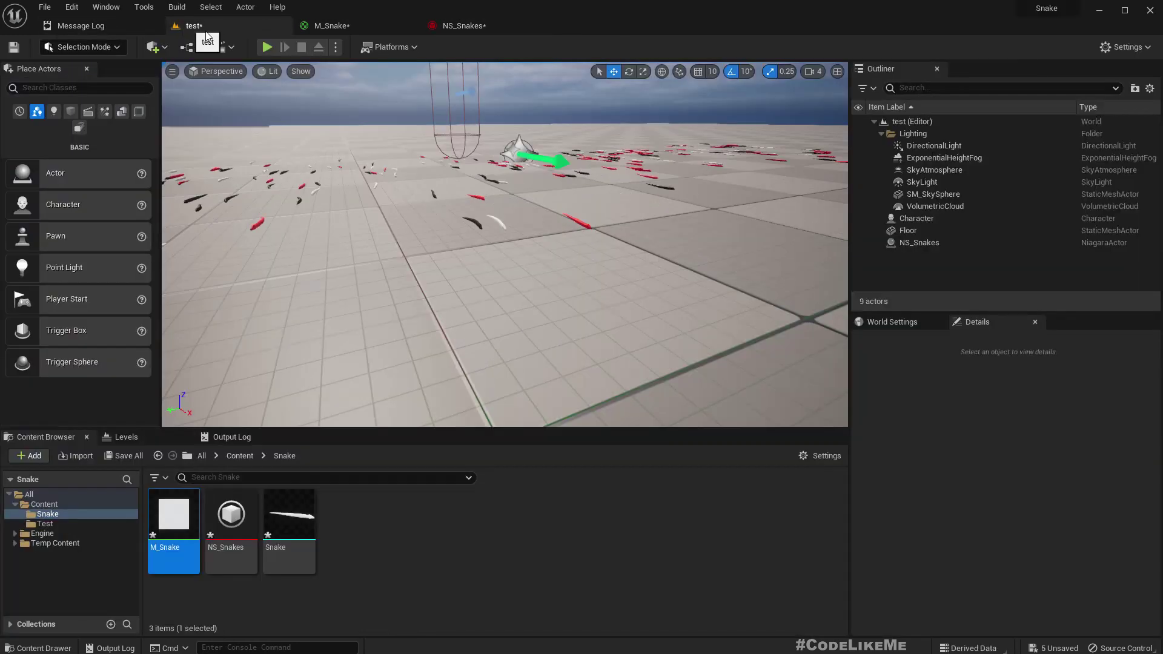
{"action": "mouse_move", "coordinate": [358, 244]}
{"action": "middle_mouse_down"}
{"action": "mouse_move", "coordinate": [420, 234]}
{"action": "mouse_move", "coordinate": [398, 222]}
{"action": "mouse_move", "coordinate": [375, 245]}
{"action": "middle_mouse_up"}
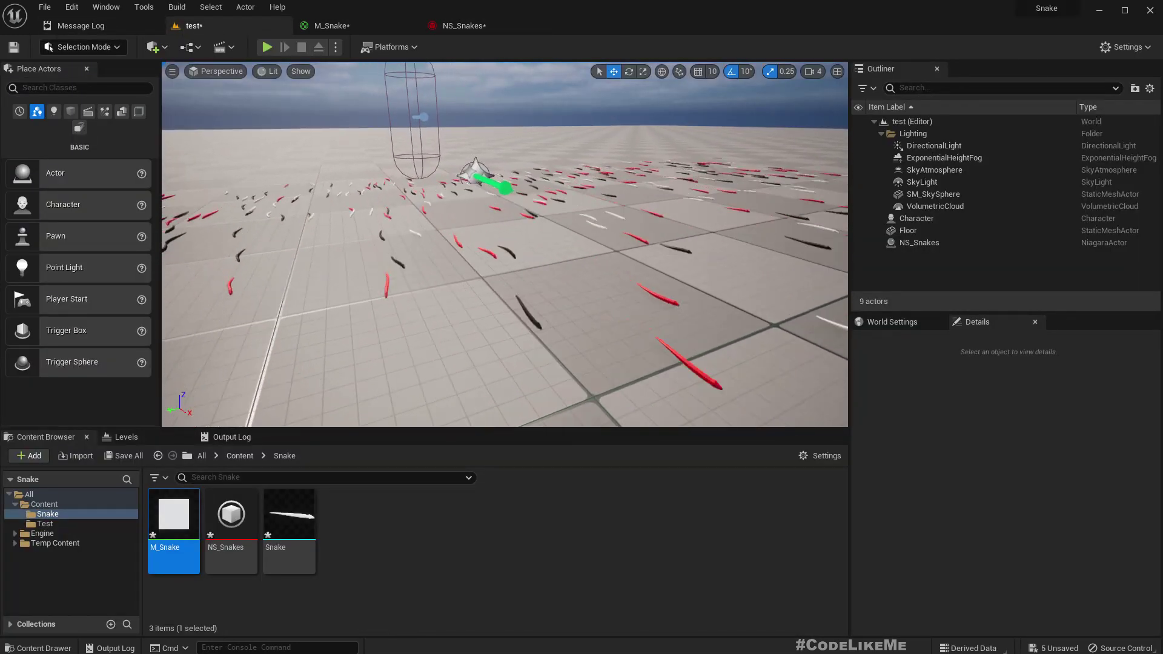
Step: Return to NS_Snakes, add a fourth element to the color array and set it to blue with B 1.0
{"action": "left_click", "coordinate": [451, 31]}
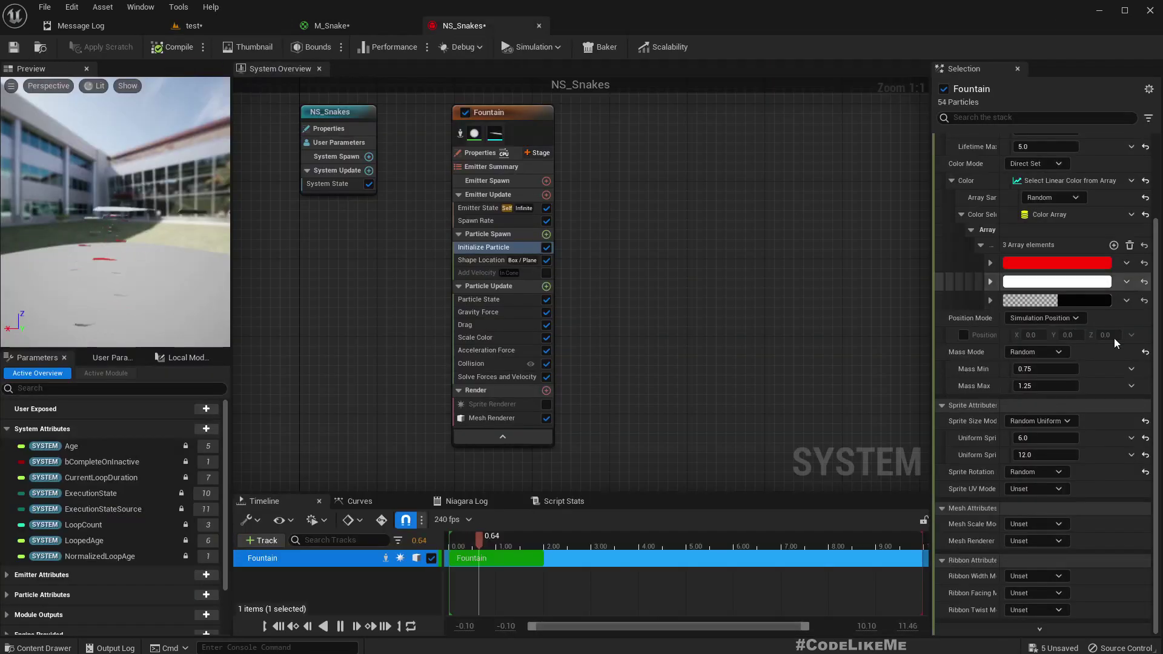
{"action": "left_click", "coordinate": [1114, 245]}
{"action": "left_click", "coordinate": [1079, 321]}
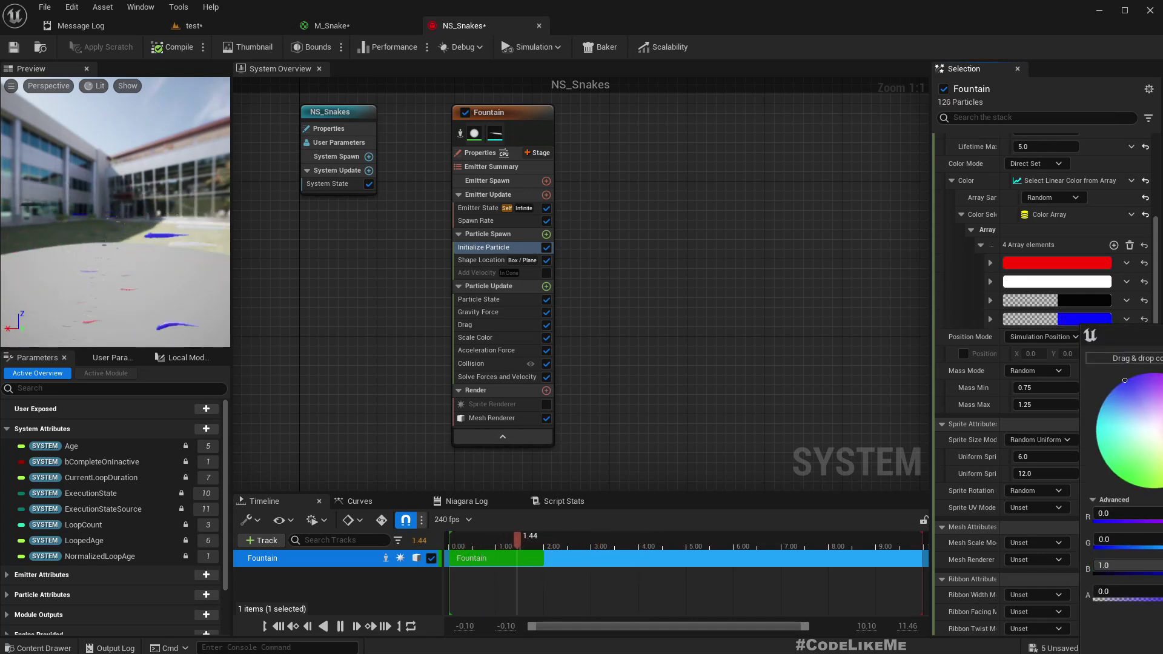
{"action": "key", "text": "Return"}
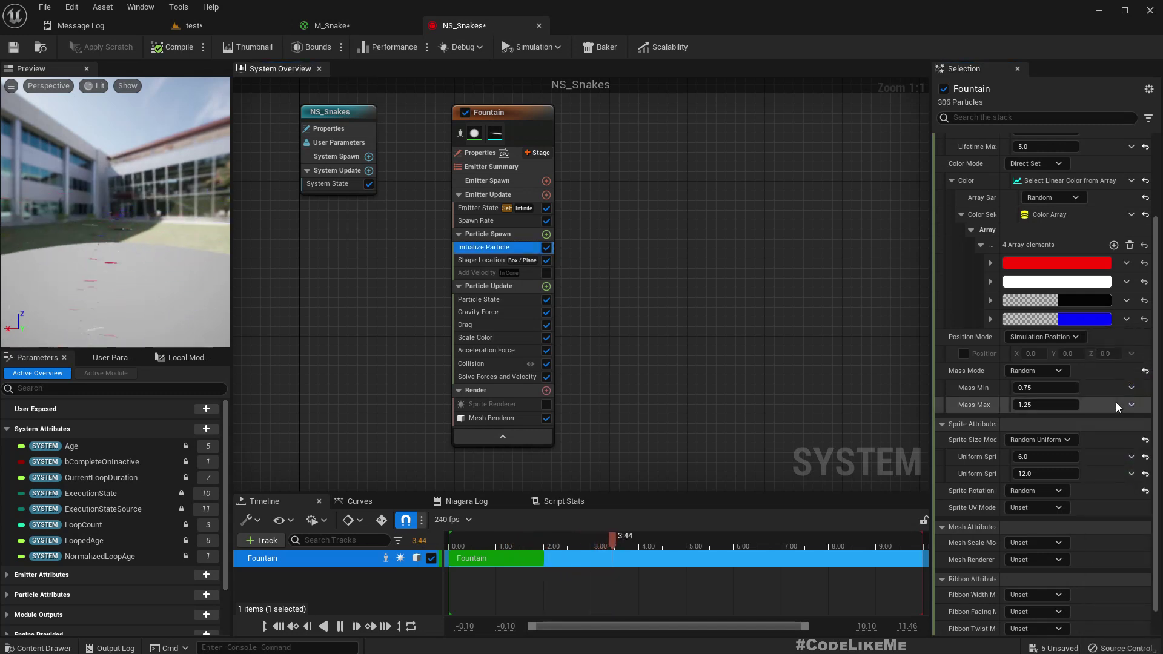
Step: Add a fifth element to the color array, set it to green with G 1.0, and check the snakes in the test level
{"action": "left_click", "coordinate": [1113, 245]}
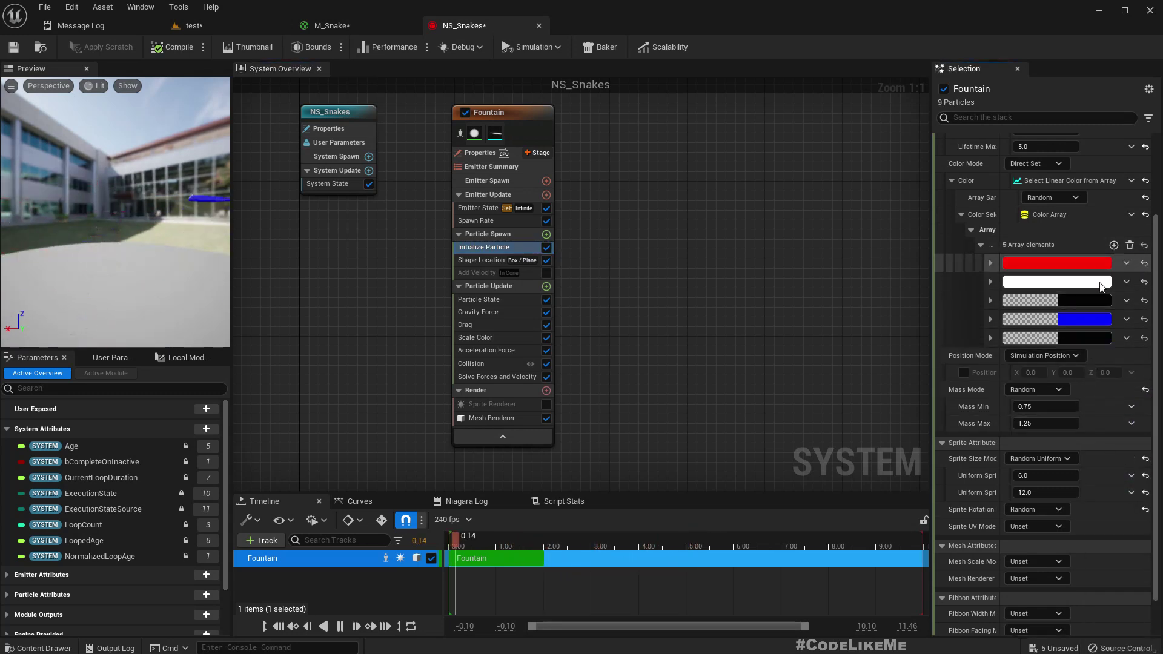
{"action": "left_click", "coordinate": [1084, 337]}
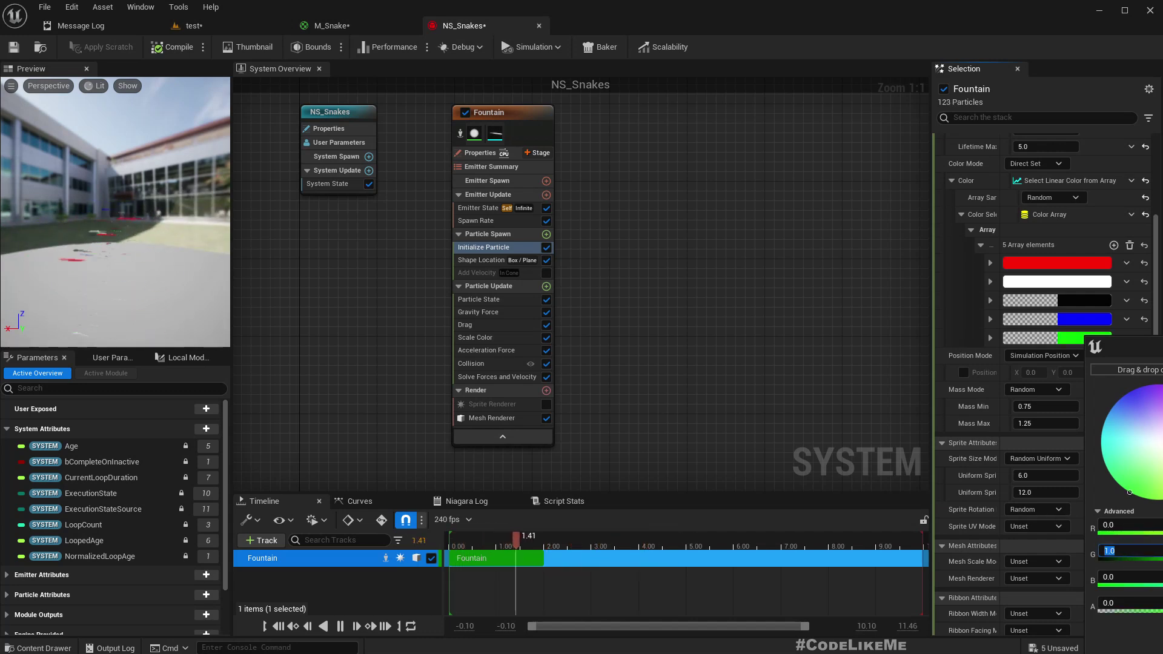
{"action": "key", "text": "Return"}
{"action": "left_click", "coordinate": [200, 25]}
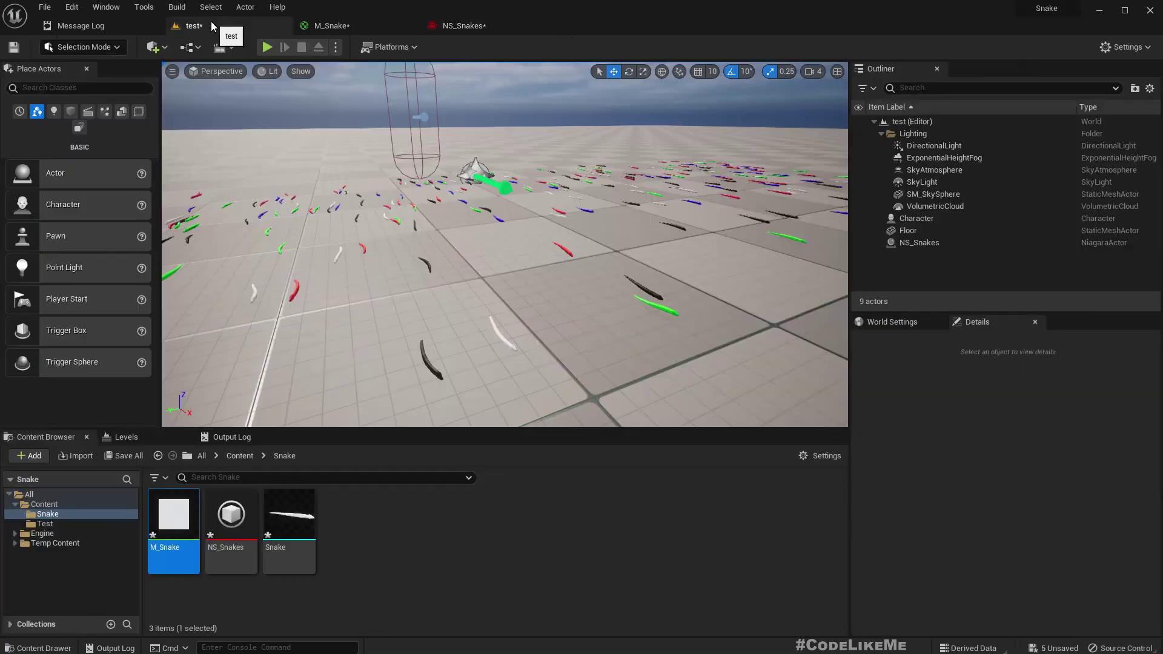
{"action": "right_click_drag", "start_coordinate": [504, 244], "coordinate": [569, 244]}
{"action": "right_click_drag", "start_coordinate": [668, 231], "coordinate": [645, 231]}
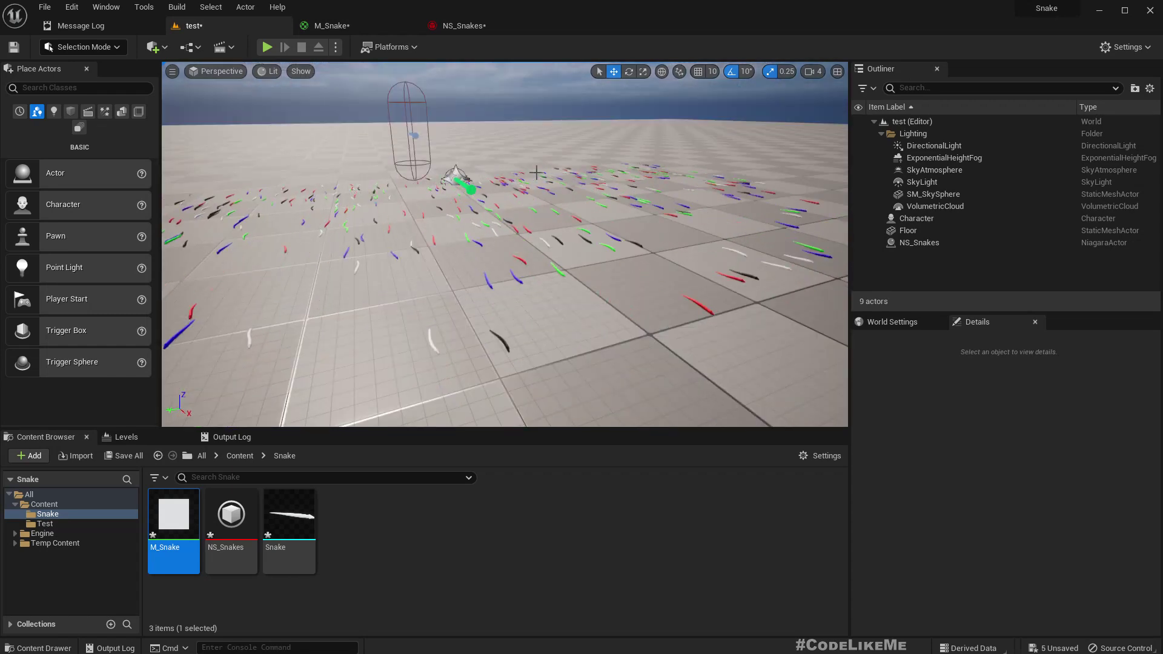
{"action": "right_click_drag", "start_coordinate": [536, 173], "coordinate": [514, 181]}
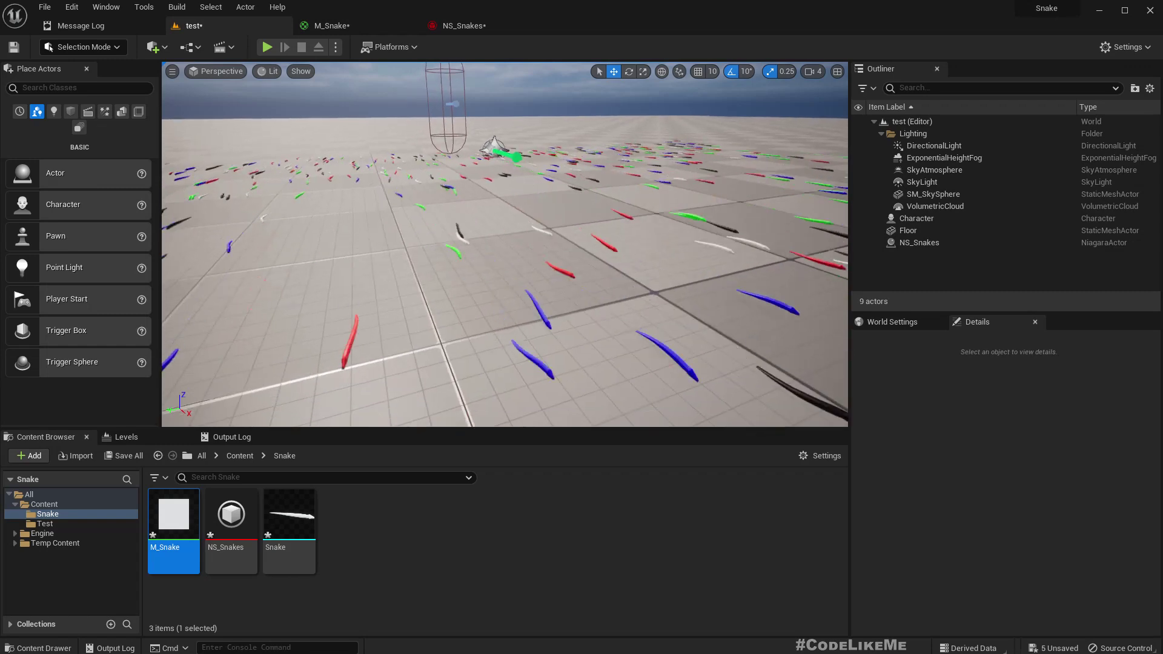
Step: Set the Fountain emitter's Spawn Rate to 400 and inspect the denser swarm in the test level
{"action": "left_click", "coordinate": [440, 27]}
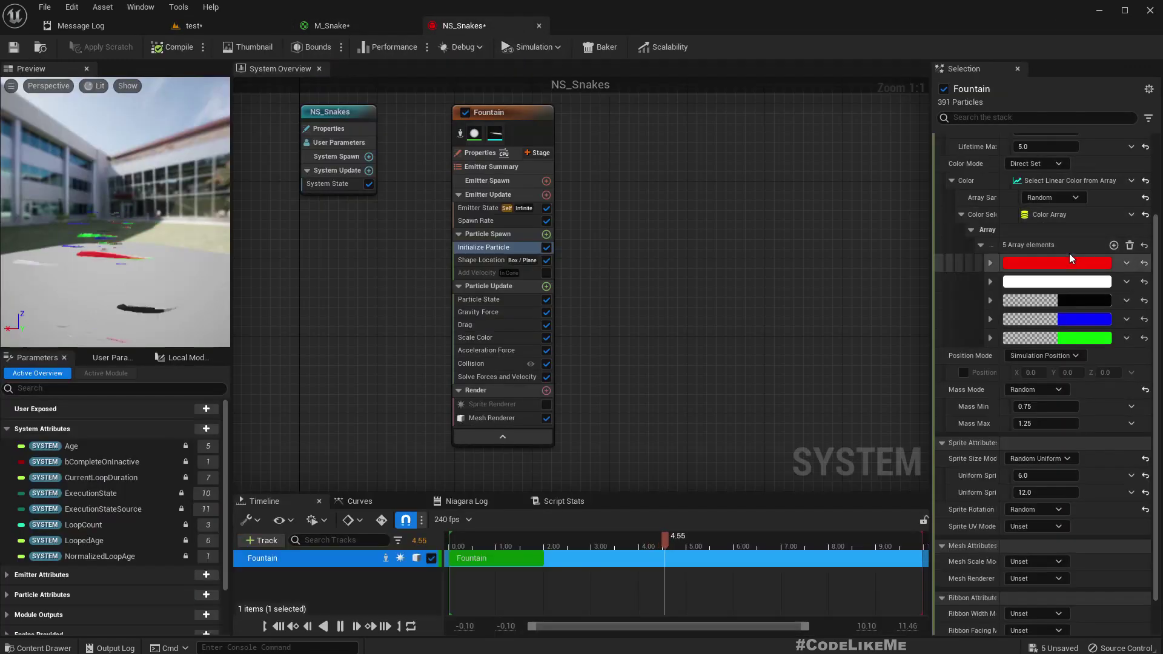
{"action": "left_click", "coordinate": [482, 221]}
{"action": "left_click", "coordinate": [1053, 156]}
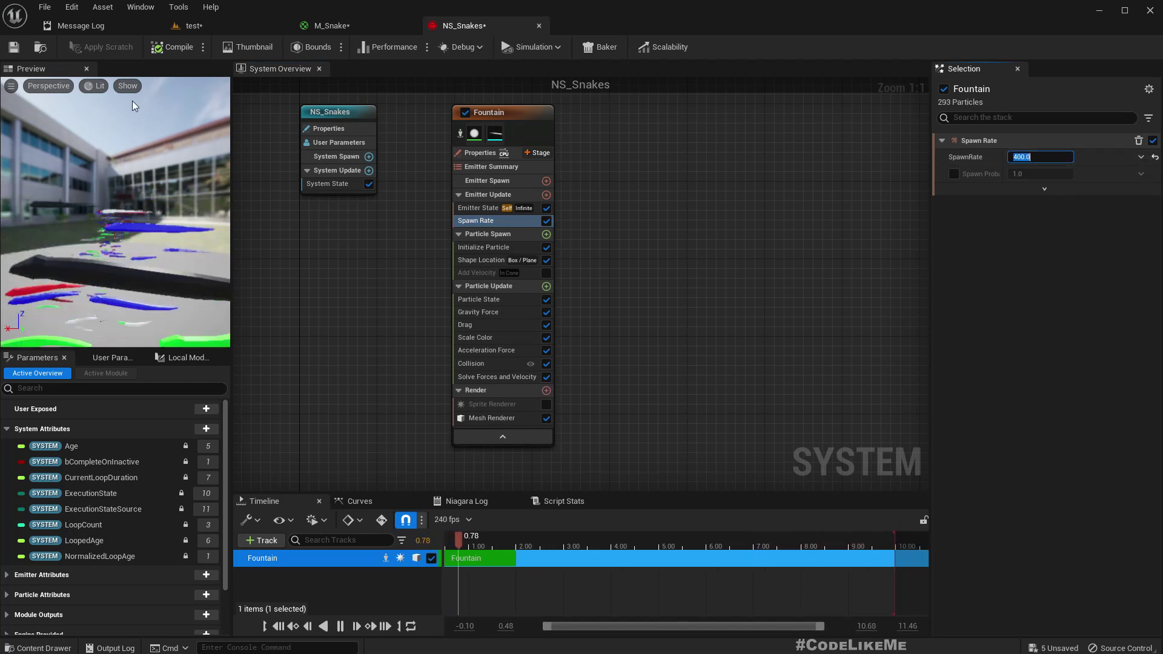
{"action": "left_click", "coordinate": [200, 28]}
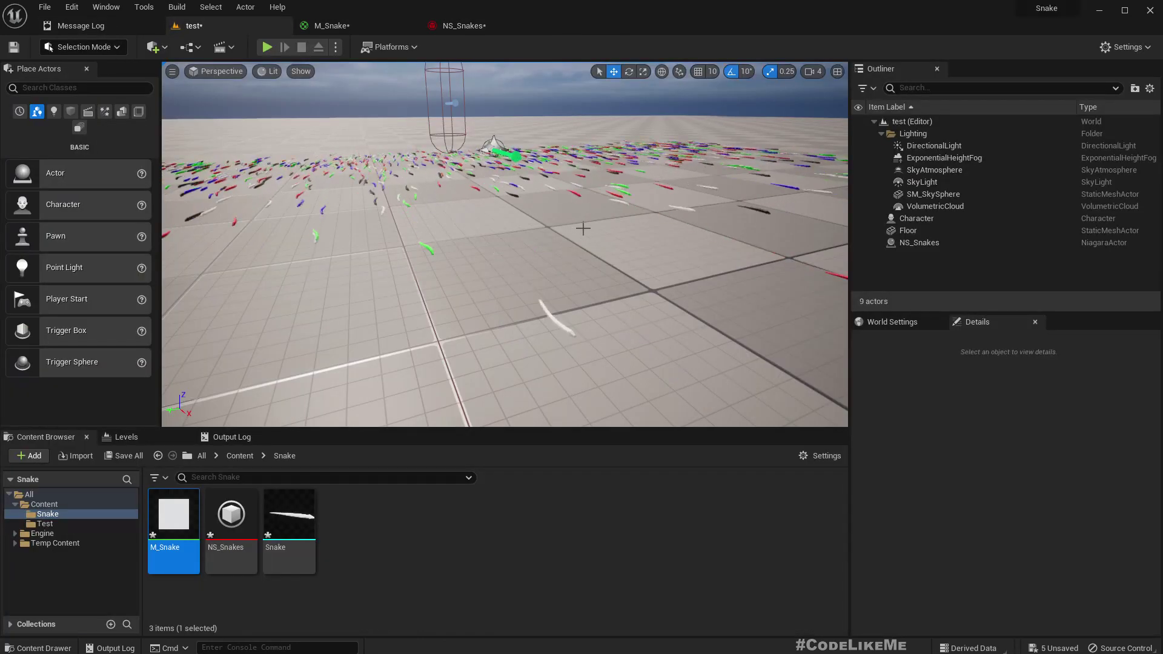
{"action": "mouse_move", "coordinate": [582, 228]}
{"action": "right_mouse_down"}
{"action": "mouse_move", "coordinate": [554, 229]}
{"action": "mouse_move", "coordinate": [621, 232]}
{"action": "mouse_move", "coordinate": [597, 227]}
{"action": "right_mouse_up"}
{"action": "key", "text": "d"}
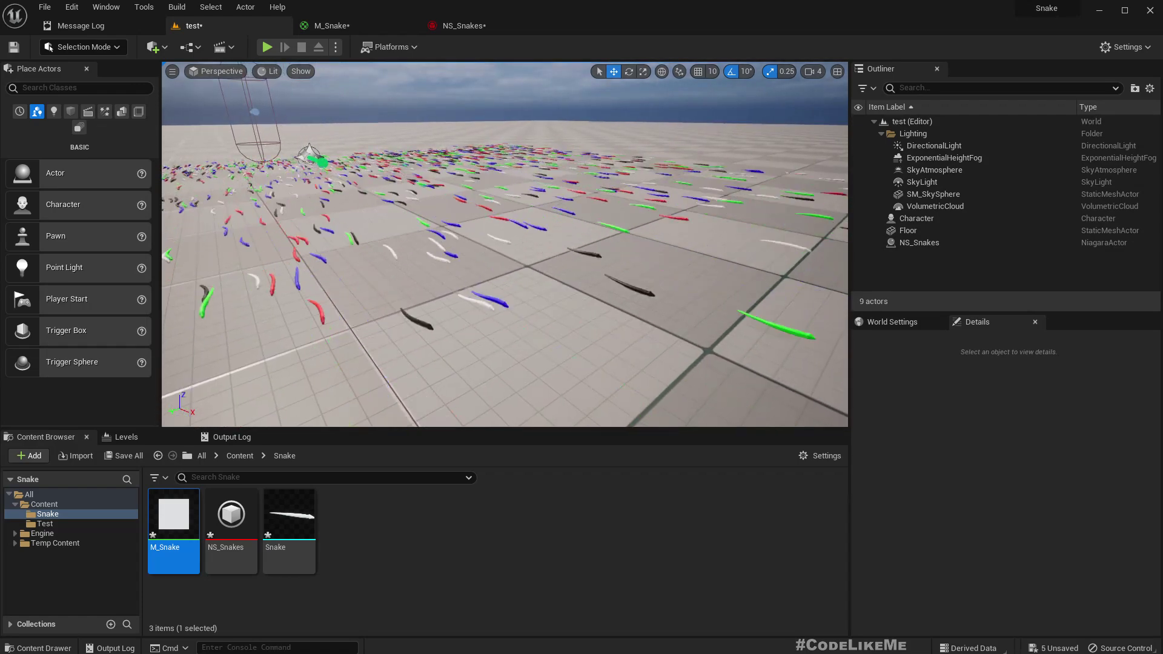
{"action": "left_click_drag", "start_coordinate": [630, 217], "coordinate": [596, 231]}
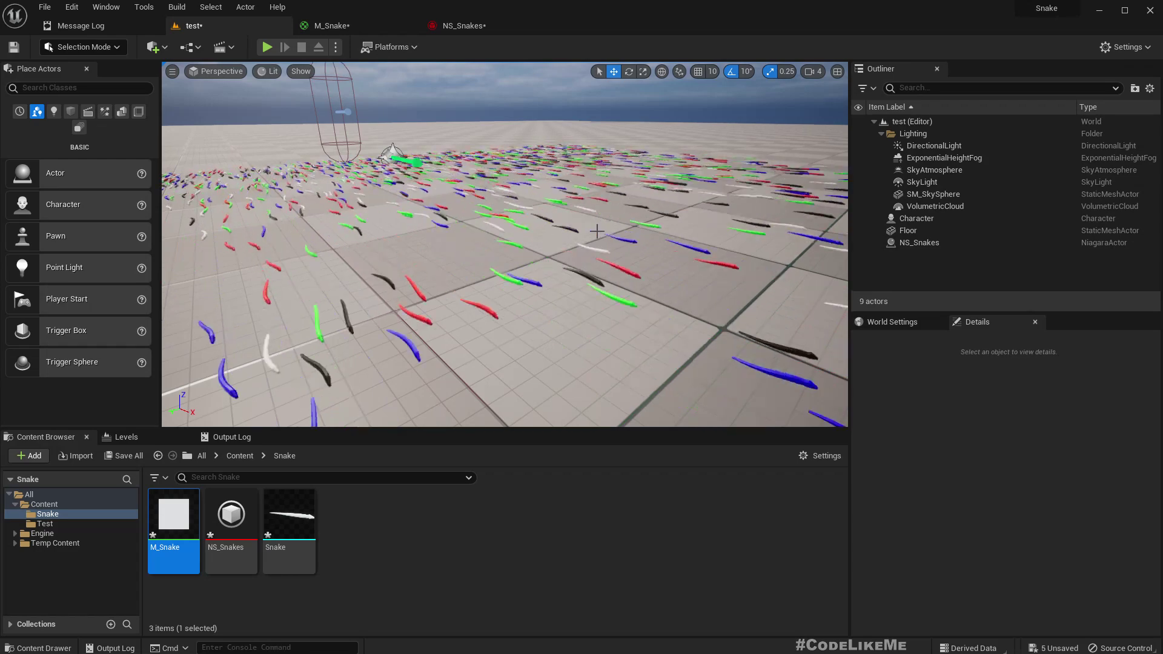
{"action": "key", "text": "w"}
{"action": "right_click_drag", "start_coordinate": [597, 232], "coordinate": [502, 246]}
{"action": "key", "text": "s"}
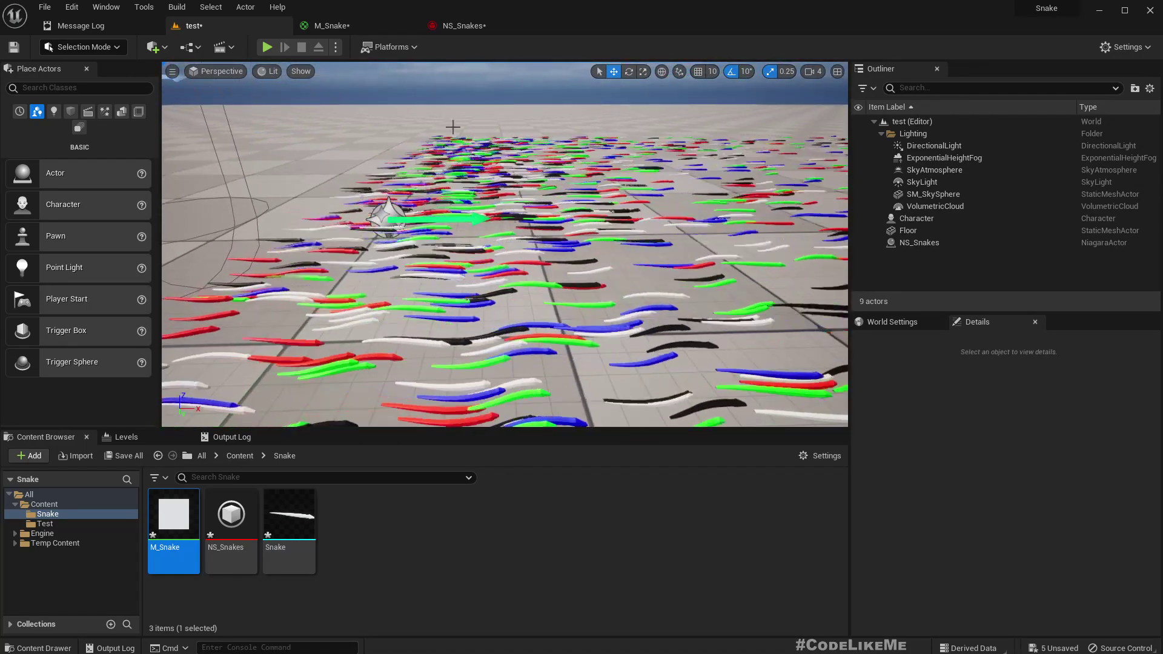
Step: Enable the Fountain emitter's Add Velocity module in NS_Snakes and check the particle motion in the test level
{"action": "left_click", "coordinate": [460, 26]}
{"action": "left_click", "coordinate": [543, 273]}
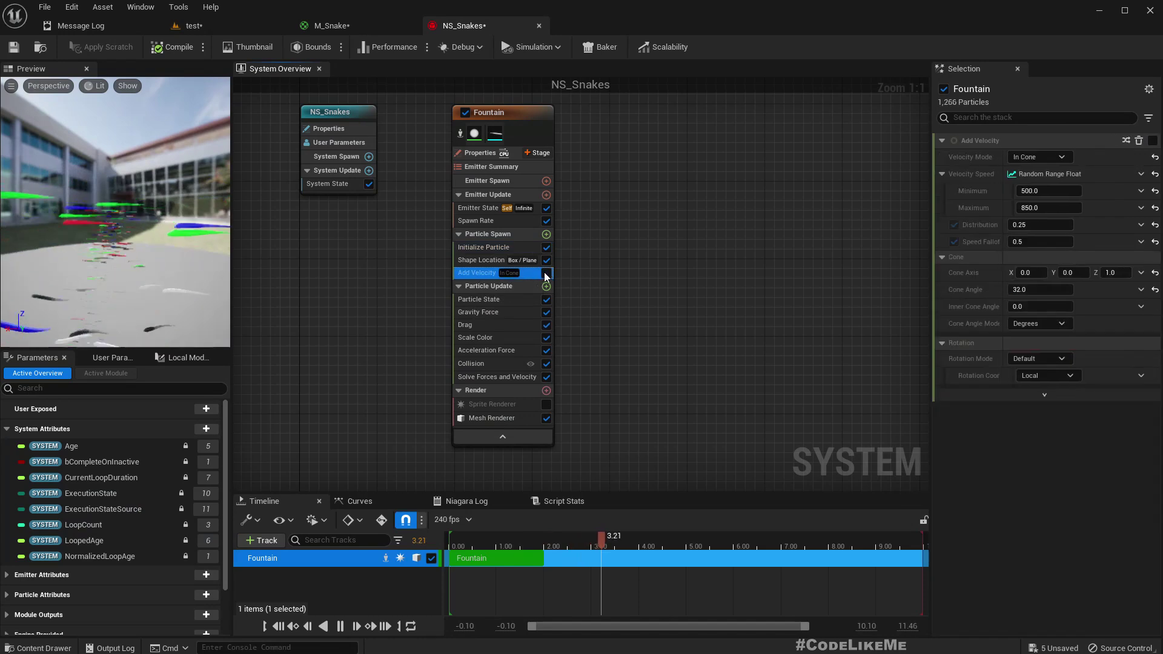
{"action": "left_click", "coordinate": [547, 272]}
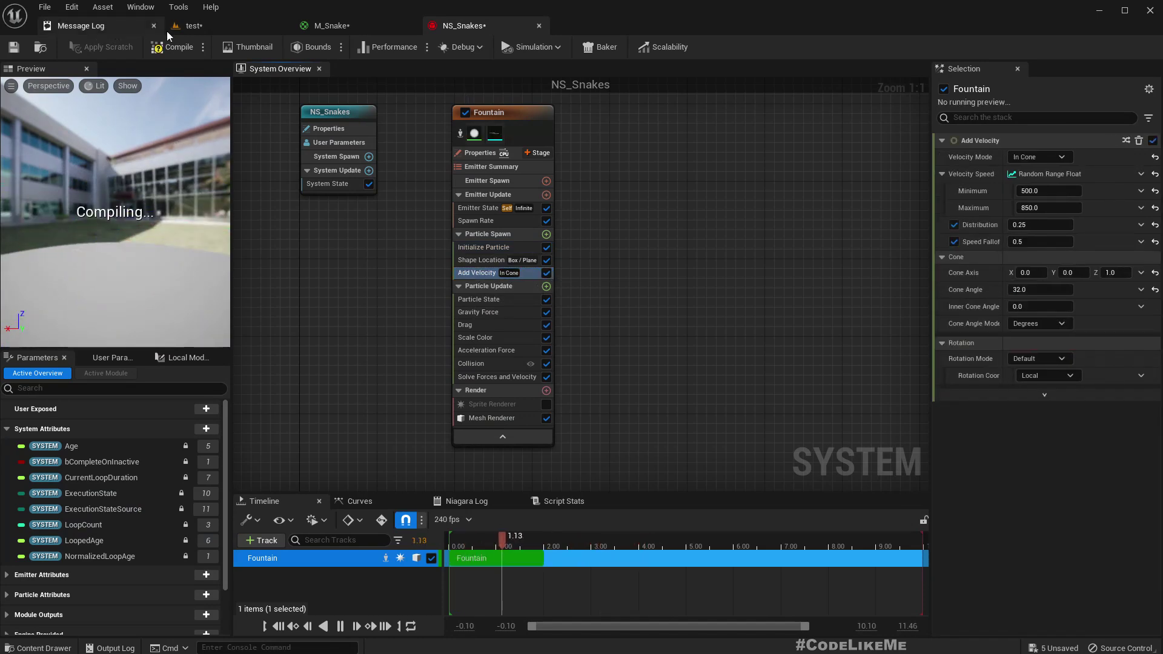
{"action": "left_click", "coordinate": [192, 27]}
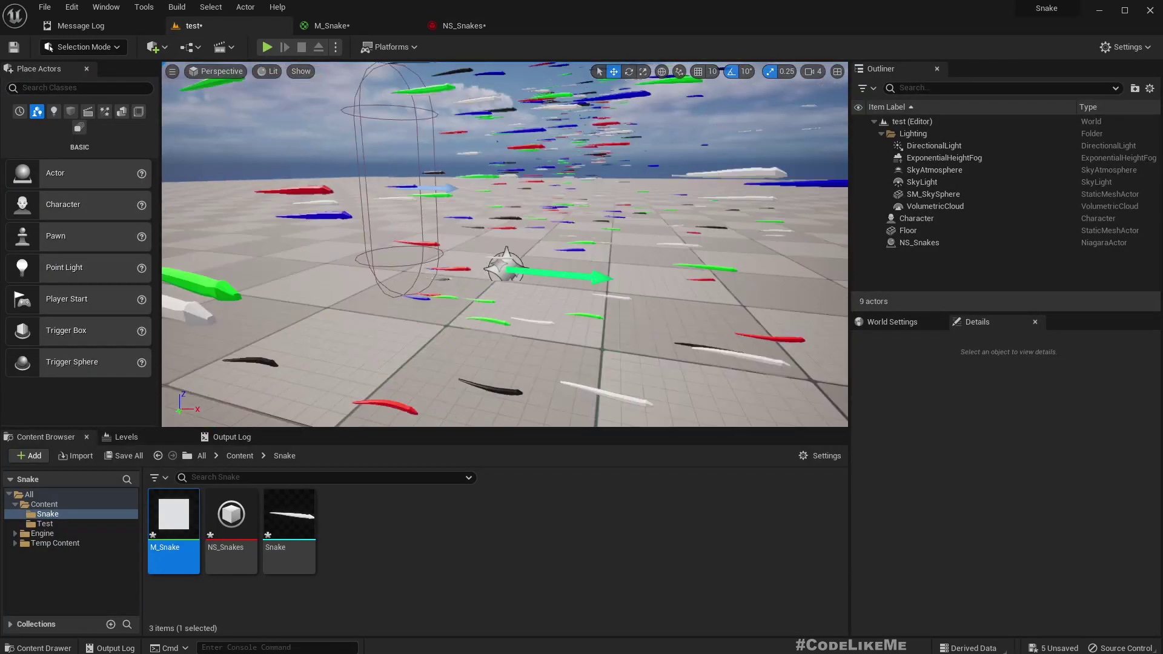
Step: Set Add Velocity's Cone Axis to X 1.0 and Z 0.0 and check the snakes' direction in the test level
{"action": "left_click", "coordinate": [456, 25]}
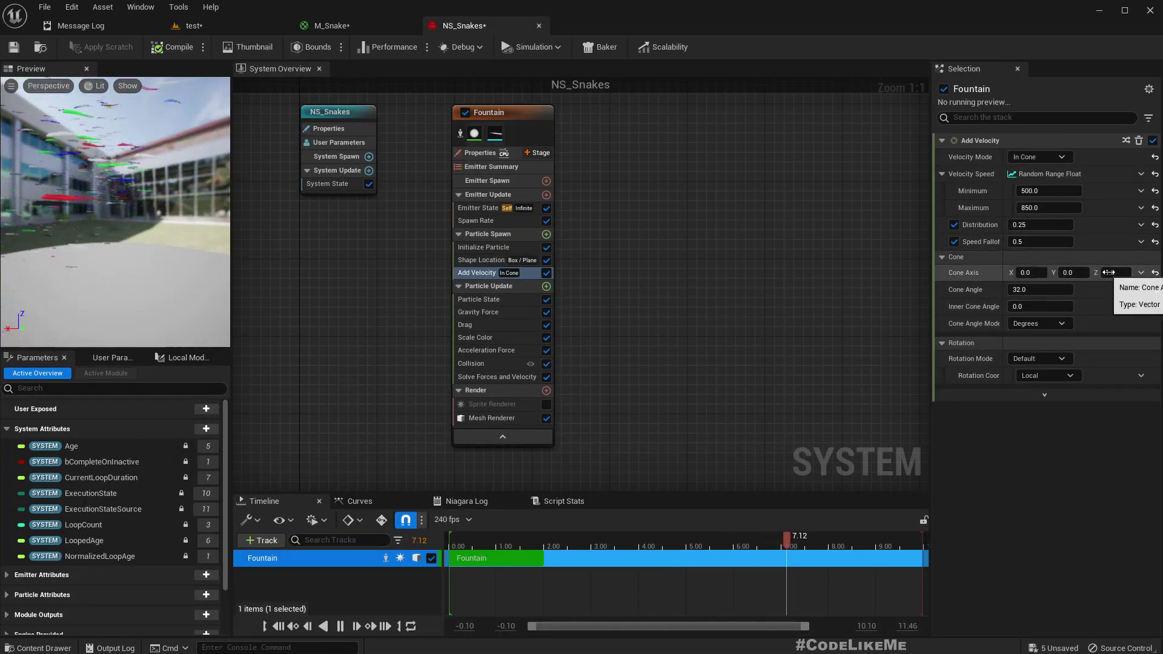
{"action": "left_click", "coordinate": [1030, 272]}
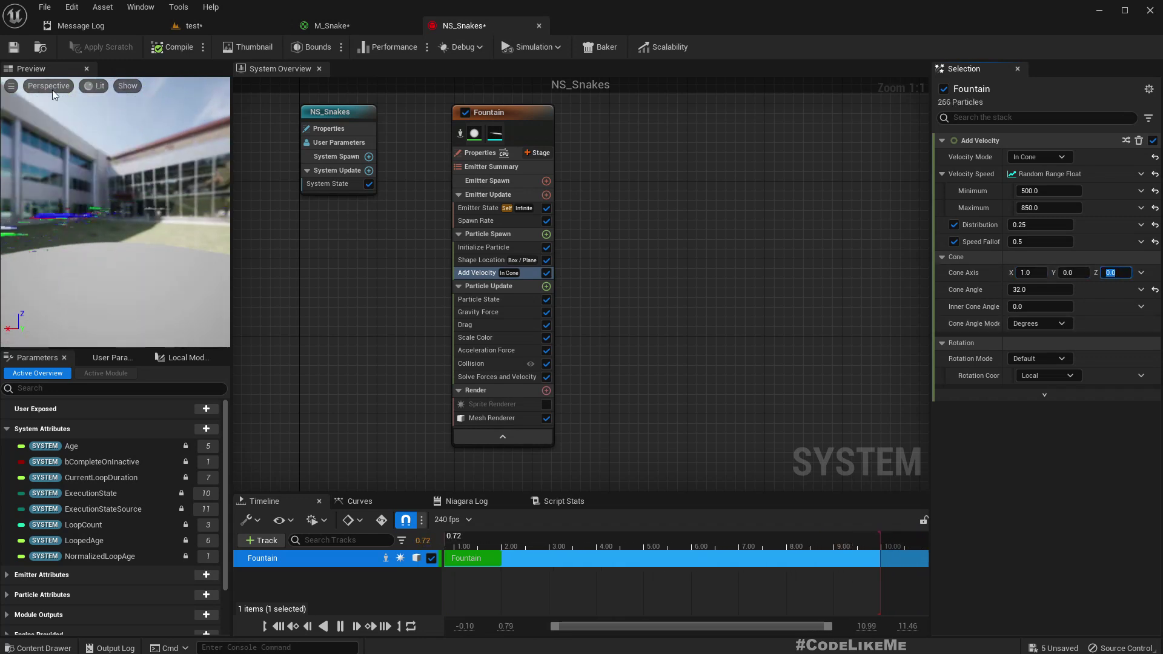
{"action": "left_click", "coordinate": [205, 24]}
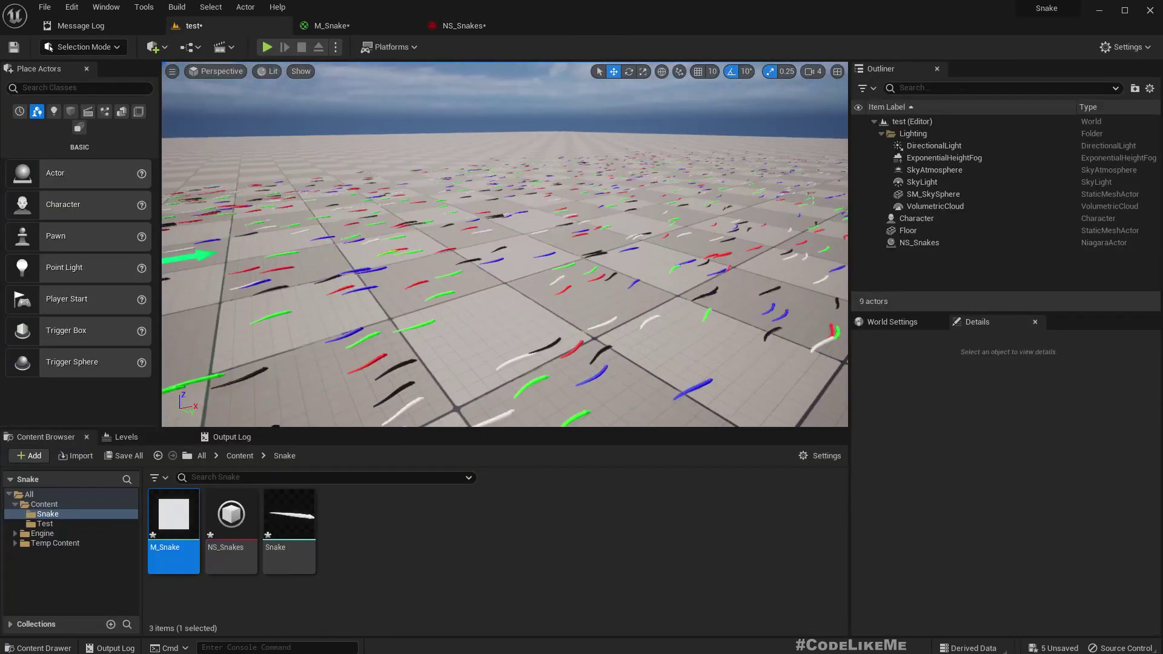
{"action": "right_click_drag", "start_coordinate": [505, 244], "coordinate": [427, 259]}
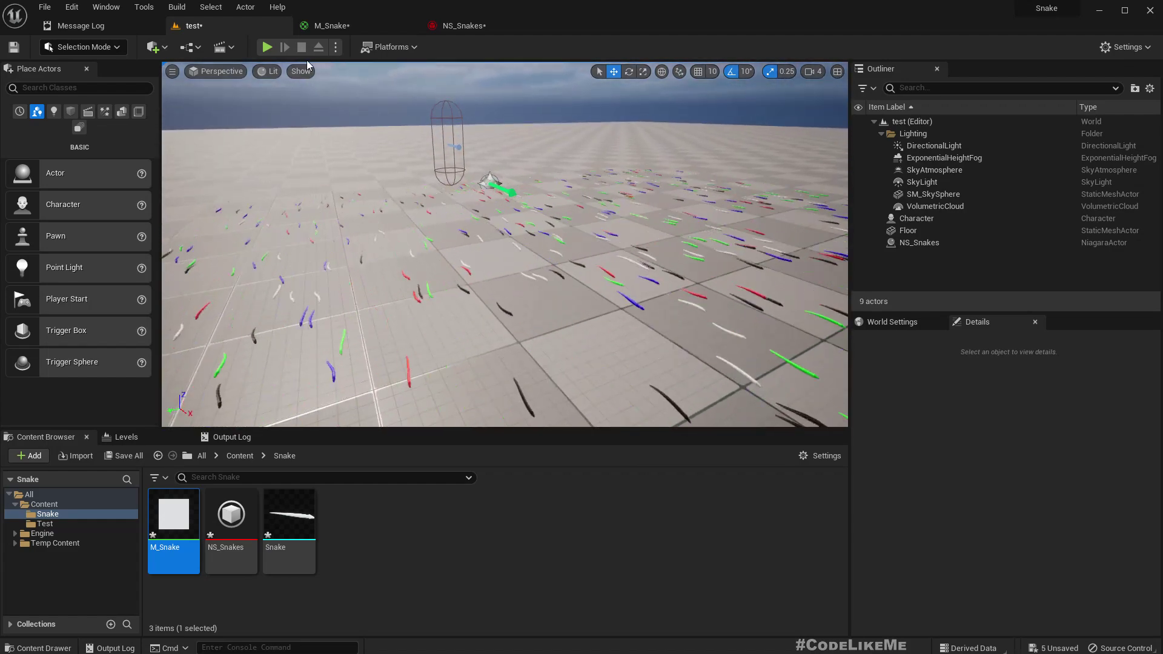
{"action": "right_click_drag", "start_coordinate": [309, 83], "coordinate": [309, 83]}
Step: Set Add Velocity's random speed range to a minimum of 50 and a maximum of 100, and view the result in the test level
{"action": "left_click", "coordinate": [472, 26]}
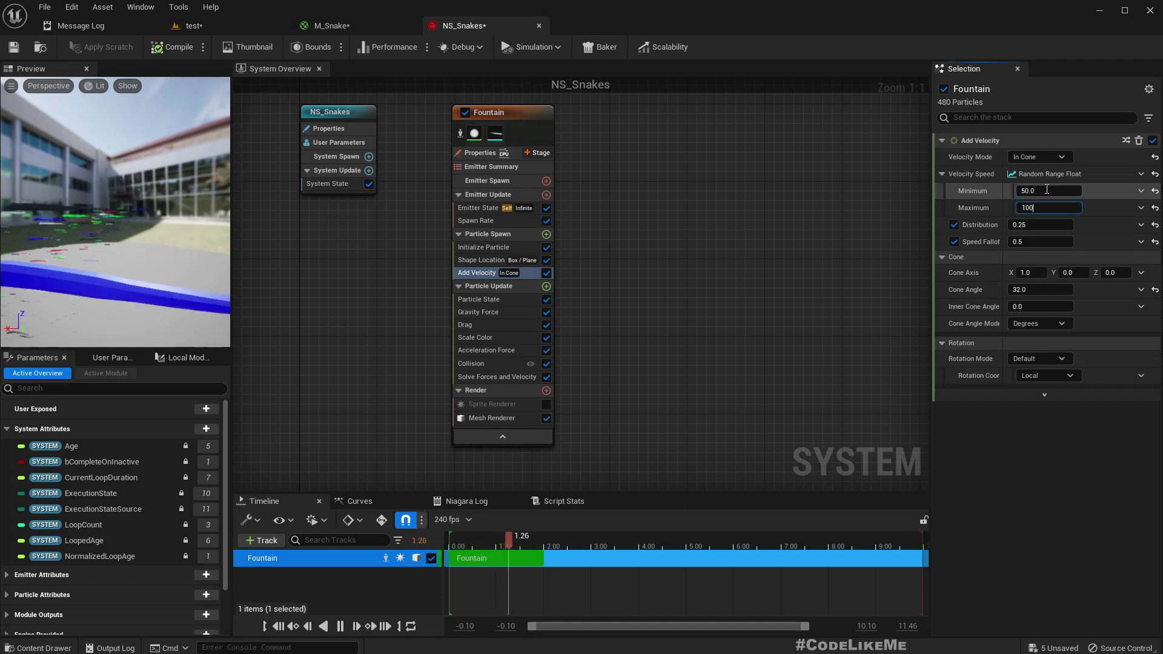
{"action": "left_click", "coordinate": [206, 25]}
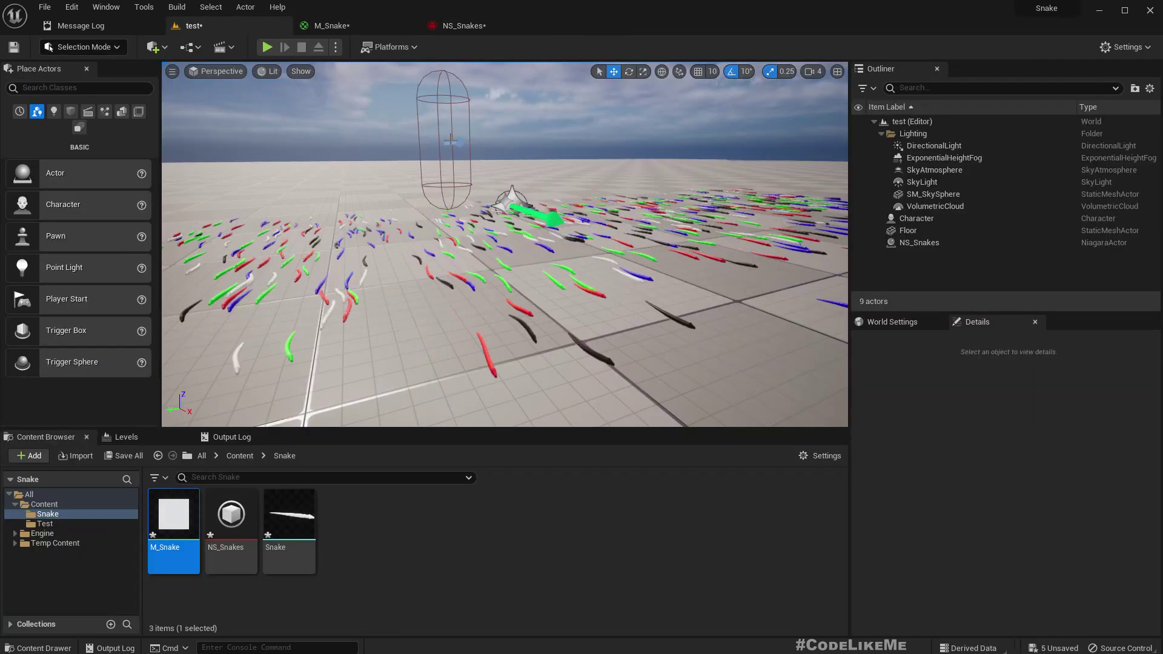
{"action": "right_click_drag", "start_coordinate": [424, 242], "coordinate": [545, 242]}
{"action": "right_click_drag", "start_coordinate": [474, 151], "coordinate": [339, 138]}
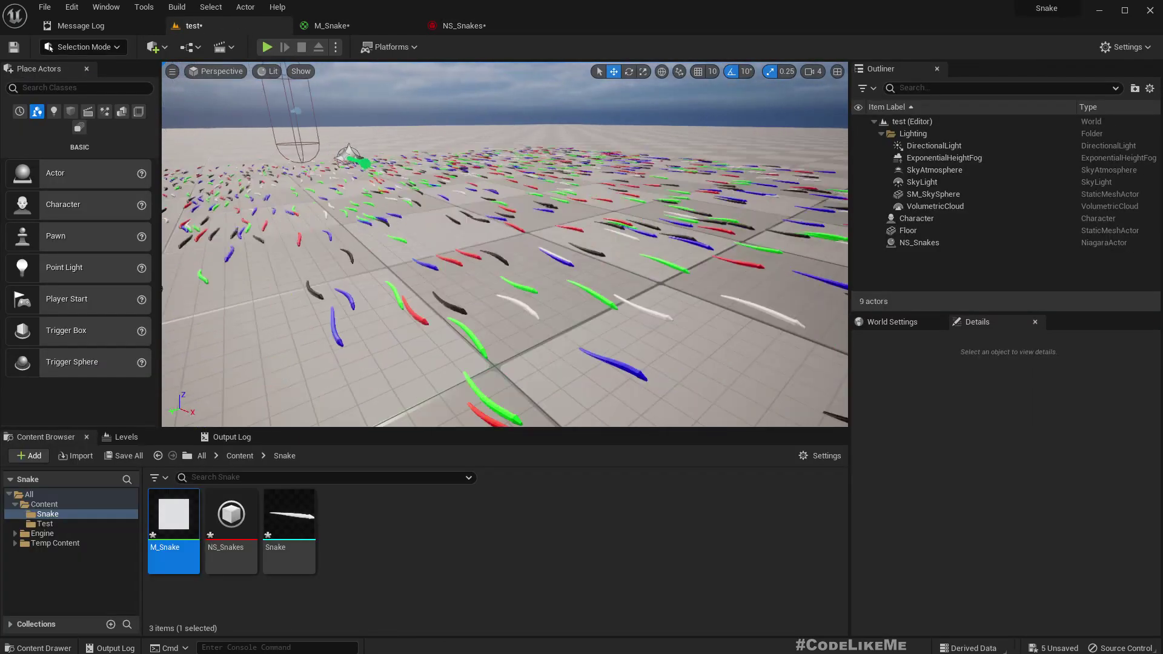
{"action": "right_click_drag", "start_coordinate": [475, 150], "coordinate": [468, 164]}
{"action": "key", "text": "F11"}
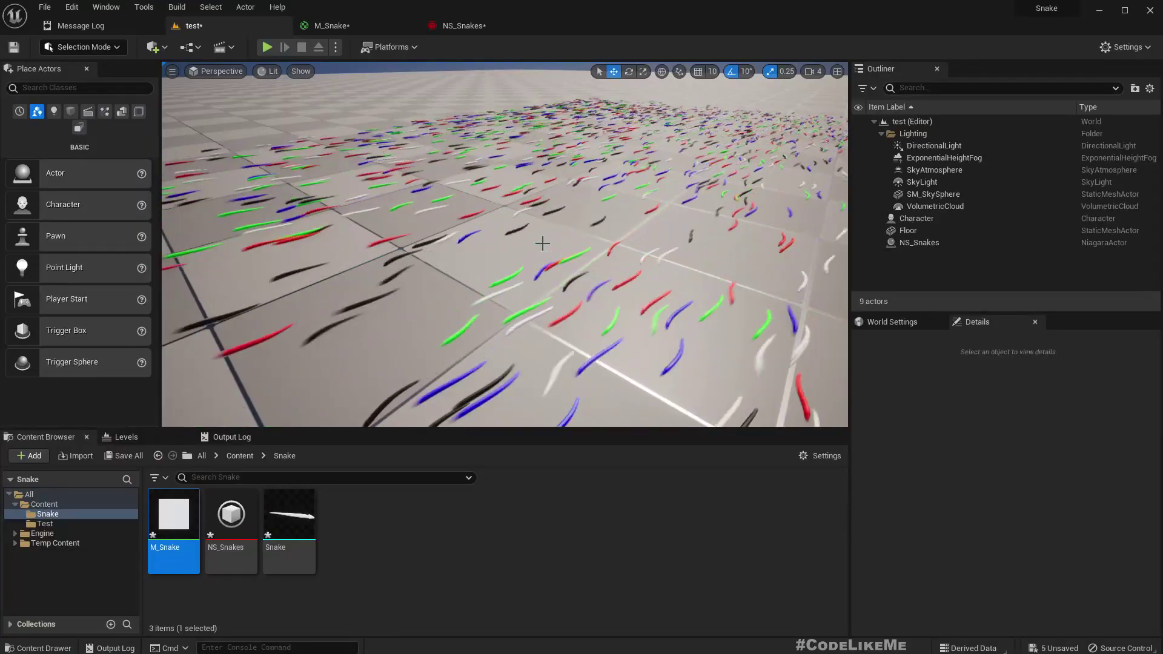
Step: Select the NS_Snakes actor in the test level and rotate it to about 110° around the Z axis
{"action": "right_click_drag", "start_coordinate": [541, 243], "coordinate": [542, 234]}
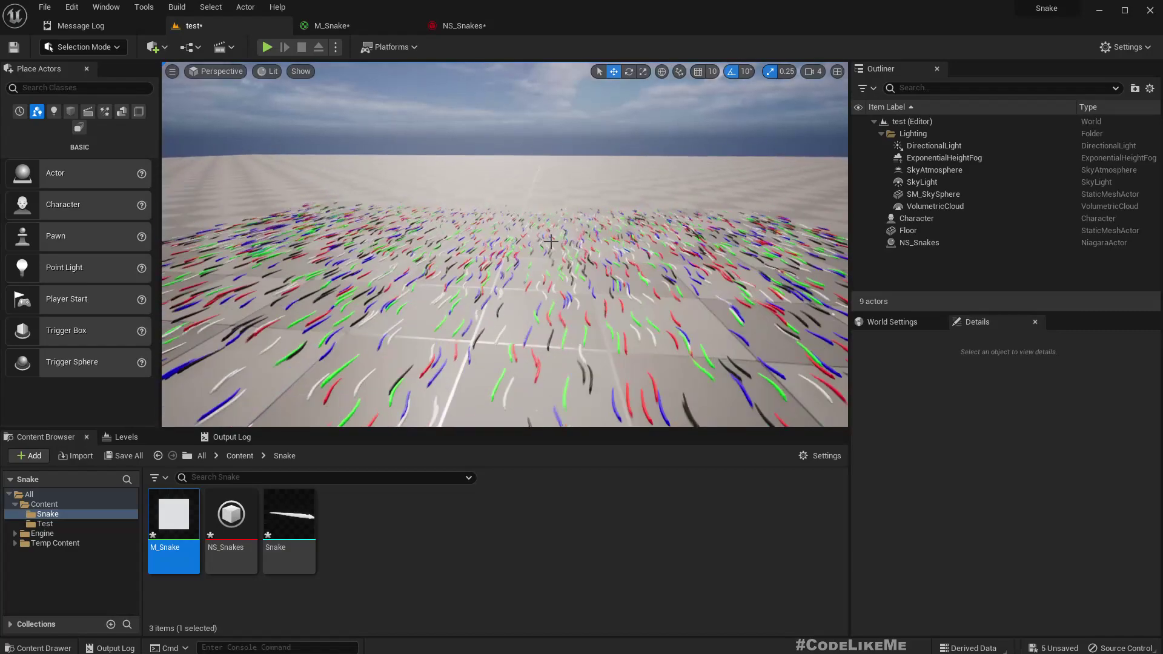
{"action": "left_click", "coordinate": [508, 252]}
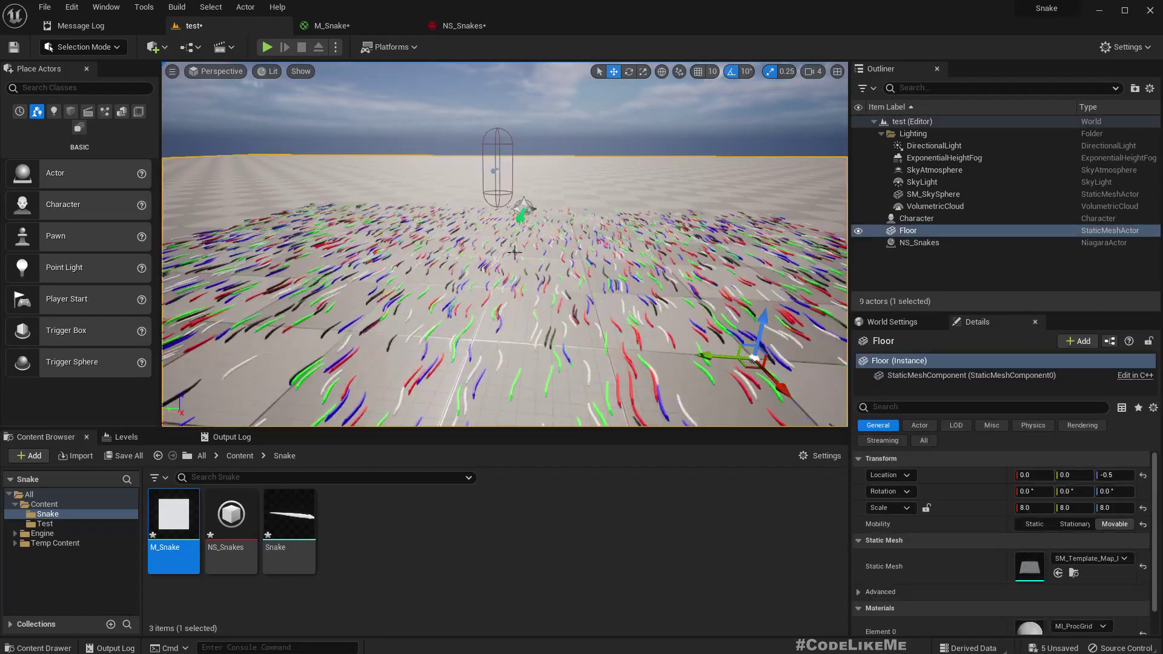
{"action": "left_click", "coordinate": [585, 230]}
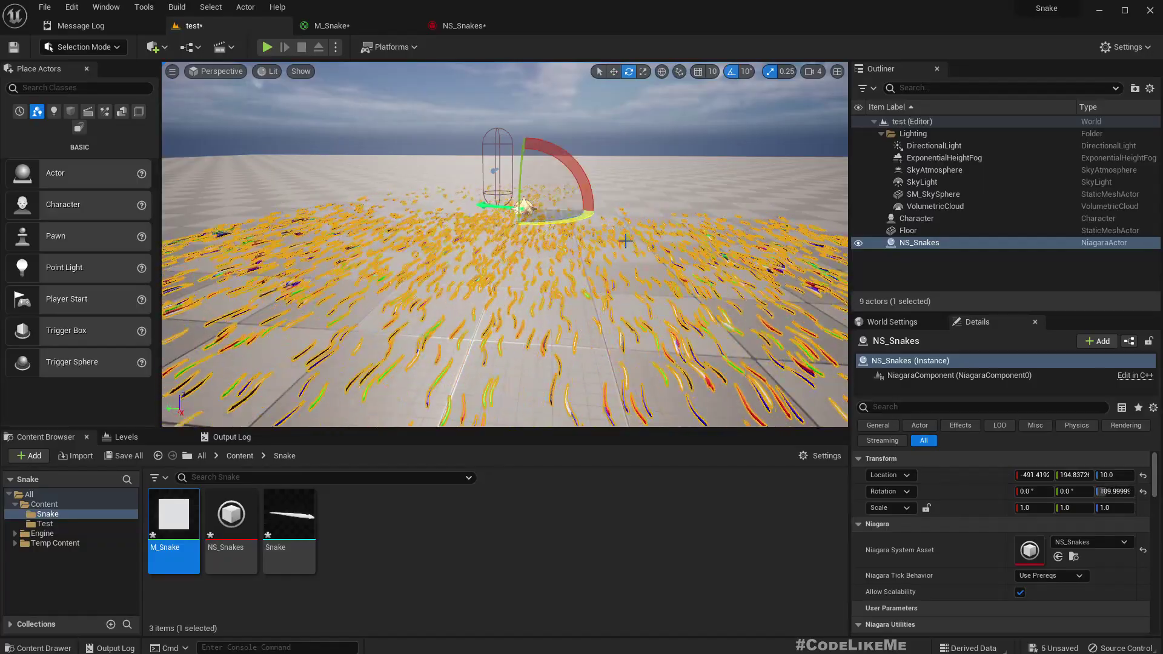
Step: Examine the snakes' body orientation against their travel direction from several angles around the NS_Snakes actor
{"action": "right_click_drag", "start_coordinate": [625, 241], "coordinate": [665, 196]}
{"action": "key", "text": "w"}
{"action": "key", "text": "s"}
{"action": "key", "text": "q"}
{"action": "key", "text": "w"}
{"action": "left_click_drag", "start_coordinate": [619, 206], "coordinate": [619, 224], "text": "alt"}
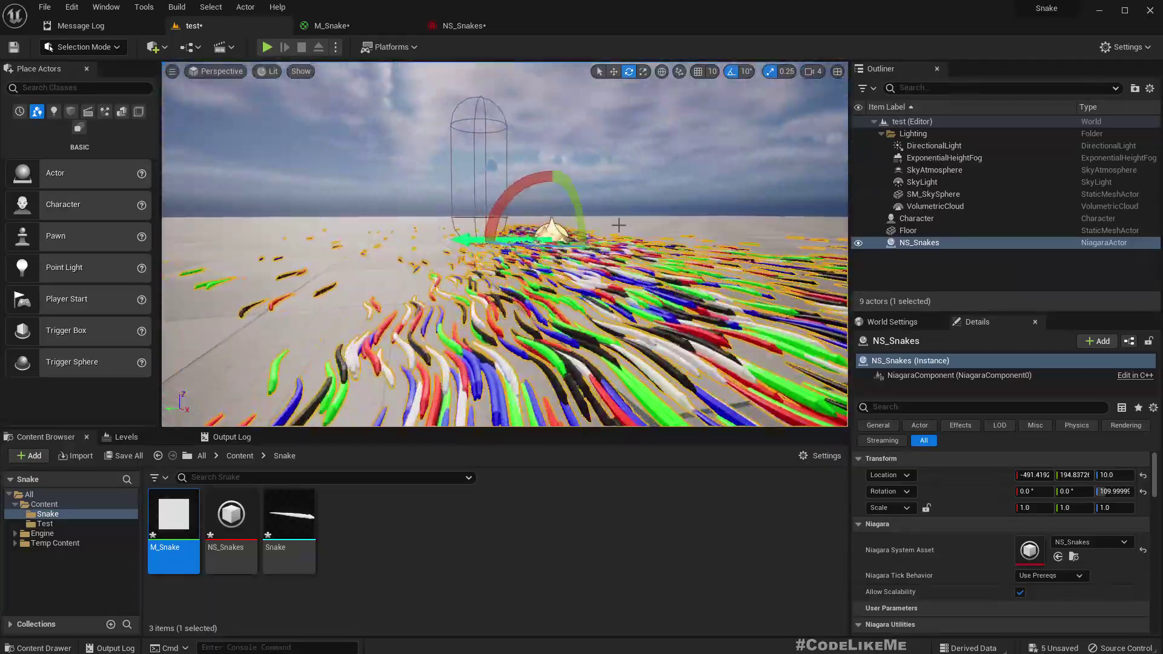
{"action": "right_click_drag", "start_coordinate": [480, 89], "coordinate": [733, 227]}
{"action": "key", "text": "s"}
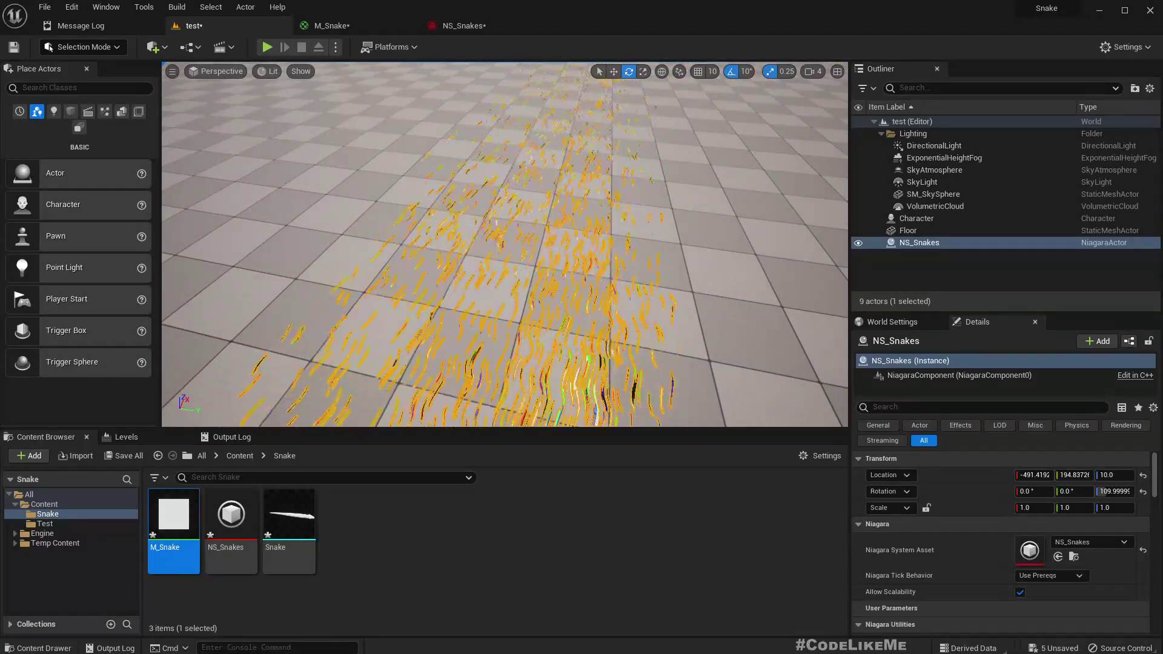
{"action": "right_click_drag", "start_coordinate": [581, 242], "coordinate": [327, 239]}
{"action": "key", "text": "w"}
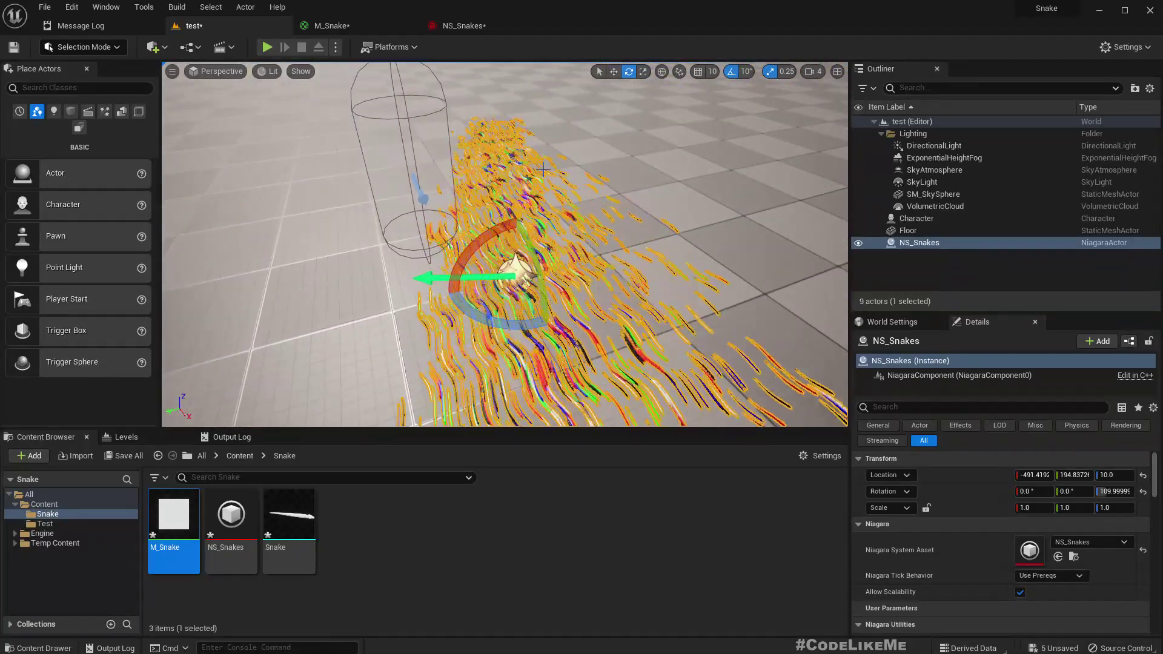
Step: Set the NS_Snakes Mesh Renderer's Facing Mode to Velocity and check the snakes' orientation in the test level
{"action": "left_click", "coordinate": [463, 26]}
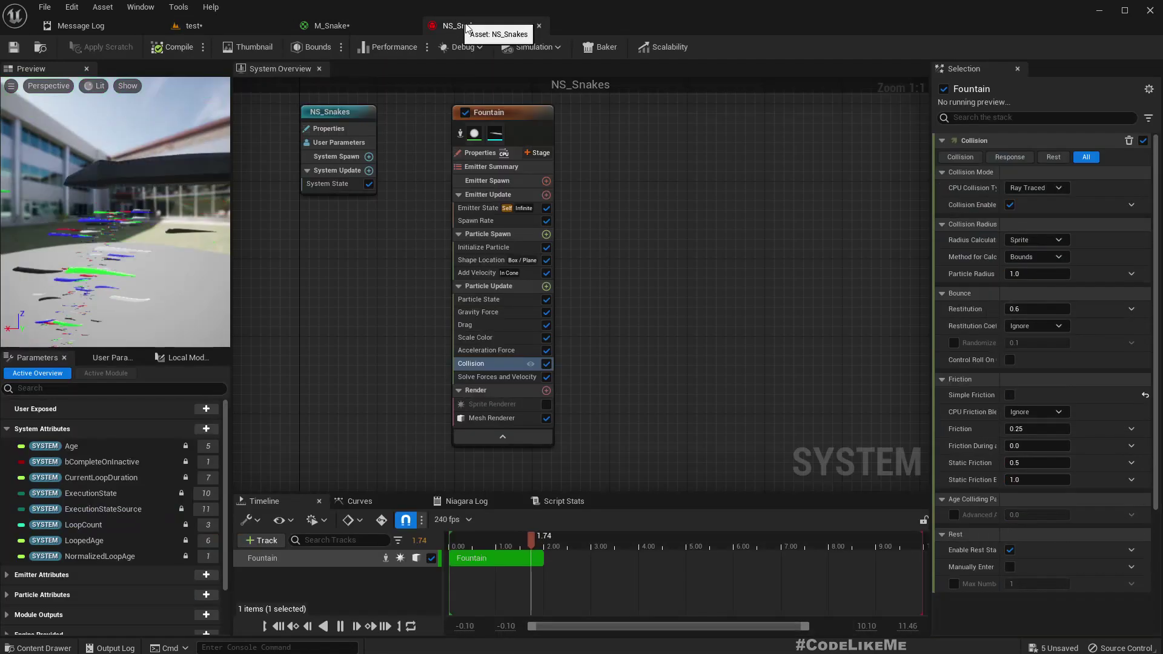
{"action": "left_click", "coordinate": [485, 418]}
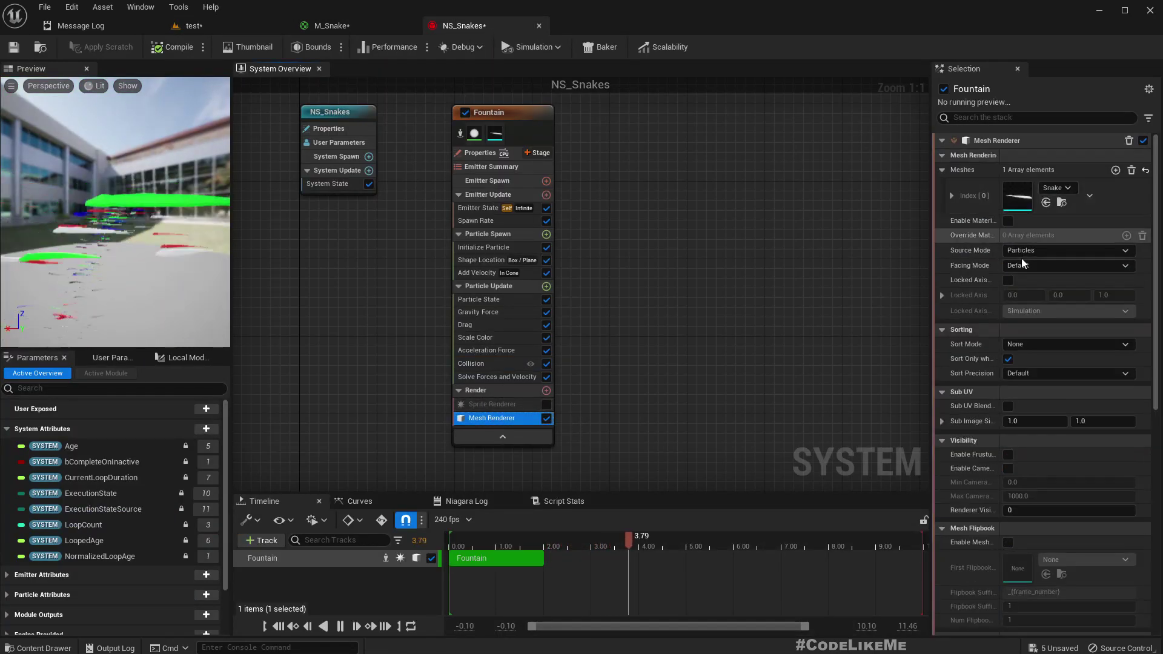
{"action": "left_click", "coordinate": [1066, 265]}
{"action": "left_click", "coordinate": [1037, 291]}
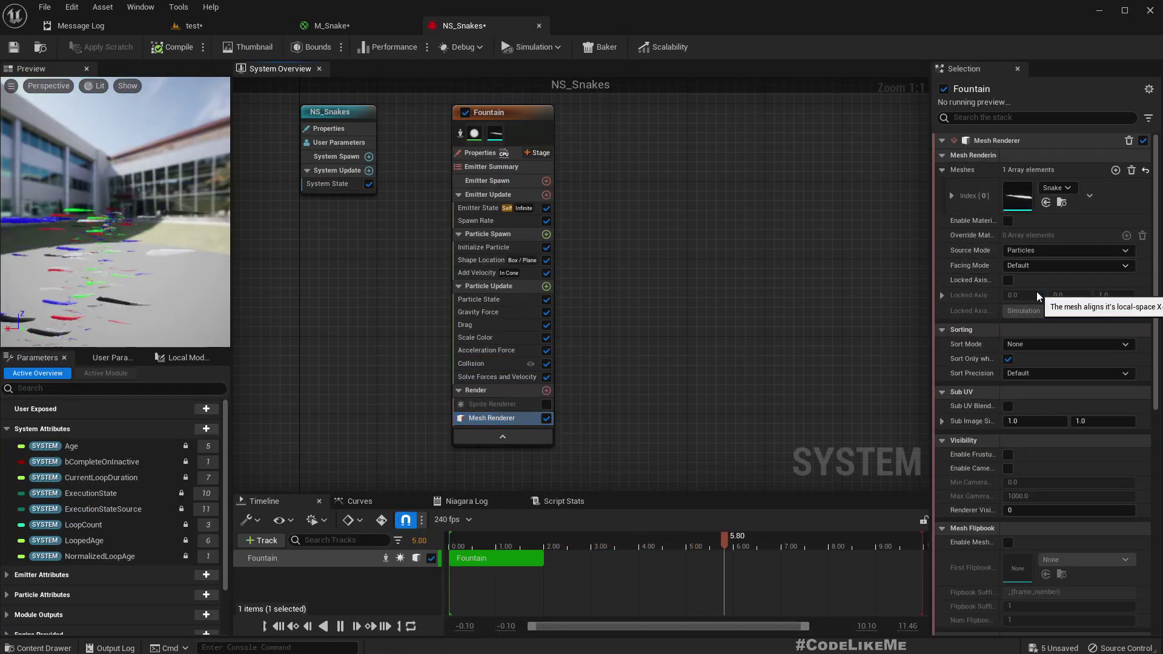
{"action": "left_click", "coordinate": [201, 22]}
{"action": "right_click_drag", "start_coordinate": [505, 244], "coordinate": [387, 196]}
{"action": "left_click", "coordinate": [452, 173]}
{"action": "key", "text": "w"}
{"action": "mouse_move", "coordinate": [451, 173]}
{"action": "right_mouse_down"}
{"action": "mouse_move", "coordinate": [418, 168]}
{"action": "mouse_move", "coordinate": [454, 166]}
{"action": "right_mouse_up"}
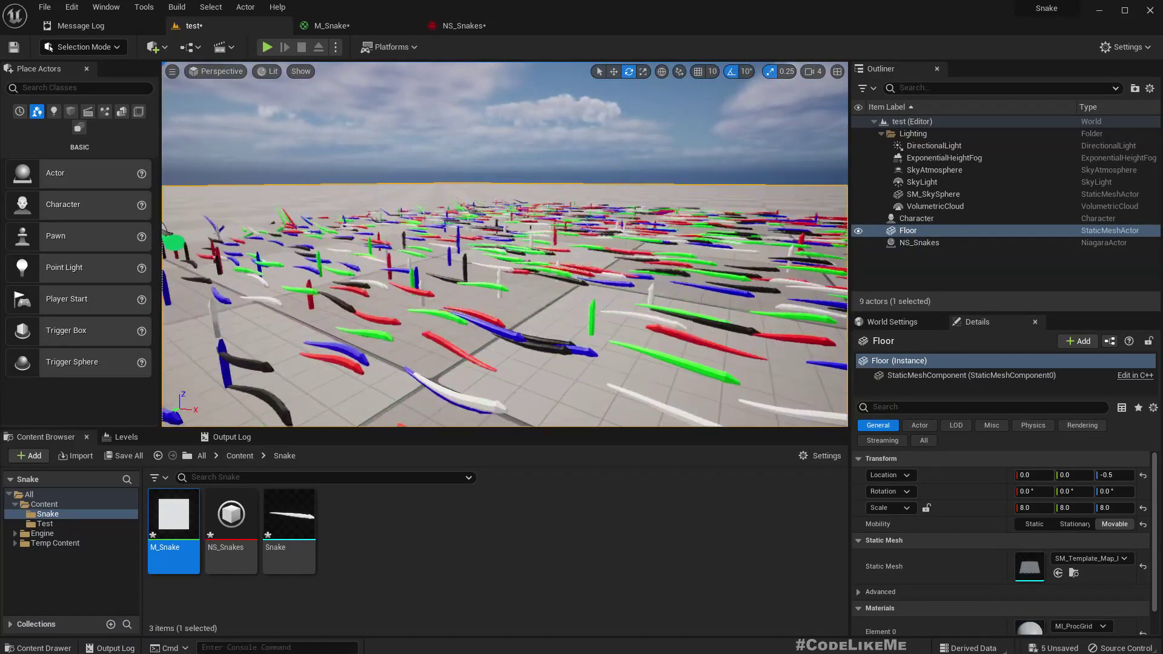
Step: Enable the locked axis in the NS_Snakes Mesh Renderer and widen the property name column
{"action": "left_click", "coordinate": [464, 25]}
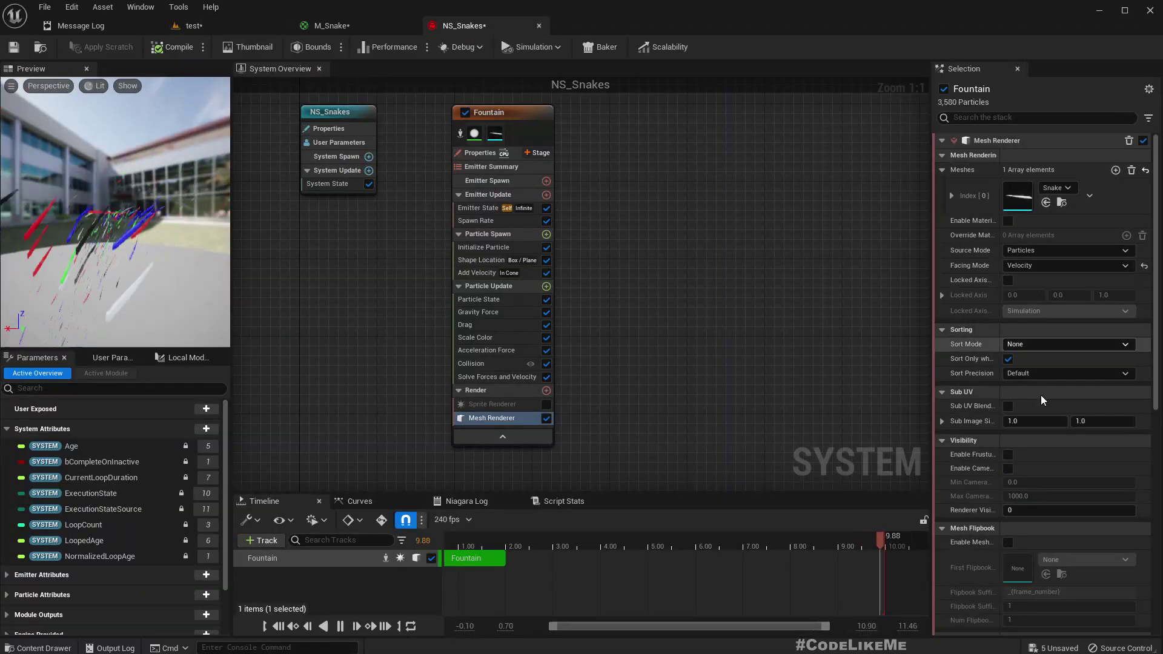
{"action": "left_click", "coordinate": [1007, 280]}
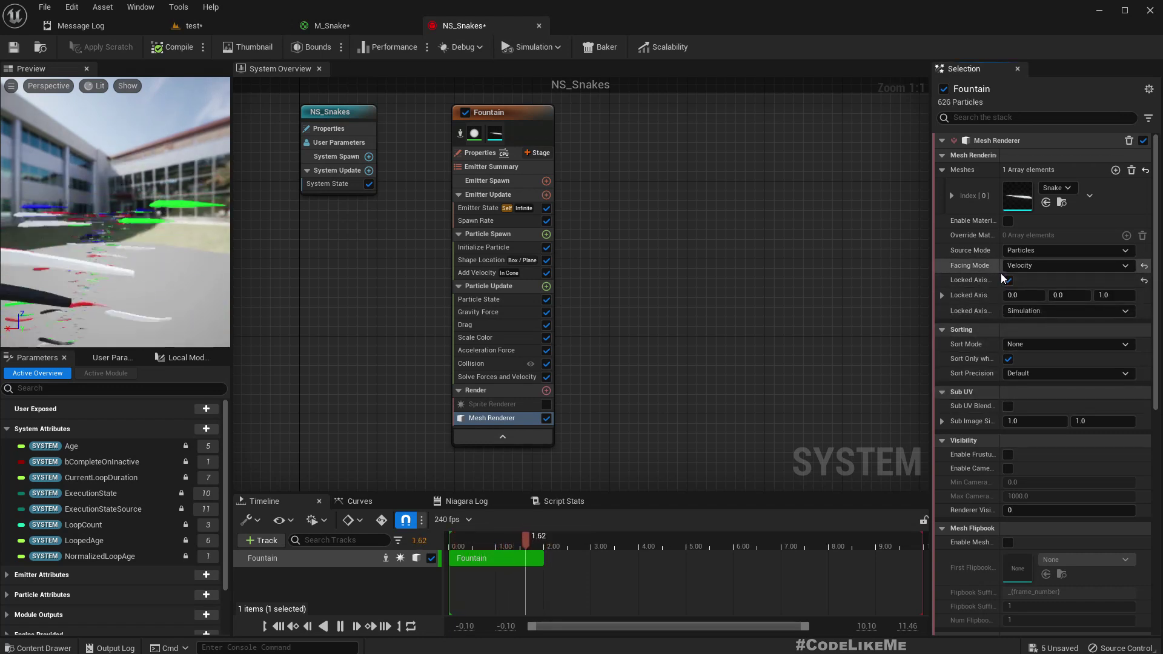
{"action": "left_click_drag", "start_coordinate": [1000, 276], "coordinate": [1023, 279]}
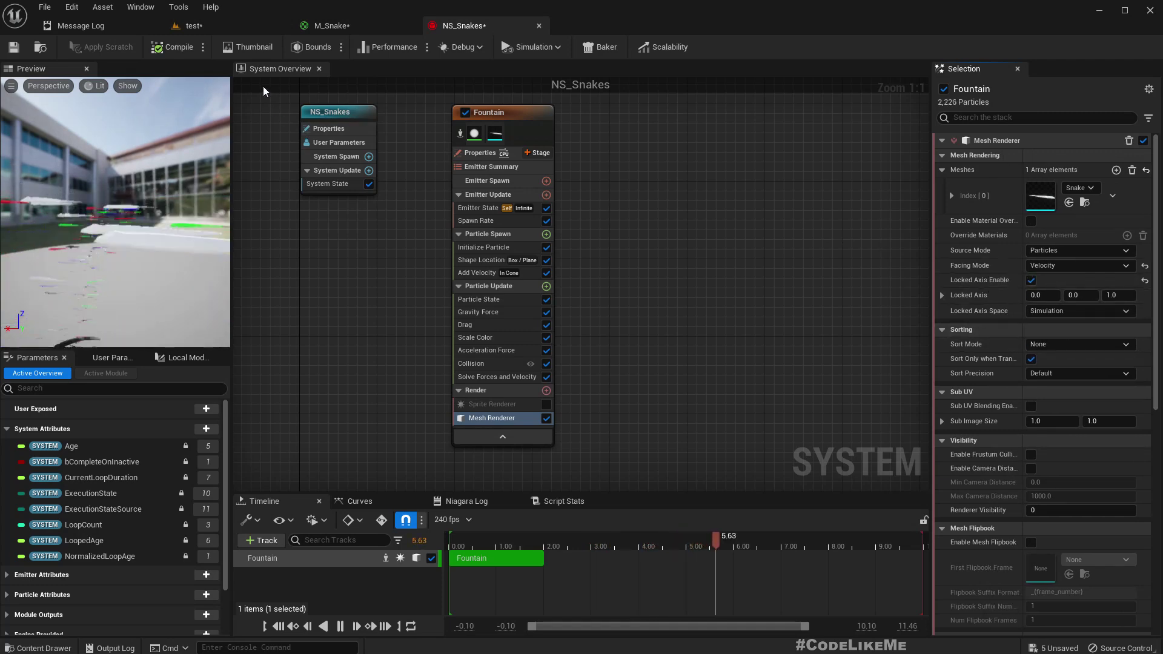
Step: Rotate the NS_Snakes actor in the test level to about 90° around the Z axis and observe the snakes' direction
{"action": "left_click", "coordinate": [198, 22]}
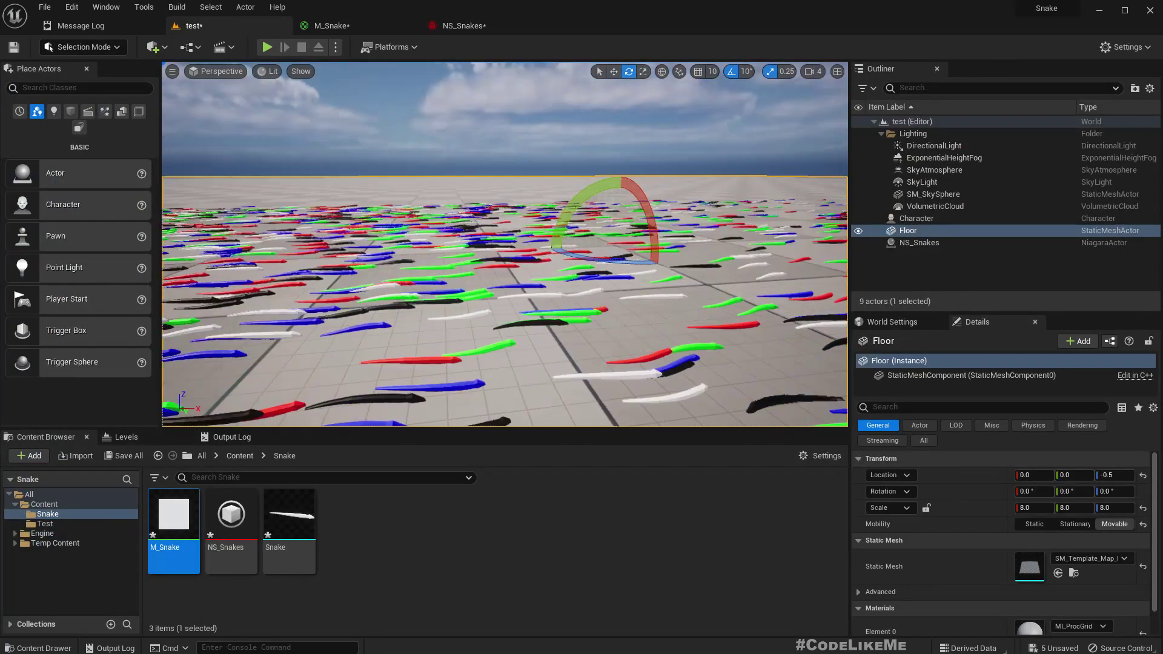
{"action": "right_click_drag", "start_coordinate": [504, 242], "coordinate": [363, 230]}
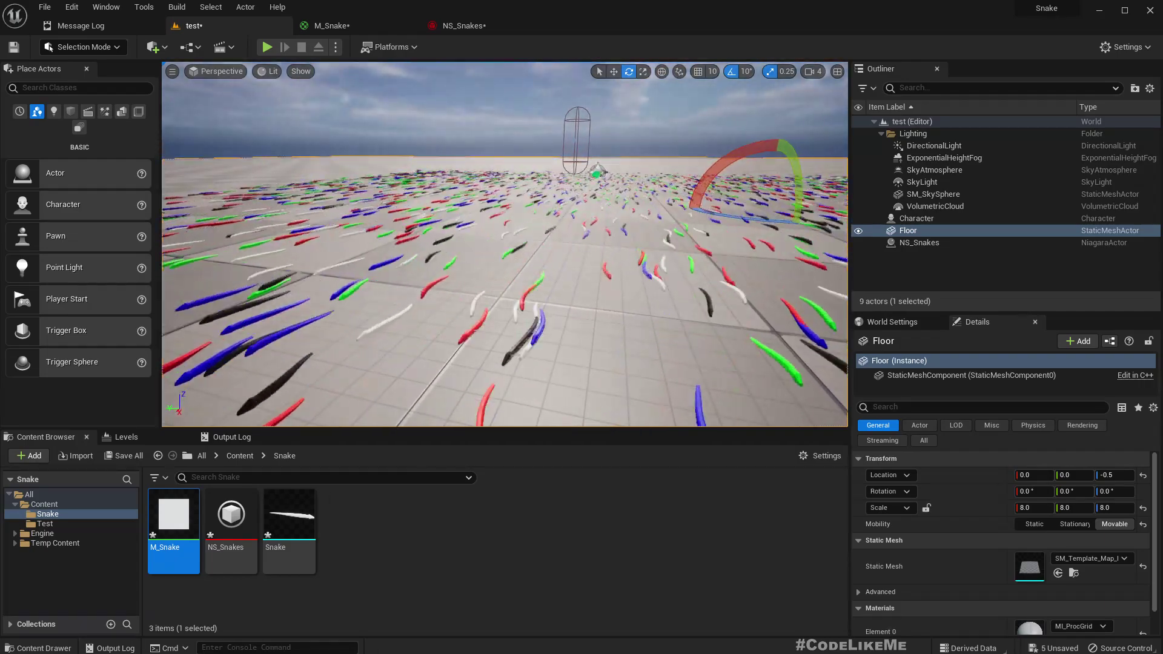
{"action": "right_click_drag", "start_coordinate": [504, 242], "coordinate": [489, 272]}
{"action": "key", "text": "w"}
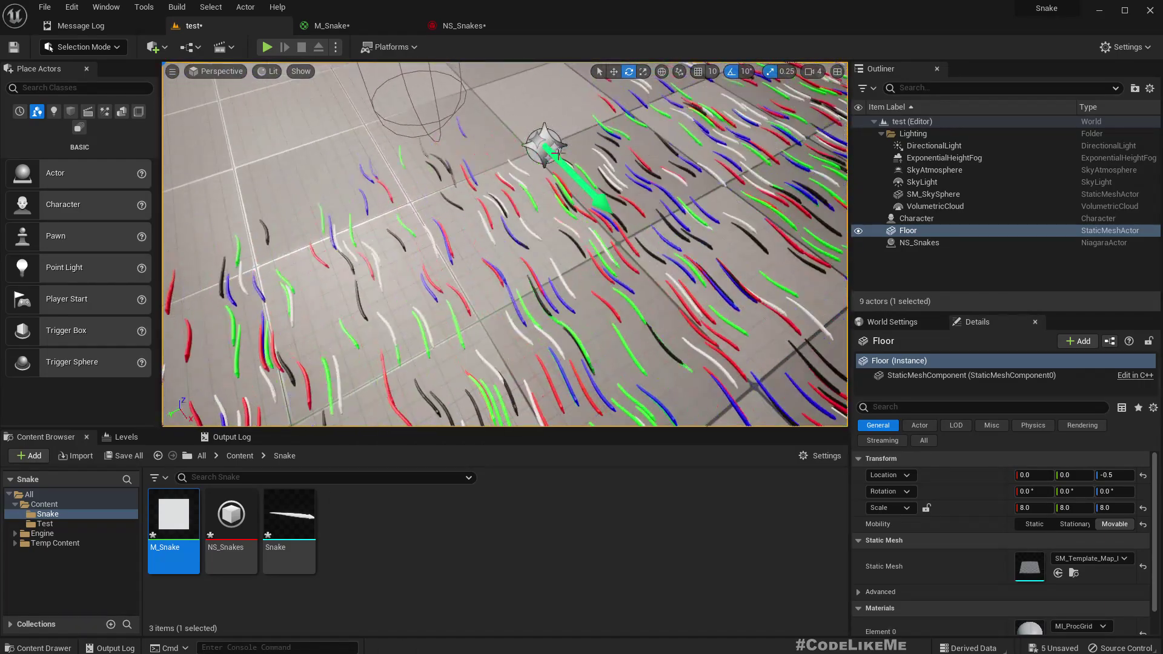
{"action": "left_click", "coordinate": [557, 154]}
{"action": "left_click_drag", "start_coordinate": [572, 190], "coordinate": [491, 175]}
{"action": "key", "text": "d"}
{"action": "right_click_drag", "start_coordinate": [492, 175], "coordinate": [335, 130]}
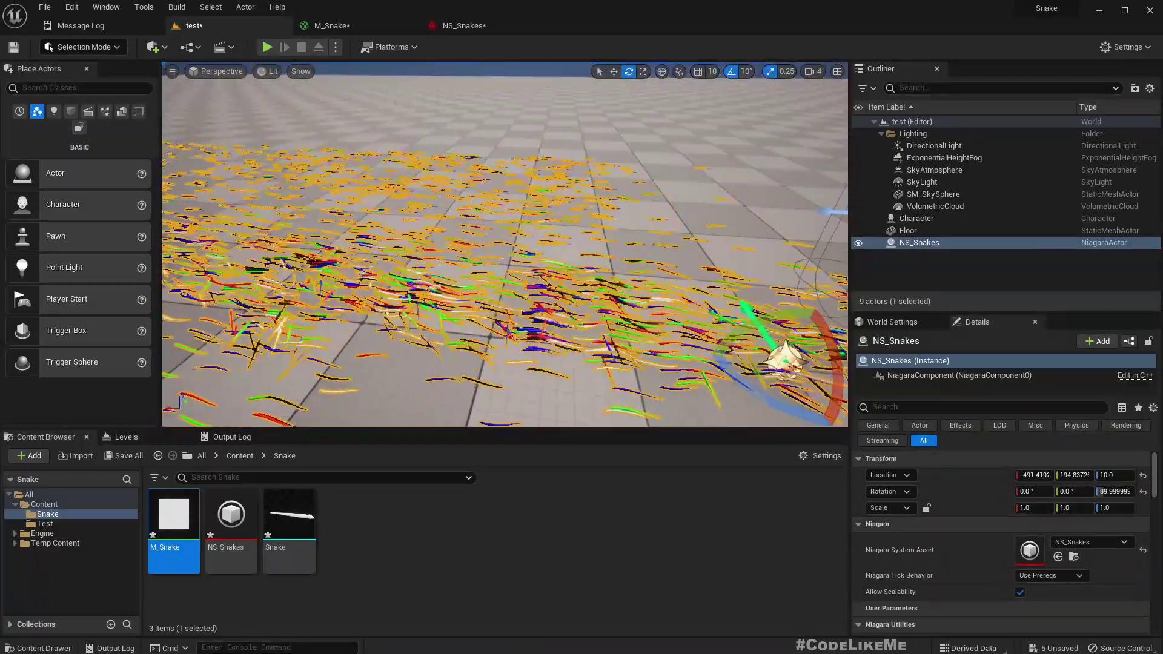
{"action": "right_click_drag", "start_coordinate": [427, 148], "coordinate": [540, 69]}
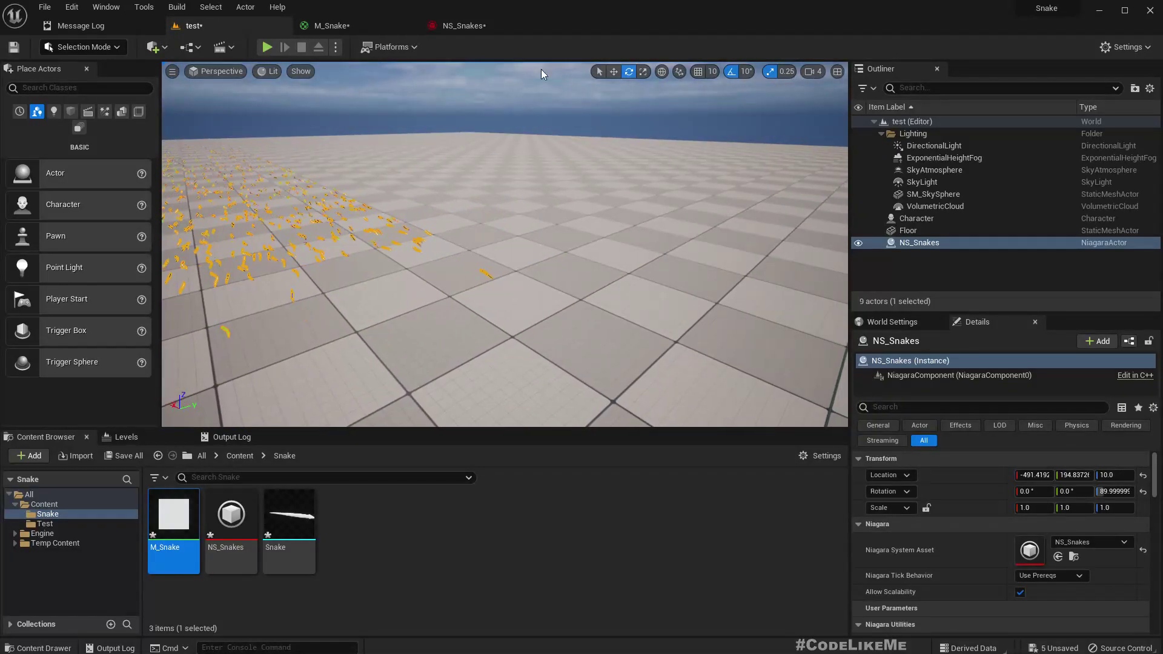
Step: Set the Coordinate Space of the Acceleration Force module in NS_Snakes to Local and recompile the system
{"action": "left_click", "coordinate": [454, 26]}
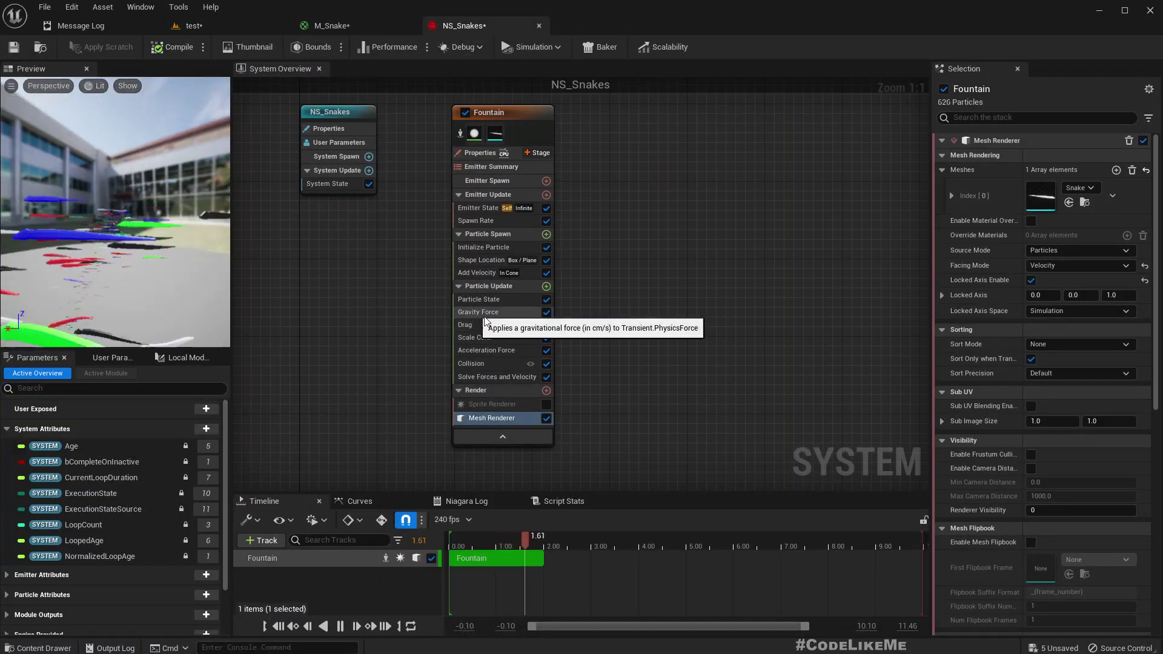
{"action": "left_click", "coordinate": [474, 351]}
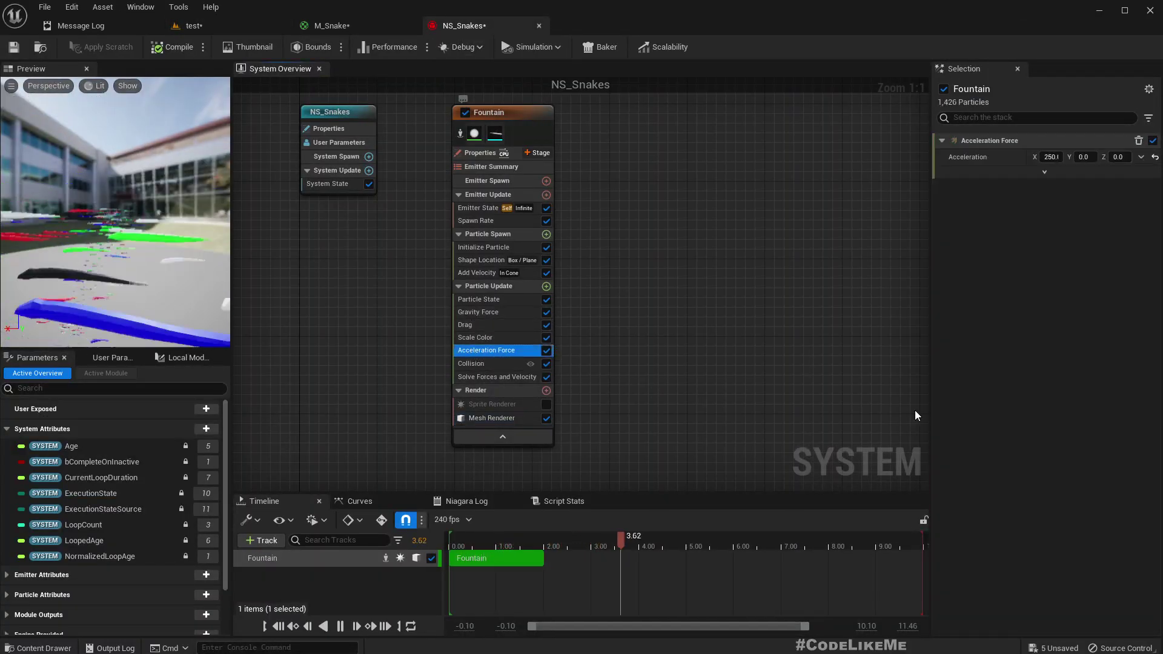
{"action": "left_click", "coordinate": [1044, 173]}
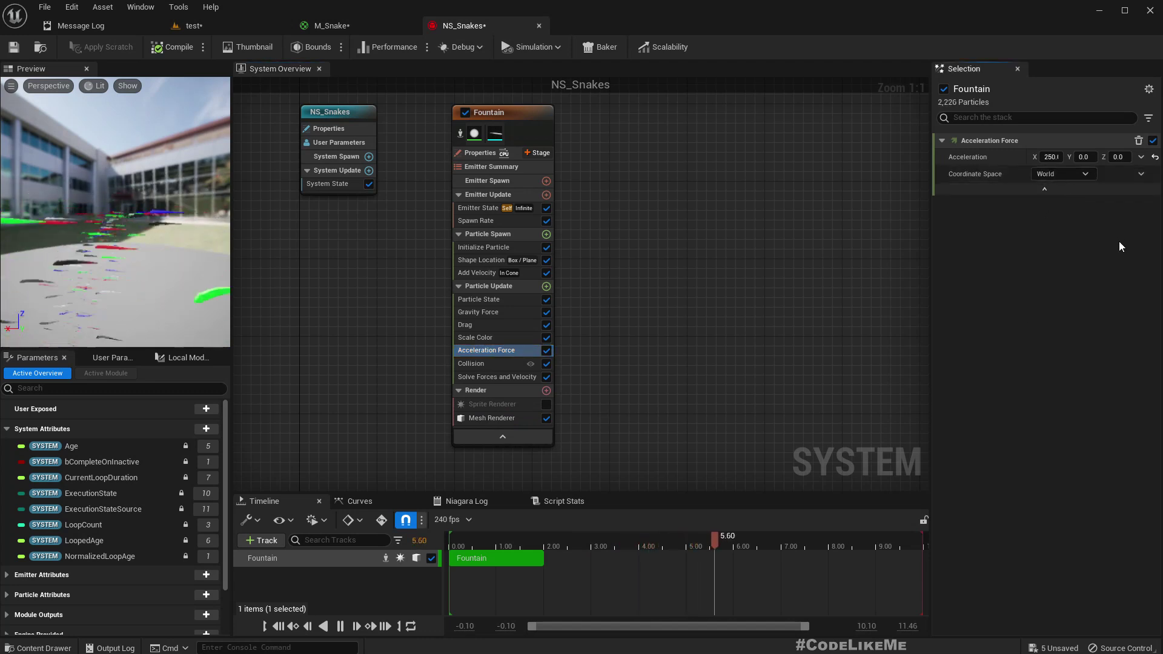
{"action": "left_click", "coordinate": [1064, 174]}
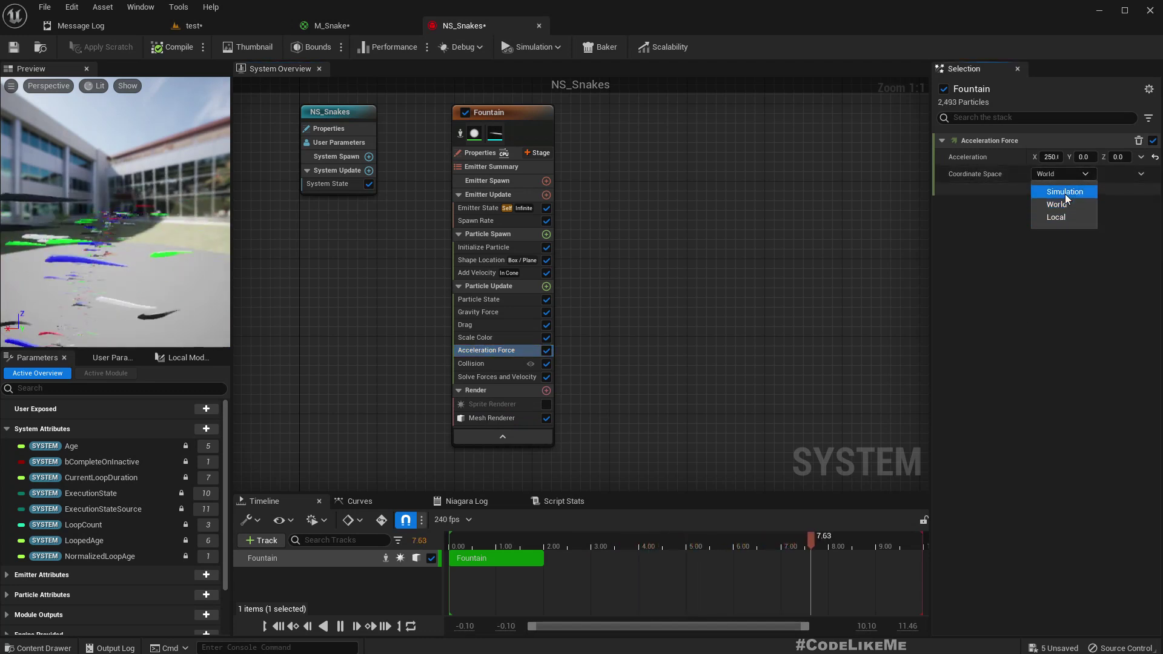
{"action": "left_click", "coordinate": [1061, 218]}
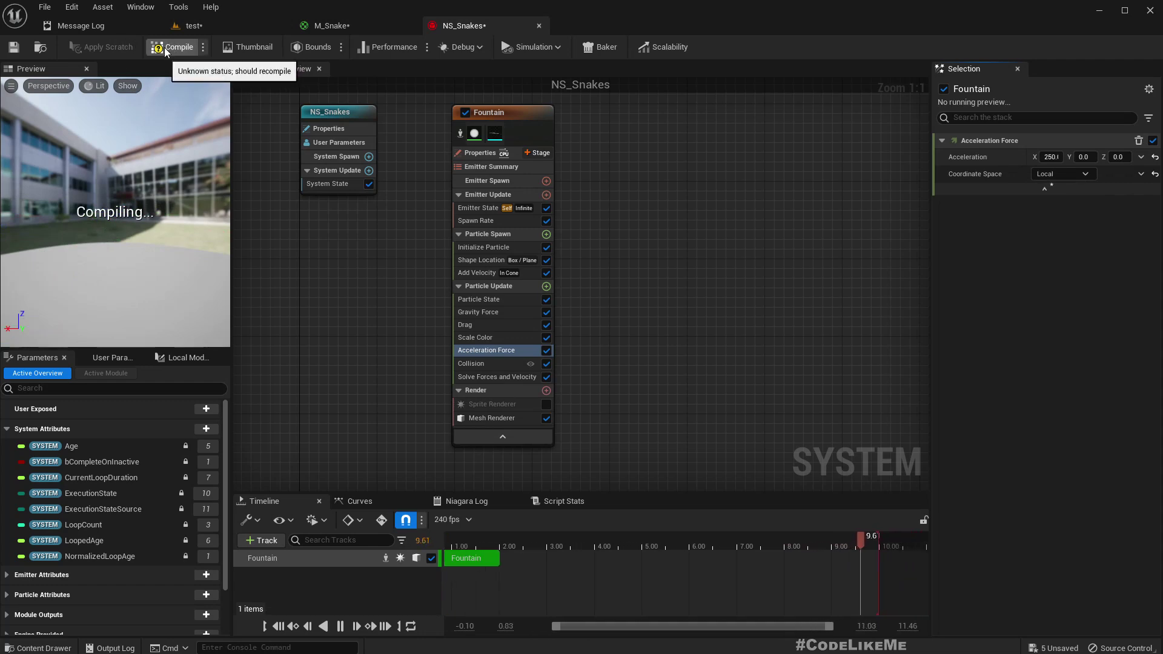
Step: Check the snakes' travel direction around the rotated NS_Snakes actor in the test level
{"action": "left_click", "coordinate": [209, 24]}
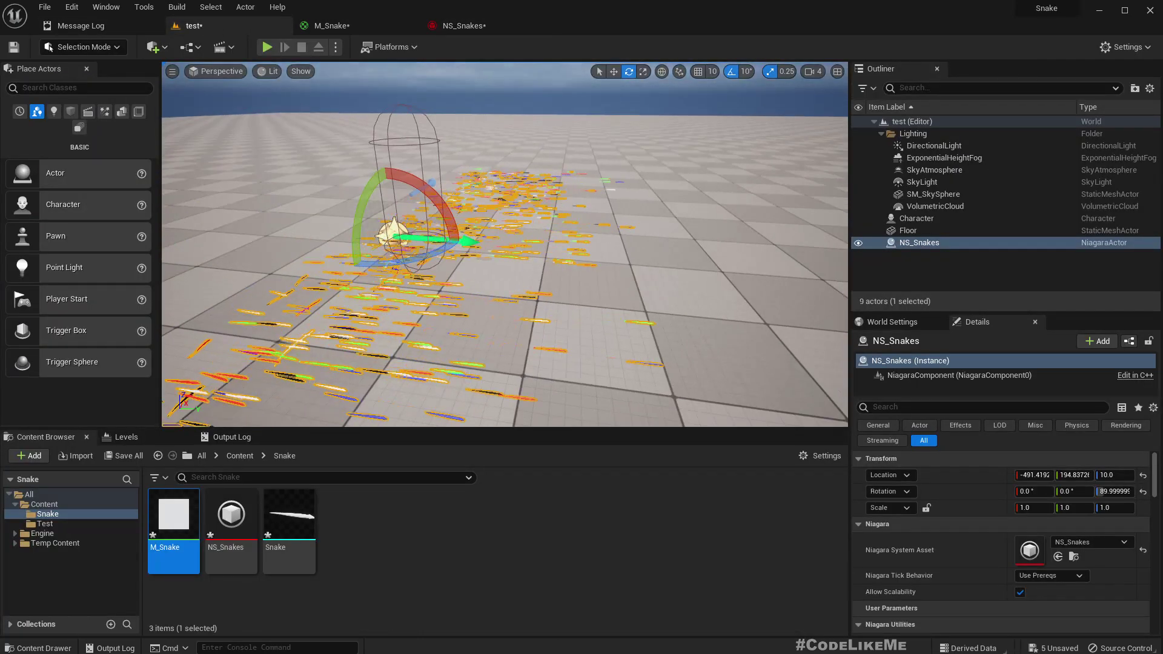
{"action": "right_click_drag", "start_coordinate": [505, 244], "coordinate": [630, 205]}
{"action": "right_click_drag", "start_coordinate": [504, 244], "coordinate": [606, 232]}
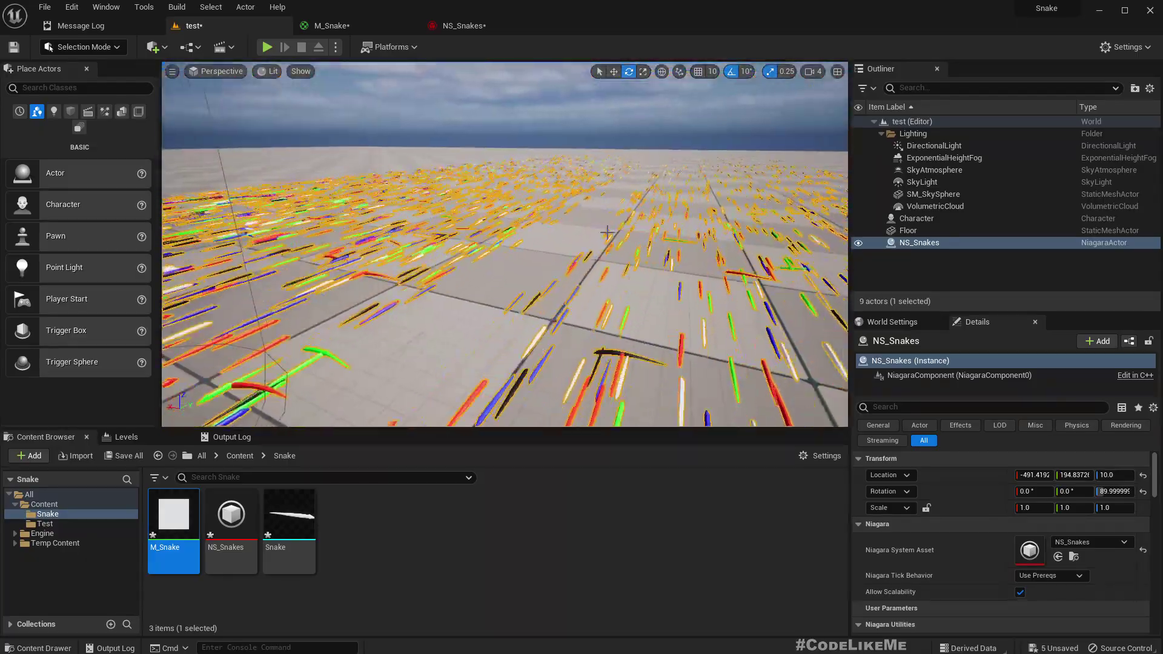
{"action": "left_click", "coordinate": [606, 109]}
{"action": "right_click_drag", "start_coordinate": [606, 109], "coordinate": [472, 167]}
{"action": "key", "text": "w"}
{"action": "key", "text": "s"}
Step: Link the Add Velocity module's Cone Axis in NS_Snakes to the Engine Owner SystemXAxis and recompile
{"action": "left_click", "coordinate": [462, 25]}
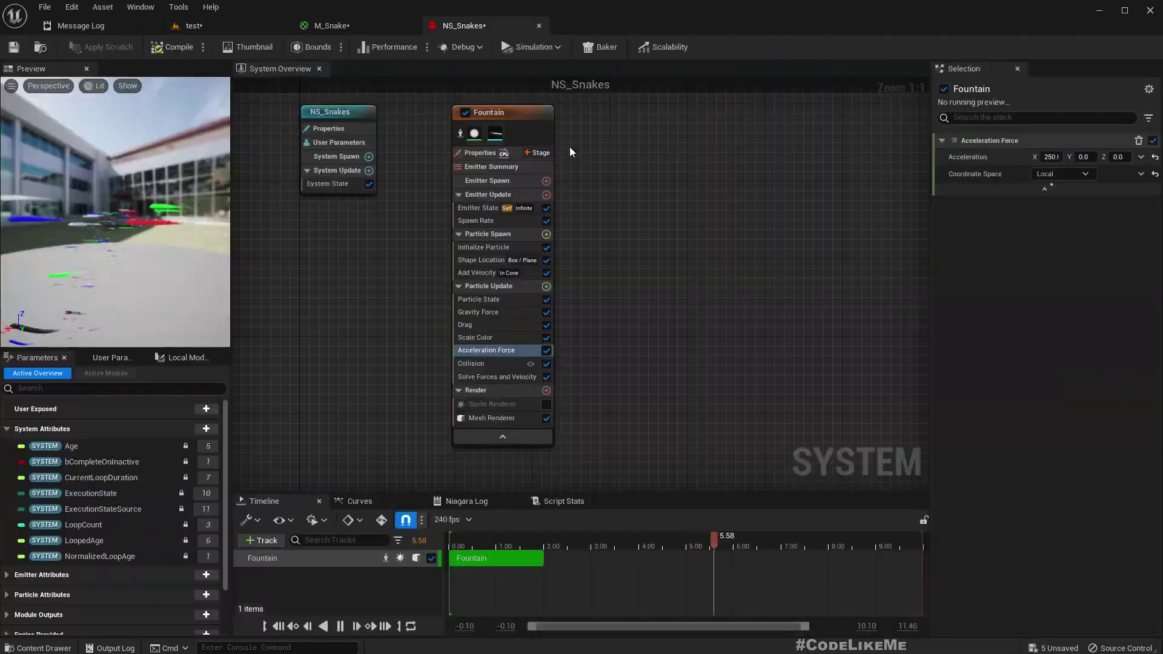
{"action": "left_click", "coordinate": [481, 272]}
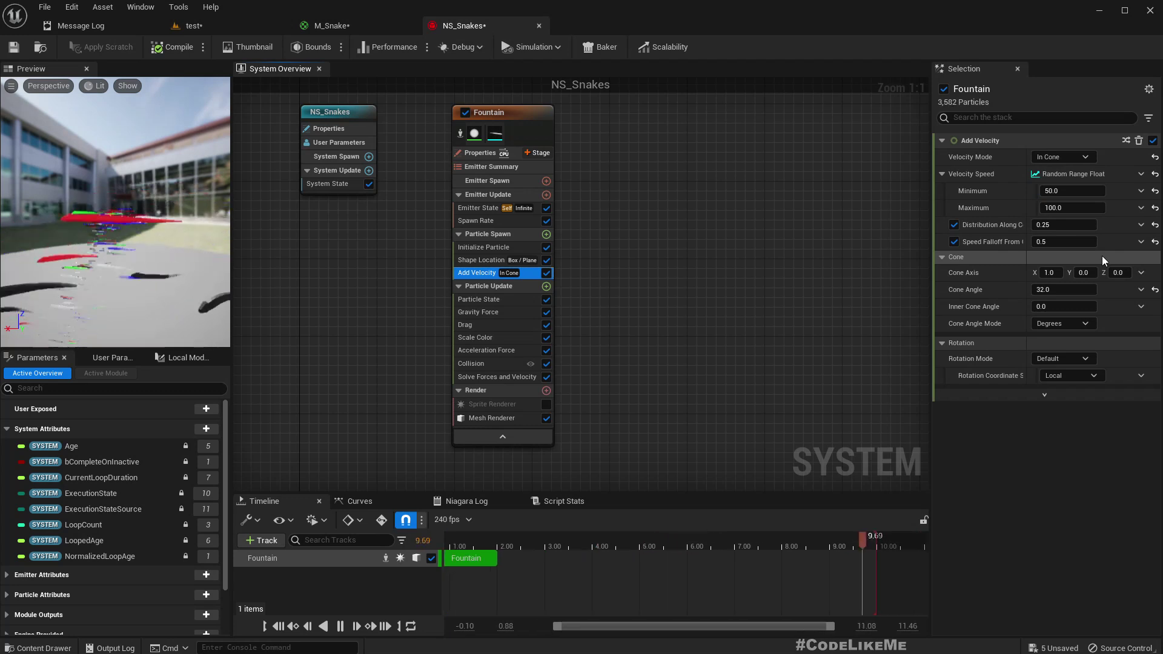
{"action": "left_click", "coordinate": [1141, 273]}
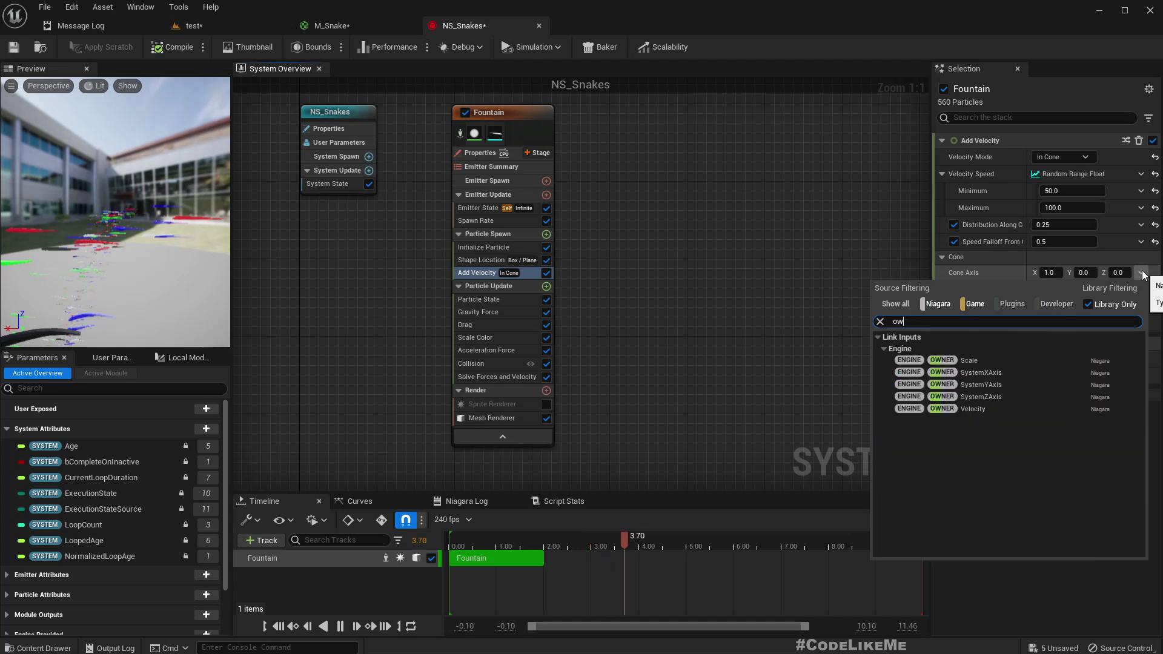
{"action": "left_click", "coordinate": [1019, 372]}
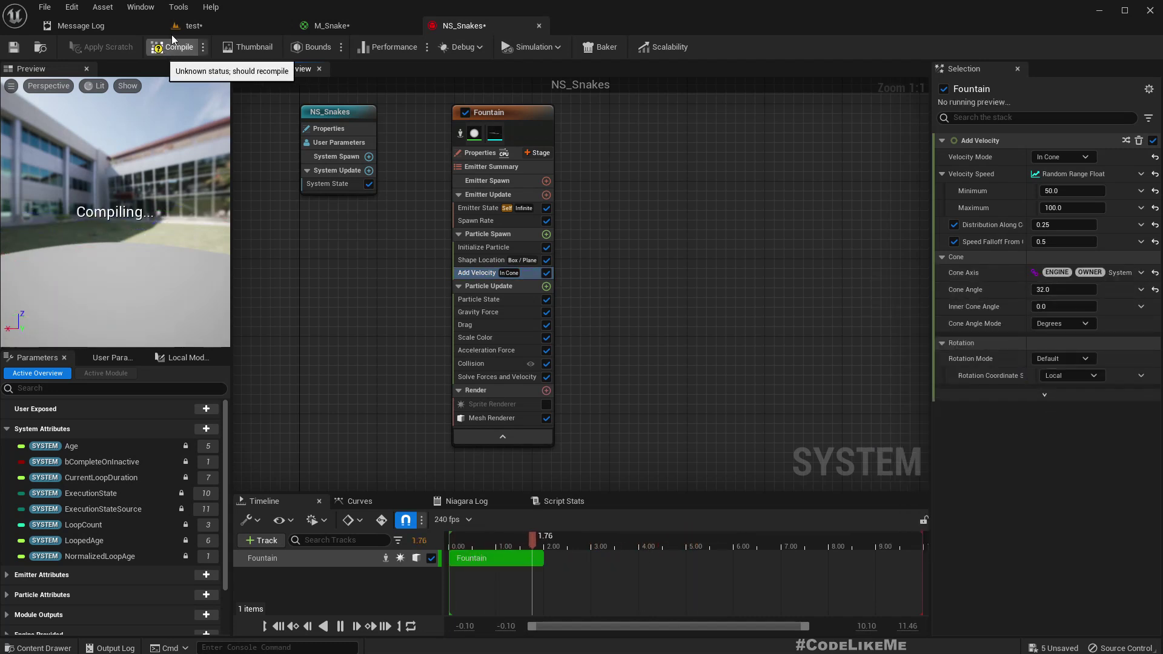
Step: Select the NS_Snakes actor in the test level and inspect how the snakes spread with the linked cone axis
{"action": "left_click", "coordinate": [192, 26]}
{"action": "right_click_drag", "start_coordinate": [531, 262], "coordinate": [543, 211]}
{"action": "key", "text": "w"}
{"action": "key", "text": "w"}
{"action": "key", "text": "w"}
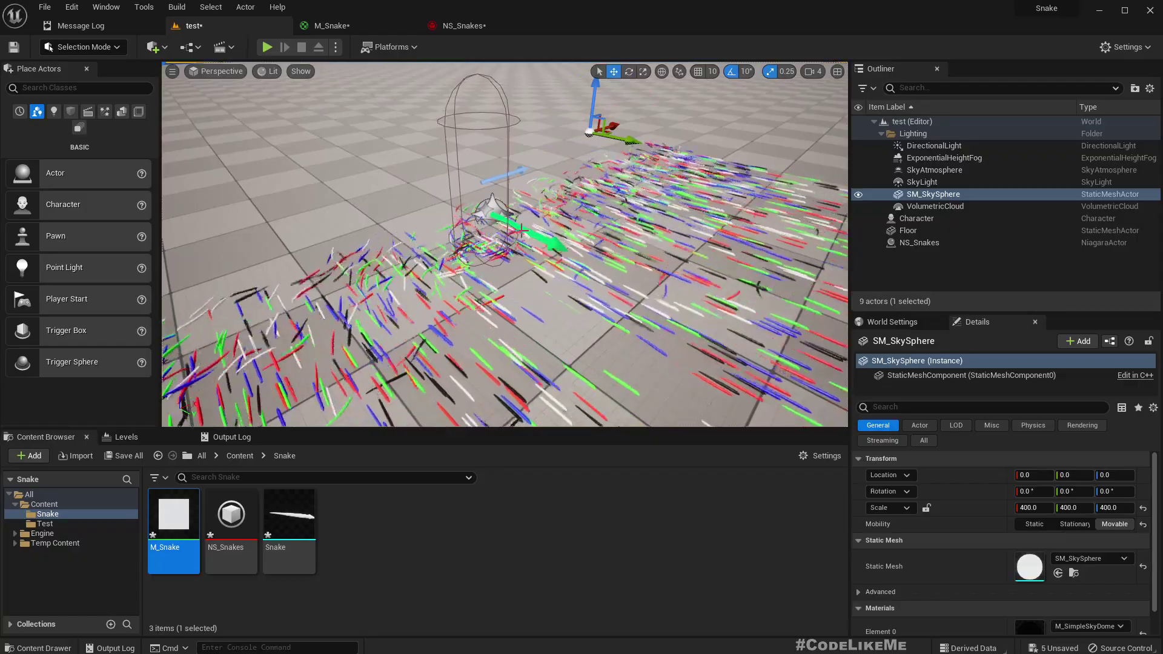
{"action": "left_click", "coordinate": [536, 237]}
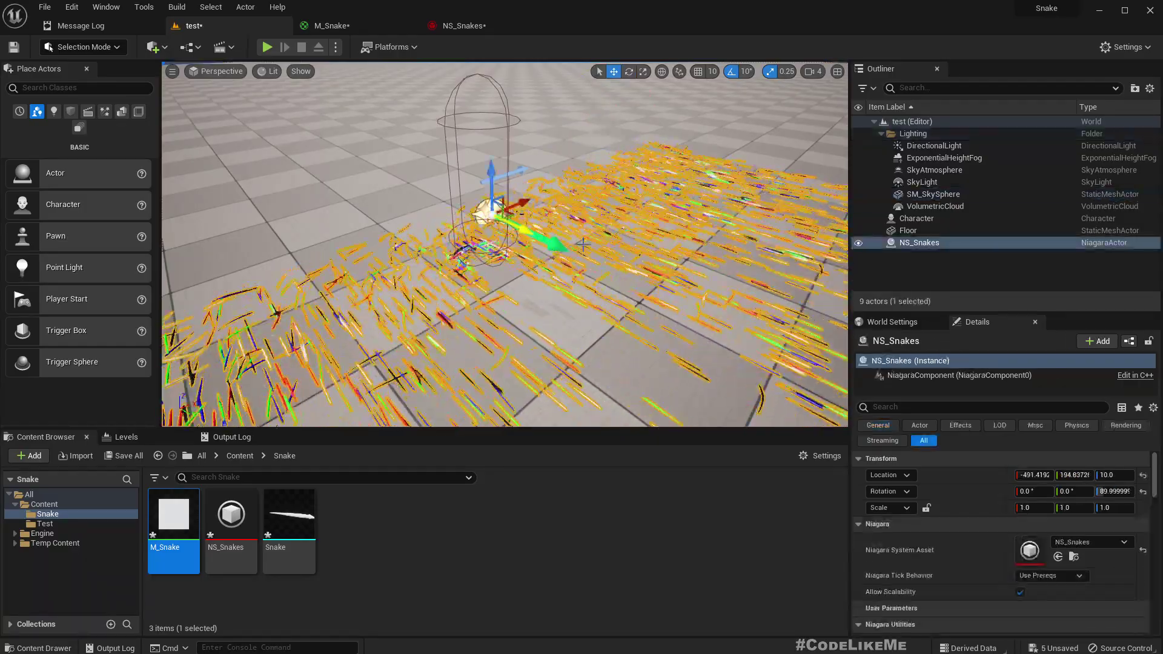
{"action": "key", "text": "d"}
{"action": "right_click_drag", "start_coordinate": [536, 236], "coordinate": [527, 291]}
{"action": "key", "text": "e"}
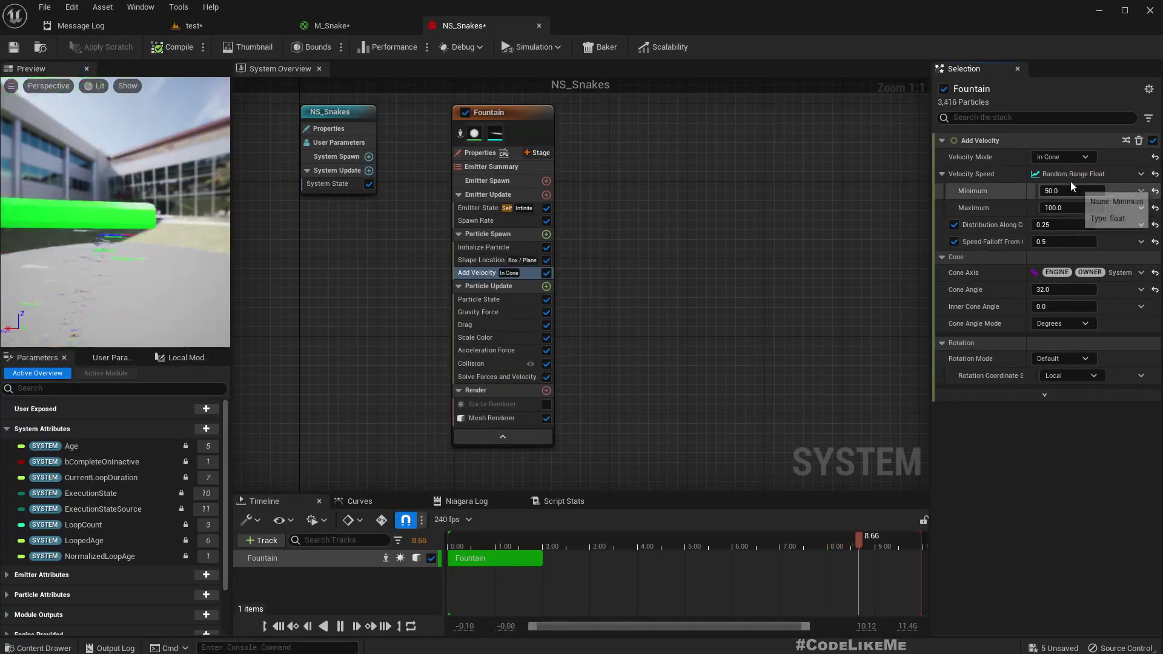
Step: Switch the Add Velocity module's Velocity Mode to Linear and look through the available inputs for its Velocity
{"action": "left_click", "coordinate": [1061, 176]}
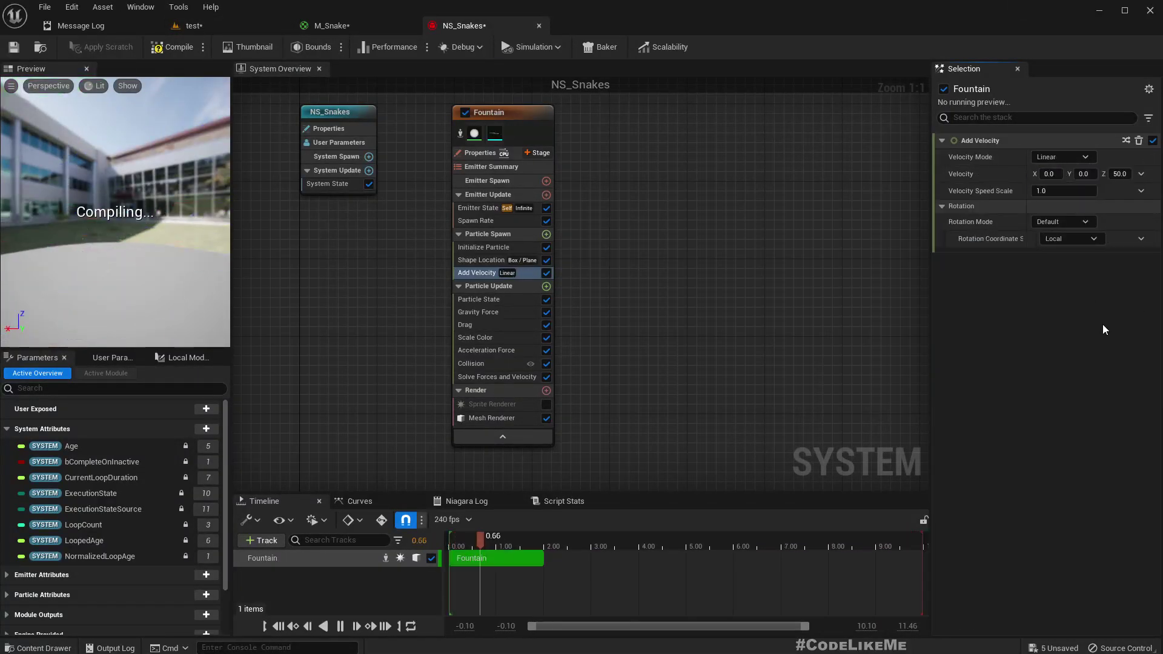
{"action": "left_click", "coordinate": [1140, 174]}
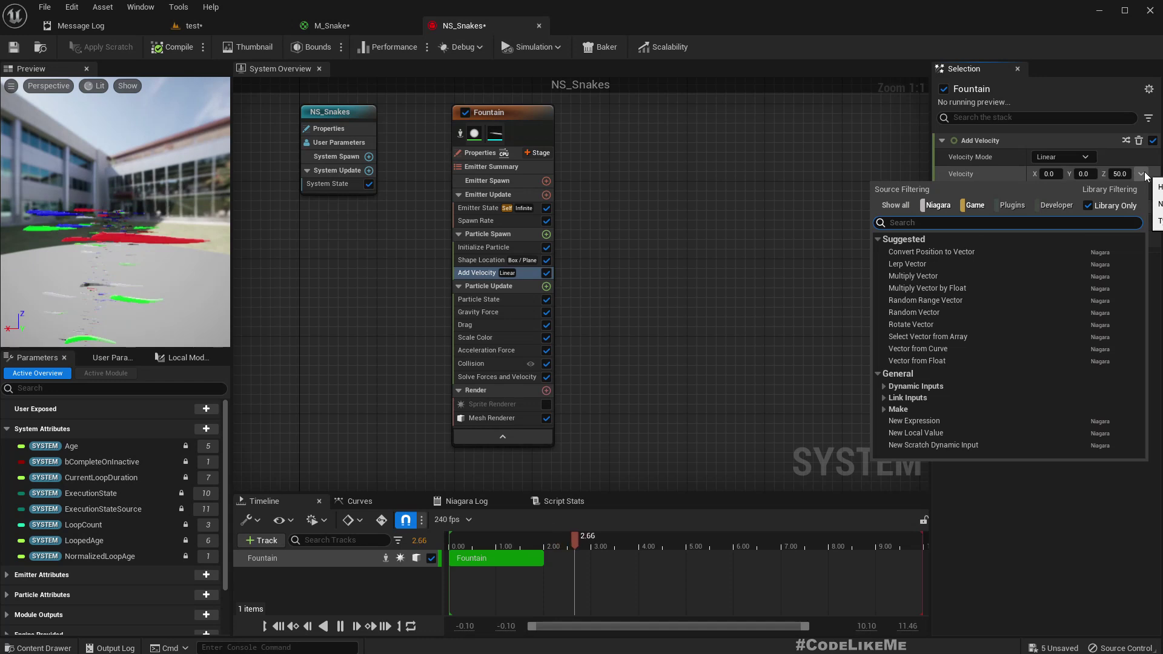
{"action": "left_click", "coordinate": [1066, 521]}
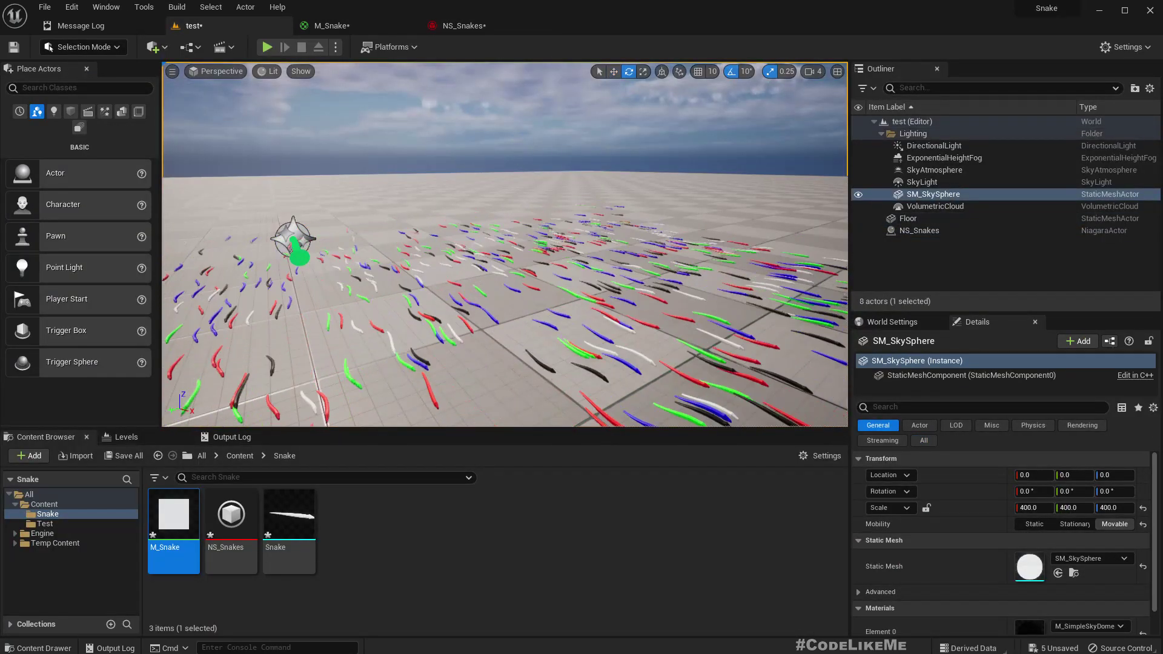
Step: Review the slithering snakes in the test level, including at full screen, and the Mesh Renderer's locked axis settings in NS_Snakes
{"action": "right_click_drag", "start_coordinate": [504, 244], "coordinate": [557, 282]}
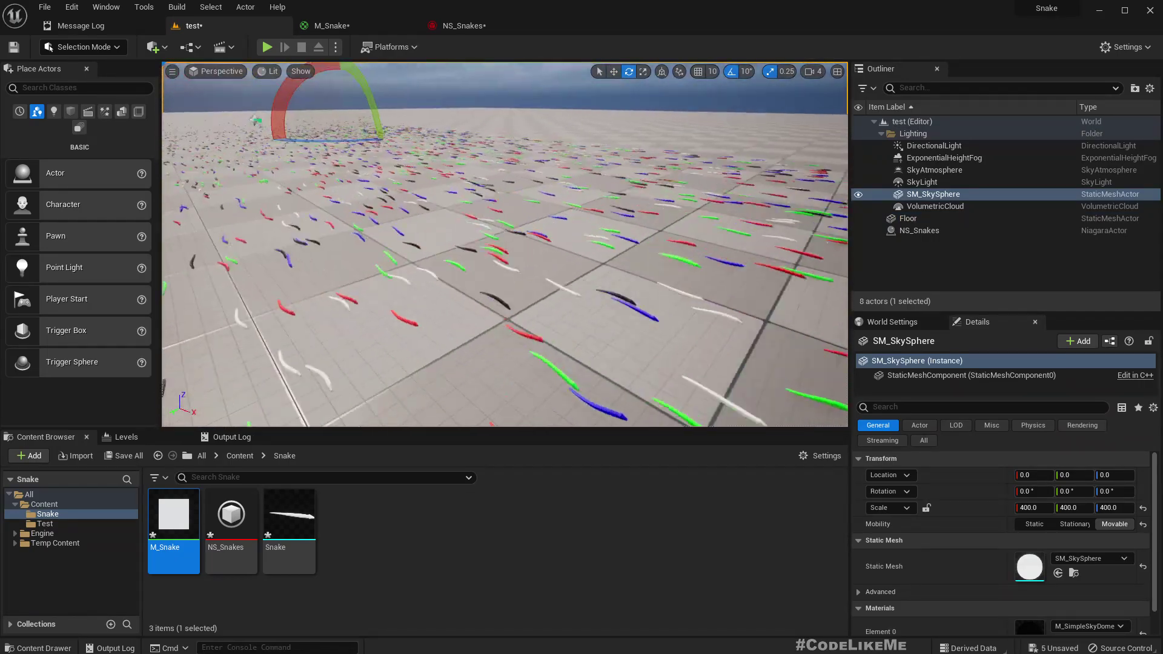
{"action": "key", "text": "F11"}
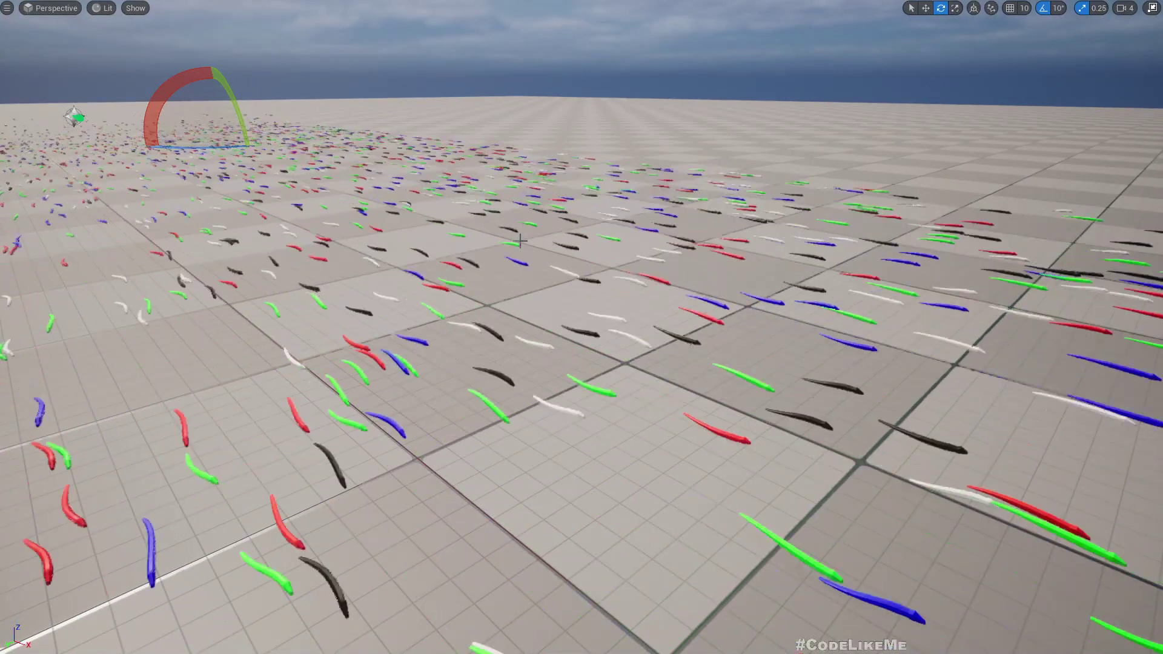
{"action": "key", "text": "F11"}
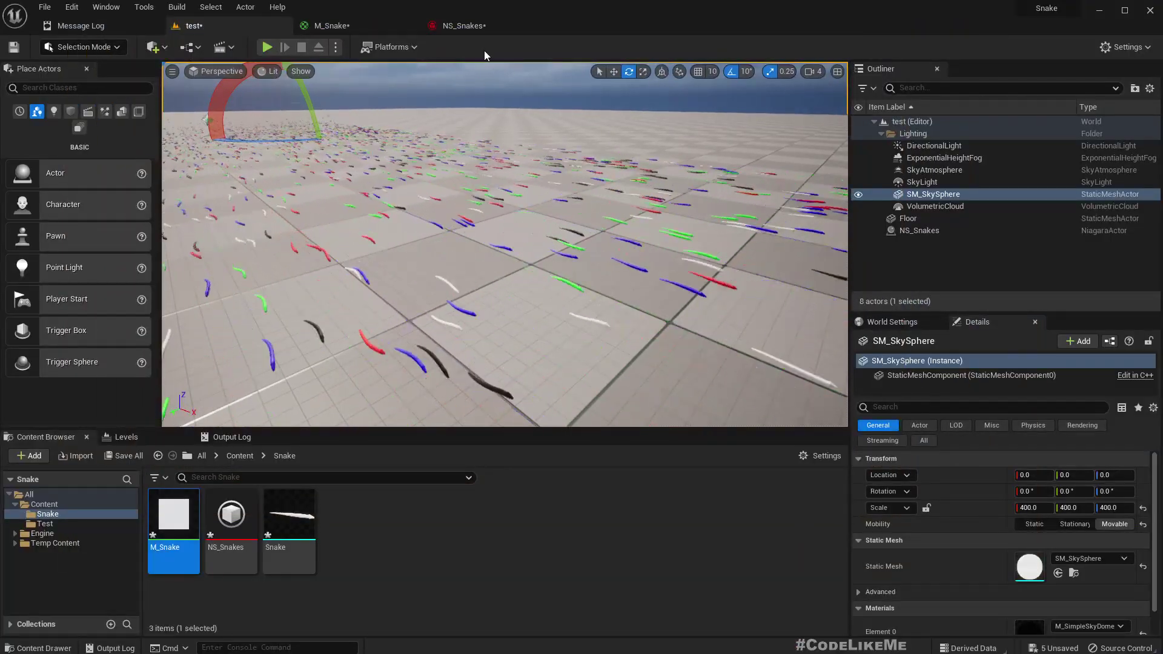
{"action": "left_click", "coordinate": [457, 26]}
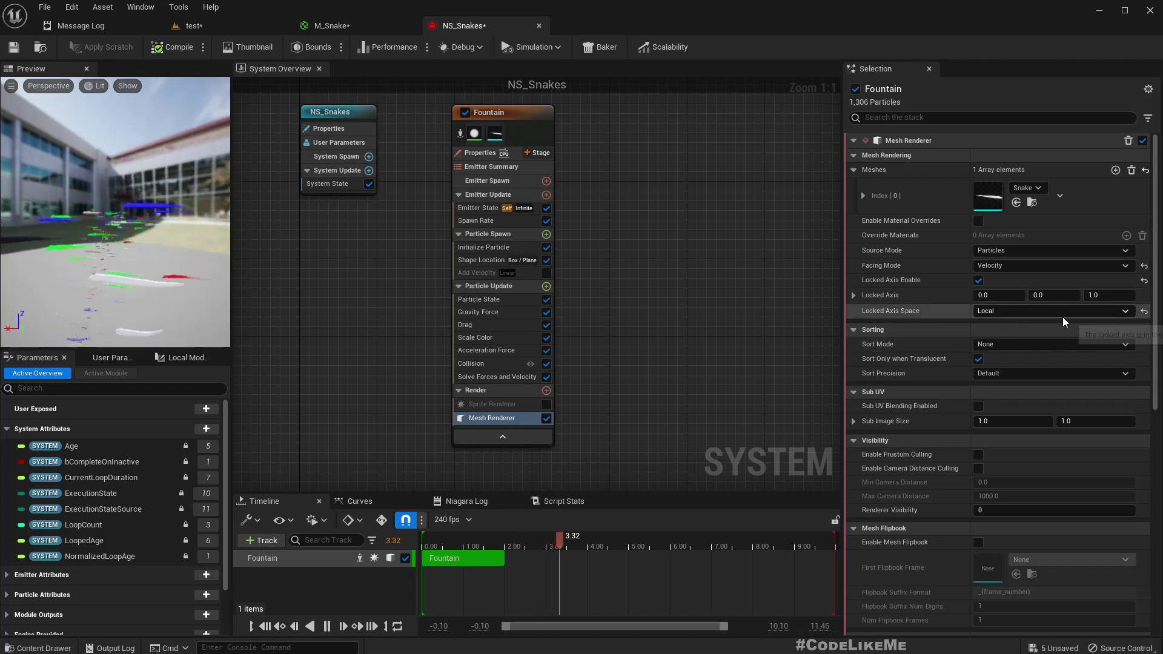
{"action": "left_click", "coordinate": [193, 26]}
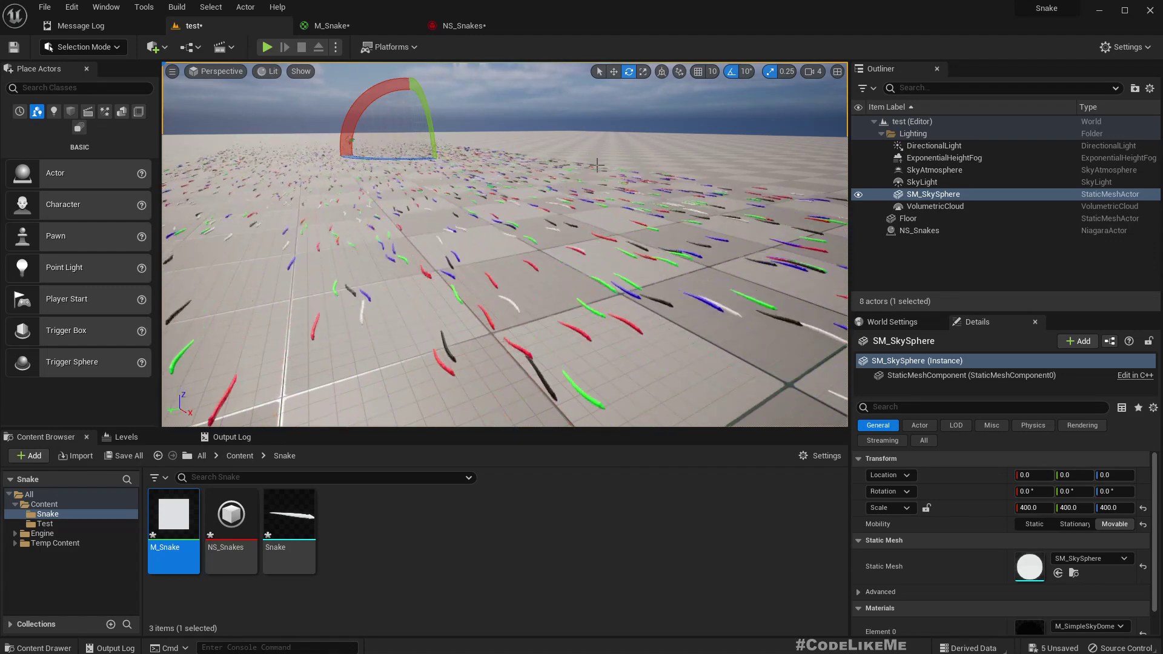
{"action": "right_click_drag", "start_coordinate": [583, 123], "coordinate": [597, 167]}
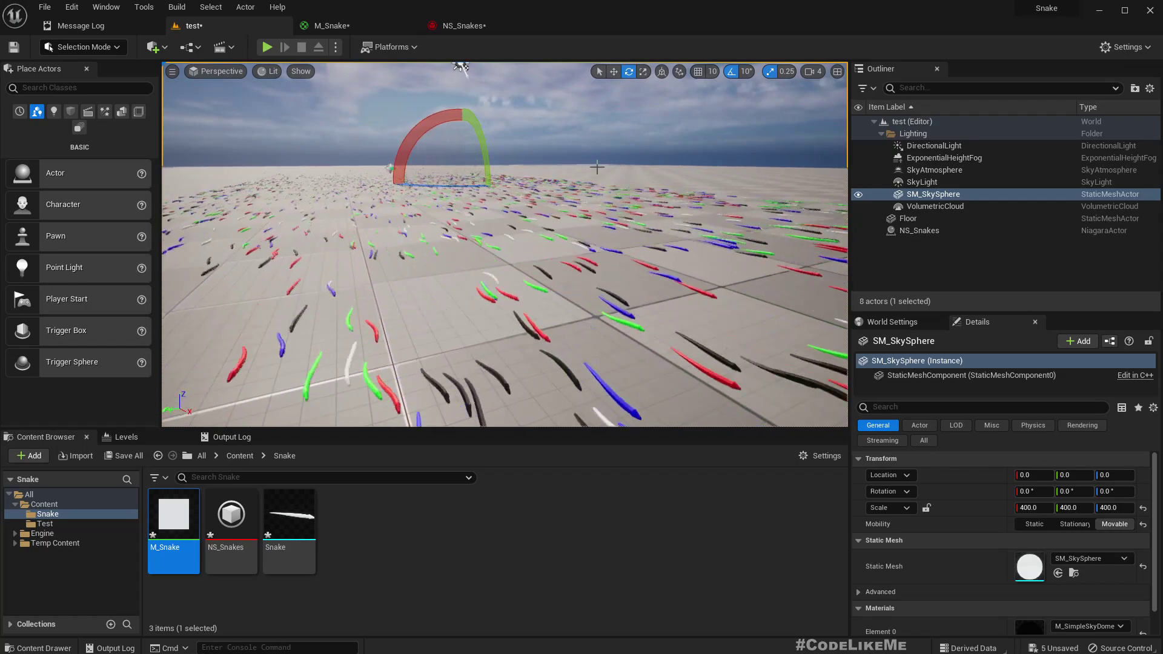
{"action": "key", "text": "F11"}
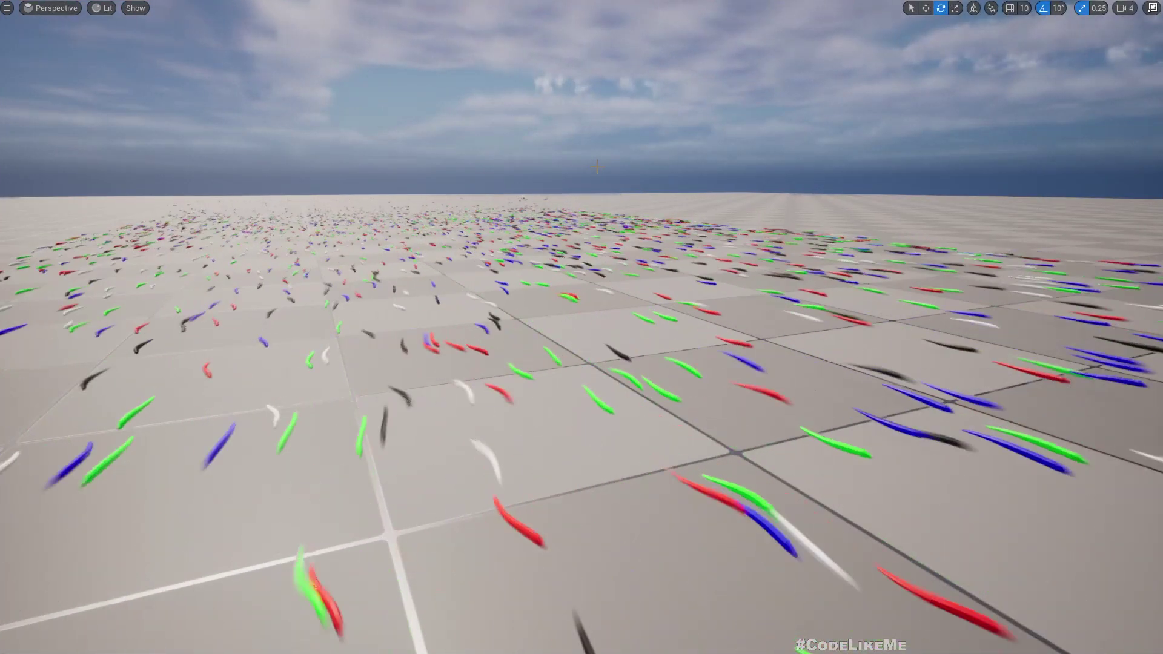
{"action": "mouse_move", "coordinate": [597, 167]}
{"action": "right_mouse_down"}
{"action": "mouse_move", "coordinate": [589, 114]}
{"action": "mouse_move", "coordinate": [602, 170]}
{"action": "right_mouse_up"}
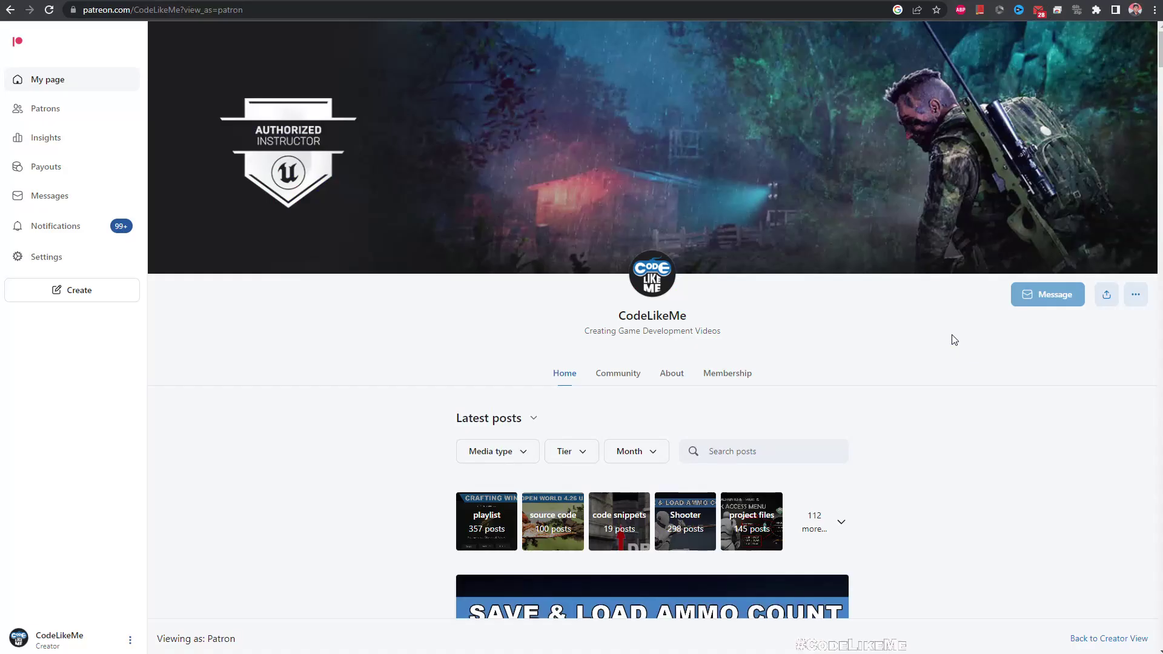
Step: Switch to the web browser and look through the latest posts on the CodeLikeMe Patreon page
{"action": "scroll", "coordinate": [946, 340], "scroll_direction": "down", "scroll_amount": 5}
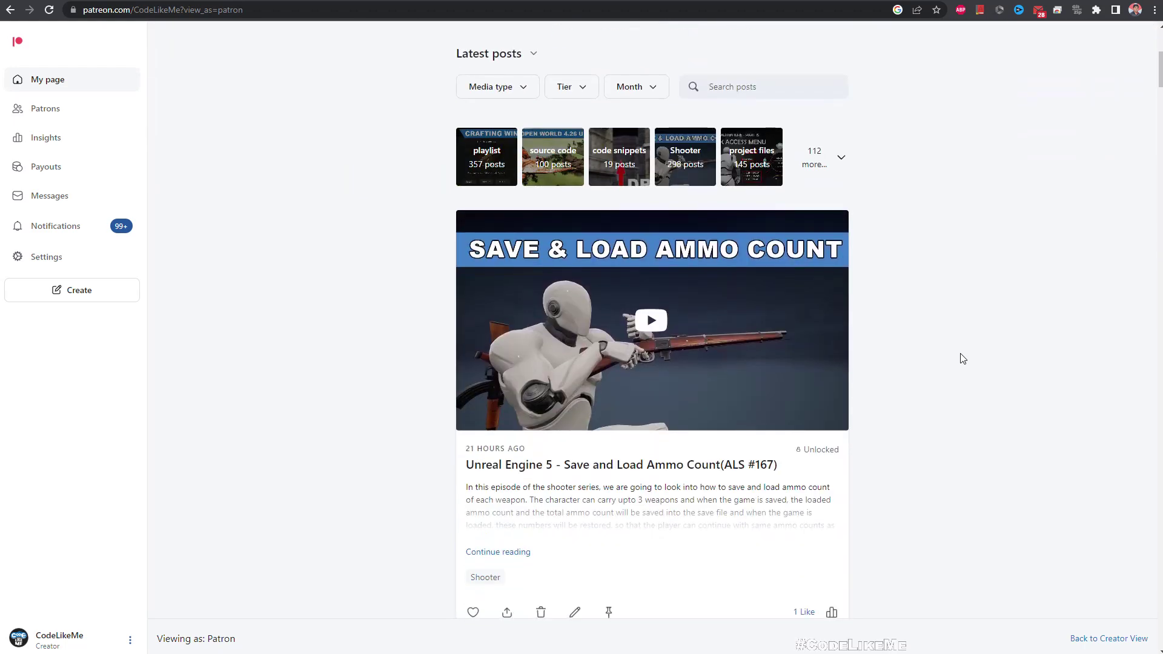